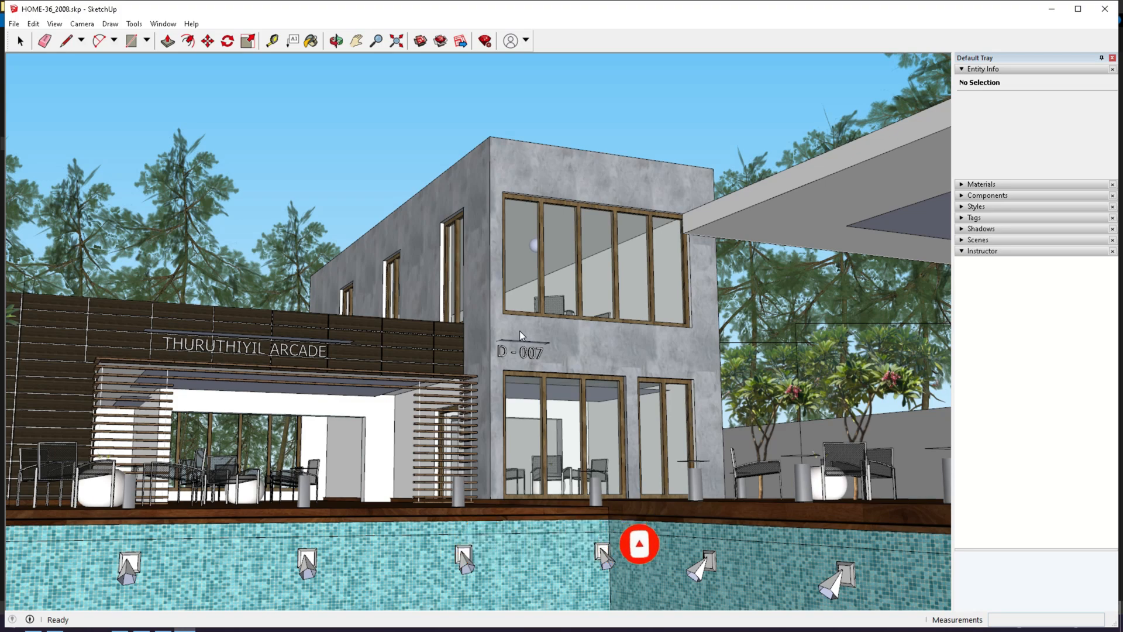
# - Examine the house model, its roofs, the surrounding trees and the terrace planting from above
pyautogui.click(619, 360)
pyautogui.moveTo(514, 306)
pyautogui.mouseDown(button='middle')
pyautogui.moveTo(488, 345)
pyautogui.moveTo(505, 404)
pyautogui.mouseUp(button='middle')
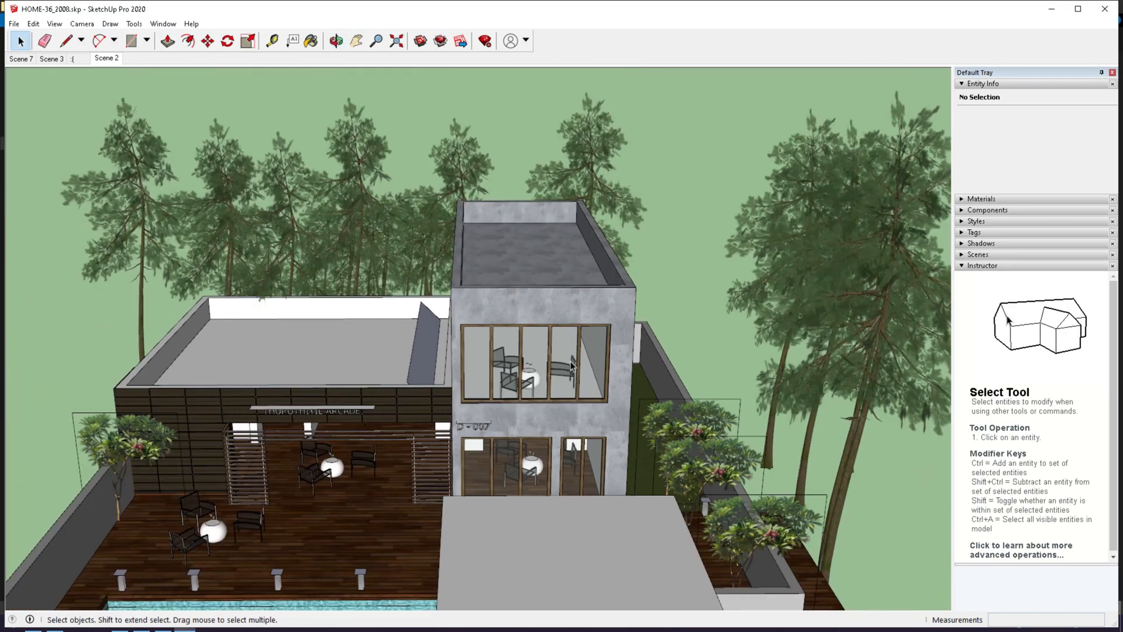
pyautogui.scroll(-2, 504, 380)
pyautogui.click(380, 236)
pyautogui.press('Delete')
pyautogui.scroll(4, 775, 499)
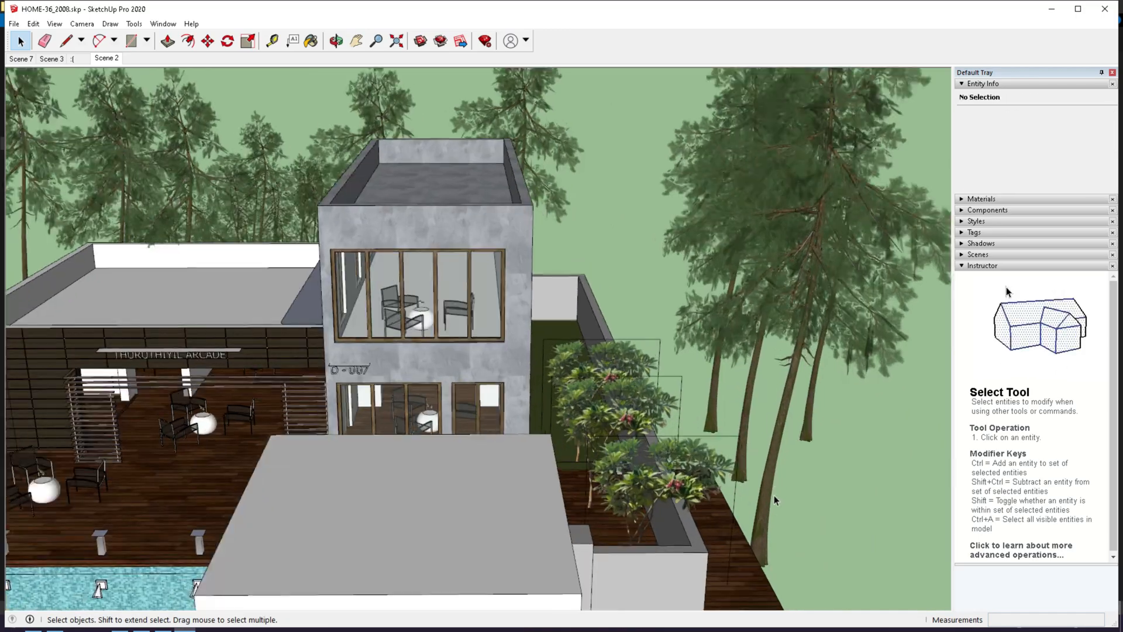
pyautogui.moveTo(774, 499); pyautogui.dragTo(725, 507, button='middle')
pyautogui.scroll(4, 773, 405)
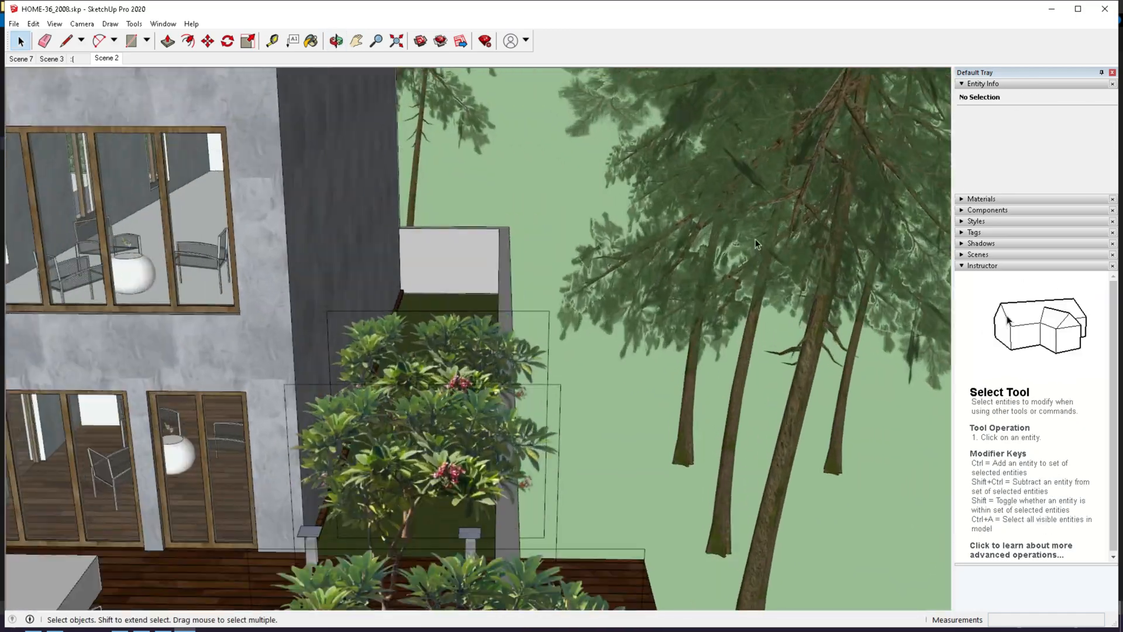
pyautogui.scroll(-6, 774, 405)
pyautogui.scroll(5, 364, 240)
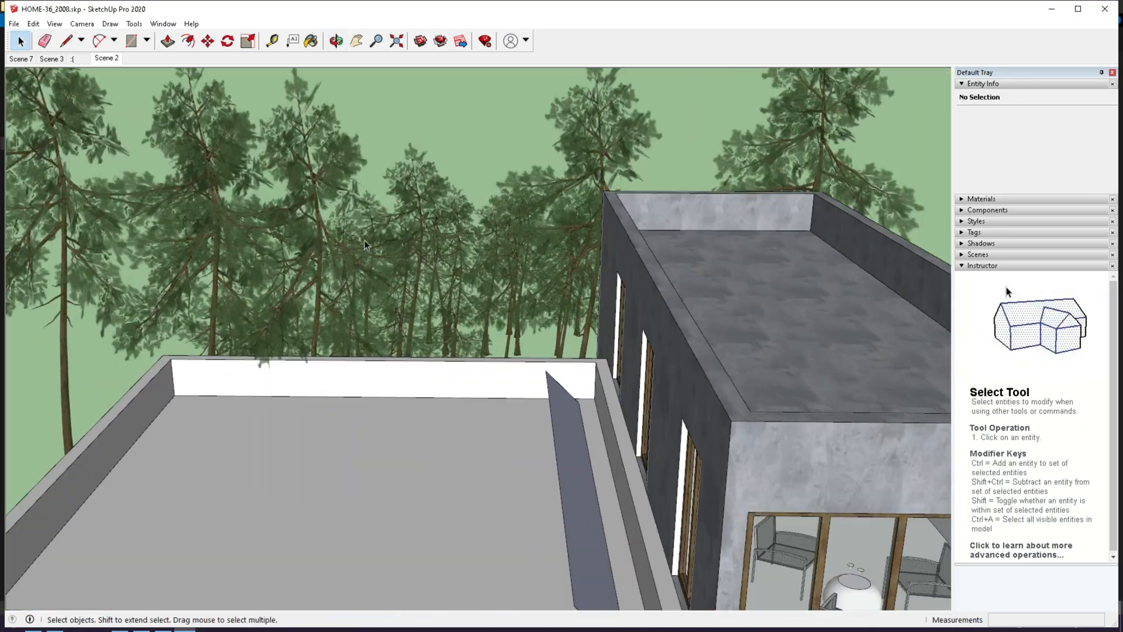
pyautogui.moveTo(411, 240); pyautogui.dragTo(475, 362, button='middle')
pyautogui.scroll(3, 410, 304)
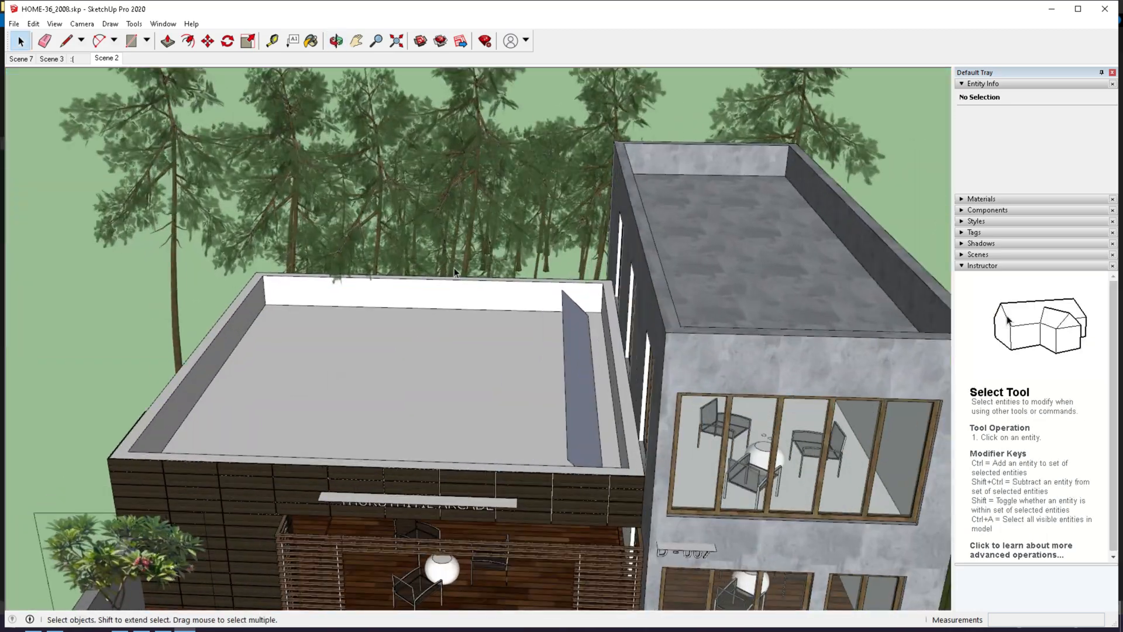
pyautogui.scroll(-3, 346, 298)
# - Delete the flowering plant beside the wood-clad wing and the three flowering plants along the opposite boundary wall
pyautogui.scroll(3, 225, 418)
pyautogui.click(217, 415)
pyautogui.press('Delete')
pyautogui.scroll(-4, 180, 399)
pyautogui.moveTo(180, 398); pyautogui.dragTo(363, 381, button='middle')
pyautogui.scroll(6, 801, 299)
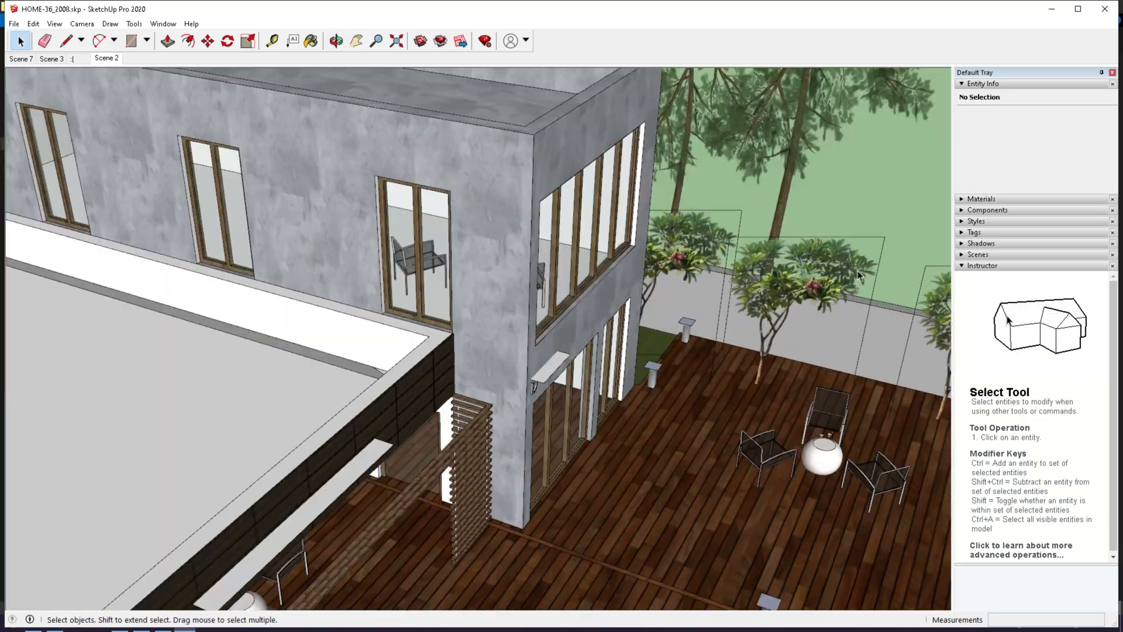
pyautogui.click(842, 258)
pyautogui.press('Delete')
pyautogui.click(654, 220)
pyautogui.press('Delete')
pyautogui.click(882, 285)
pyautogui.press('Delete')
pyautogui.scroll(5, 558, 336)
pyautogui.click(557, 333)
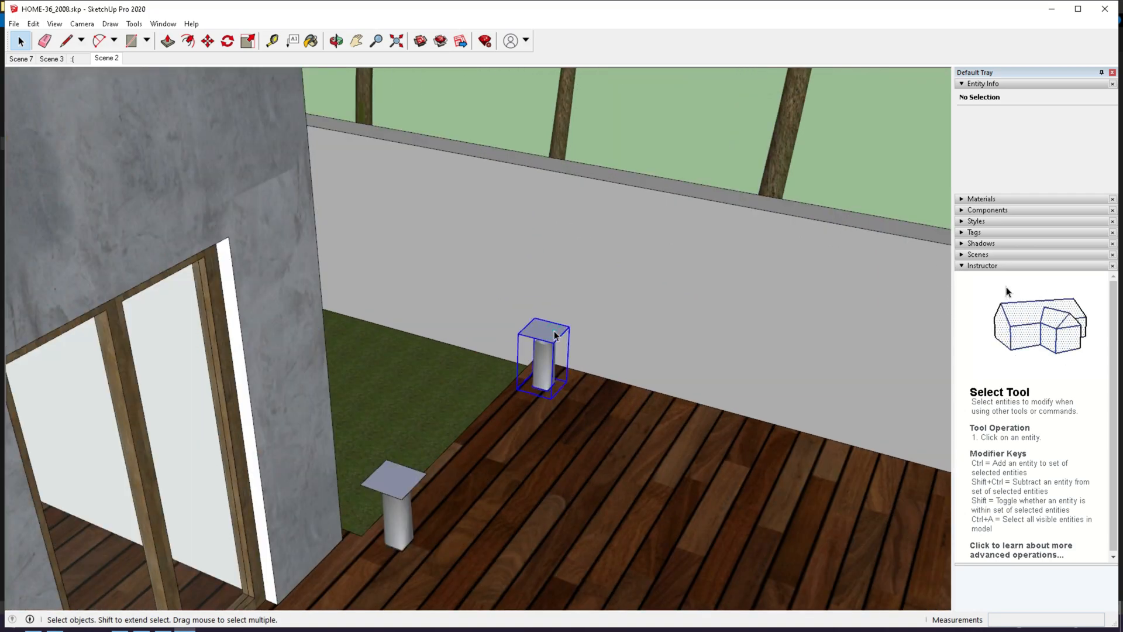
pyautogui.press('Delete')
pyautogui.scroll(-2, 554, 363)
pyautogui.scroll(3, 554, 394)
pyautogui.hotkey('ctrl', 'z')
# - Delete the V-Ray Rectangle Light plane inside the bollard lamp component so that all bollards lose it
pyautogui.doubleClick(583, 280)
pyautogui.click(583, 280)
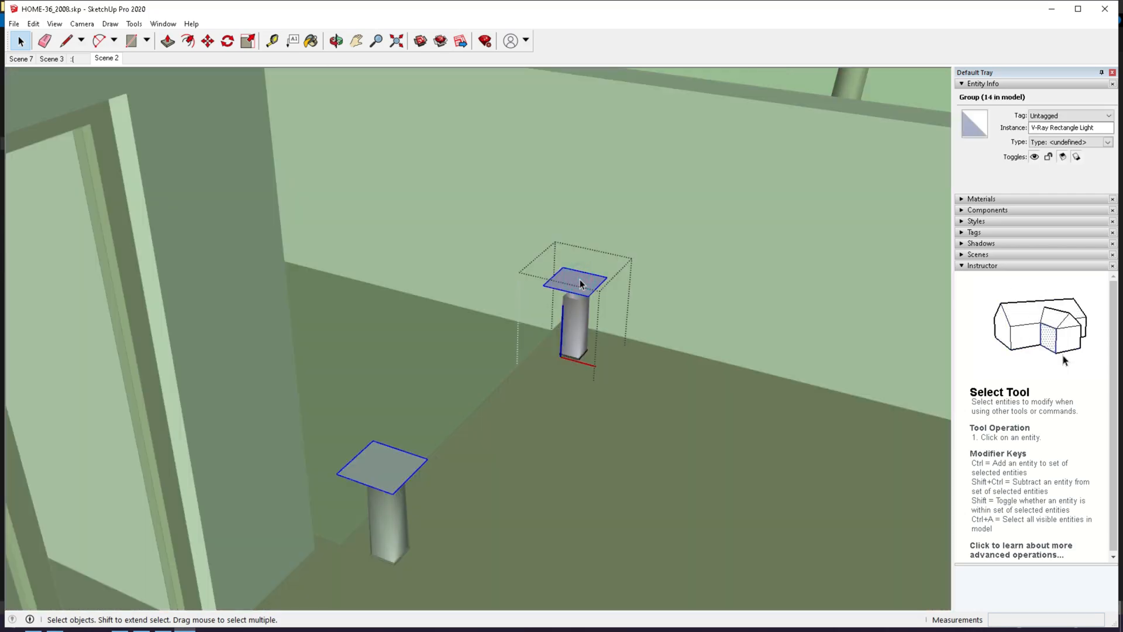
pyautogui.press('Delete')
pyautogui.scroll(-3, 575, 357)
pyautogui.scroll(4, 477, 448)
pyautogui.click(482, 456)
pyautogui.scroll(4, 481, 458)
pyautogui.moveTo(445, 488); pyautogui.dragTo(426, 364, button='middle')
# - Delete the V-Ray IES Light inside the pool wall lamp component and leave the component
pyautogui.scroll(-8, 577, 371)
pyautogui.scroll(-5, 579, 362)
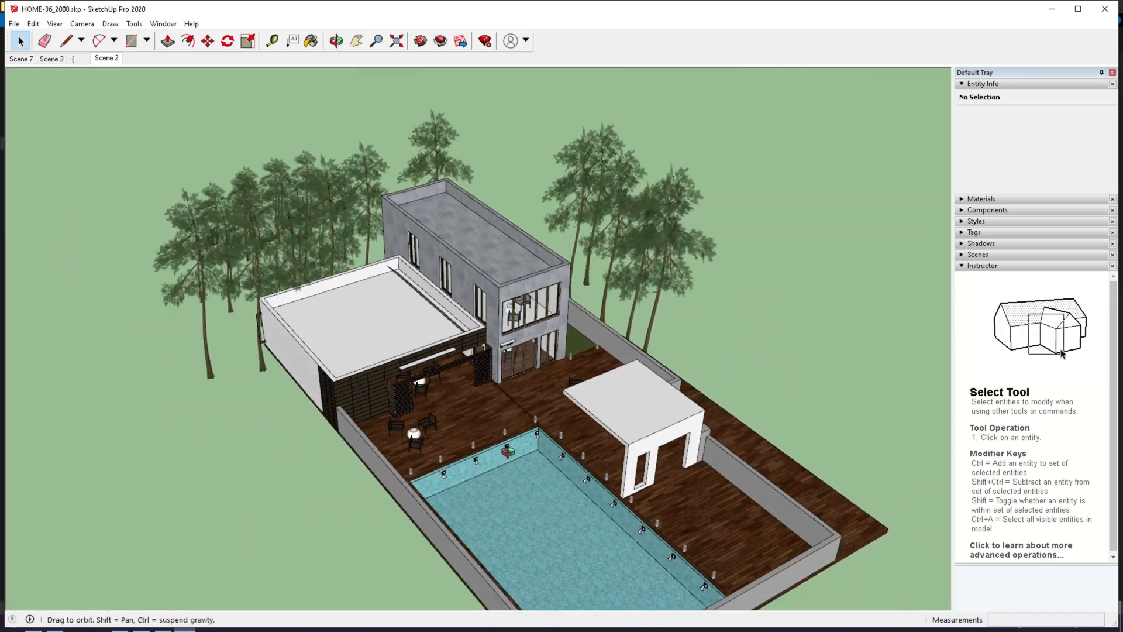
pyautogui.scroll(10, 437, 448)
pyautogui.moveTo(438, 410); pyautogui.dragTo(449, 260, button='middle')
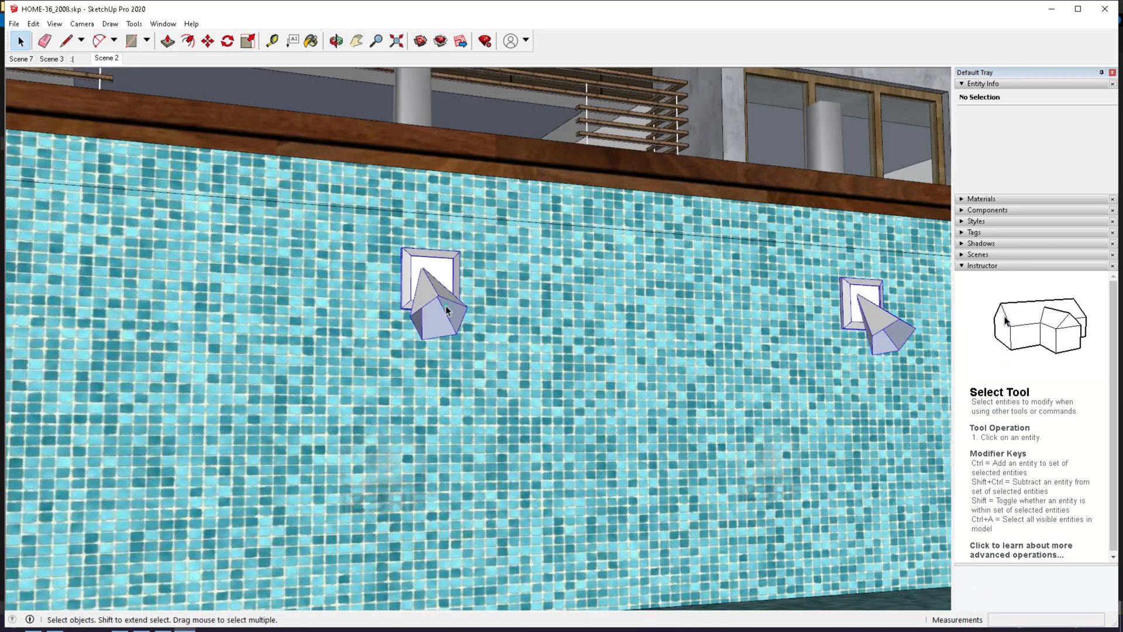
pyautogui.doubleClick(433, 293)
pyautogui.doubleClick(433, 293)
pyautogui.click(434, 293)
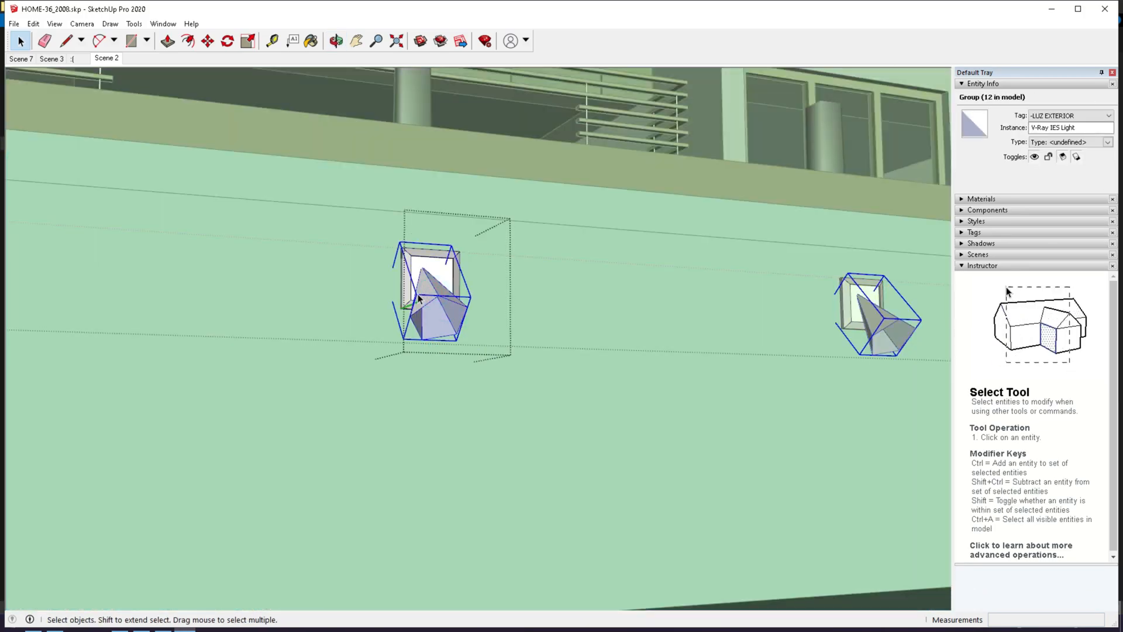
pyautogui.press('Delete')
pyautogui.click(461, 371)
pyautogui.click(462, 371)
# - Examine the pool, deck lamps, facade and terrace furniture from several sides, including the whole site
pyautogui.scroll(-3, 465, 373)
pyautogui.moveTo(484, 269); pyautogui.dragTo(594, 366, button='middle')
pyautogui.scroll(3, 292, 345)
pyautogui.click(291, 342)
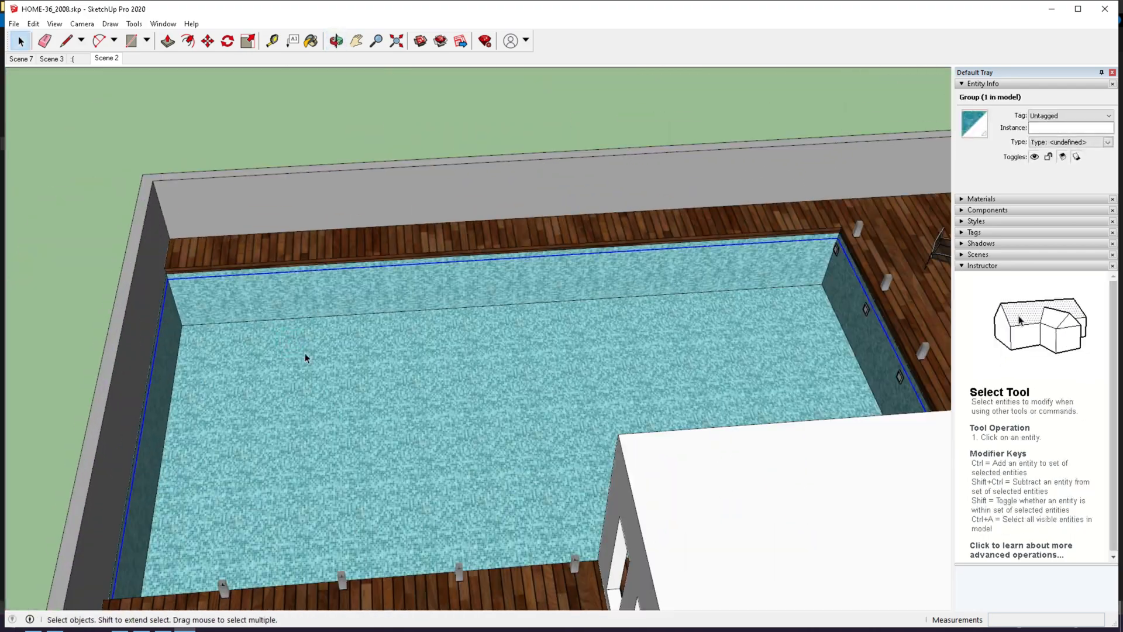
pyautogui.moveTo(306, 356); pyautogui.dragTo(877, 245, button='middle')
pyautogui.moveTo(363, 275); pyautogui.dragTo(508, 252, button='middle')
pyautogui.scroll(3, 508, 252)
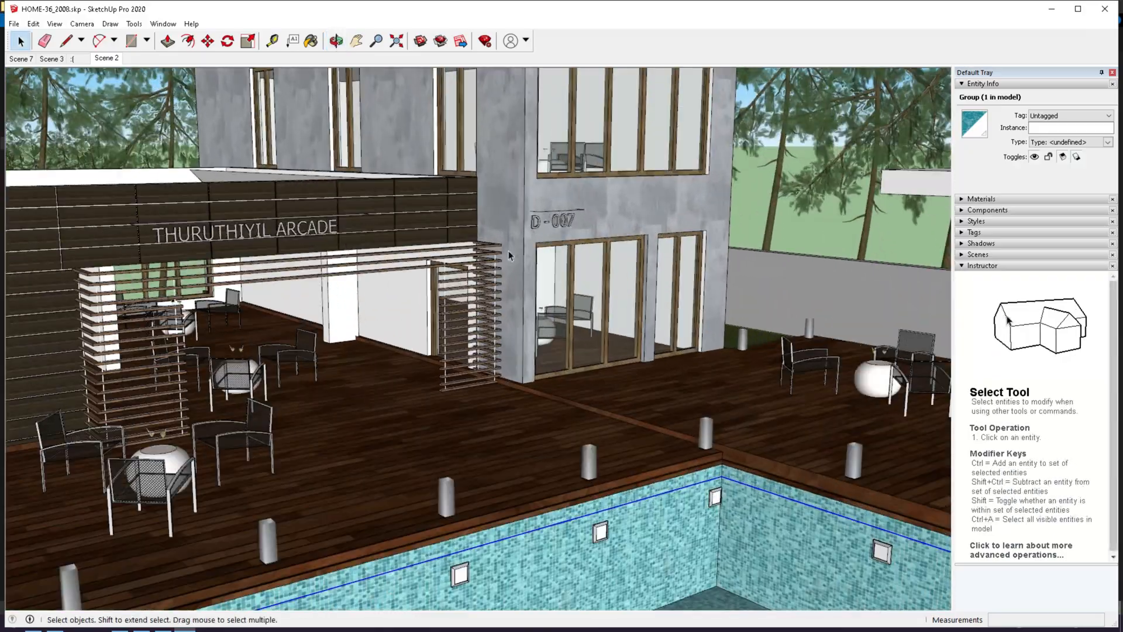
pyautogui.moveTo(583, 303); pyautogui.dragTo(450, 318, button='middle')
pyautogui.keyDown('shift'); pyautogui.moveTo(450, 318); pyautogui.dragTo(439, 418, button='middle'); pyautogui.keyUp('shift')
pyautogui.scroll(-5, 540, 377)
pyautogui.moveTo(540, 377); pyautogui.dragTo(638, 449, button='middle')
pyautogui.scroll(10, 637, 449)
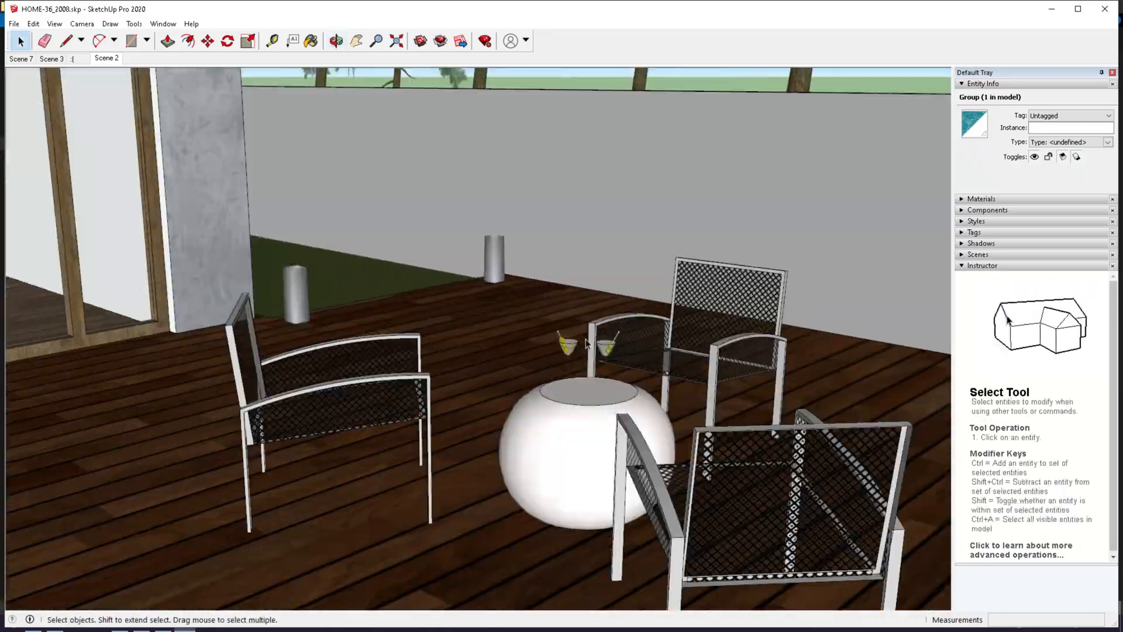
pyautogui.scroll(-10, 560, 355)
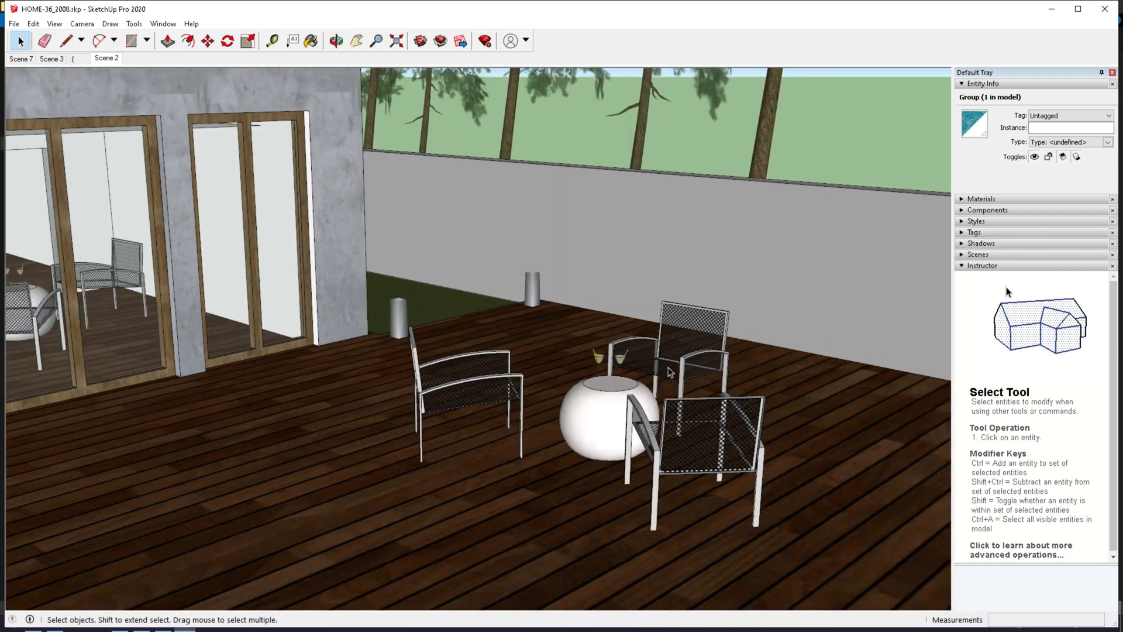
pyautogui.moveTo(559, 354); pyautogui.dragTo(616, 374, button='middle')
pyautogui.scroll(-3, 615, 375)
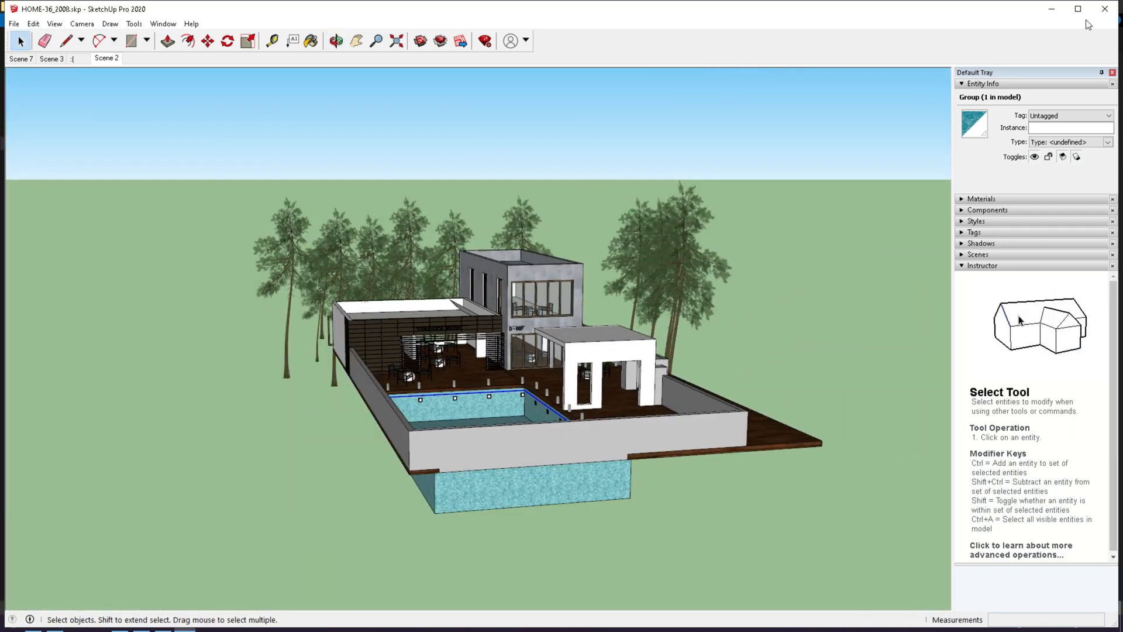
# - Close the SketchUp model and switch to Twinmotion
pyautogui.click(1104, 9)
pyautogui.click(792, 305)
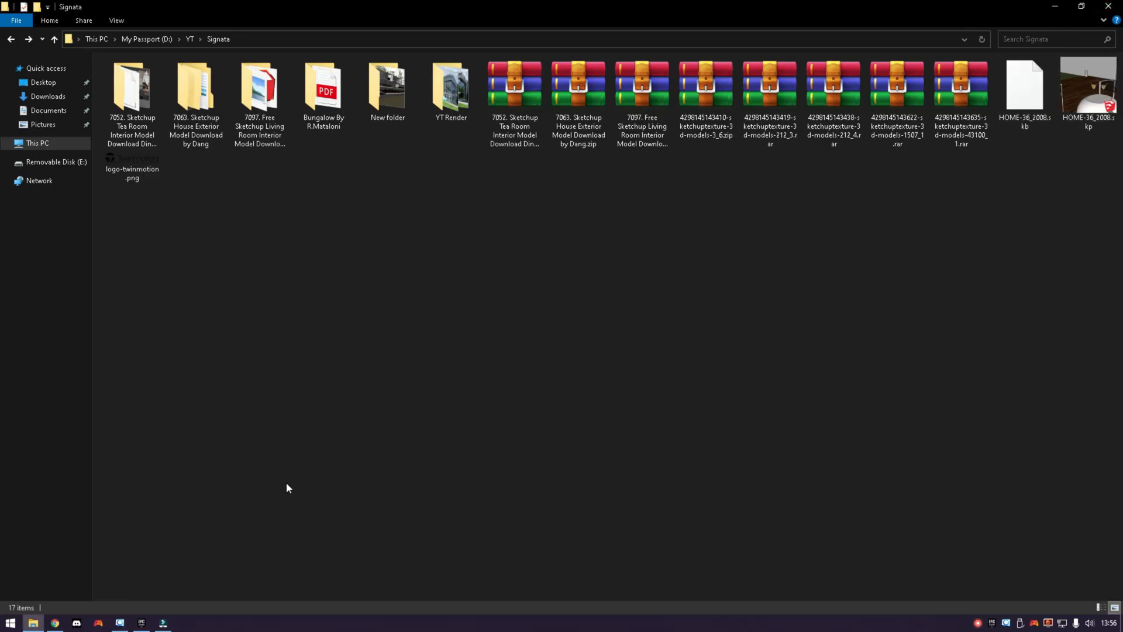
pyautogui.click(141, 623)
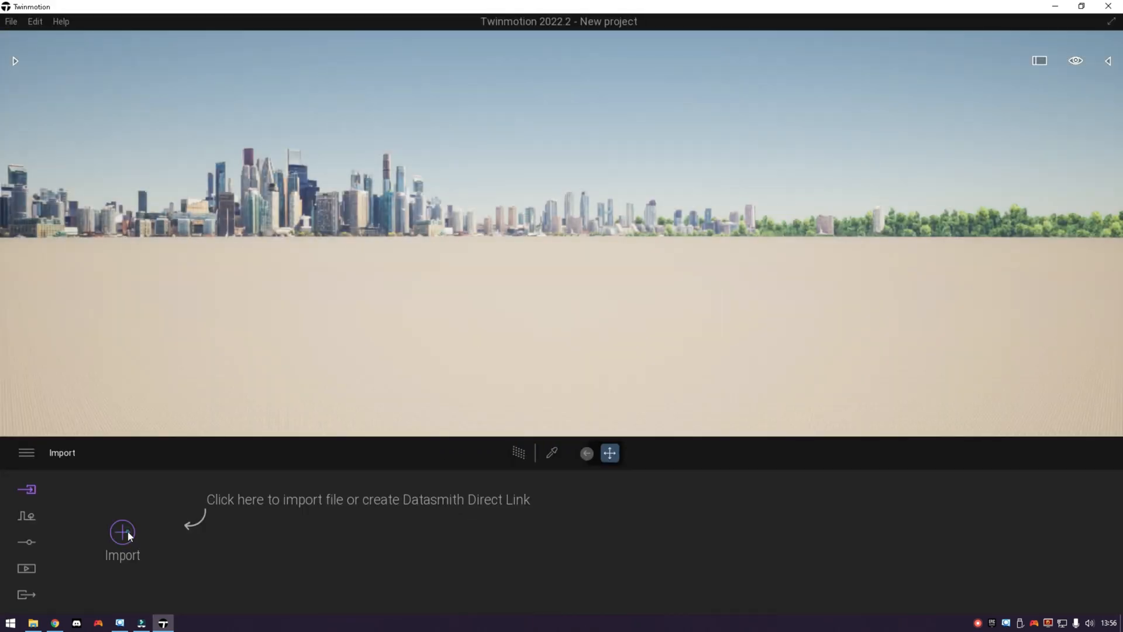
# - Import the geometry file HOME-36_2008.skp with Collapse by material, Max UV precision, and automatic up axis and unit conversion
pyautogui.click(128, 535)
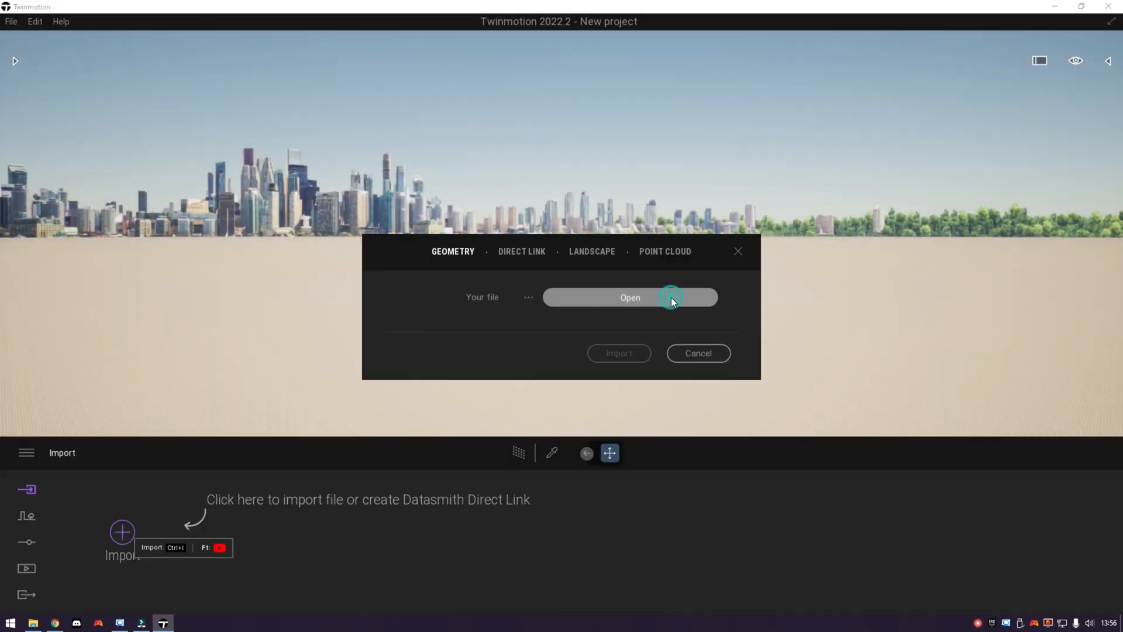
pyautogui.click(671, 297)
pyautogui.doubleClick(495, 394)
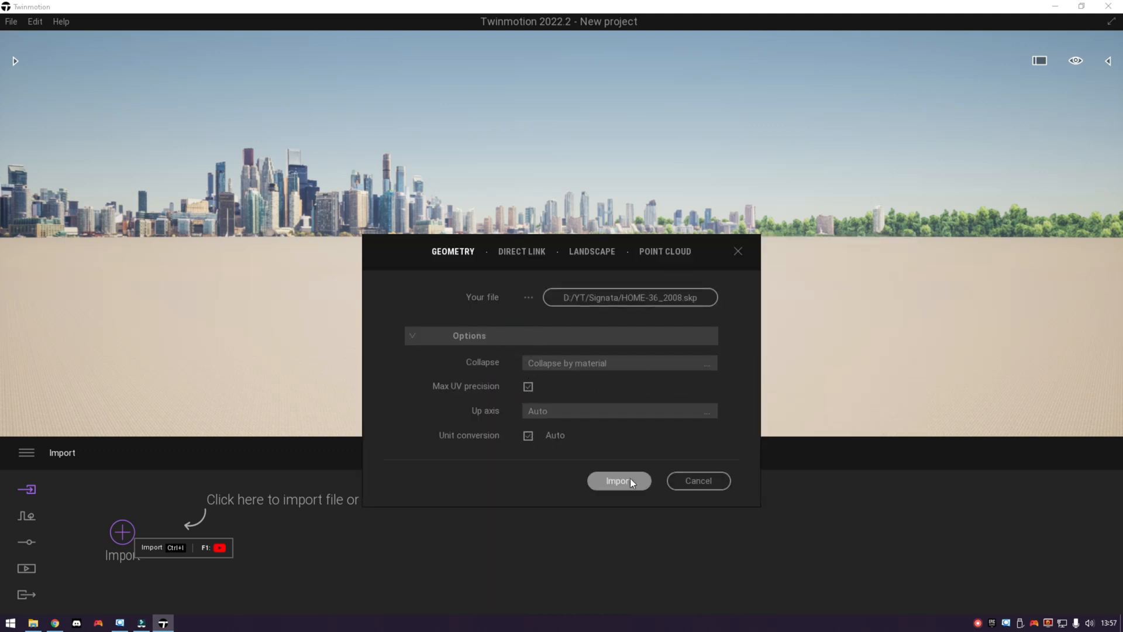
pyautogui.click(630, 480)
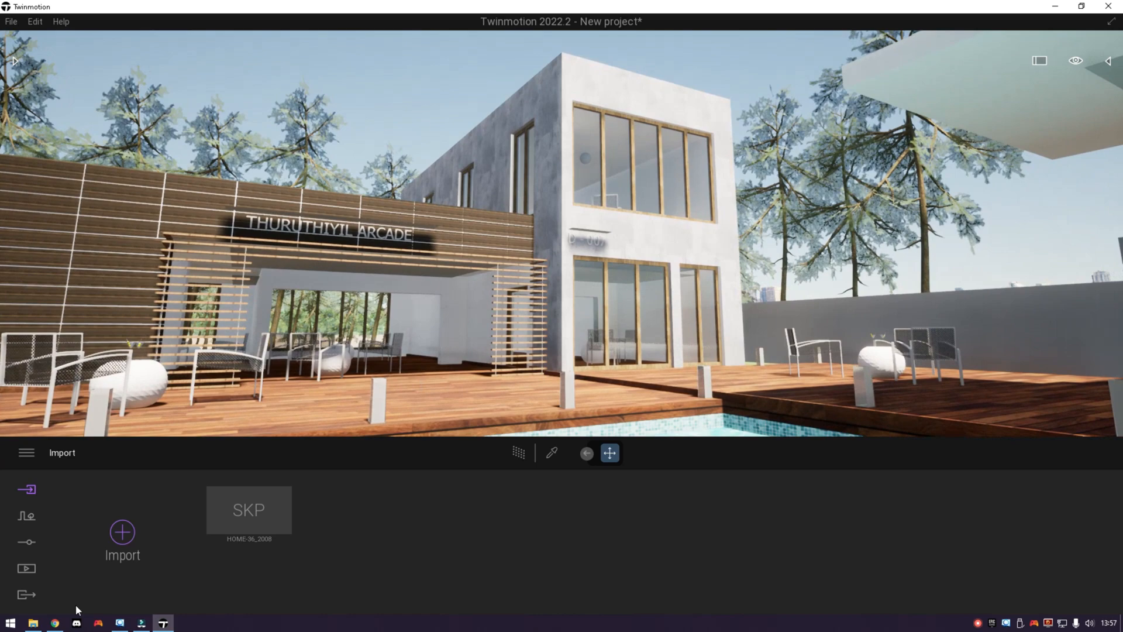
# - Create a new image of the house in the media section
pyautogui.click(26, 568)
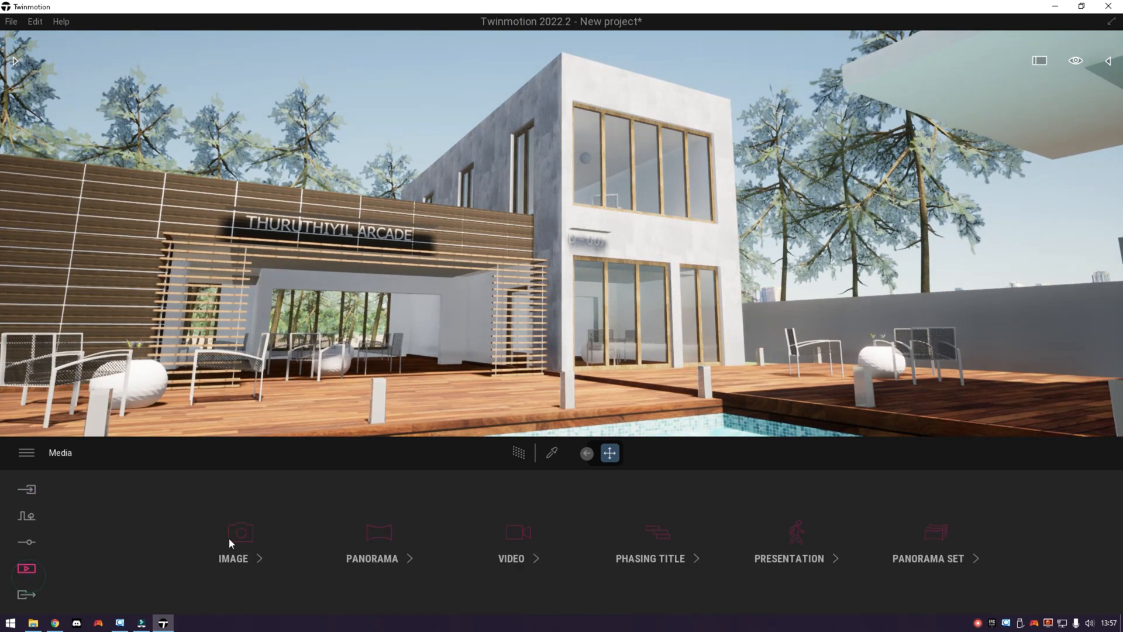
pyautogui.click(231, 535)
pyautogui.click(124, 543)
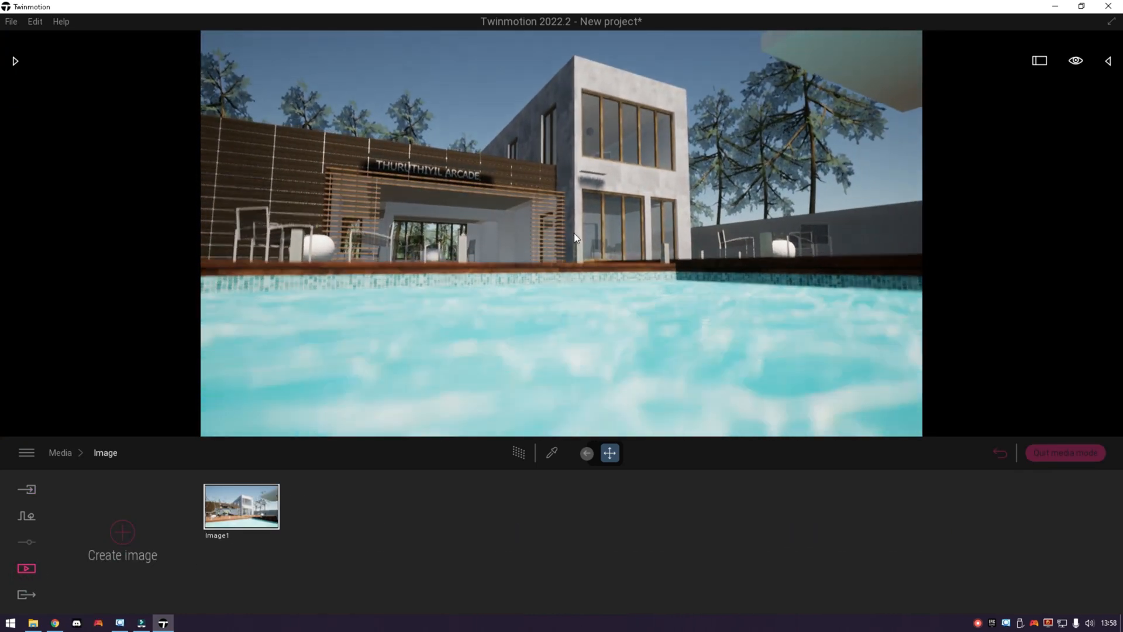
# - Reframe the camera beside the boundary wall, looking across the pool and wooden deck toward the house
pyautogui.press('a')
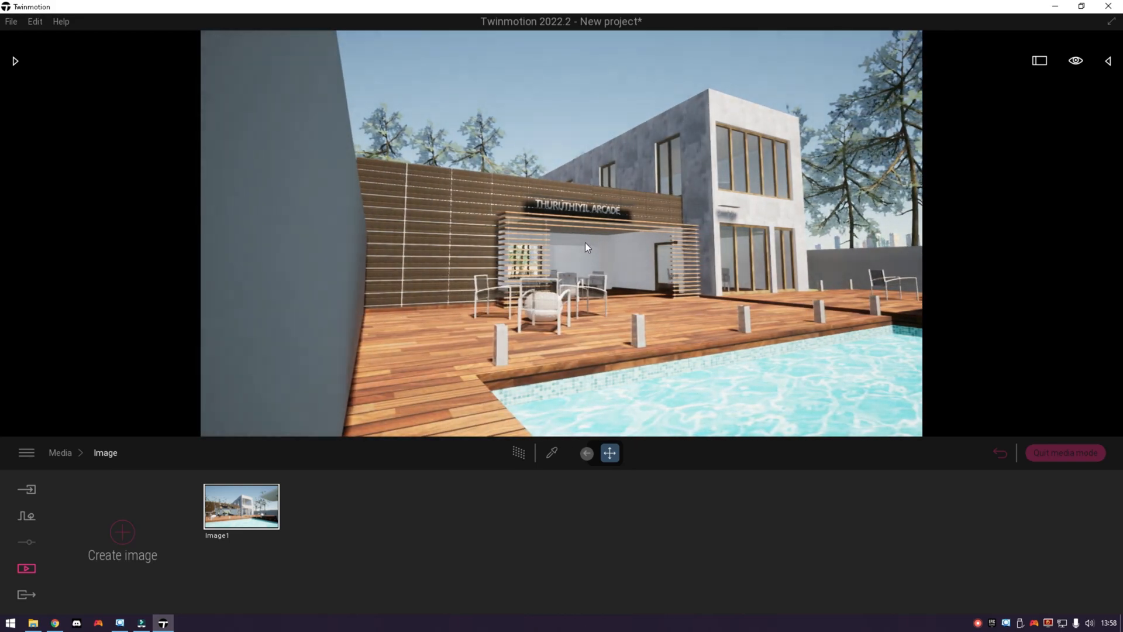
pyautogui.moveTo(585, 242); pyautogui.dragTo(550, 238, button='right')
pyautogui.press('s')
pyautogui.press('w')
pyautogui.press('a')
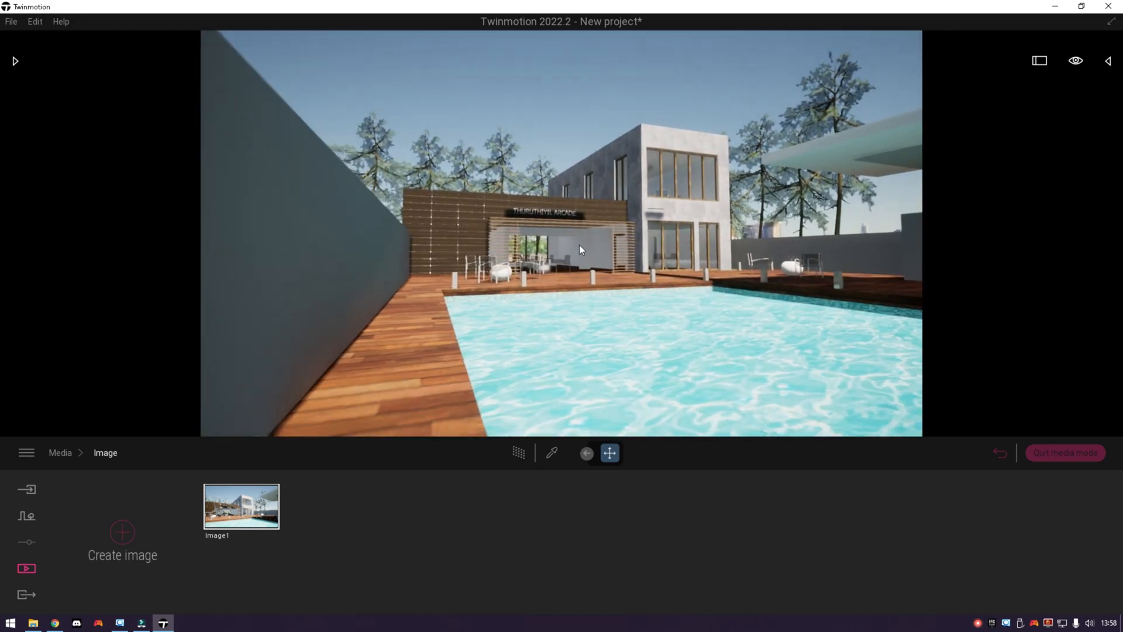
pyautogui.press('w')
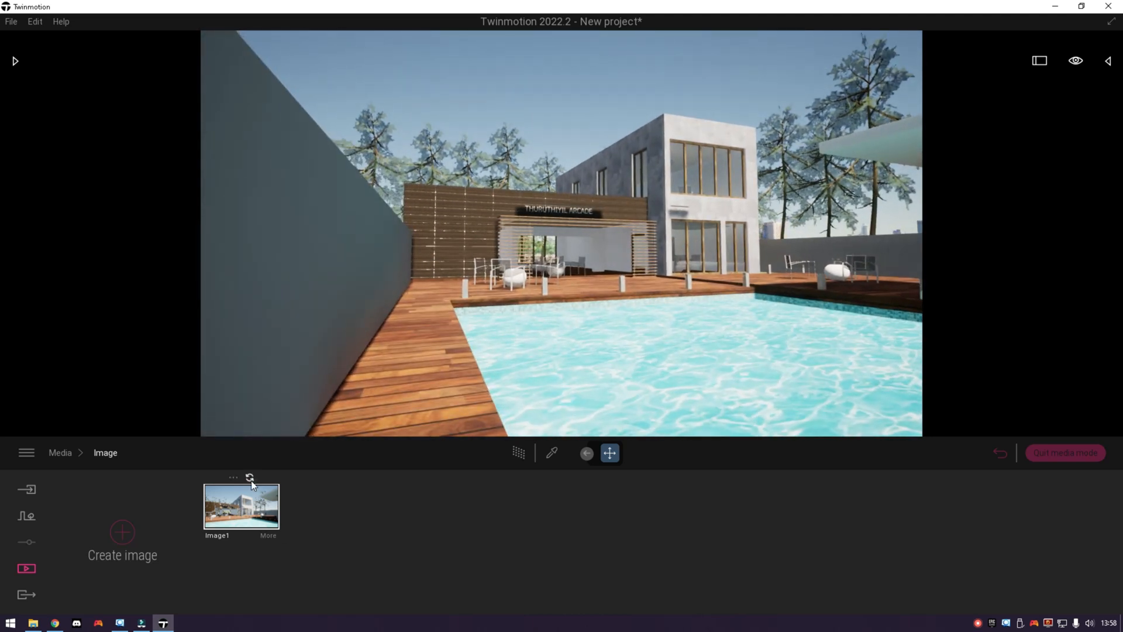
# - Check the output size and dimensions in Image1's format settings
pyautogui.click(269, 535)
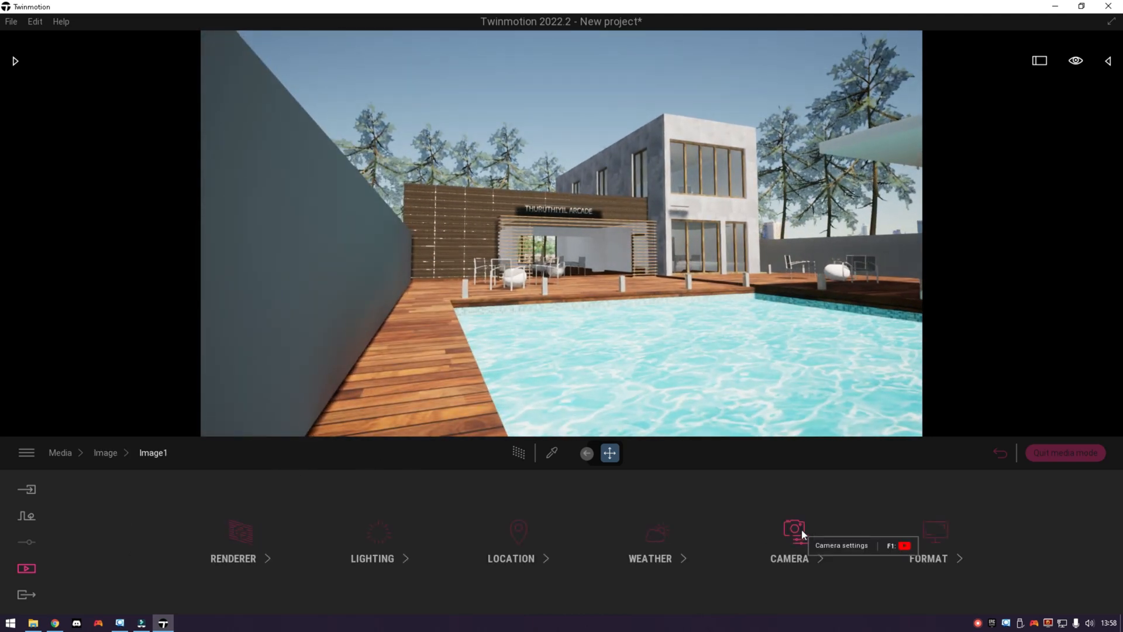
pyautogui.click(934, 532)
pyautogui.click(398, 531)
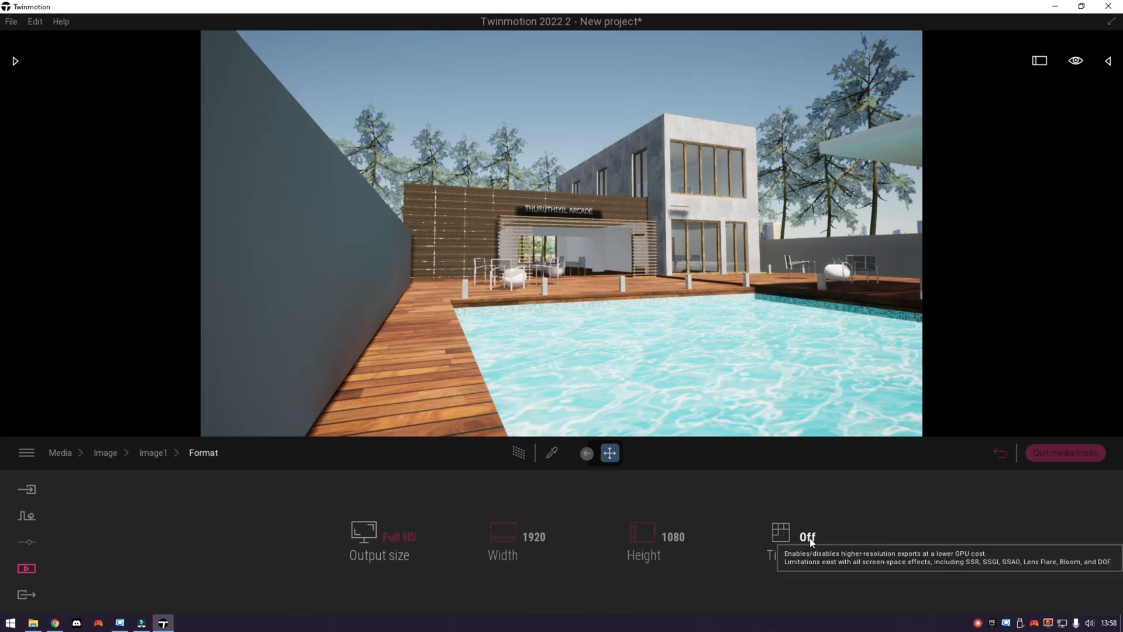
pyautogui.click(154, 454)
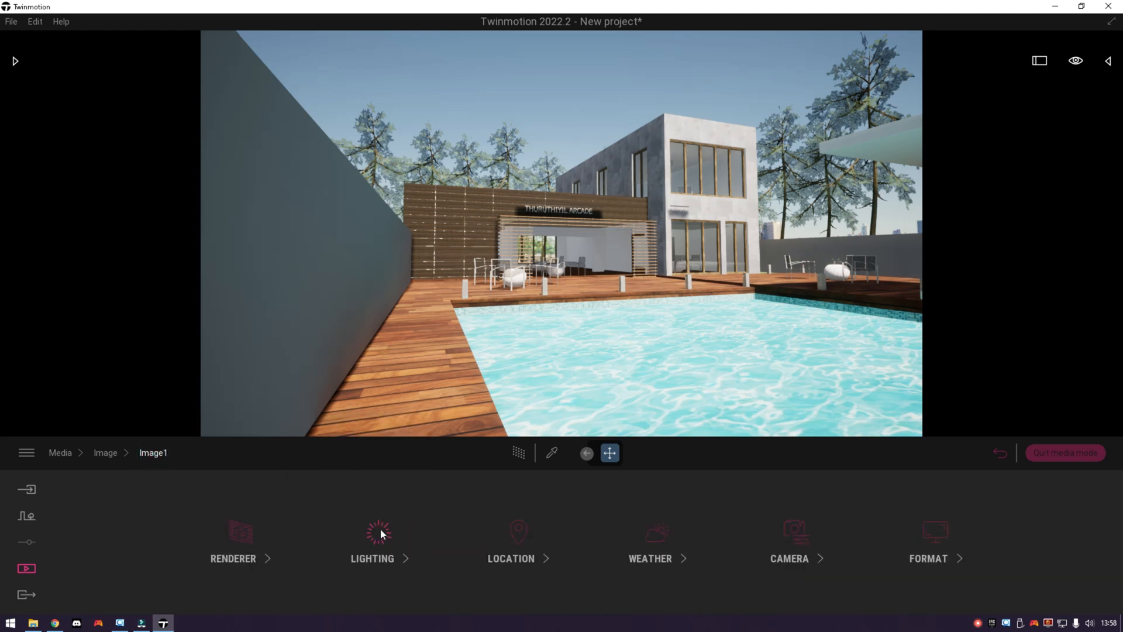
# - Preview the image with the Path Tracer at Low quality and switch the Path Tracer off again
pyautogui.click(512, 456)
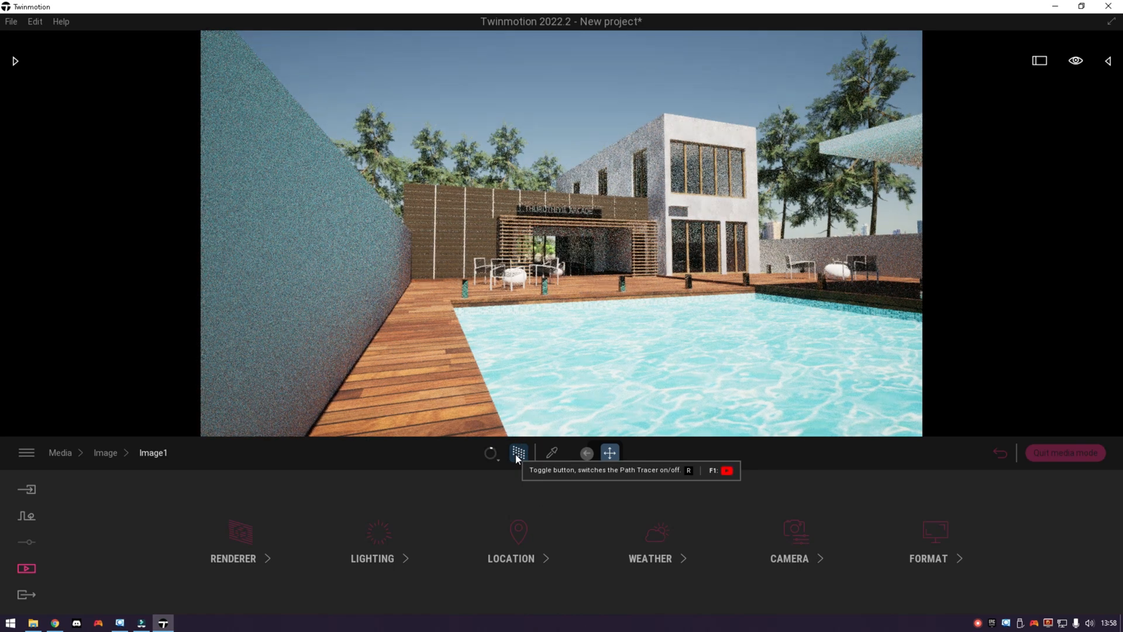
pyautogui.click(498, 461)
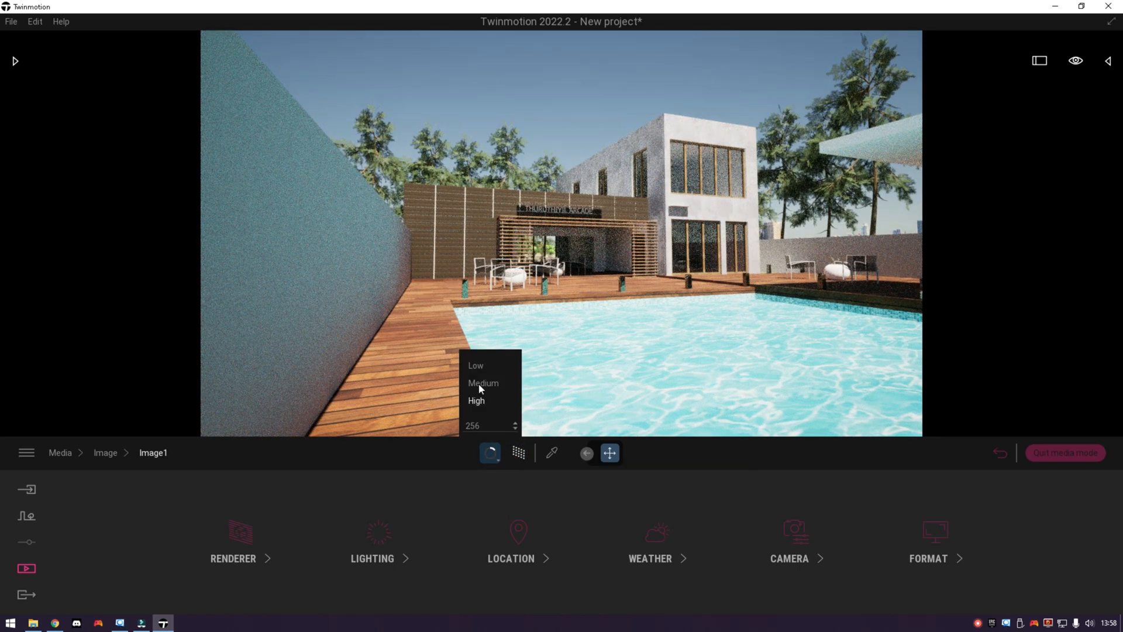
pyautogui.click(474, 367)
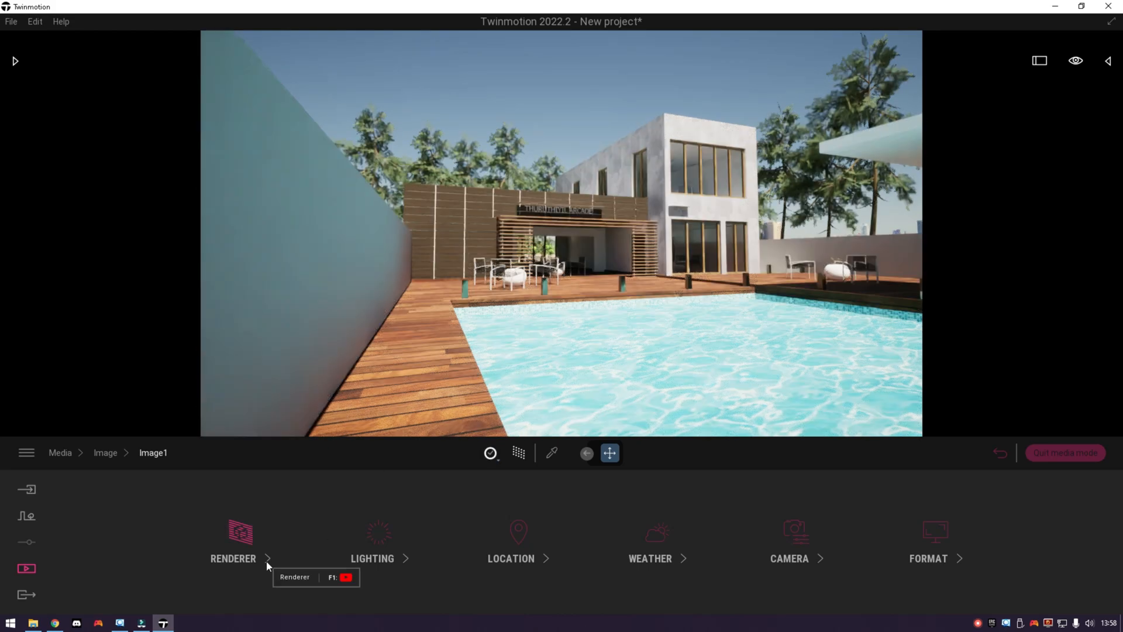
pyautogui.click(518, 453)
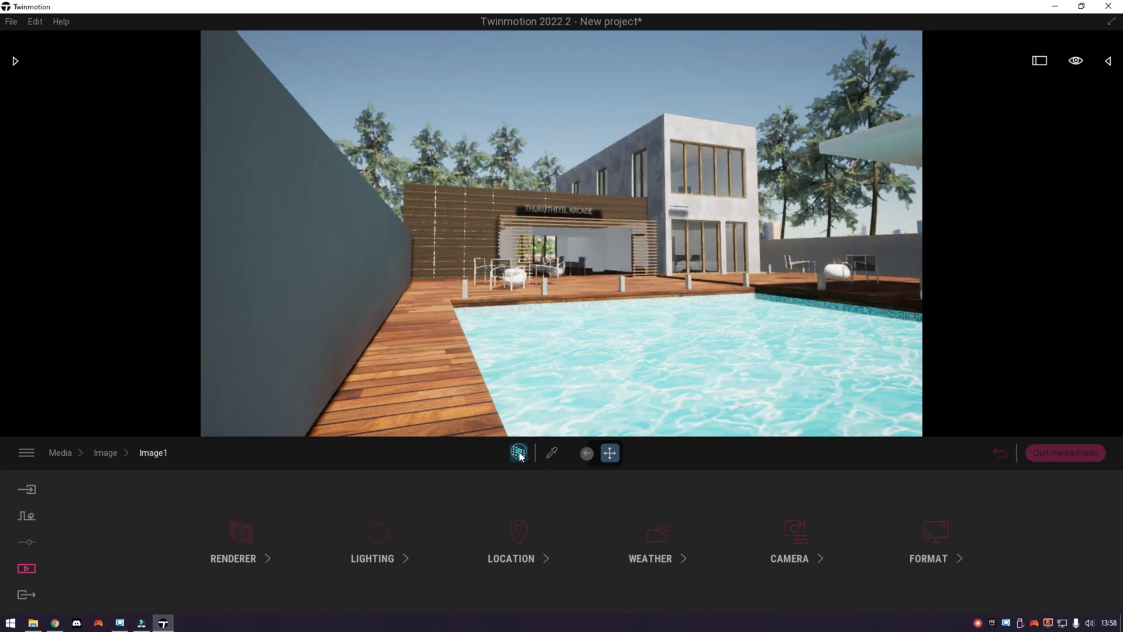
# - Turn on Parallelism in Image1's camera settings
pyautogui.click(766, 537)
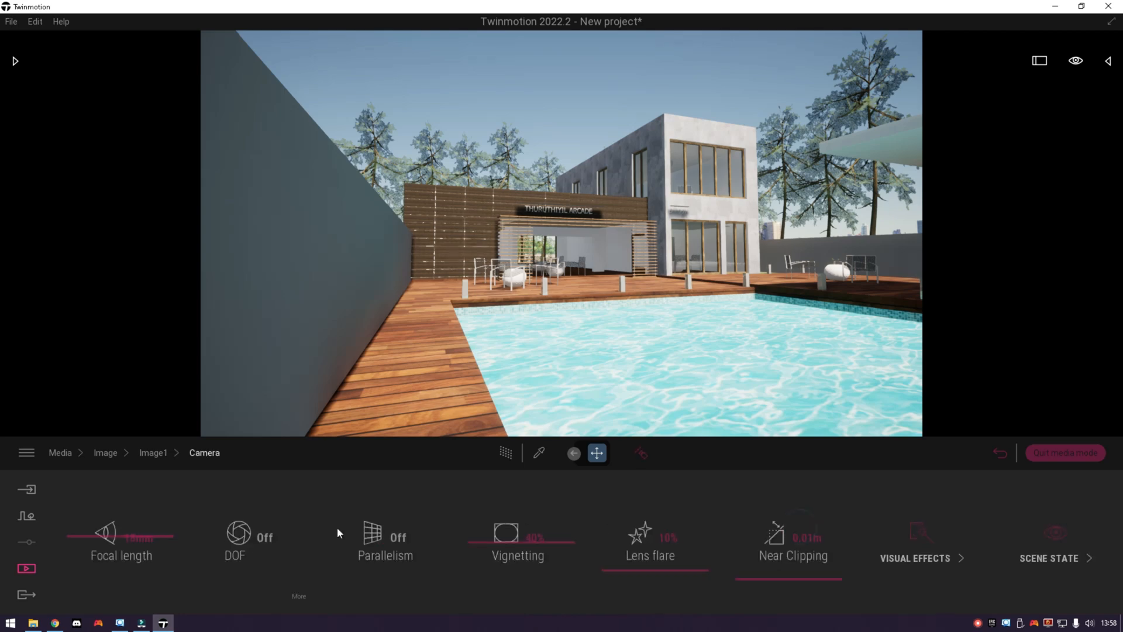
pyautogui.click(395, 536)
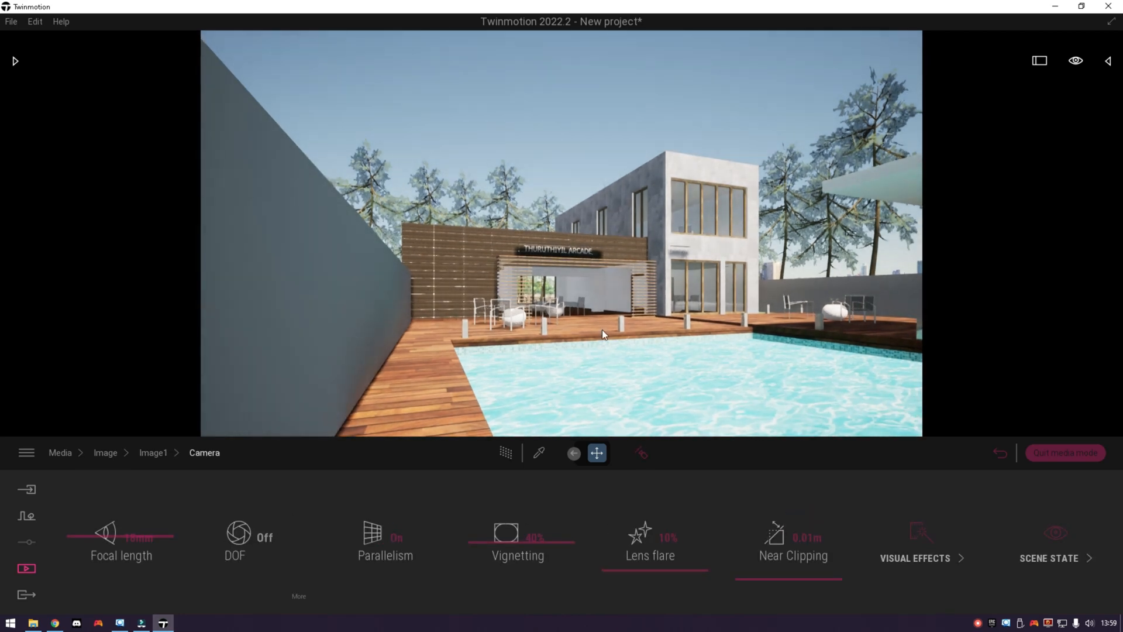
# - Adjust the camera height over the pool with a Path Tracer preview and set Image1's focal length to 21 mm
pyautogui.press('r')
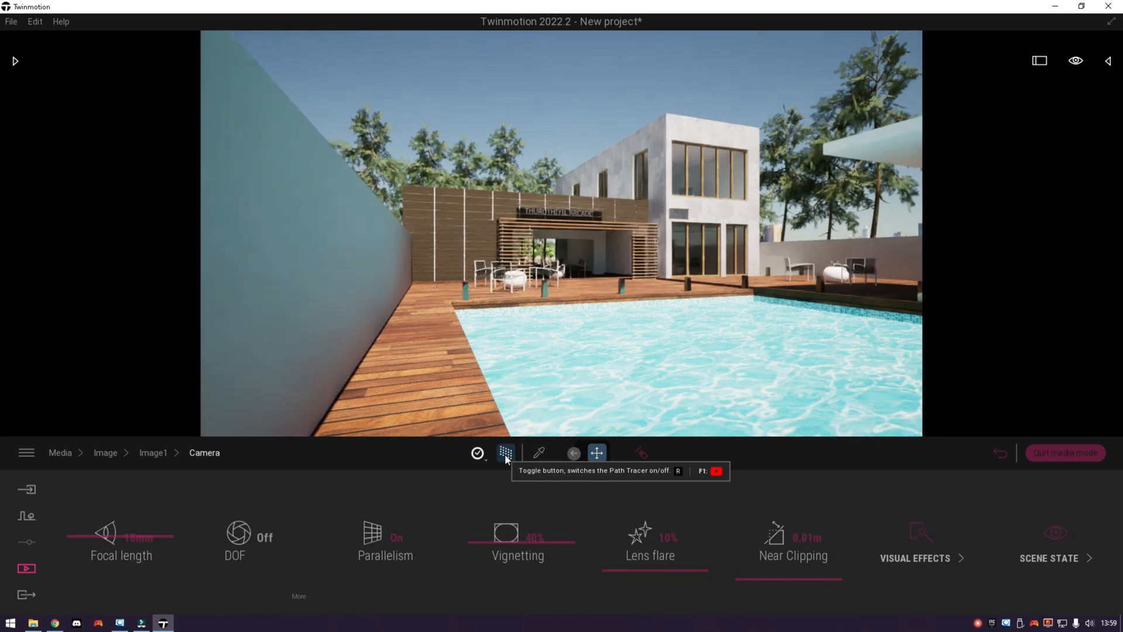
pyautogui.click(505, 455)
pyautogui.press('q')
pyautogui.press('e')
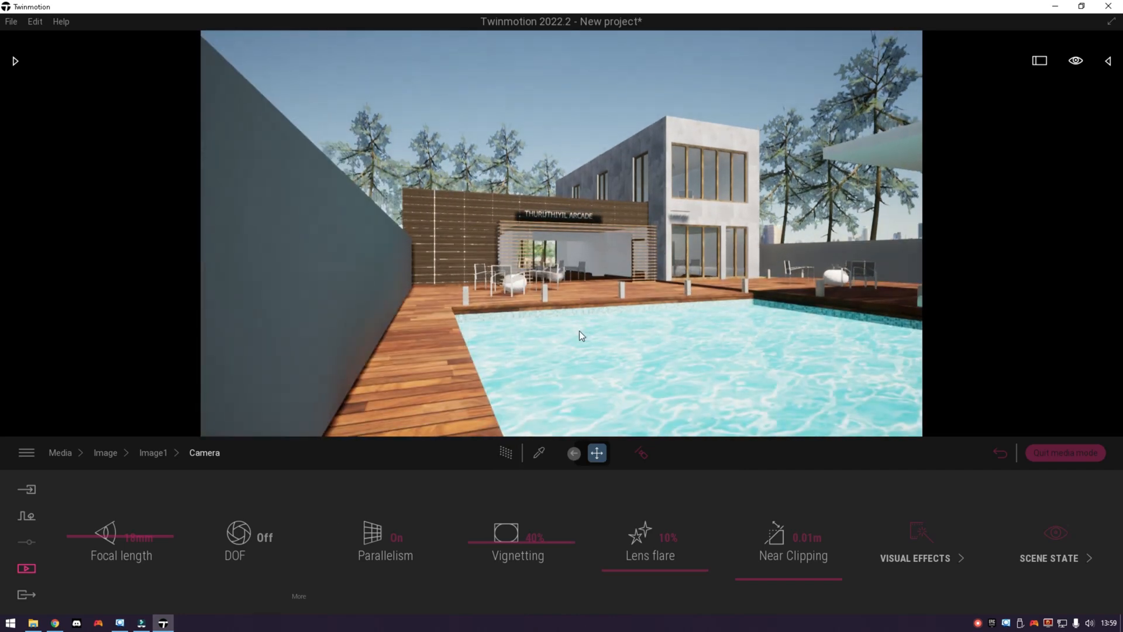
pyautogui.press('q')
pyautogui.press('e')
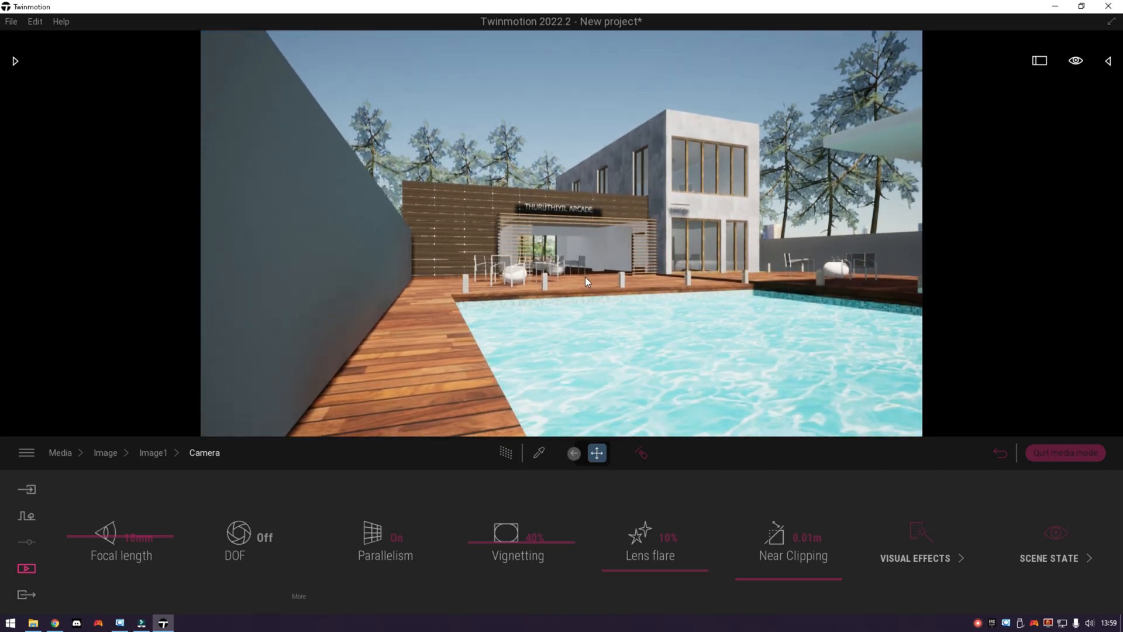
pyautogui.press('e')
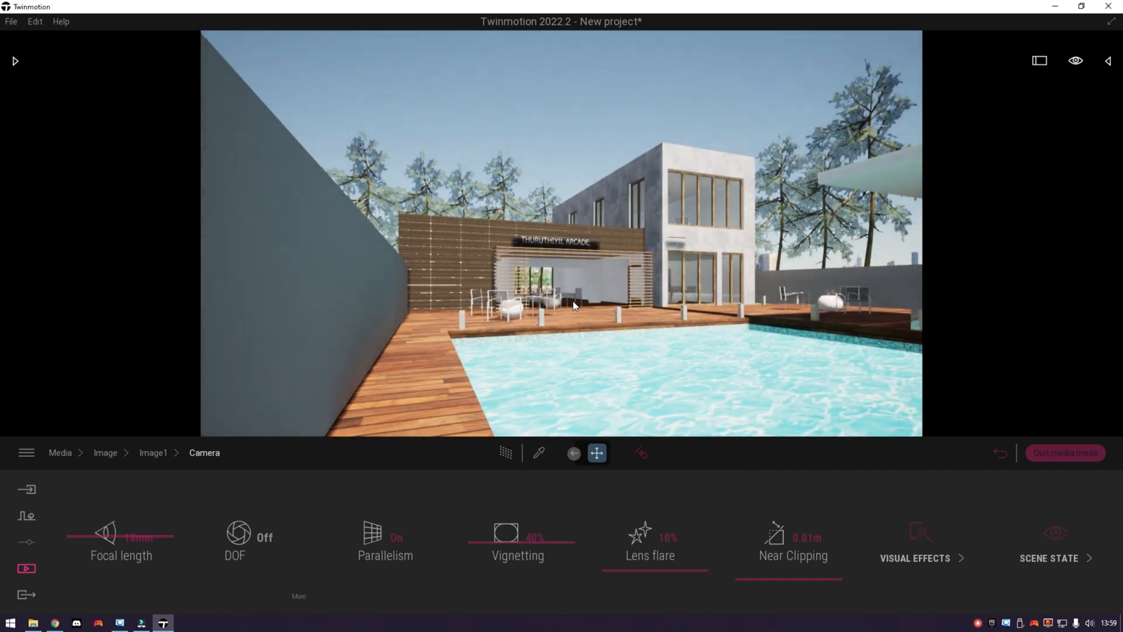
pyautogui.click(130, 537)
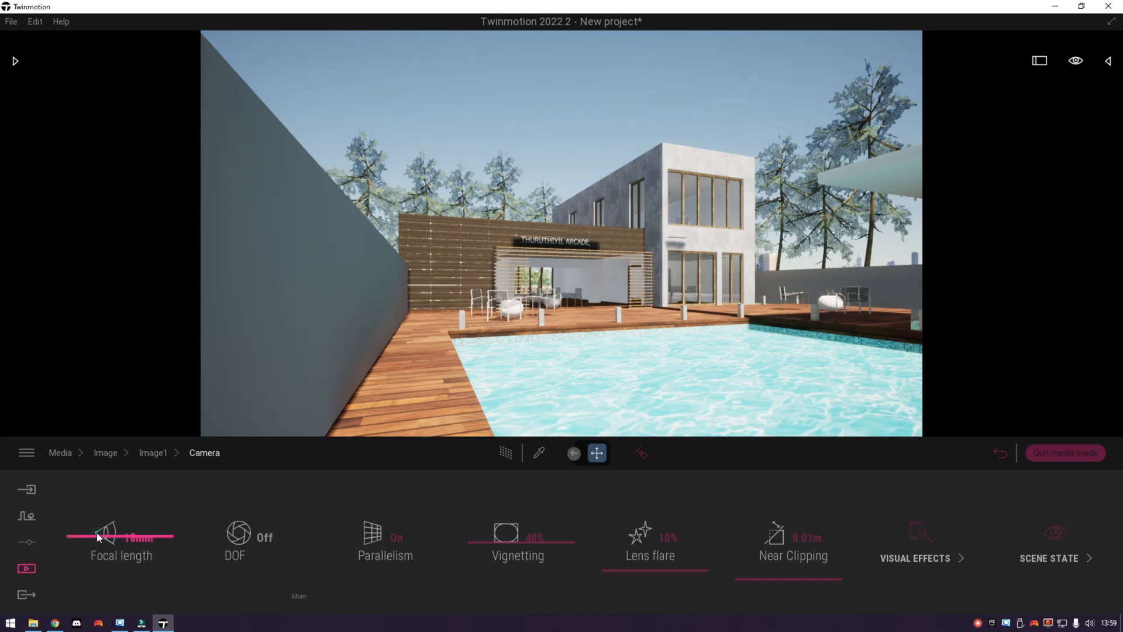
pyautogui.moveTo(97, 533); pyautogui.dragTo(92, 534)
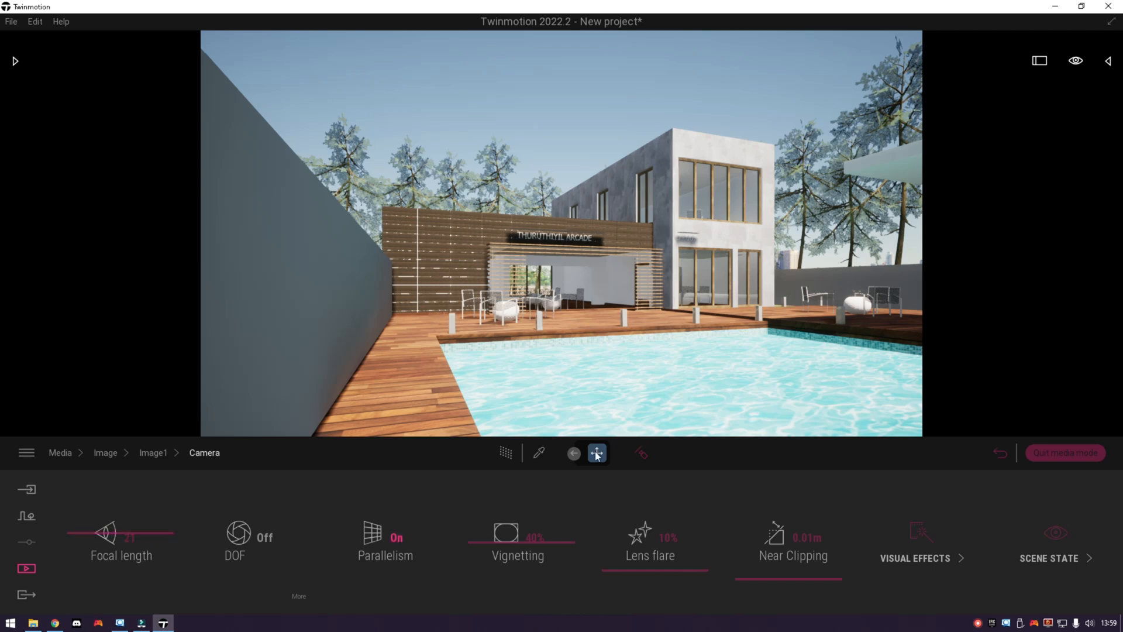
pyautogui.click(642, 452)
pyautogui.click(632, 286)
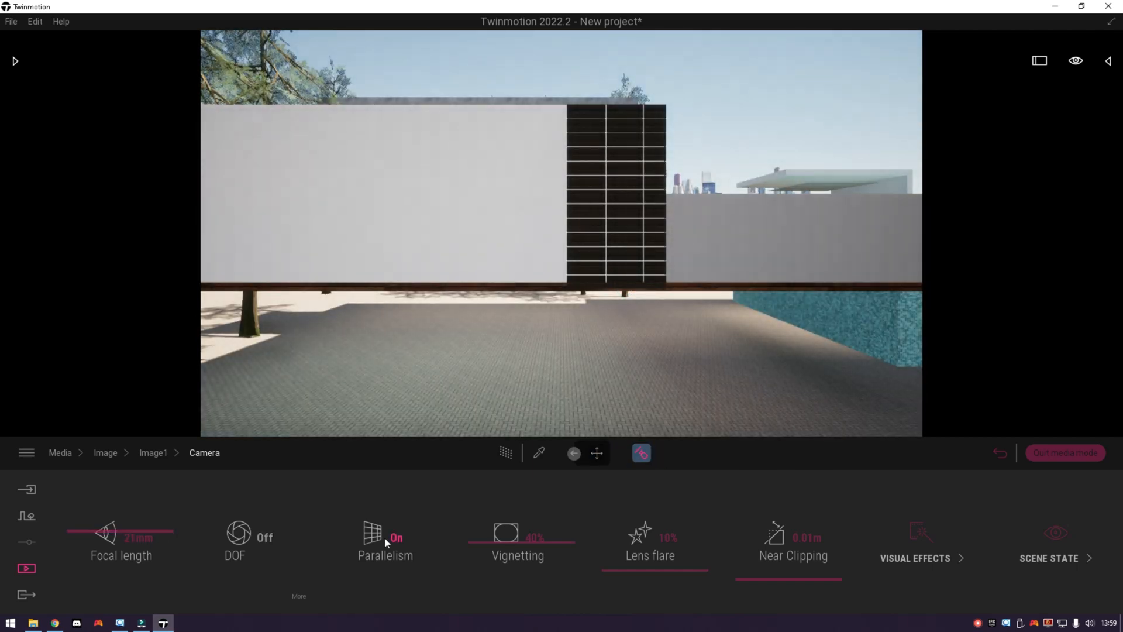
pyautogui.click(151, 454)
pyautogui.click(221, 543)
pyautogui.click(112, 453)
pyautogui.click(274, 528)
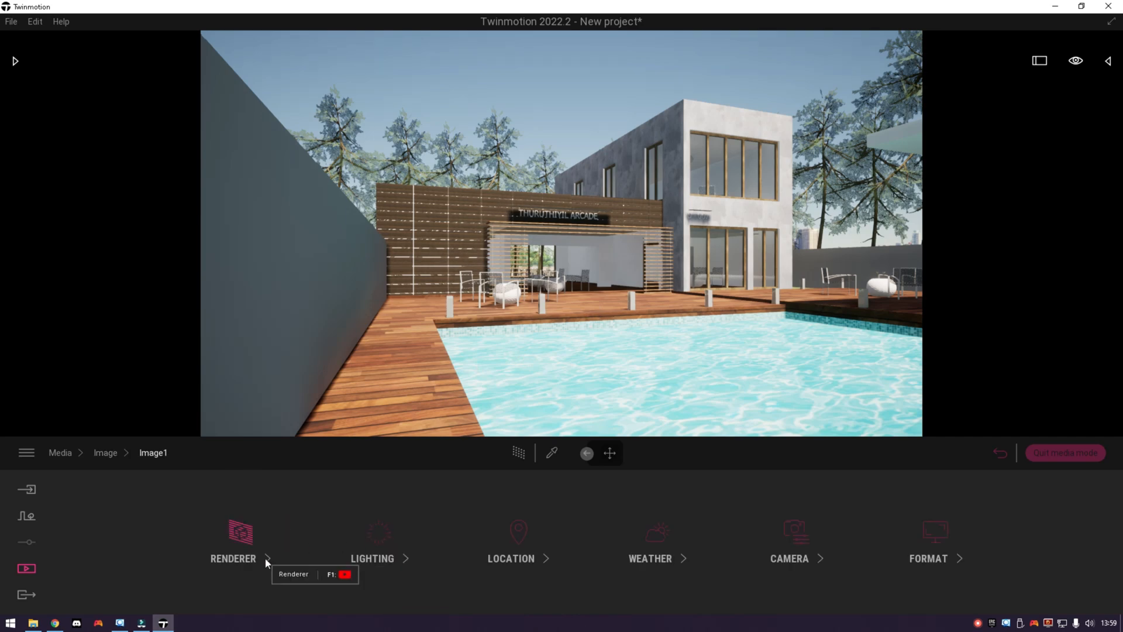
# - Turn on the Path Tracer in Image1's renderer settings
pyautogui.click(265, 560)
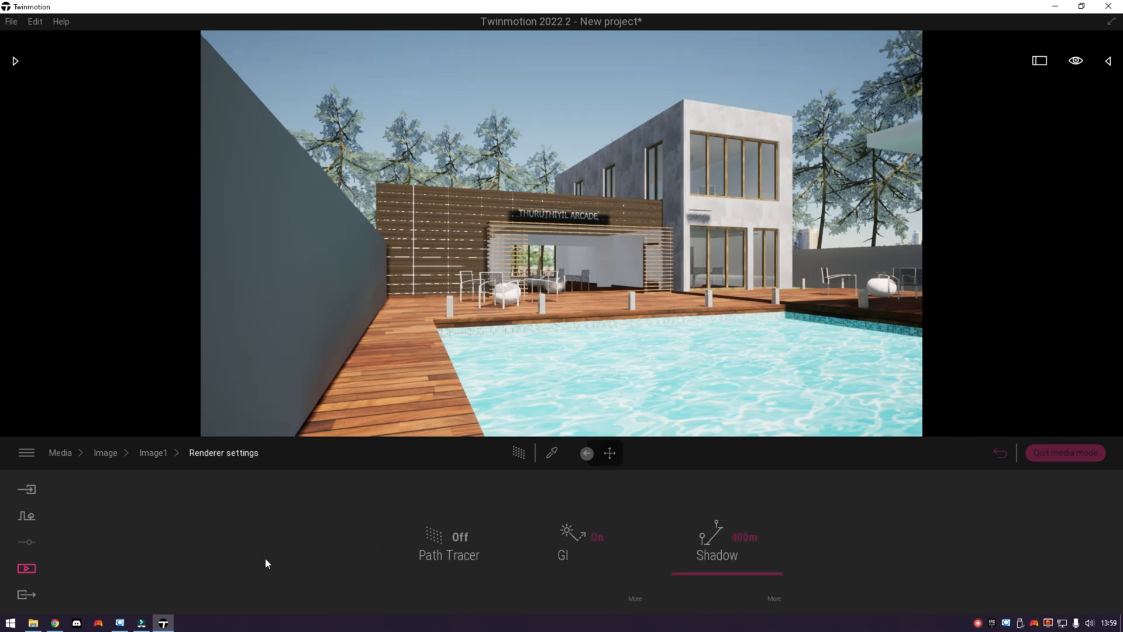
pyautogui.click(462, 537)
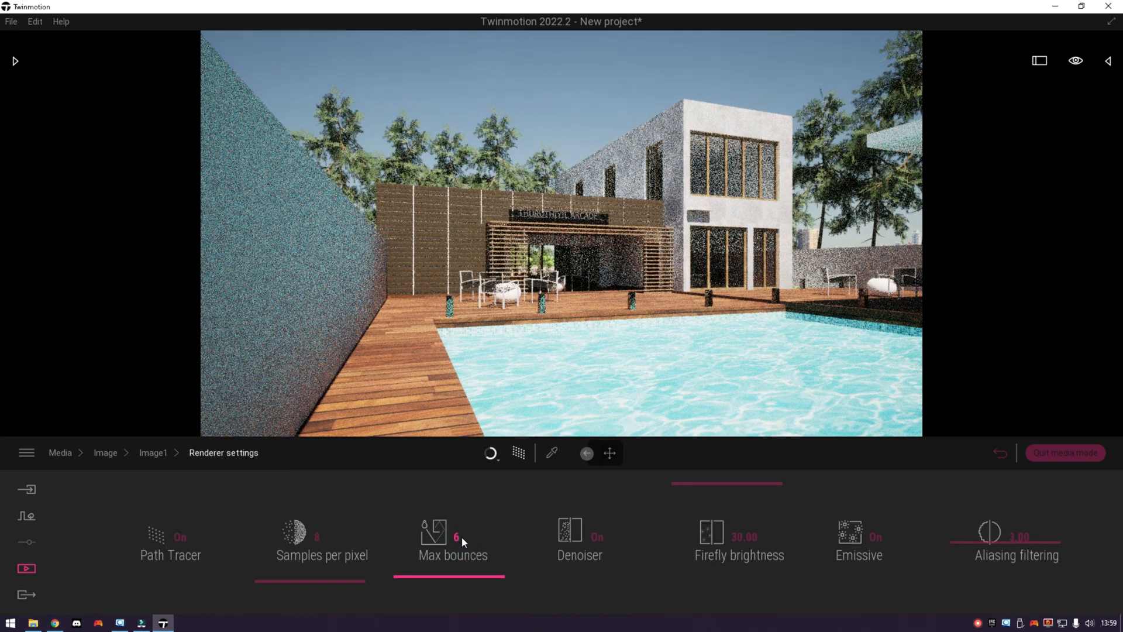
pyautogui.click(153, 453)
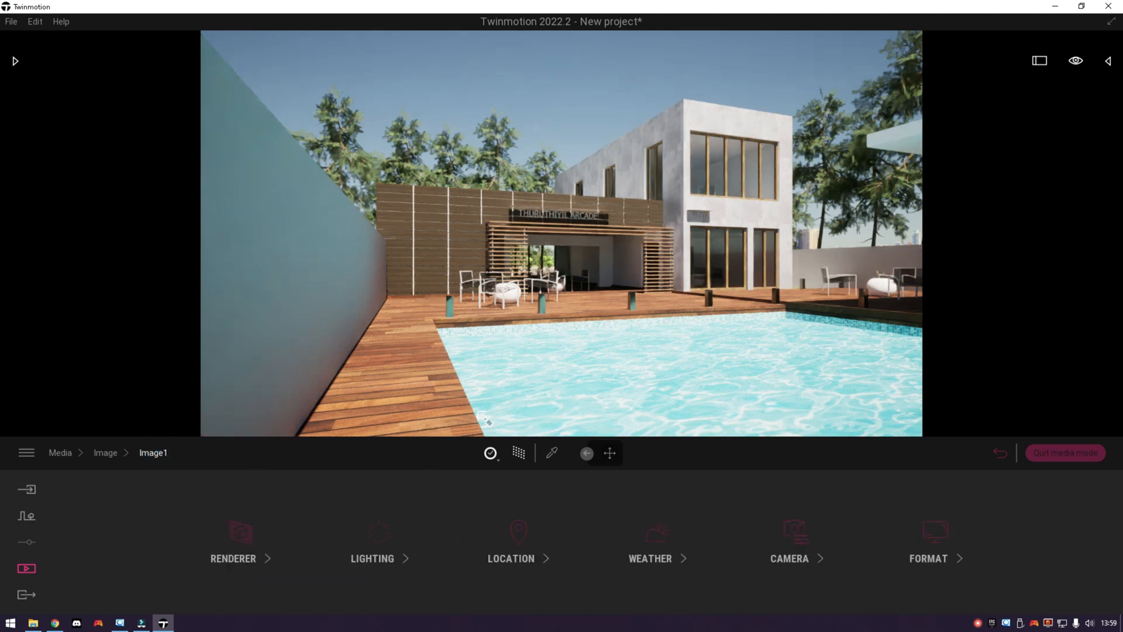
# - Set the environment in Image1's lighting settings to Backdrop HDRI
pyautogui.click(374, 542)
pyautogui.click(282, 532)
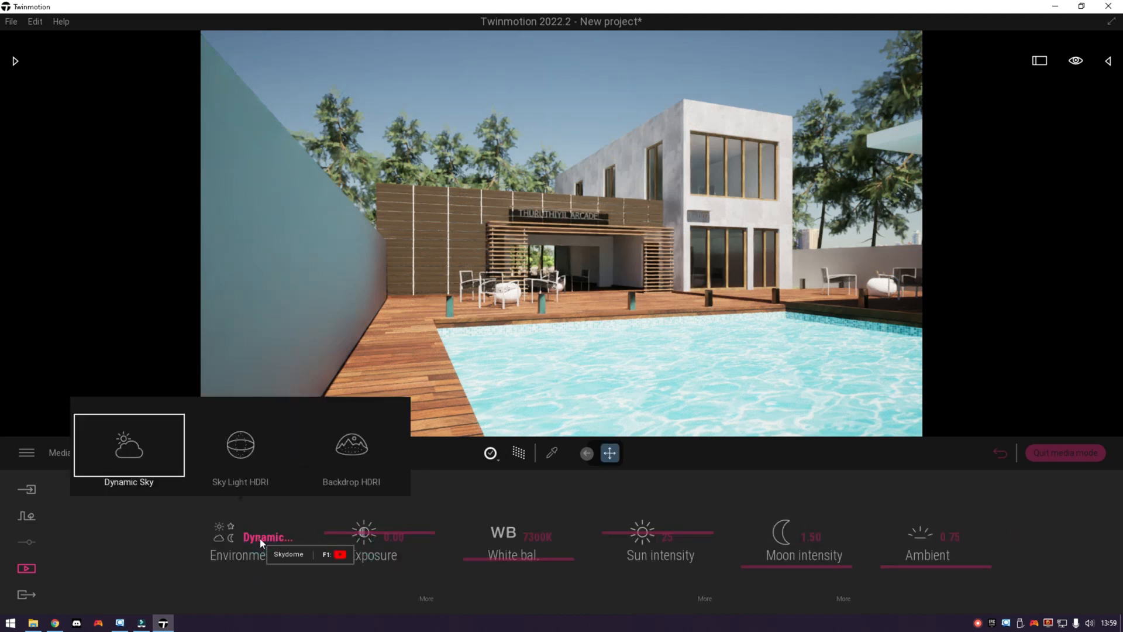
pyautogui.click(349, 449)
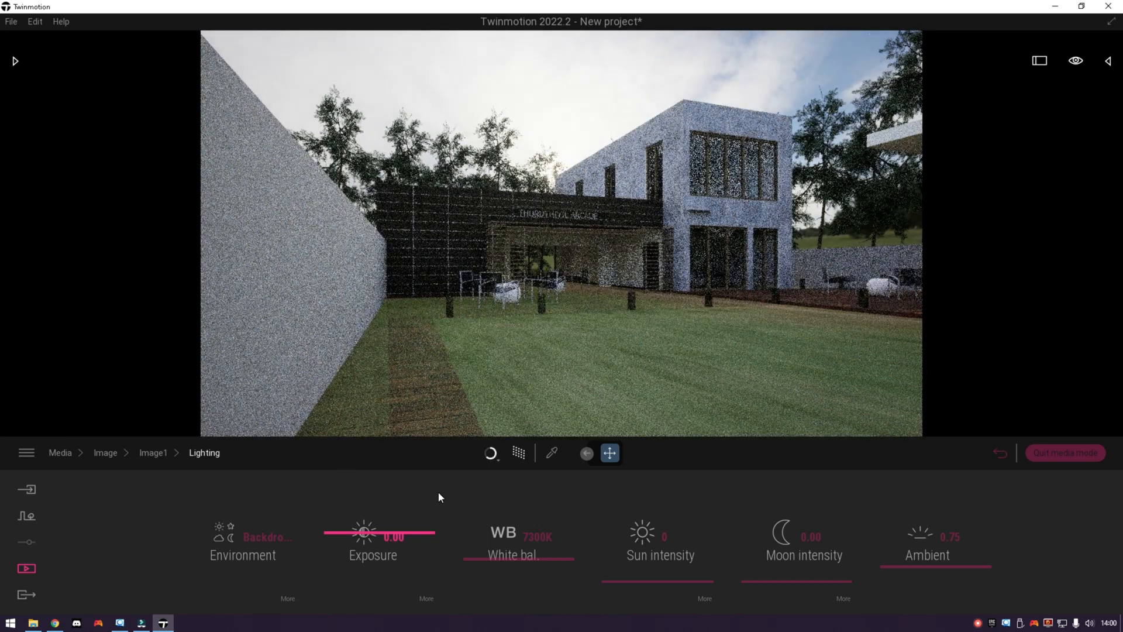
# - Replace the backdrop environment with the Shady Patch HDRI from the outdoor HDRI library
pyautogui.click(254, 560)
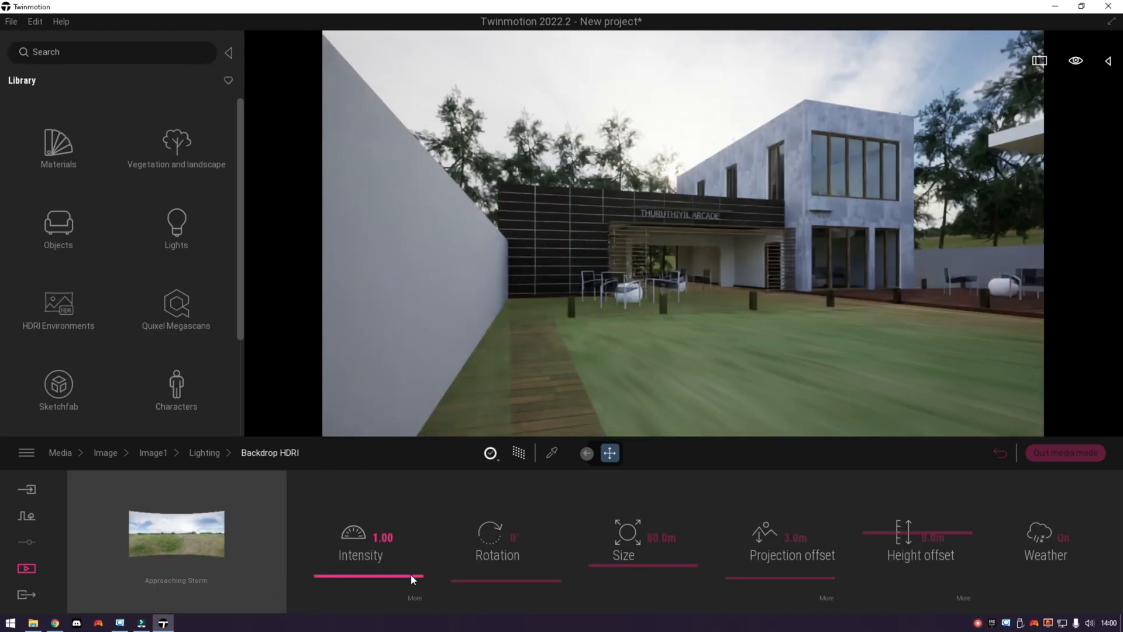
pyautogui.click(59, 307)
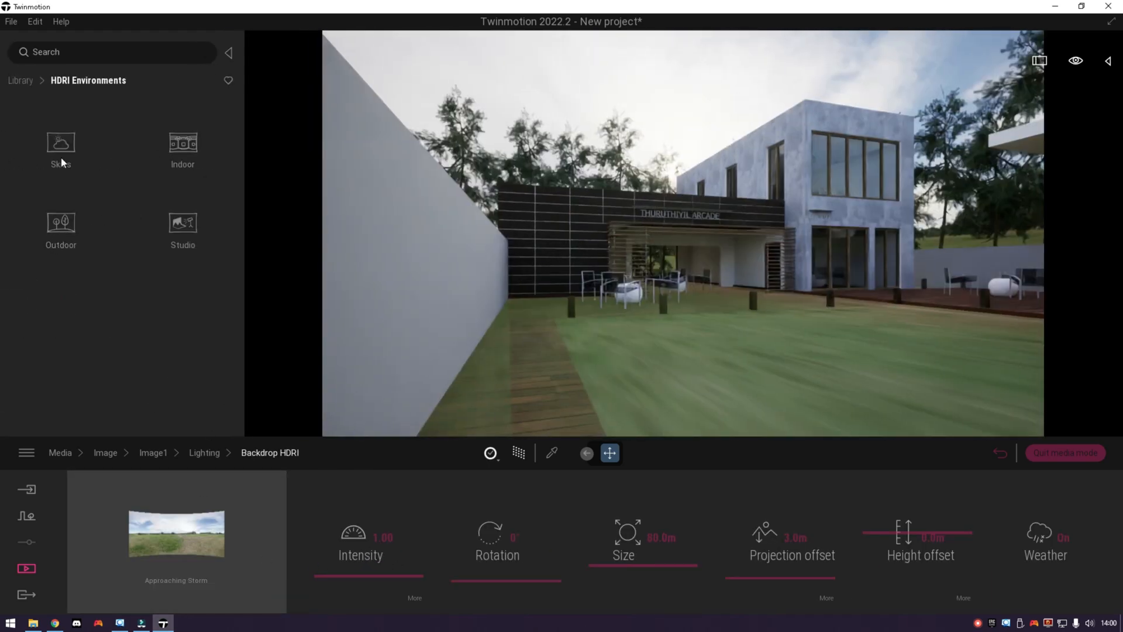
pyautogui.click(73, 218)
pyautogui.moveTo(241, 116); pyautogui.dragTo(241, 134)
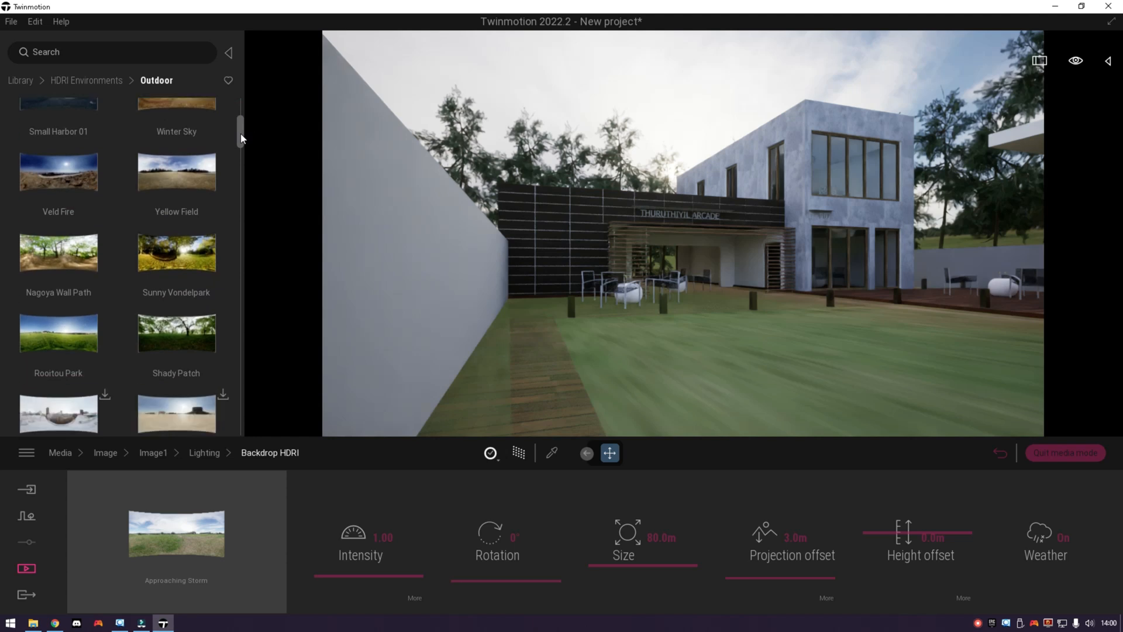
pyautogui.moveTo(200, 255)
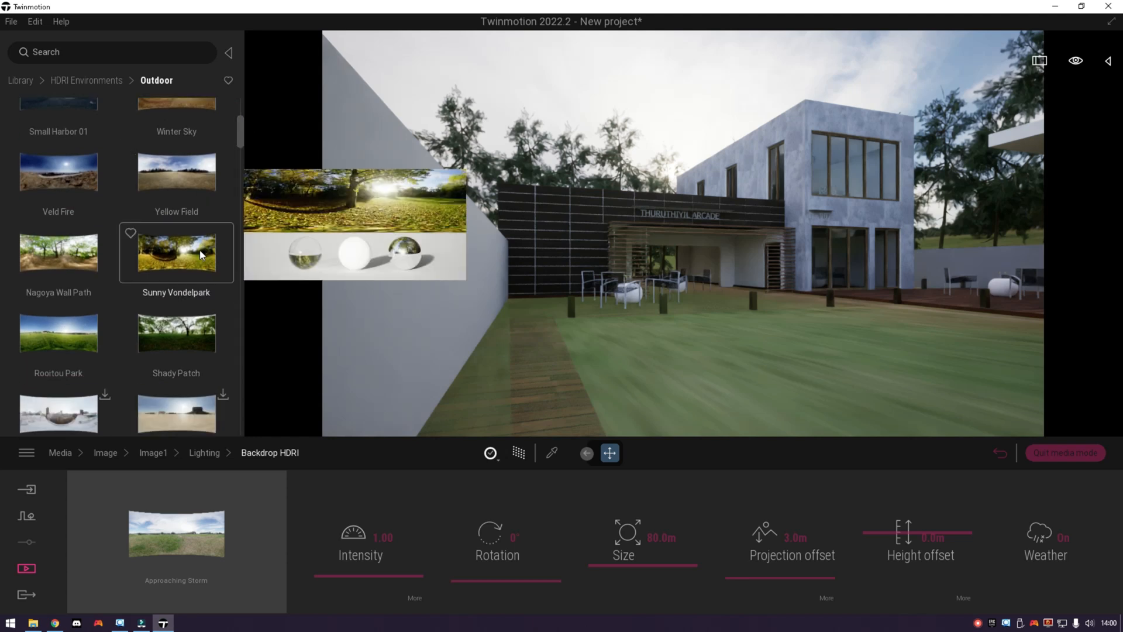
pyautogui.moveTo(170, 321); pyautogui.dragTo(569, 77)
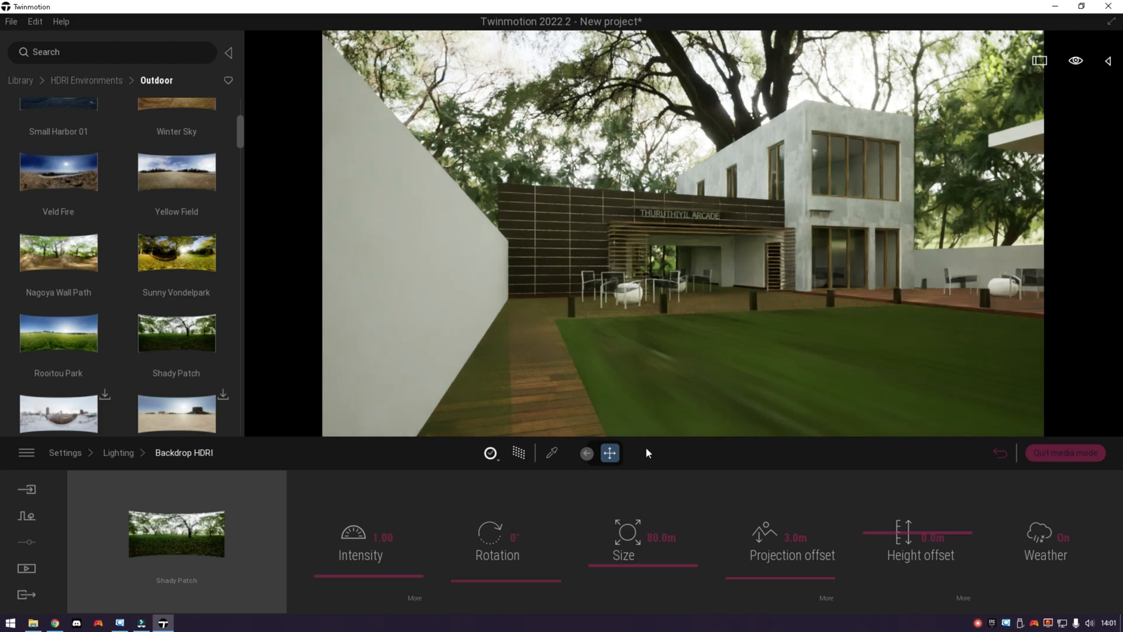
# - Try reducing the size of the Shady Patch backdrop to 60.9 m and 33.7 m
pyautogui.click(622, 571)
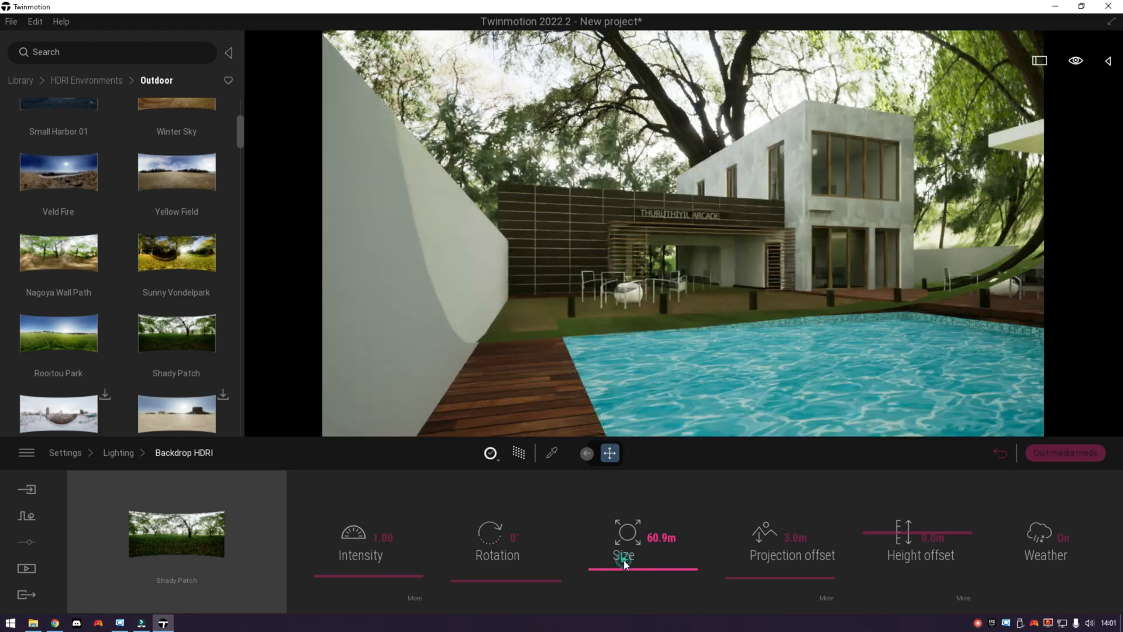
pyautogui.click(620, 562)
pyautogui.click(620, 567)
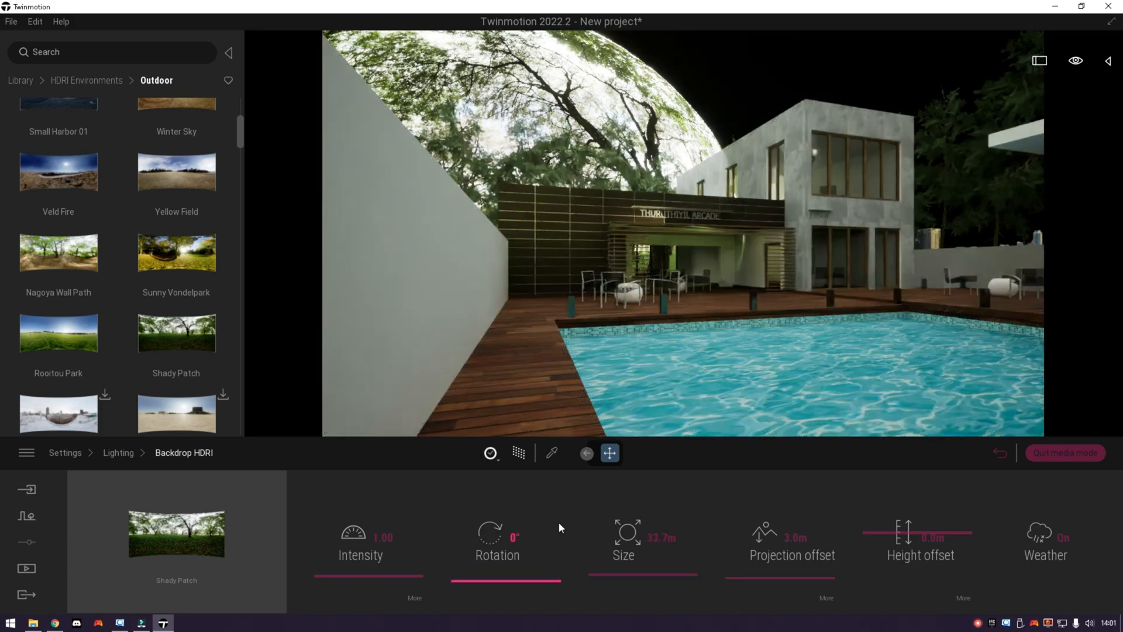
# - Undo the backdrop size changes and the switch to the Shady Patch HDRI
pyautogui.hotkey('ctrl', 'z')
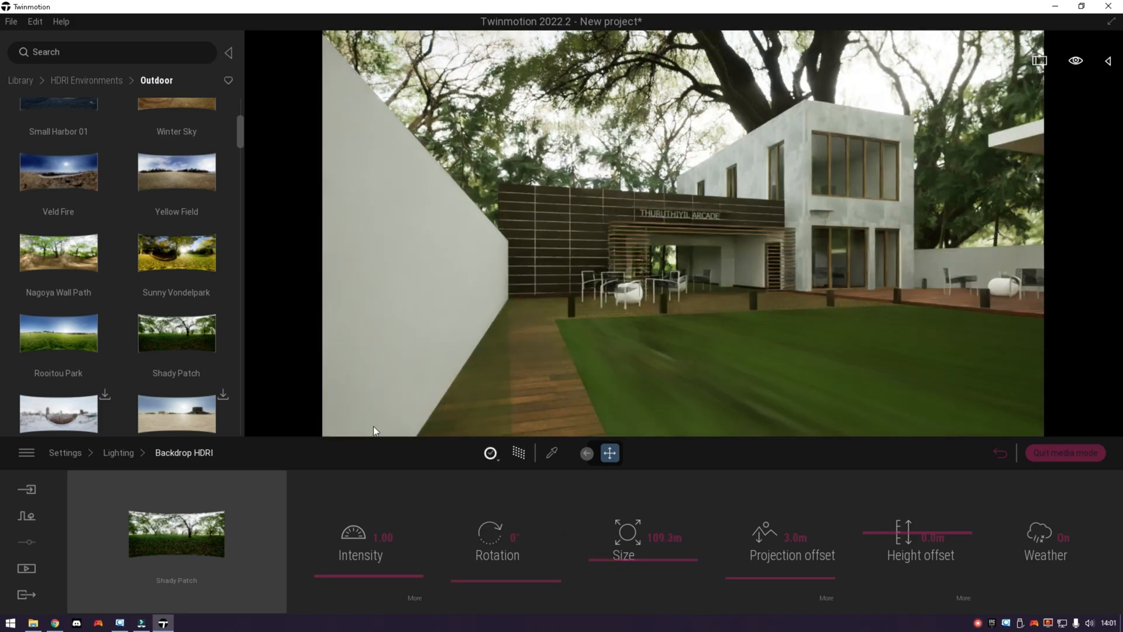
pyautogui.scroll(10, 135, 292)
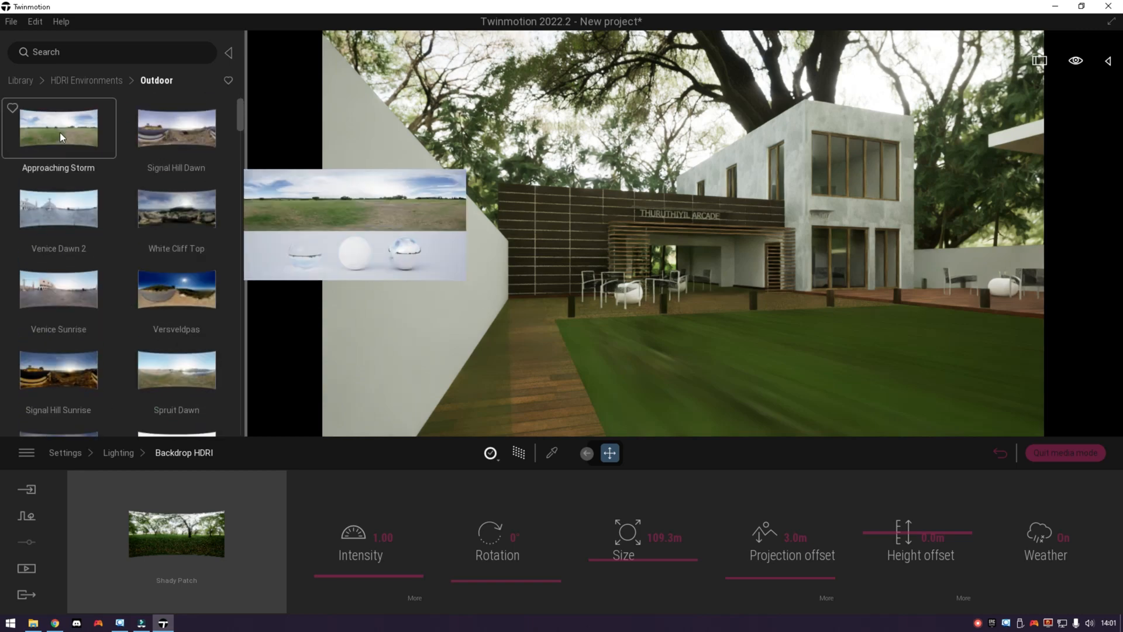
pyautogui.hotkey('ctrl', 'z')
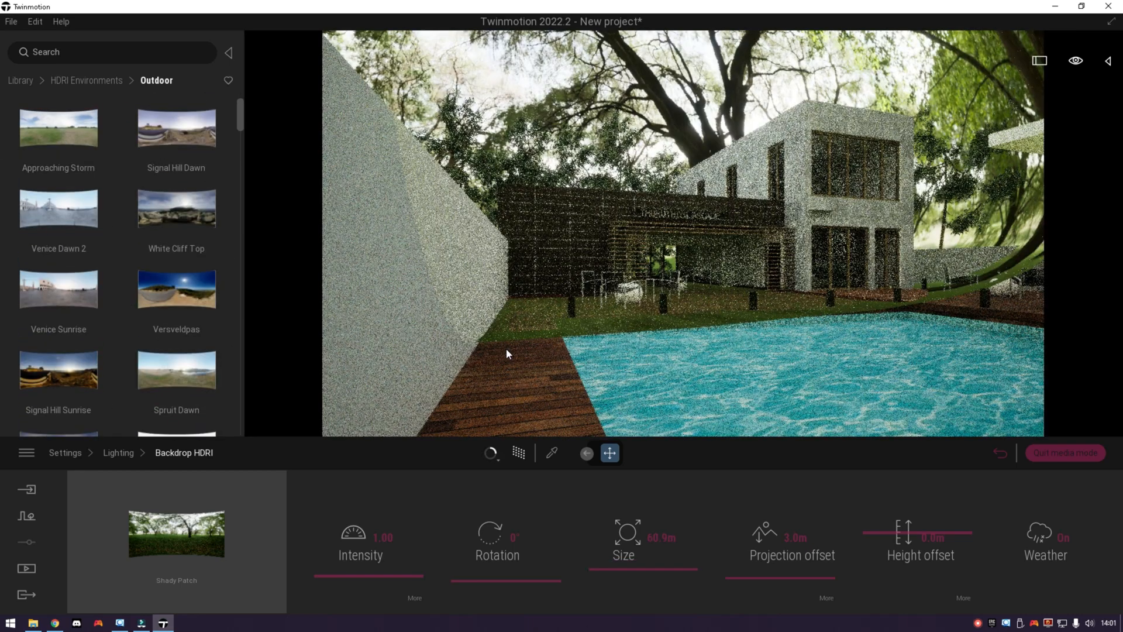
pyautogui.hotkey('ctrl', 'z')
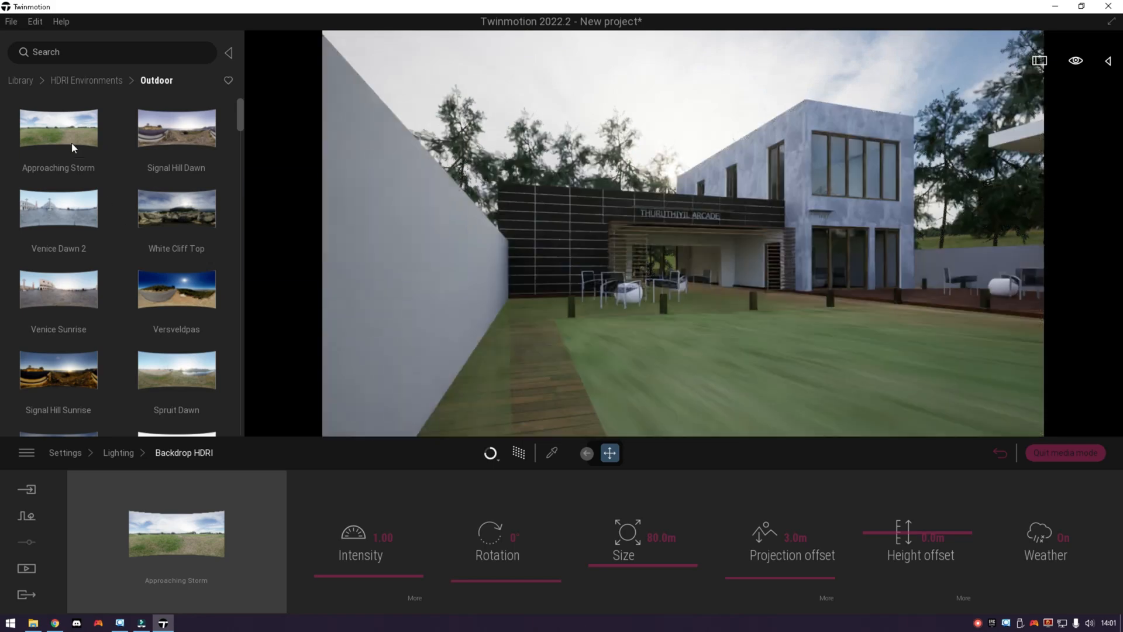
# - Set the Approaching Storm backdrop's height offset to -2.4 m and switch the Path Tracer off
pyautogui.moveTo(873, 531)
pyautogui.mouseDown()
pyautogui.moveTo(888, 531)
pyautogui.moveTo(872, 531)
pyautogui.moveTo(876, 544)
pyautogui.mouseUp()
pyautogui.click(520, 454)
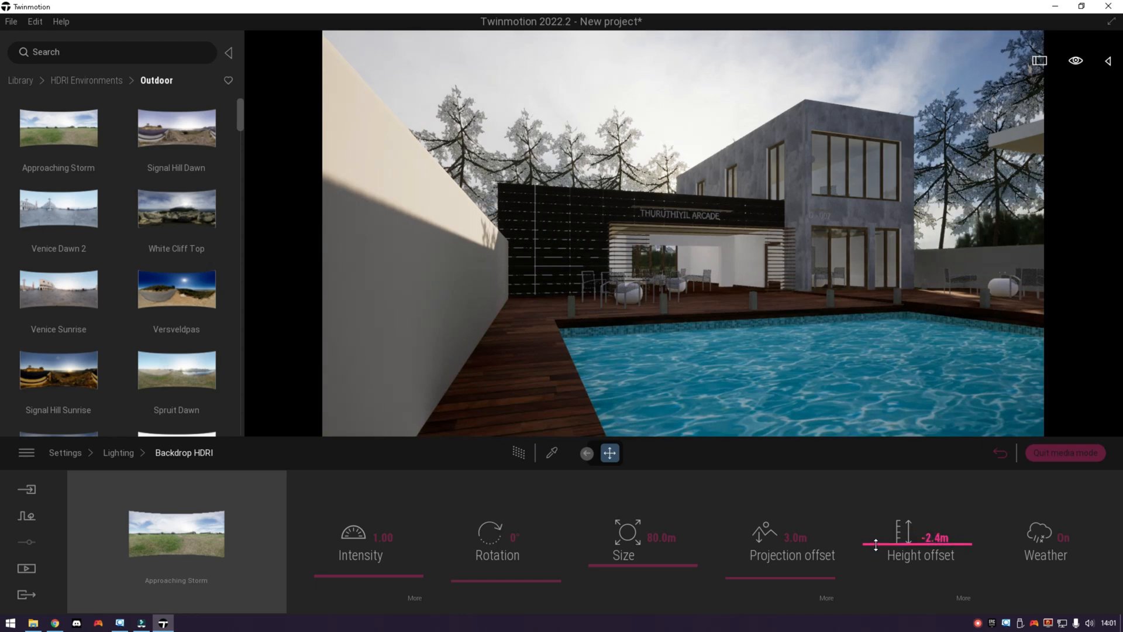
pyautogui.click(518, 454)
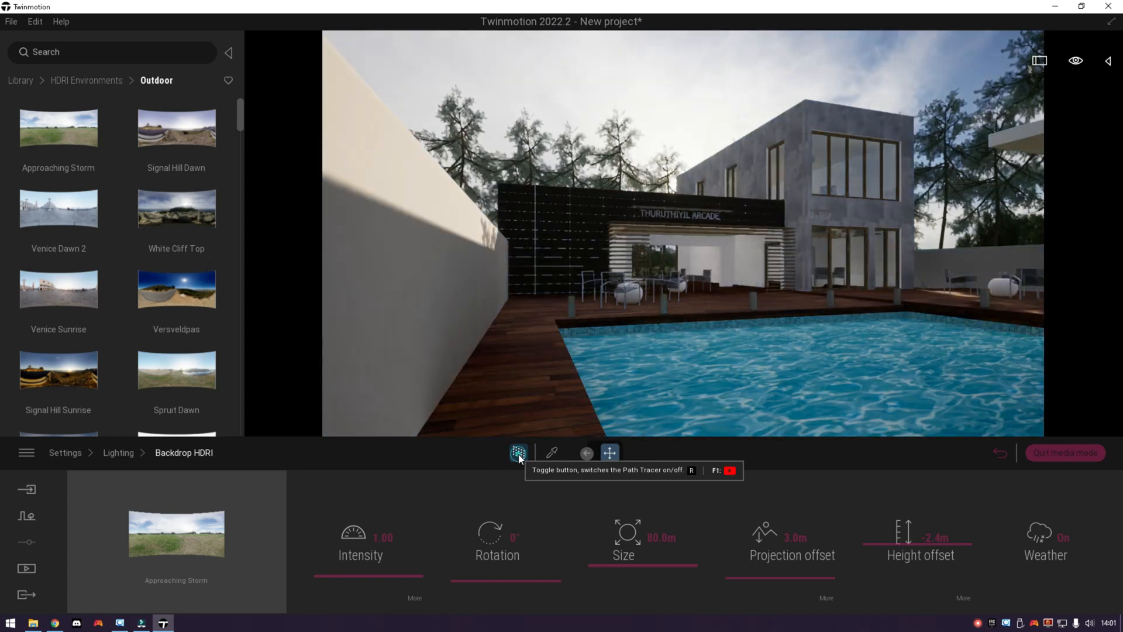
# - Try rotating the backdrop HDRI and compare the view with the Path Tracer on and off
pyautogui.moveTo(490, 574); pyautogui.dragTo(451, 591)
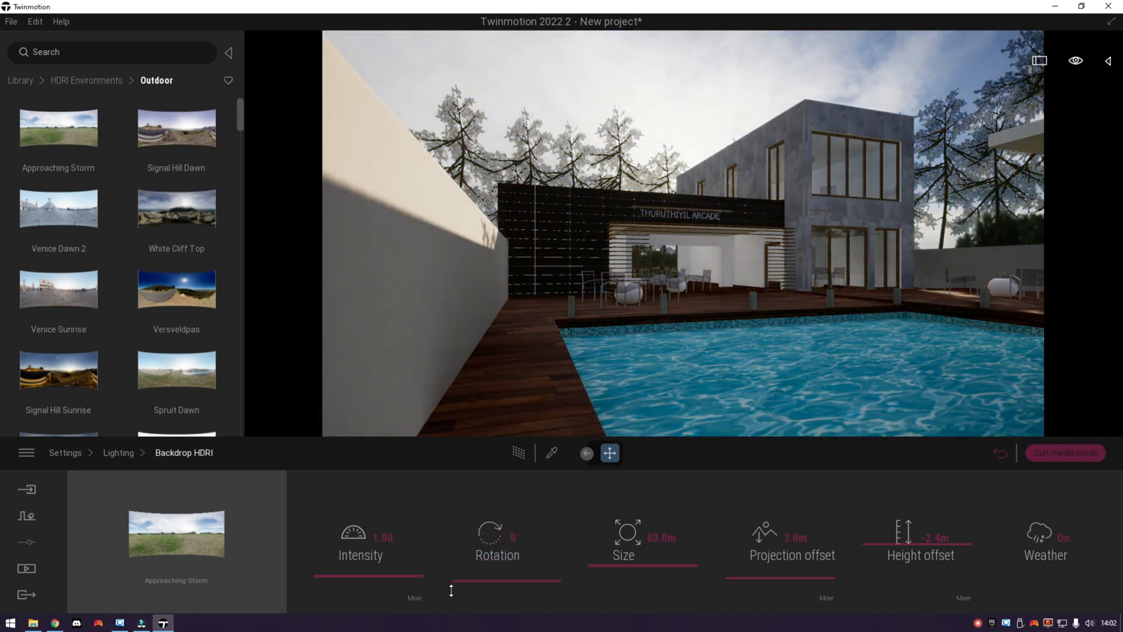
pyautogui.click(521, 460)
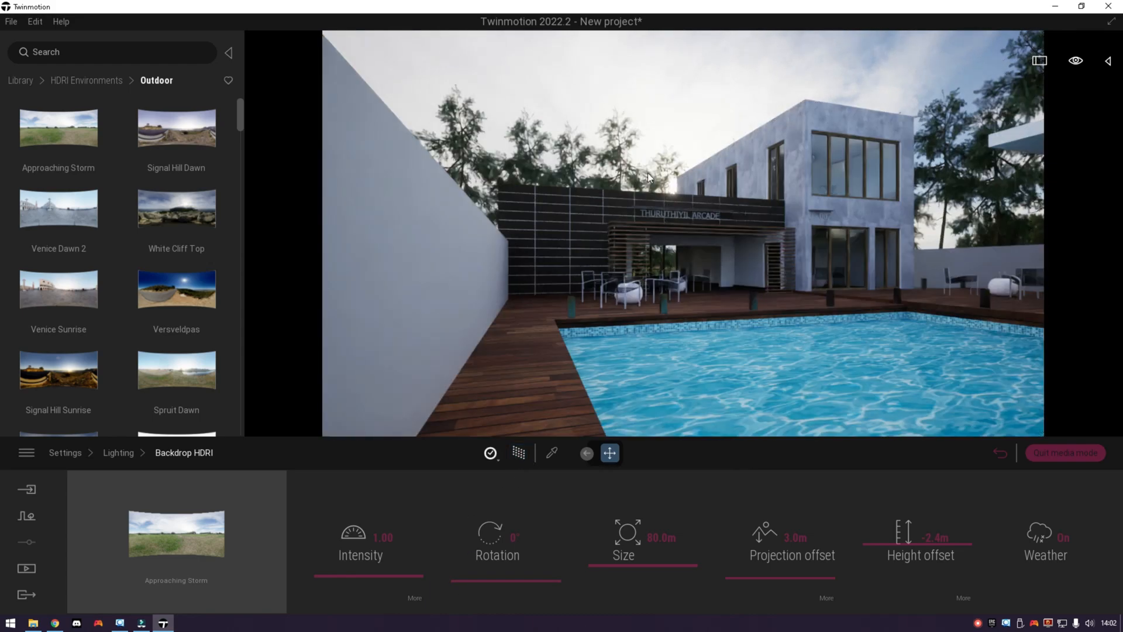
pyautogui.click(522, 456)
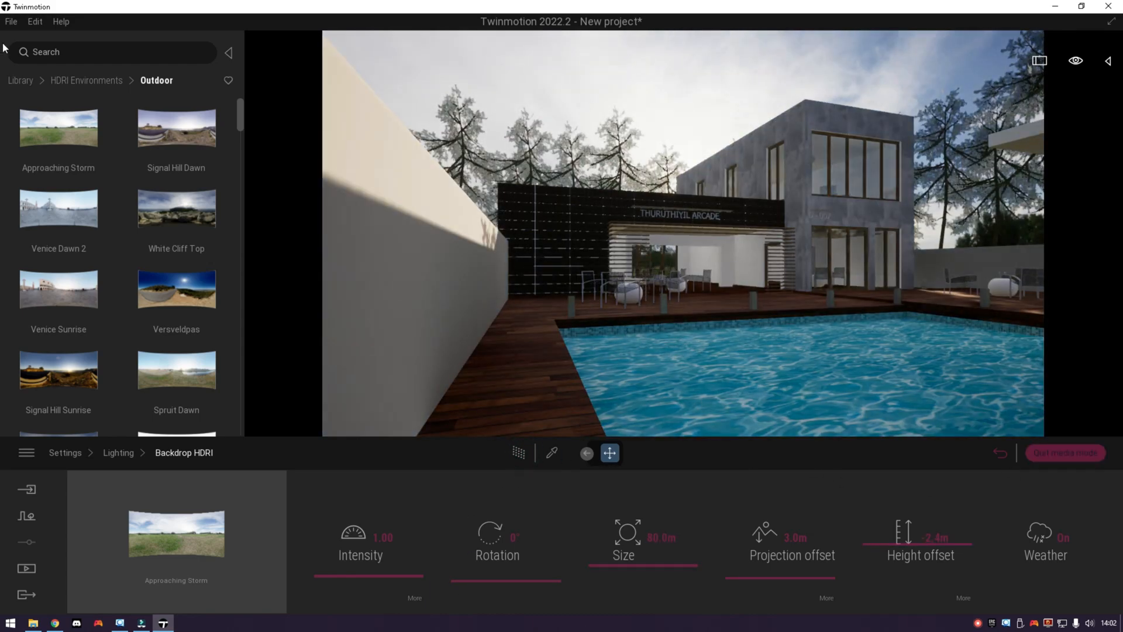
# - Apply the Lake 02 water material from the library to the pool surface
pyautogui.click(21, 80)
pyautogui.click(57, 157)
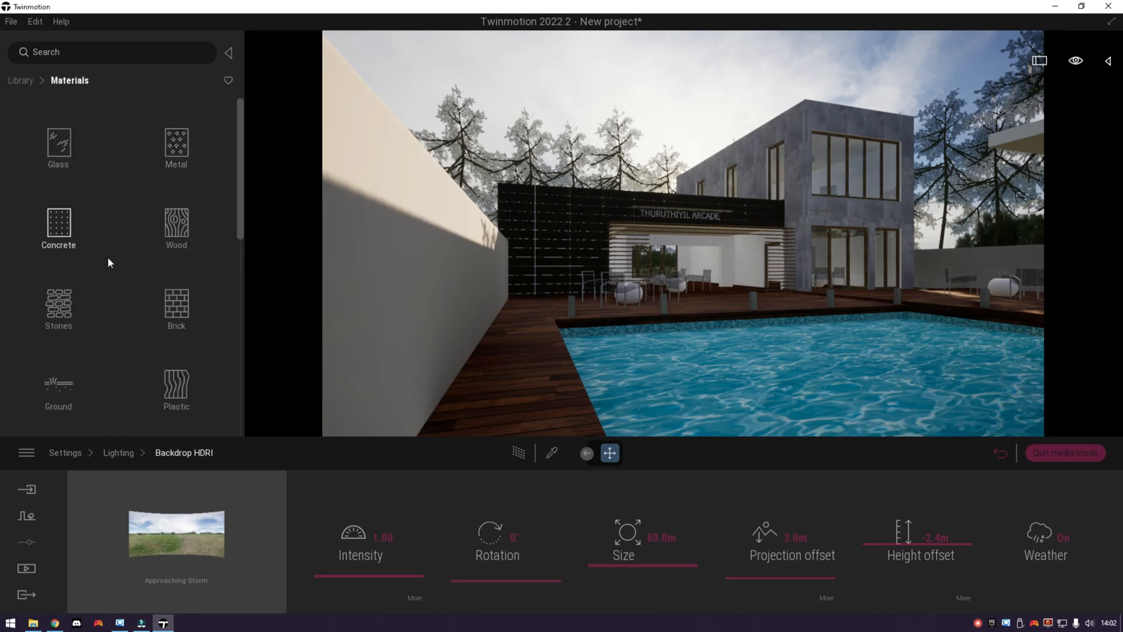
pyautogui.scroll(-10, 108, 258)
pyautogui.click(76, 342)
pyautogui.moveTo(57, 140)
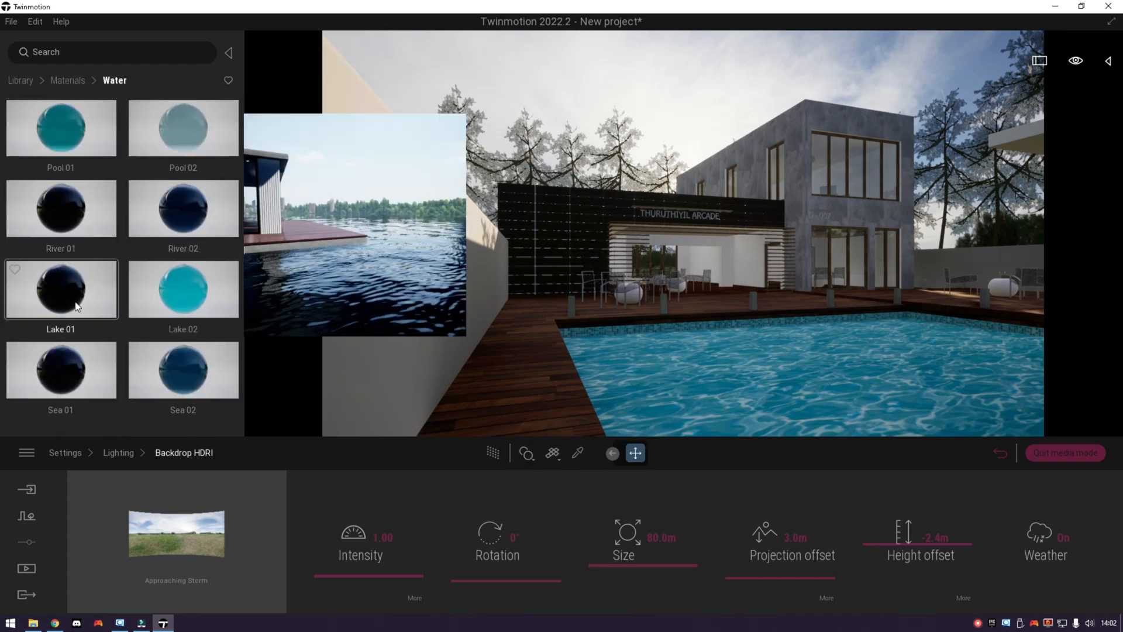
pyautogui.moveTo(184, 298); pyautogui.dragTo(784, 430)
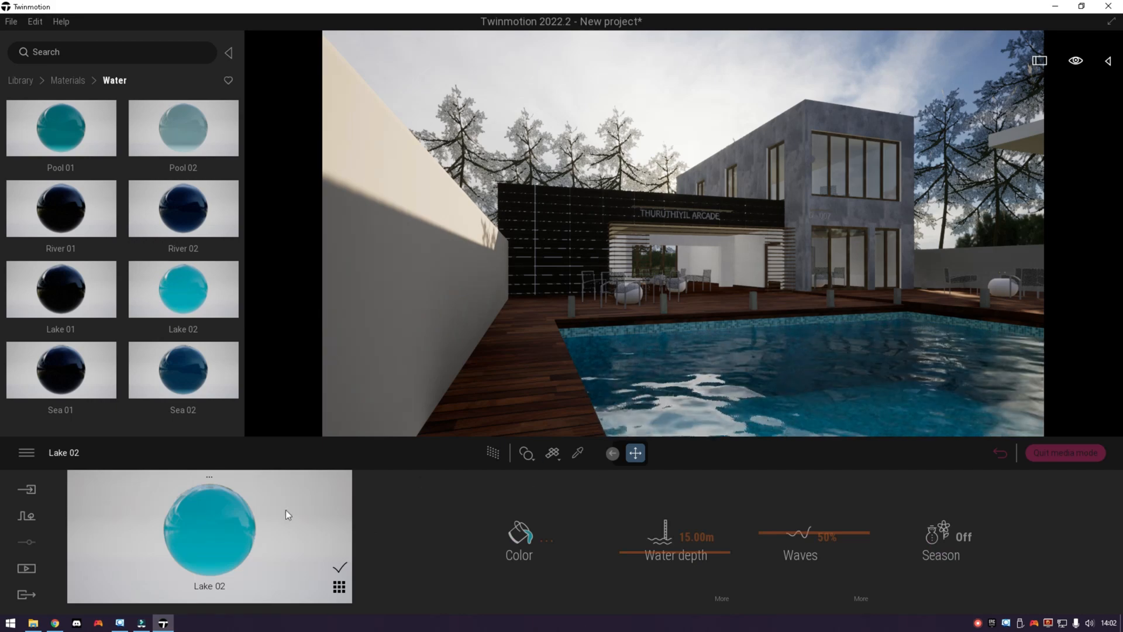
# - Reopen Image1 from the media images and render its view with the Path Tracer
pyautogui.click(26, 568)
pyautogui.click(231, 557)
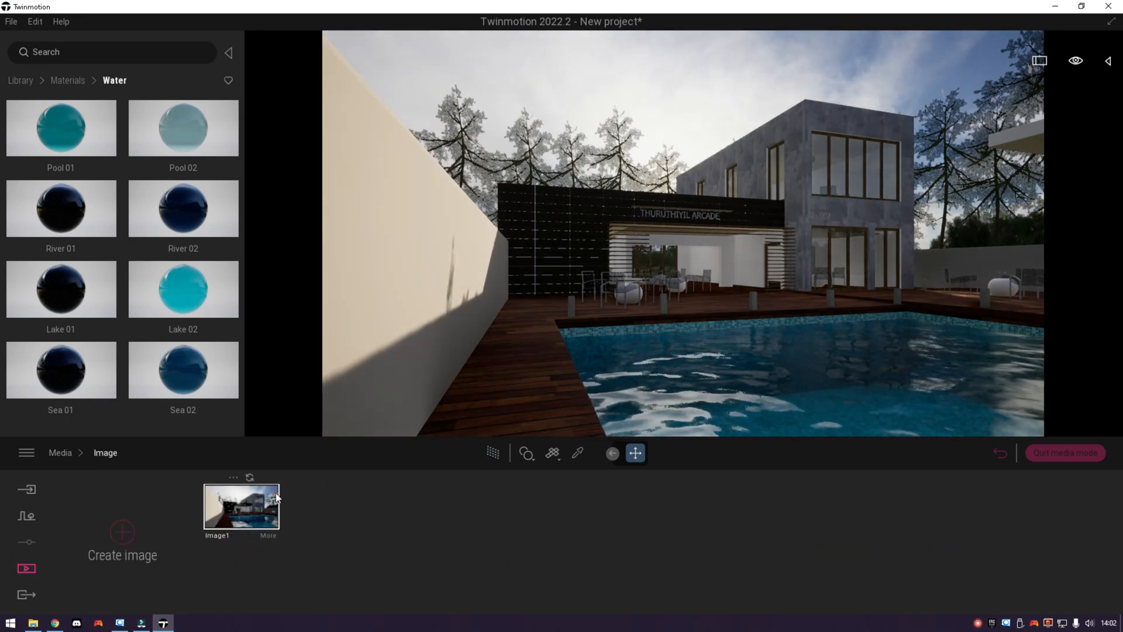
pyautogui.click(263, 518)
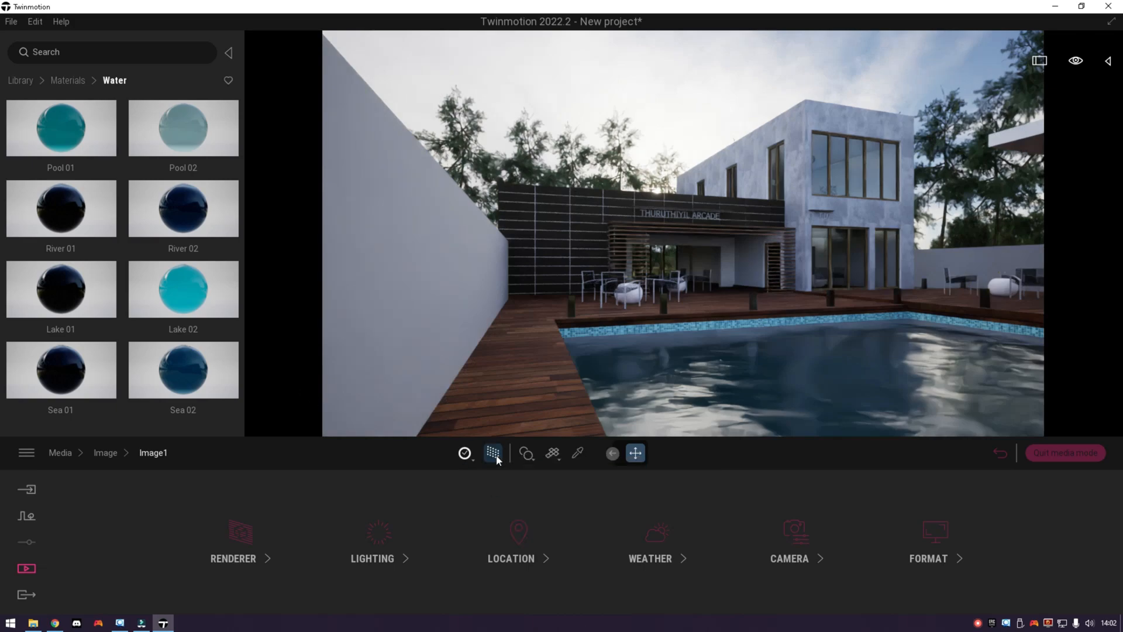
# - Pick the pool's Lake 02 water material and set its water depth to 5 m
pyautogui.click(701, 395)
pyautogui.moveTo(642, 548); pyautogui.dragTo(641, 570)
pyautogui.click(688, 537)
pyautogui.click(687, 537)
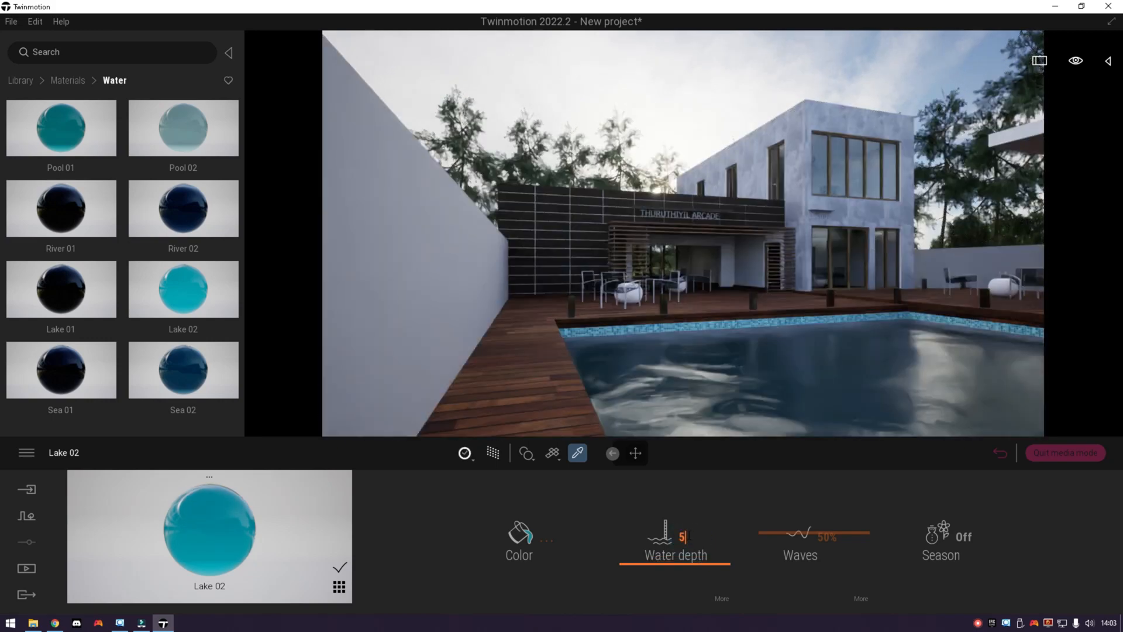
pyautogui.write('5')
pyautogui.press('Return')
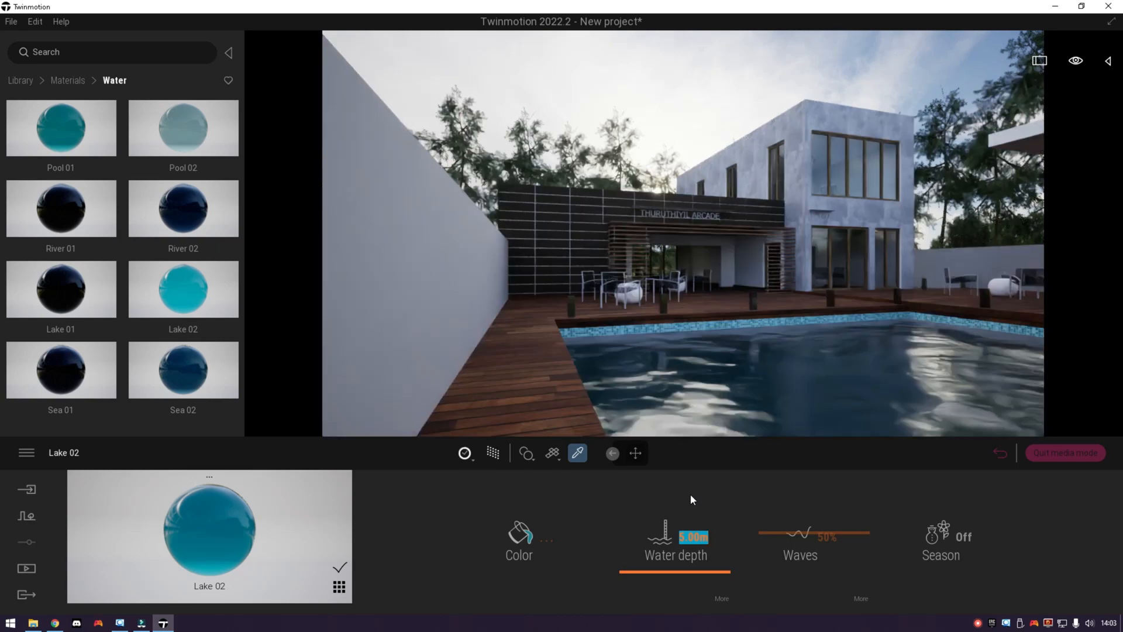
# - Brighten the pool water's colour to hex 29C5DE
pyautogui.click(553, 539)
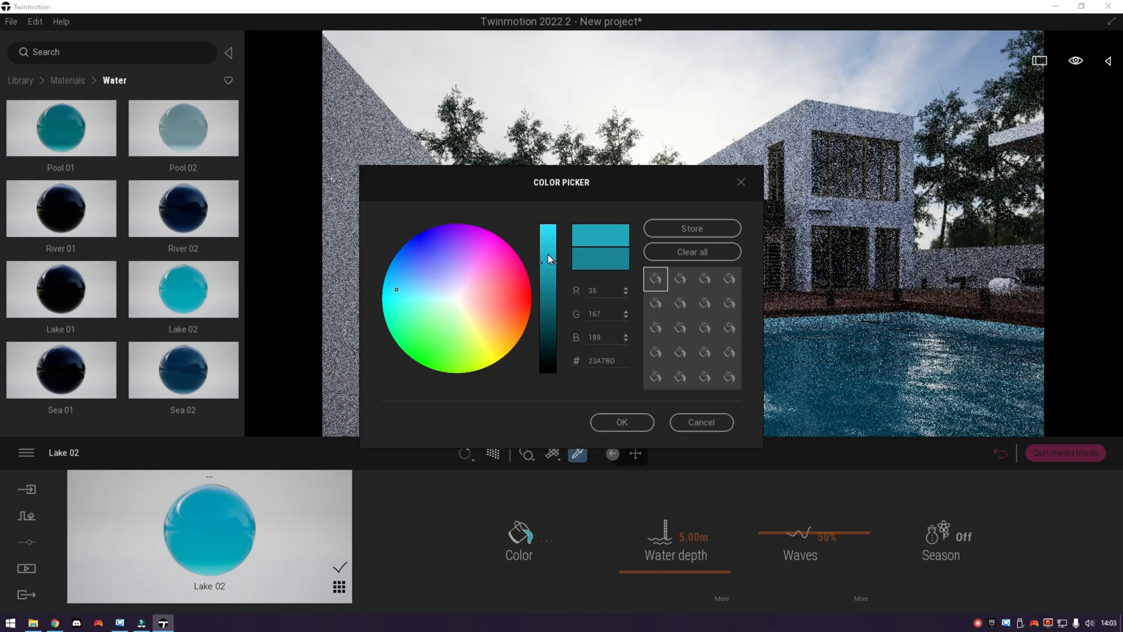
pyautogui.moveTo(548, 255); pyautogui.dragTo(550, 243)
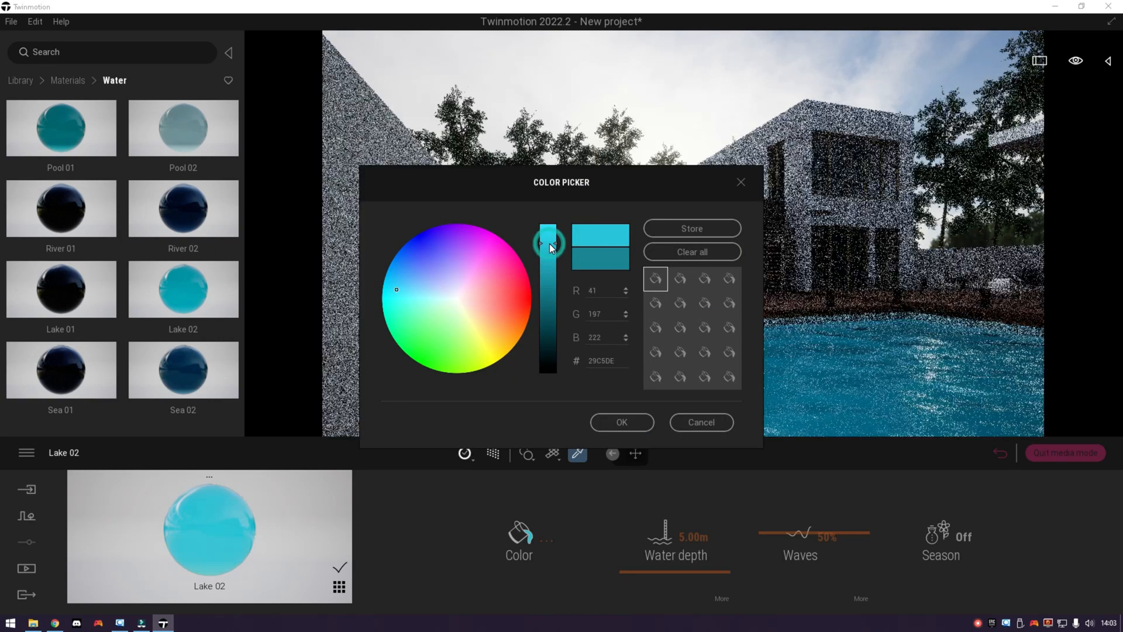
pyautogui.click(620, 424)
# - Set the pool water's waves to 77% with a waves size of 19% and a flow speed of 0%
pyautogui.moveTo(864, 596); pyautogui.dragTo(785, 508)
pyautogui.click(859, 598)
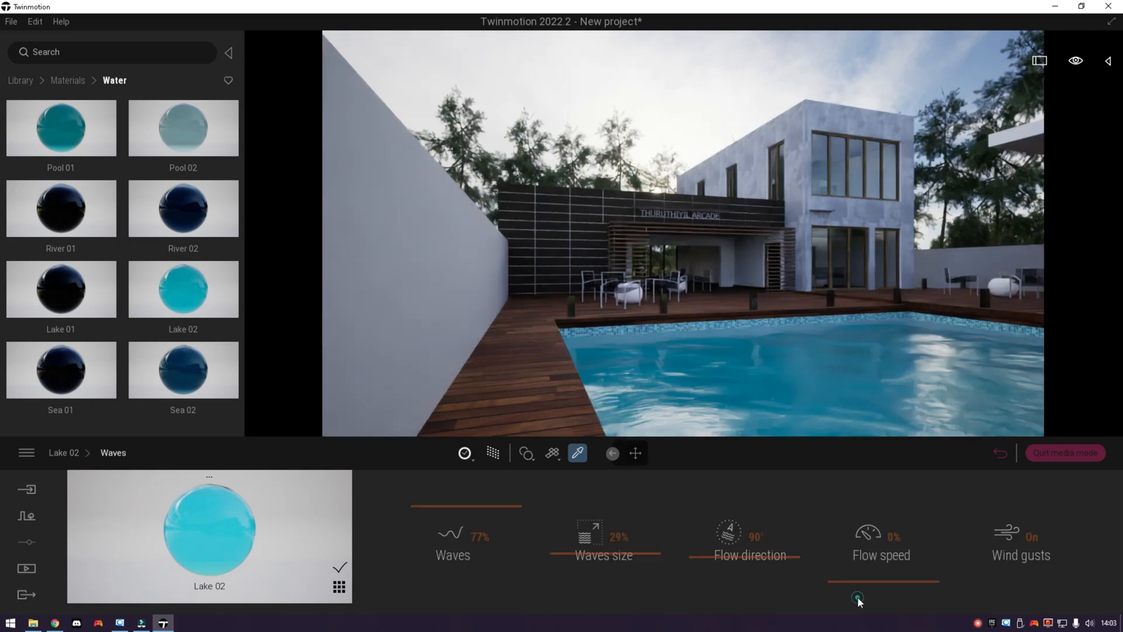
pyautogui.click(568, 563)
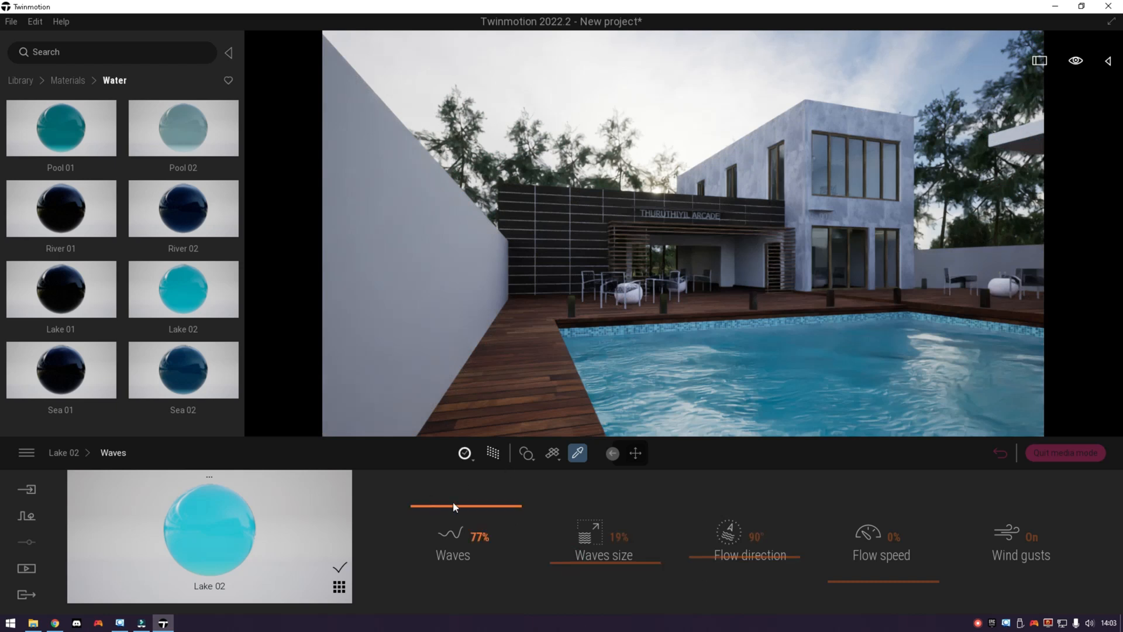
pyautogui.click(70, 454)
# - Set the pool water's turbidity to 100% and its caustics size to 88%
pyautogui.click(723, 599)
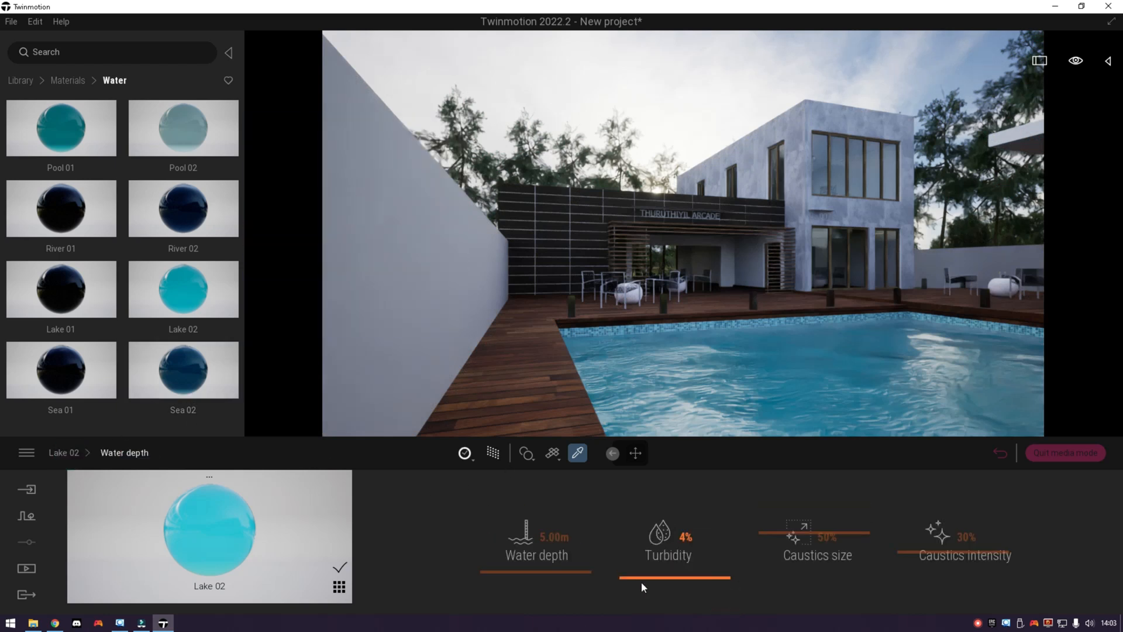
pyautogui.click(648, 553)
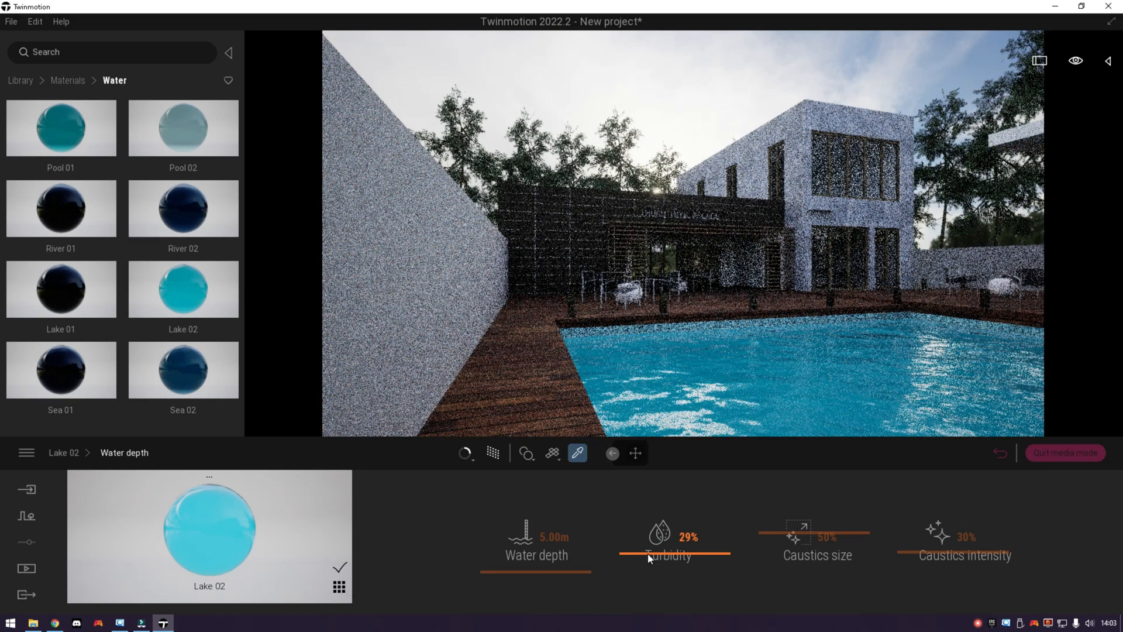
pyautogui.click(638, 507)
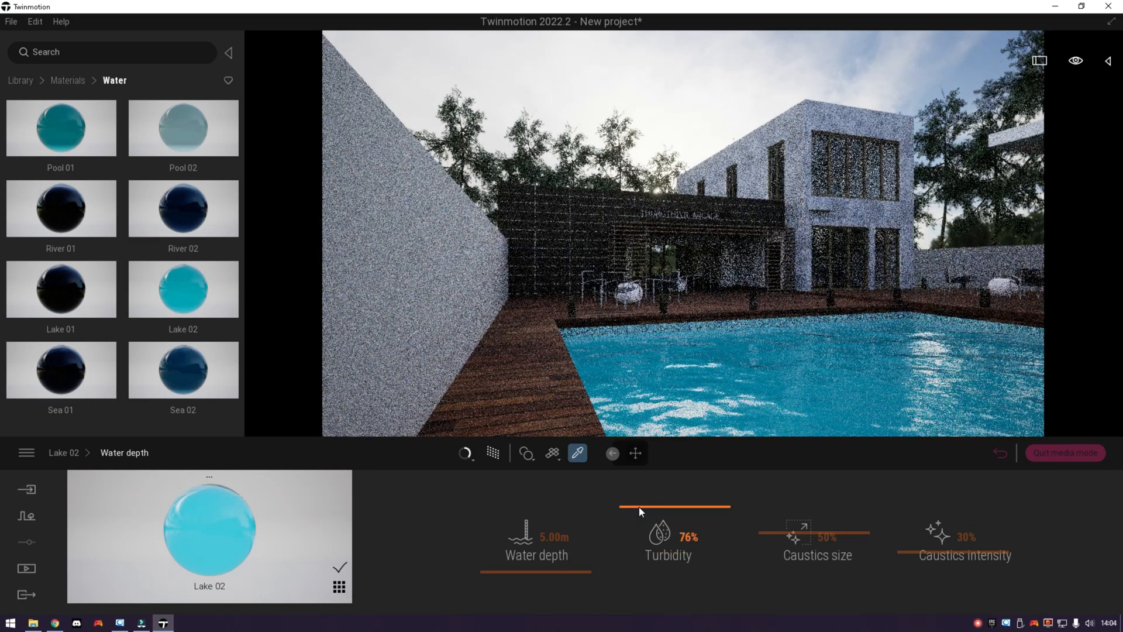
pyautogui.moveTo(639, 507); pyautogui.dragTo(642, 487)
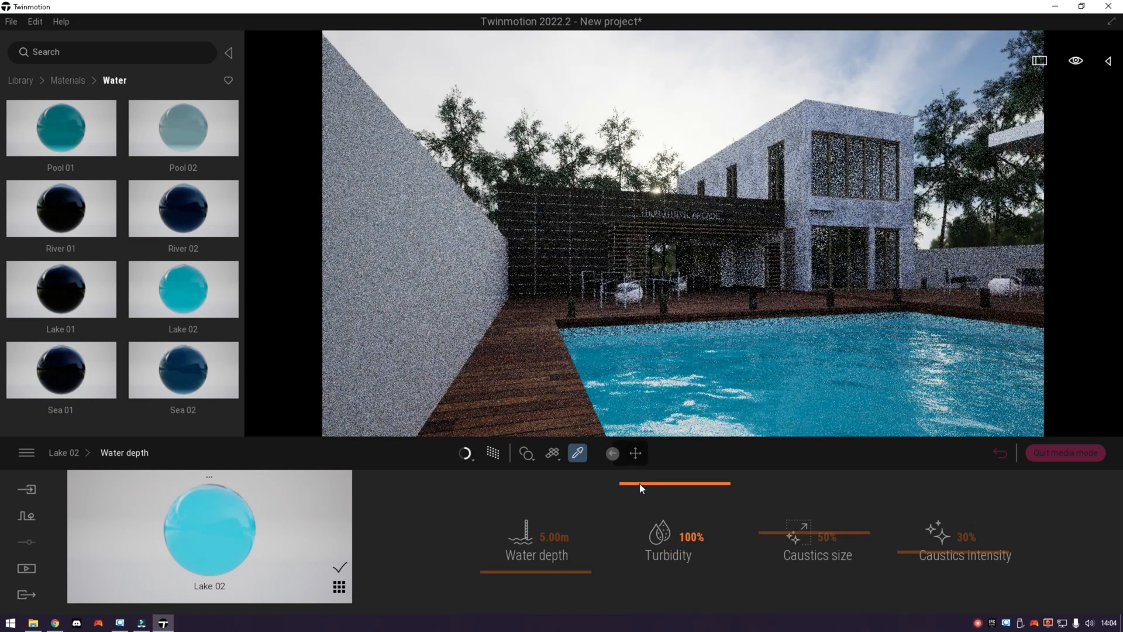
pyautogui.moveTo(772, 564); pyautogui.dragTo(787, 499)
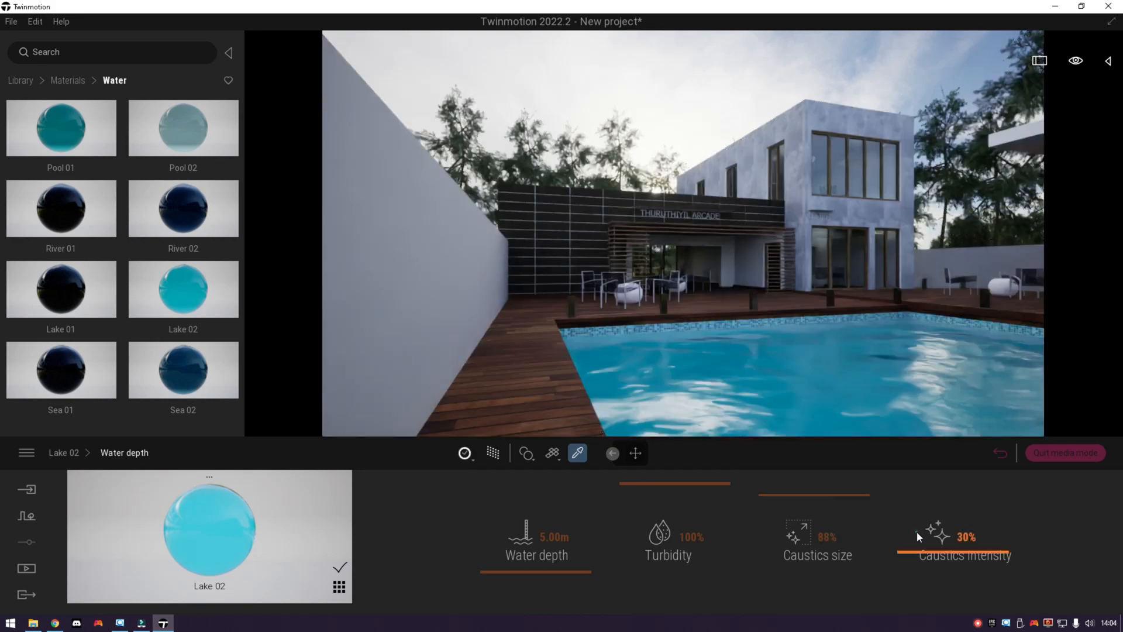
# - Try the pool water's caustics intensity at 100%, 91% and 0%
pyautogui.moveTo(918, 531); pyautogui.dragTo(916, 486)
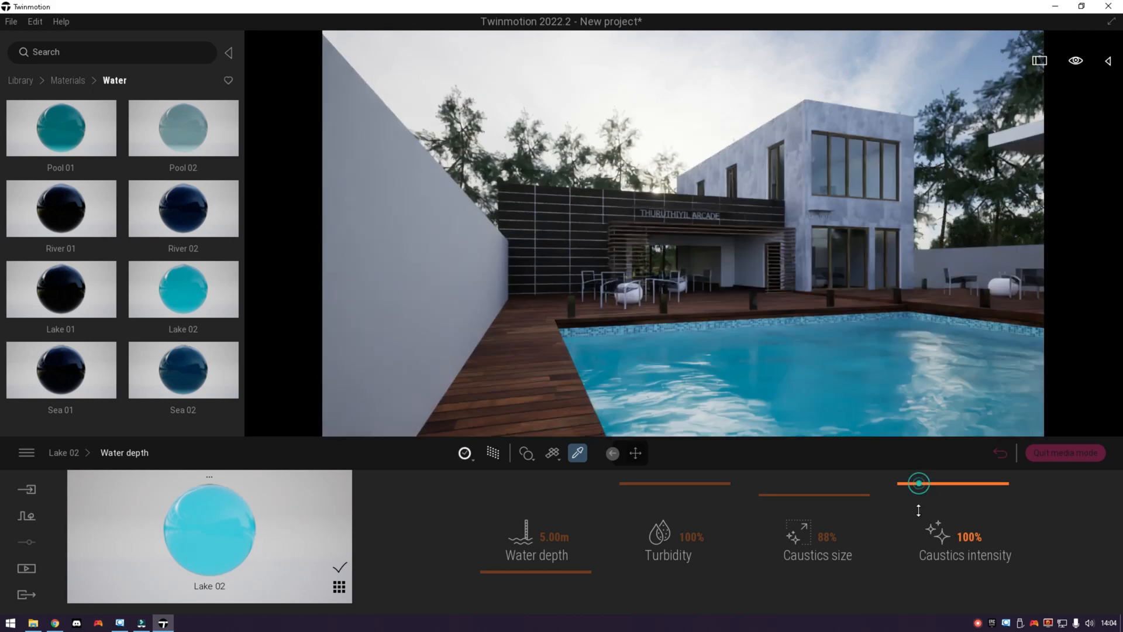
pyautogui.moveTo(919, 484); pyautogui.dragTo(923, 492)
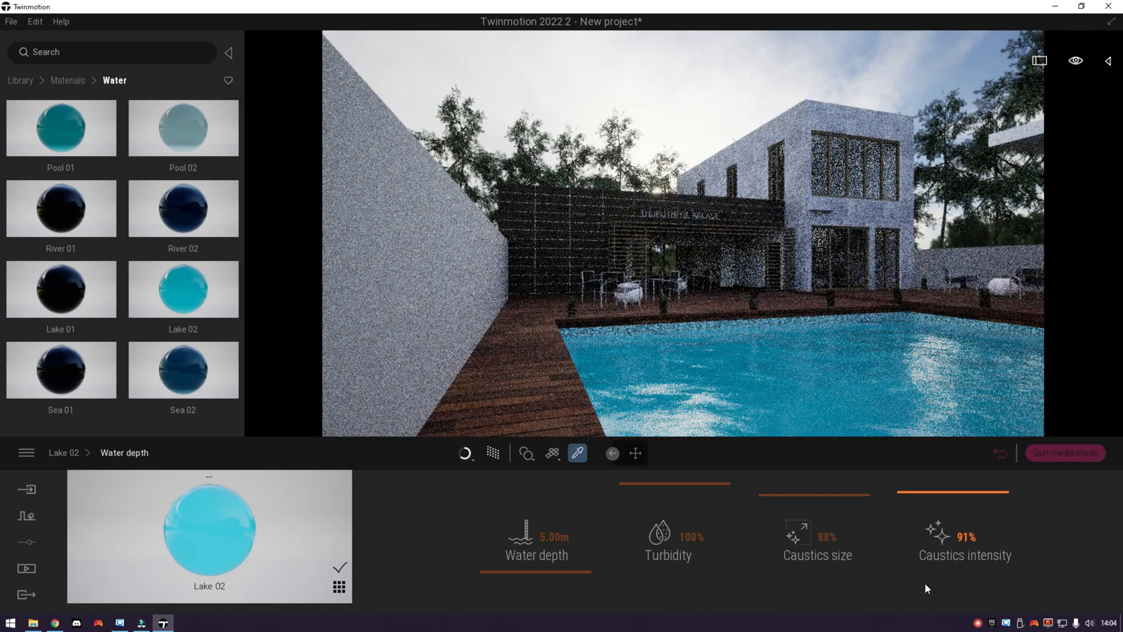
pyautogui.moveTo(917, 575); pyautogui.dragTo(915, 581)
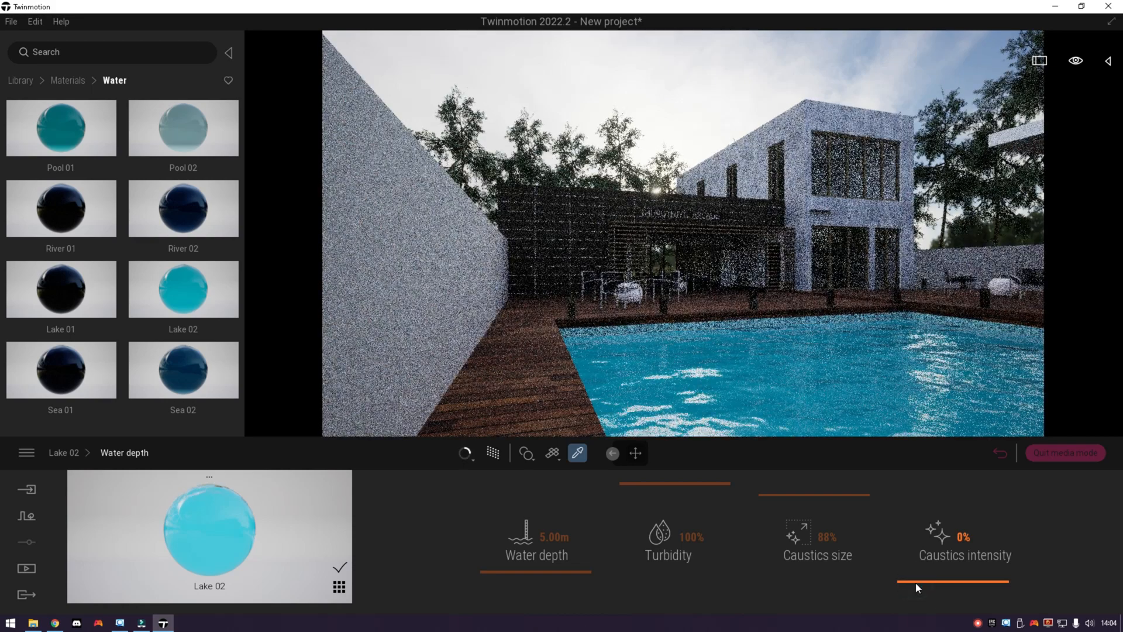
# - Set the Path Tracer quality to High for the Image1 preview
pyautogui.click(478, 455)
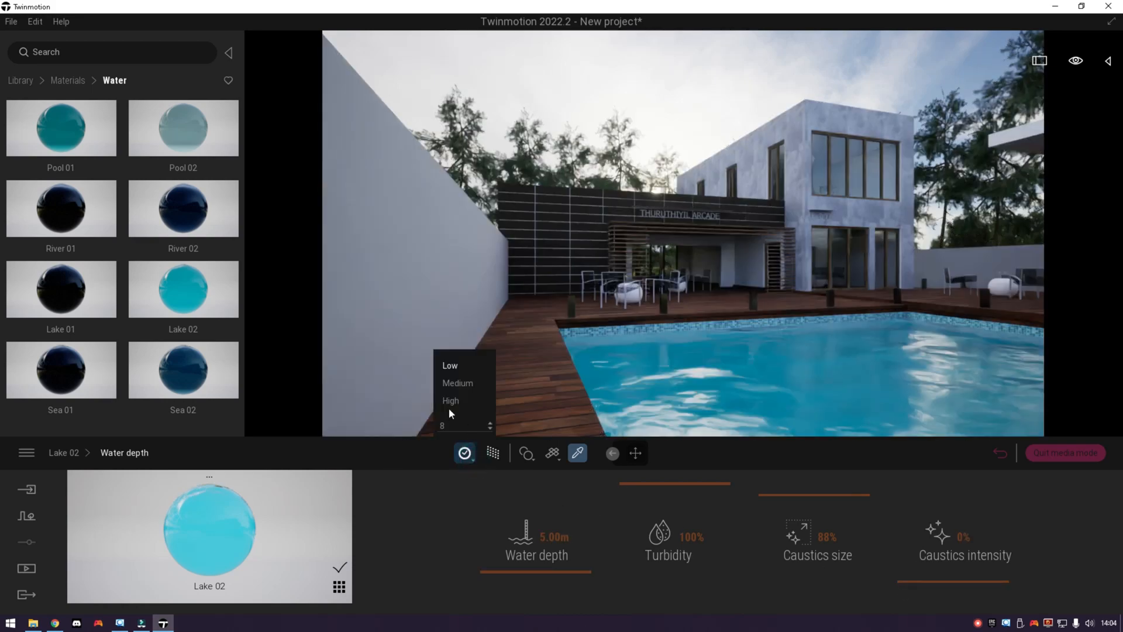
pyautogui.click(449, 408)
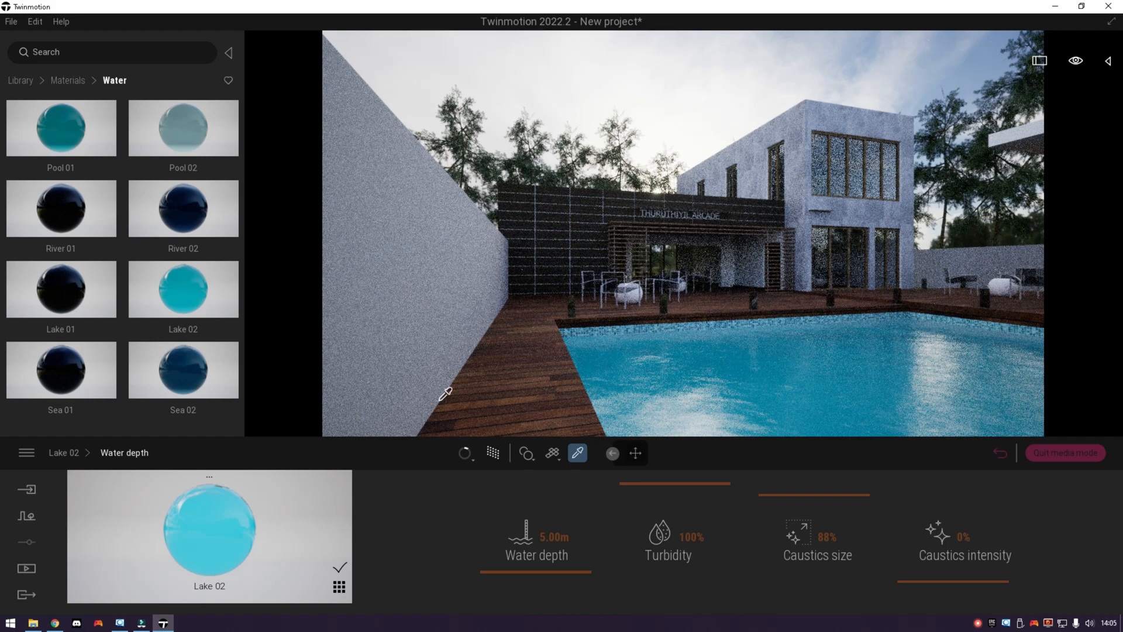
# - Set the pool water's caustics intensity to 68% and its turbidity to 49%
pyautogui.click(915, 566)
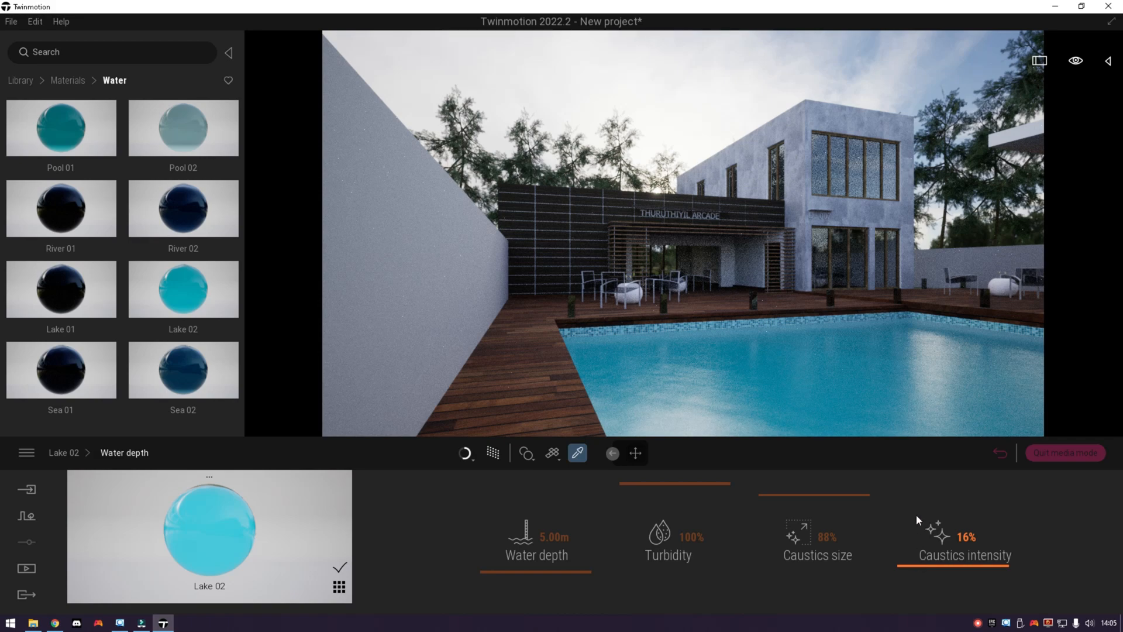
pyautogui.moveTo(916, 523); pyautogui.dragTo(916, 523)
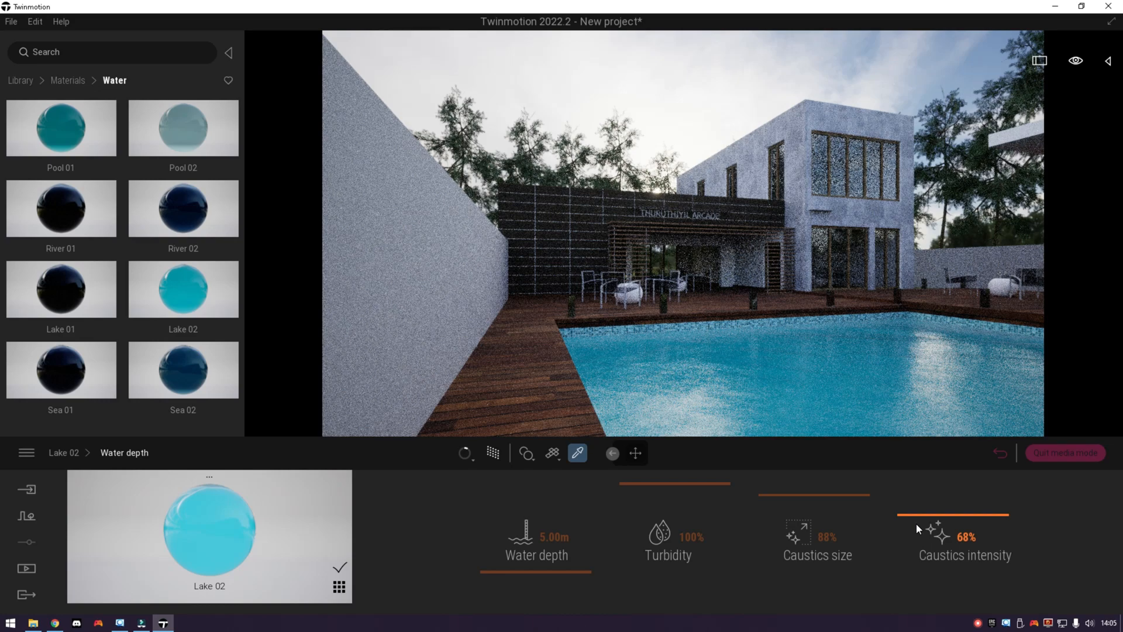
pyautogui.click(674, 533)
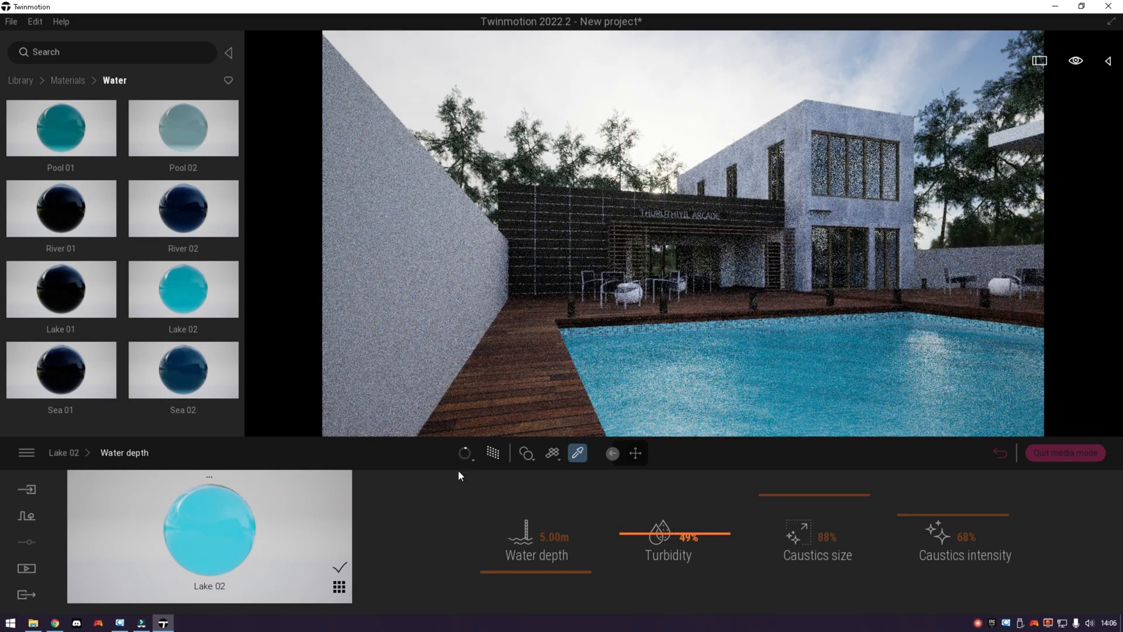
pyautogui.click(64, 453)
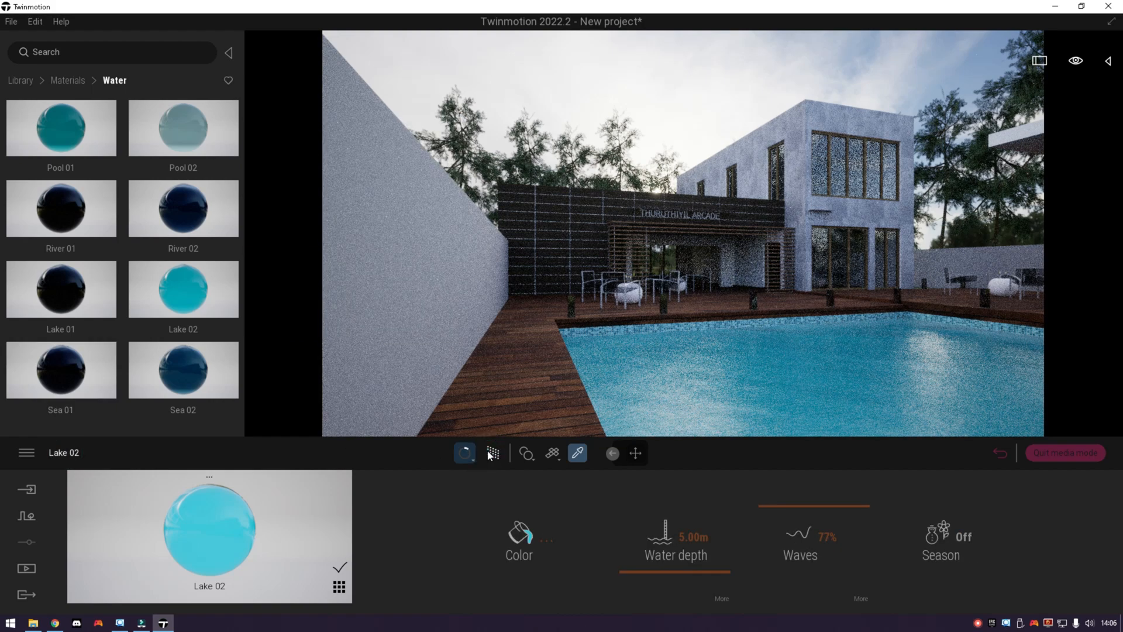
# - Switch the Path Tracer off and leave media mode for the editable scene beside the pool
pyautogui.click(490, 454)
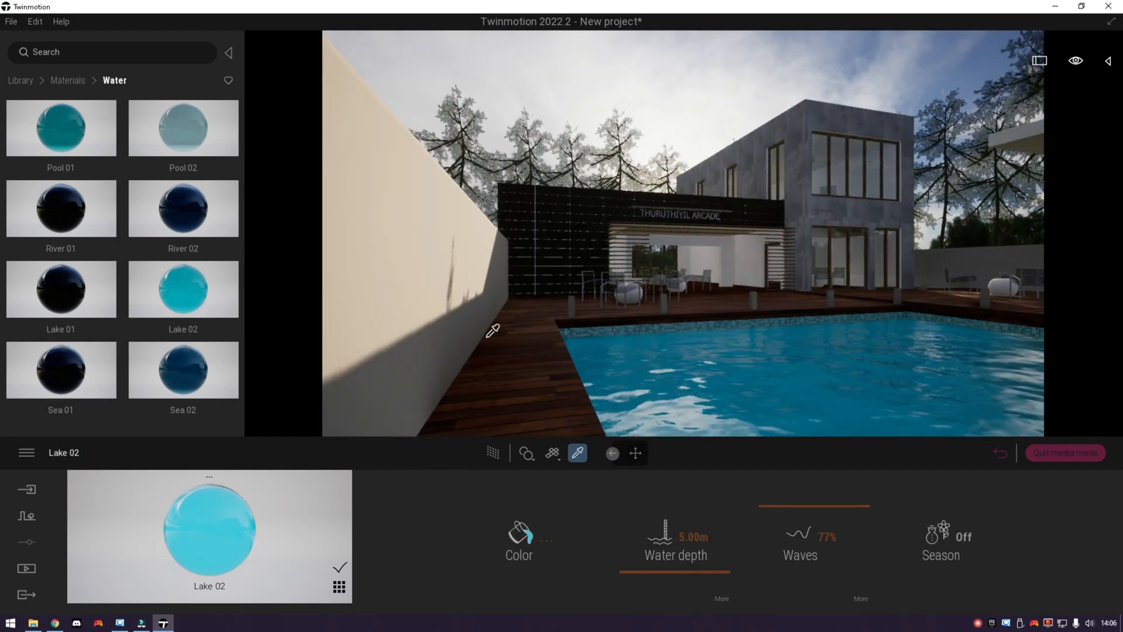
pyautogui.middleClick(529, 323)
pyautogui.click(1097, 458)
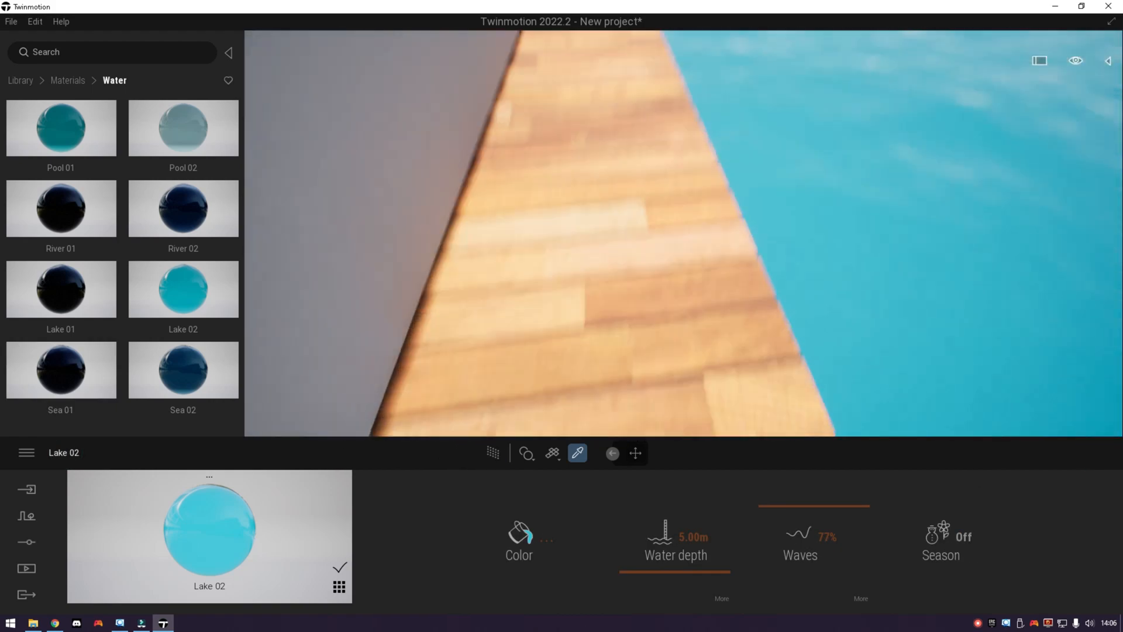
# - Pick the wooden pool deck material and set its reflection to 76%
pyautogui.click(585, 328)
pyautogui.click(570, 517)
pyautogui.click(570, 507)
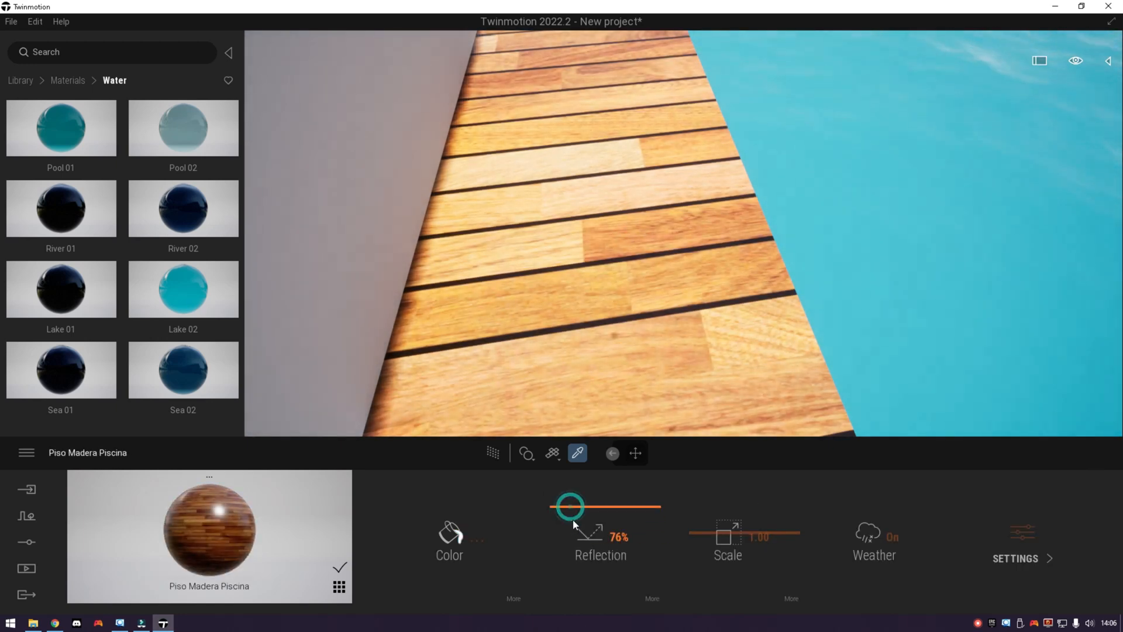
# - Apply the Bare concrete 01 material from the library to the long wall beside the pool deck
pyautogui.moveTo(585, 270); pyautogui.dragTo(659, 284, button='right')
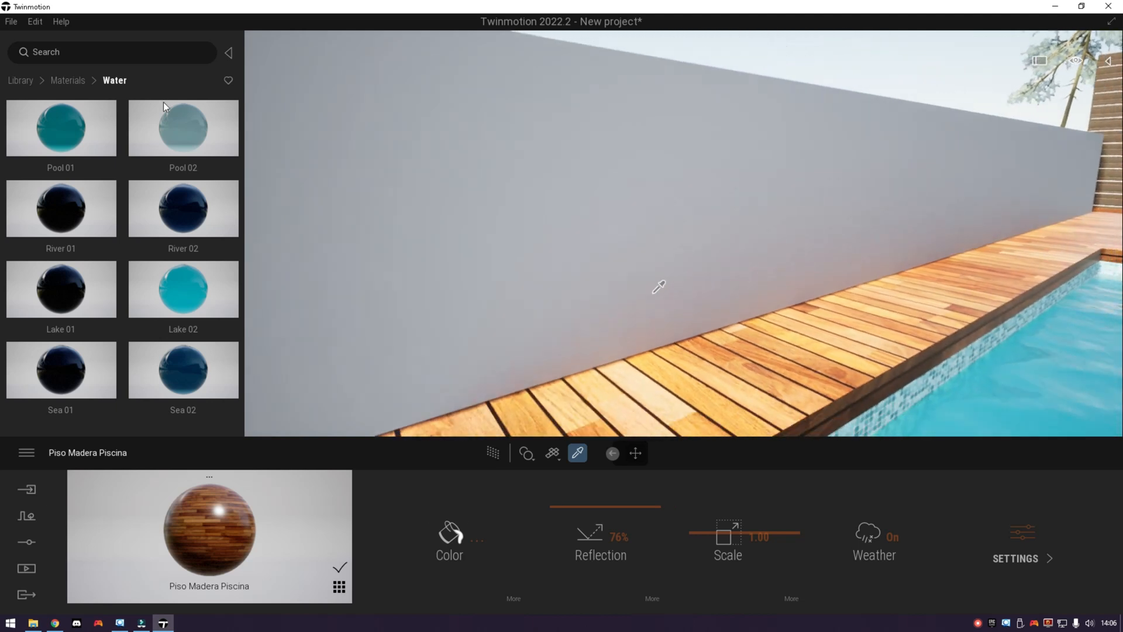
pyautogui.click(68, 80)
pyautogui.click(59, 225)
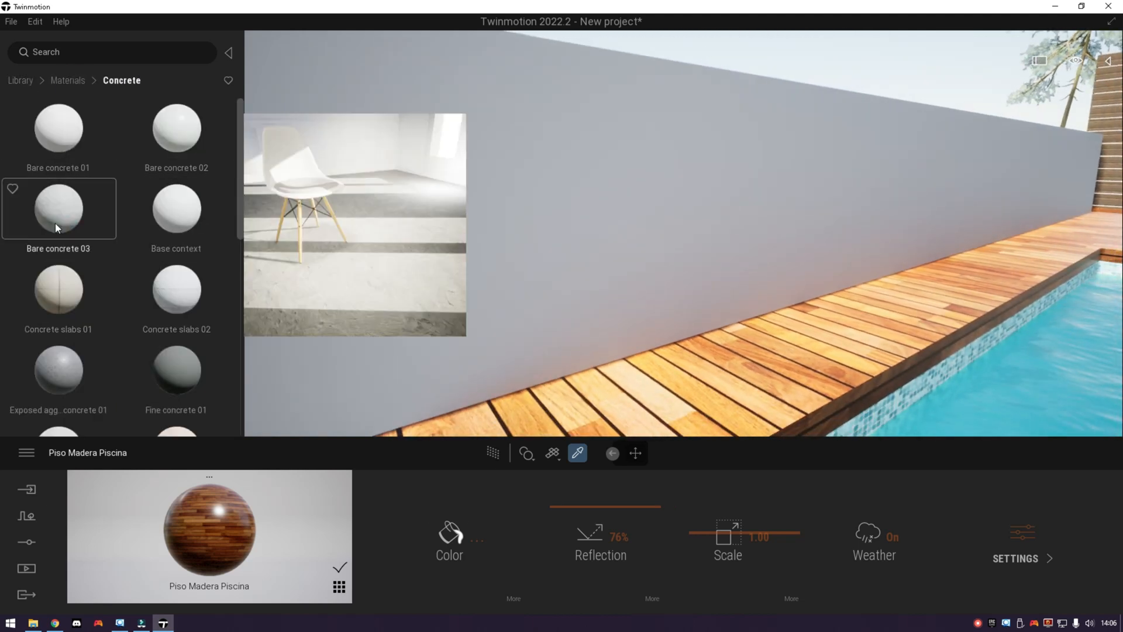
pyautogui.scroll(-1, 132, 275)
pyautogui.scroll(-4, 83, 383)
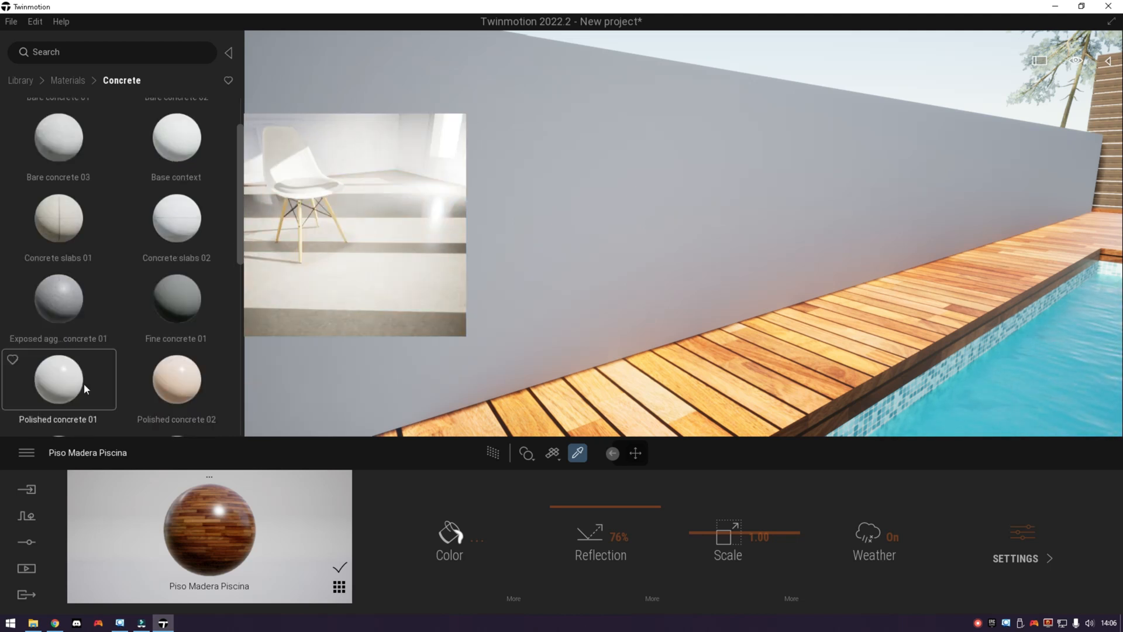
pyautogui.scroll(5, 96, 368)
pyautogui.moveTo(48, 138); pyautogui.dragTo(576, 198)
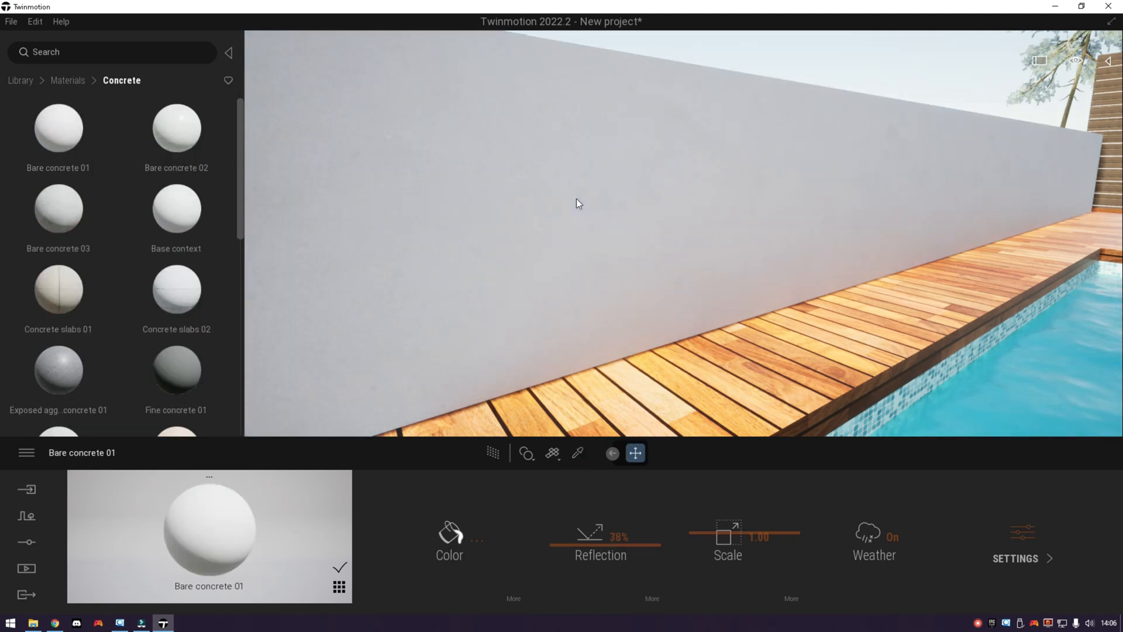
# - Apply the Ceramic tiles 10 material from the library to the mosaic-tiled pool edge above the waterline
pyautogui.moveTo(577, 198); pyautogui.dragTo(630, 268, button='right')
pyautogui.press('e')
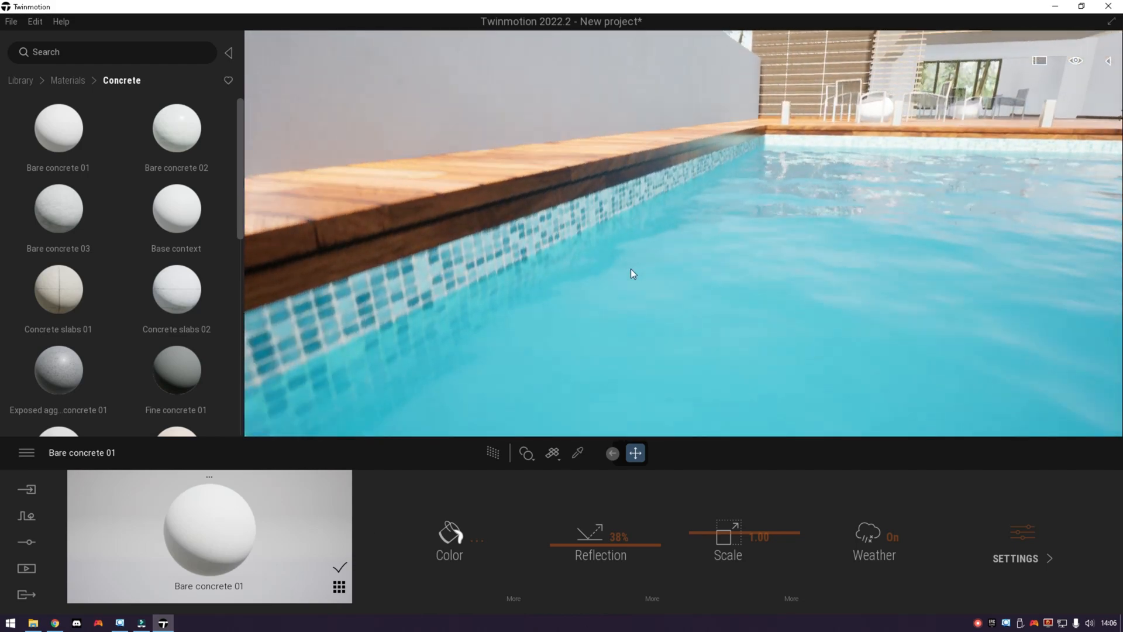
pyautogui.click(66, 81)
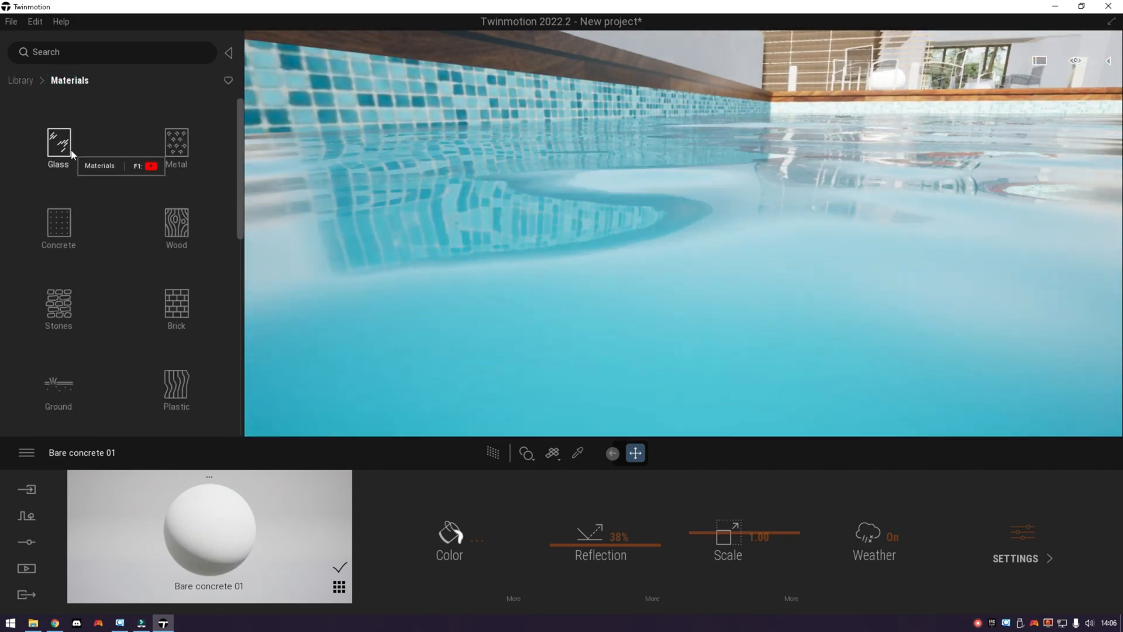
pyautogui.click(71, 150)
pyautogui.click(20, 81)
pyautogui.scroll(-3, 105, 245)
pyautogui.scroll(1, 47, 240)
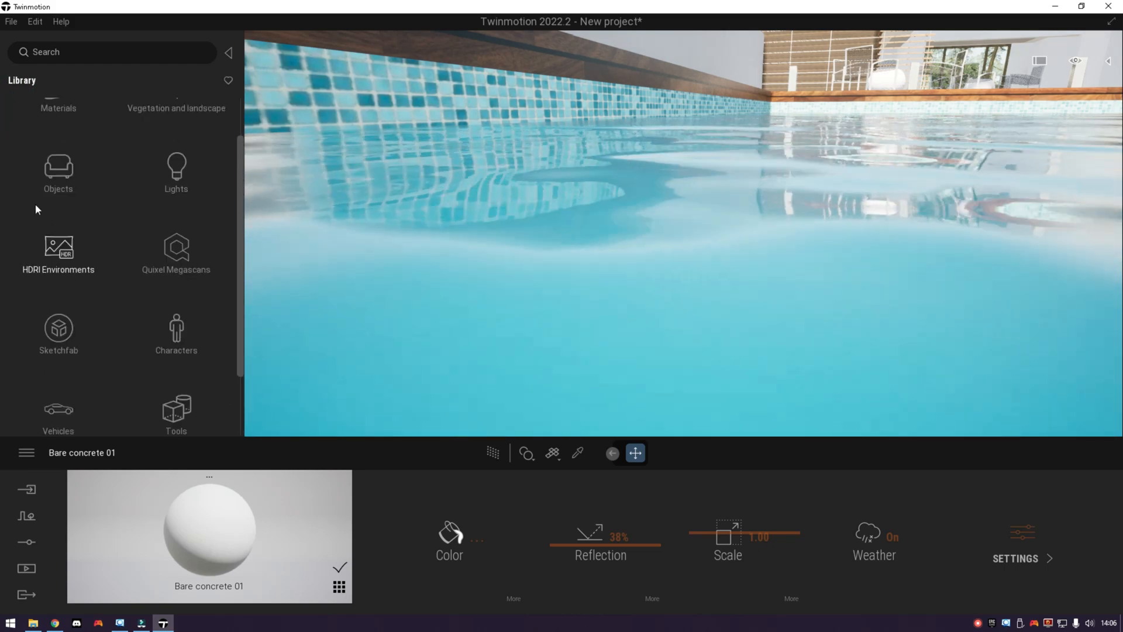
pyautogui.click(55, 113)
pyautogui.scroll(-11, 158, 266)
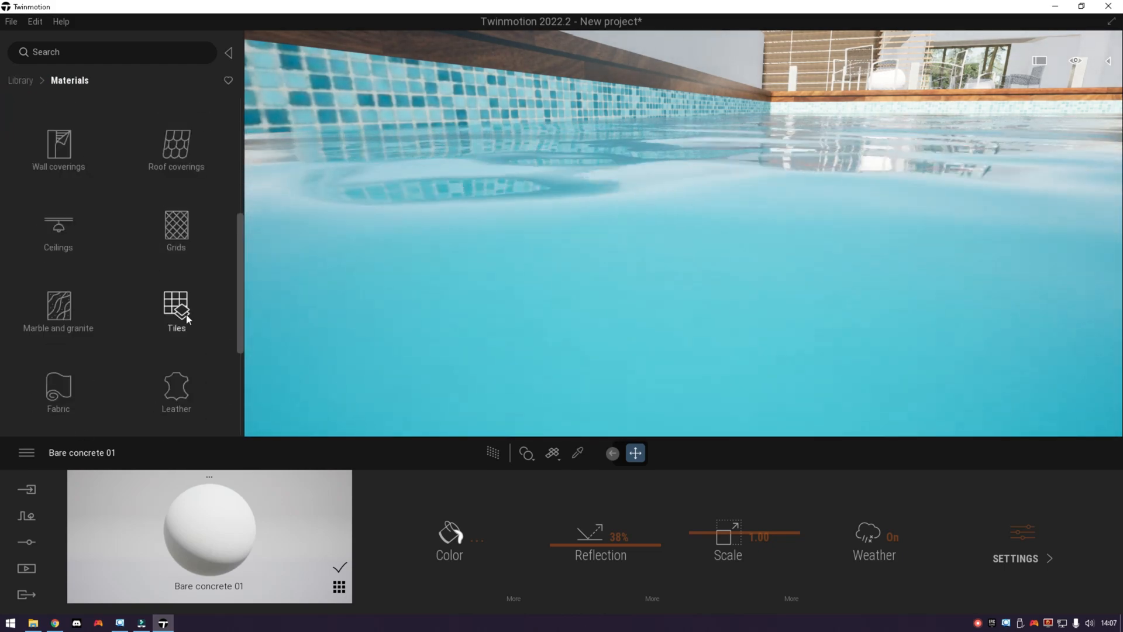
pyautogui.click(186, 316)
pyautogui.scroll(-8, 175, 257)
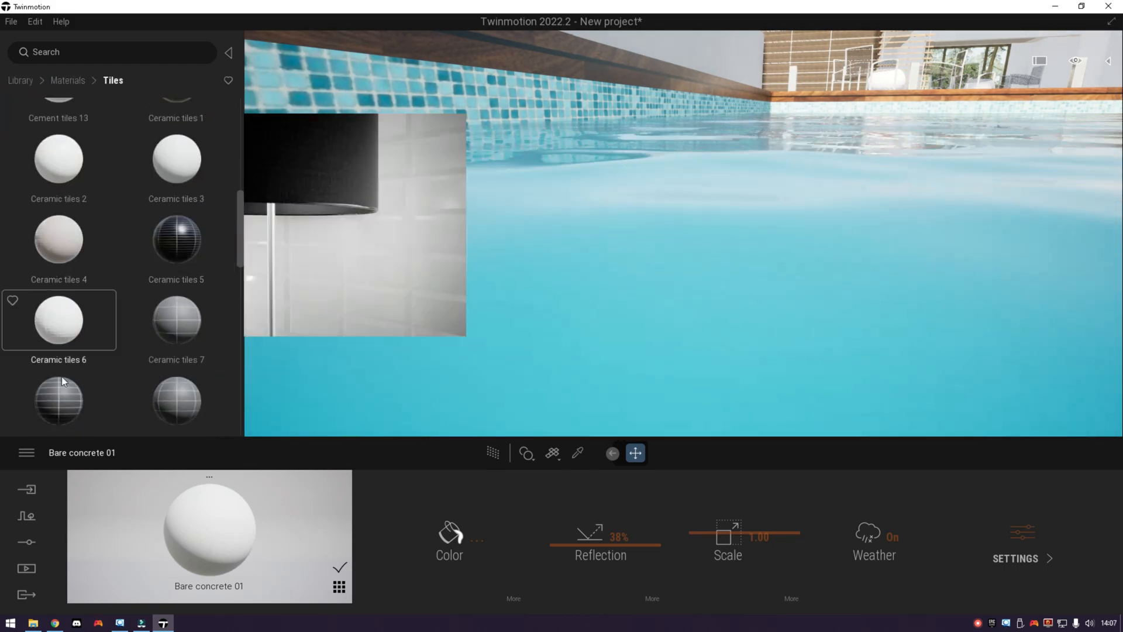
pyautogui.scroll(-3, 70, 377)
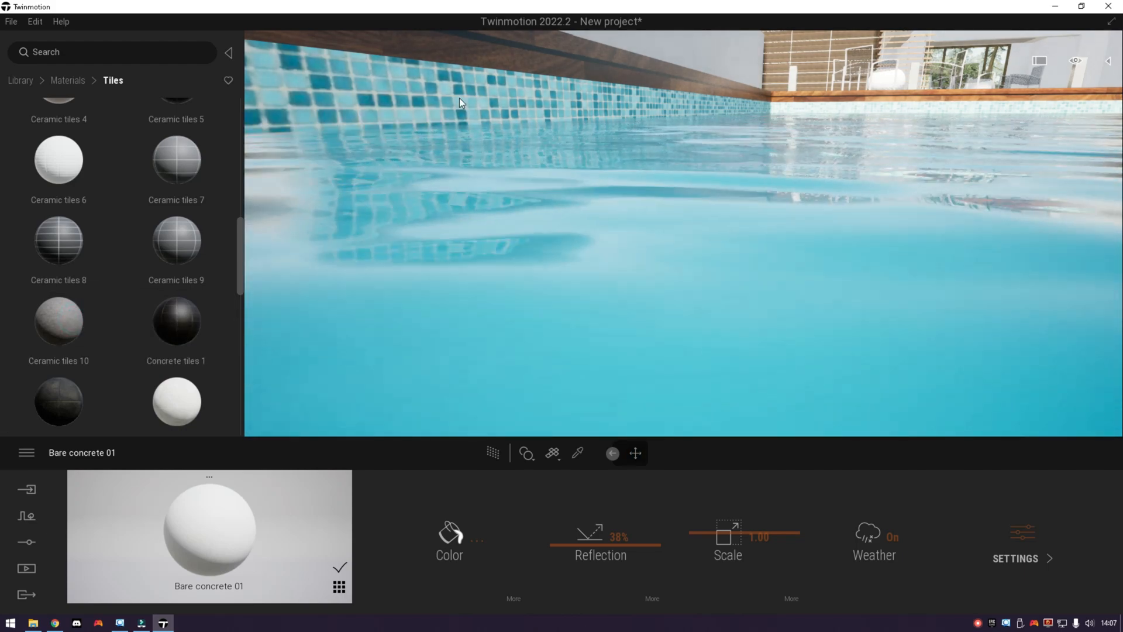
pyautogui.moveTo(459, 98); pyautogui.dragTo(451, 100)
pyautogui.click(472, 549)
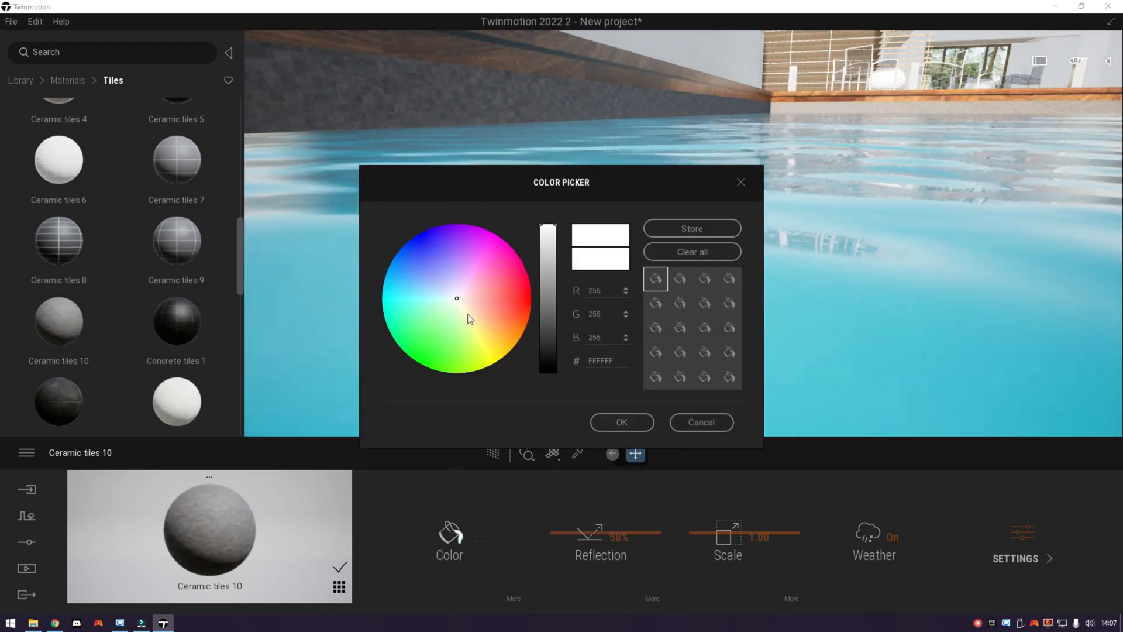
pyautogui.moveTo(468, 319); pyautogui.dragTo(408, 281)
pyautogui.click(701, 422)
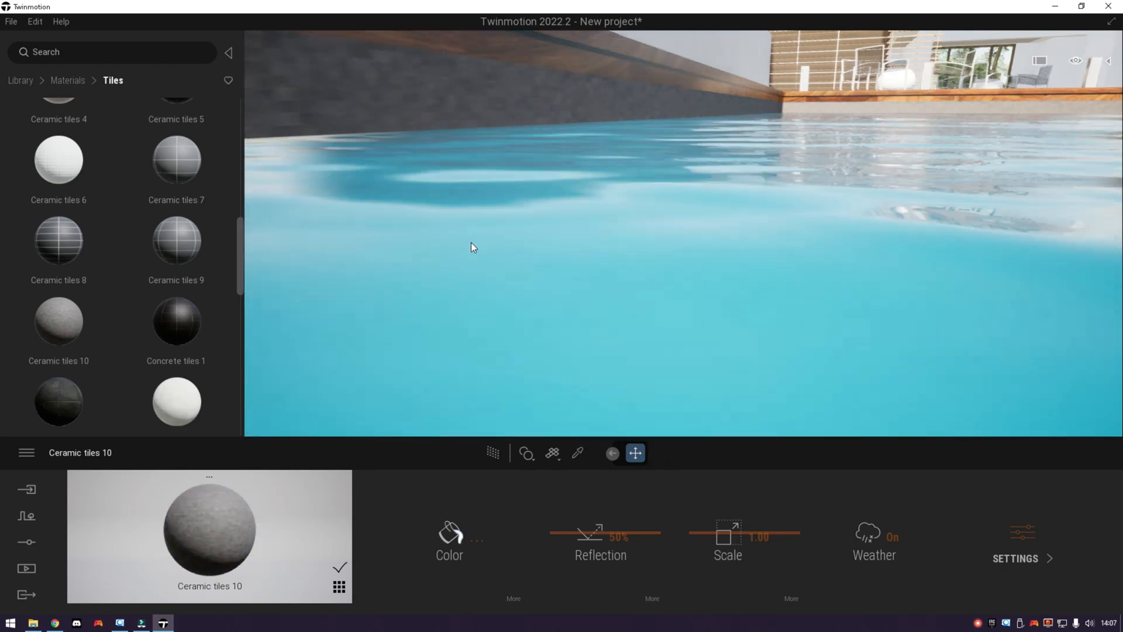
# - Undo the ceramic tile replacement on the pool edge and set the mosaic tile material's reflection to 63%
pyautogui.hotkey('ctrl', 'z')
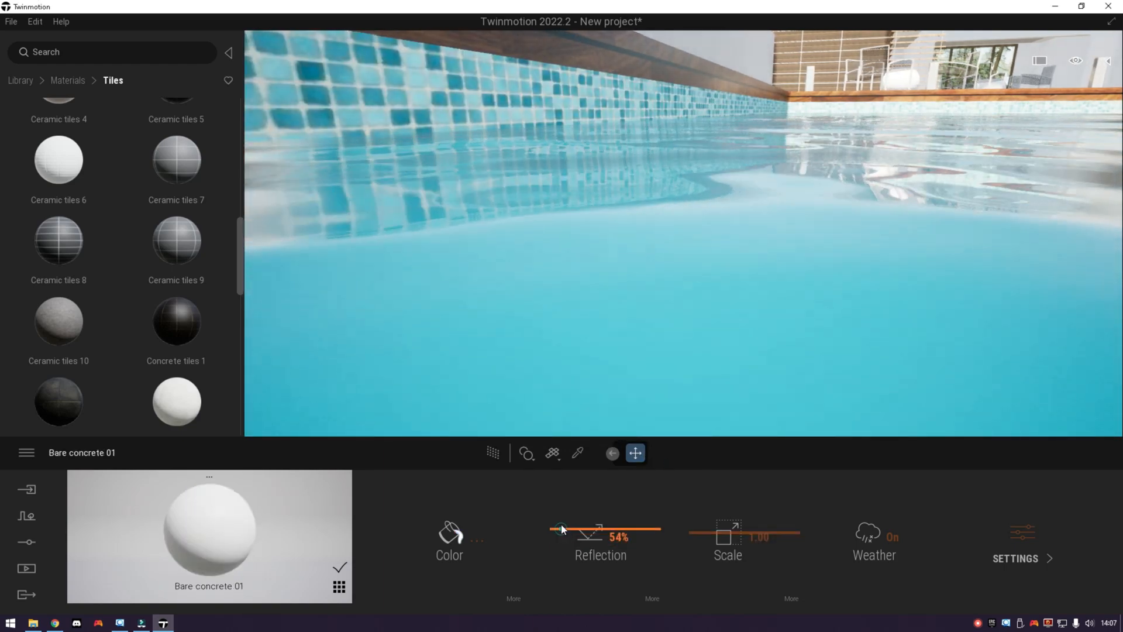
pyautogui.moveTo(561, 528)
pyautogui.mouseDown()
pyautogui.moveTo(560, 504)
pyautogui.moveTo(562, 514)
pyautogui.mouseUp()
pyautogui.click(578, 453)
pyautogui.click(404, 99)
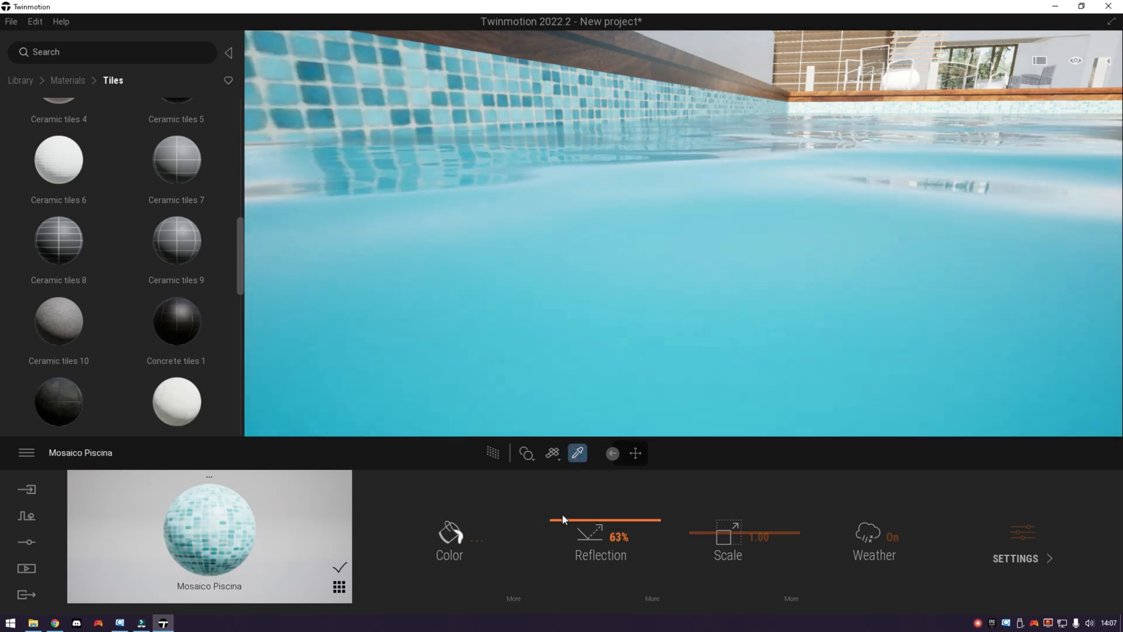
pyautogui.click(713, 286)
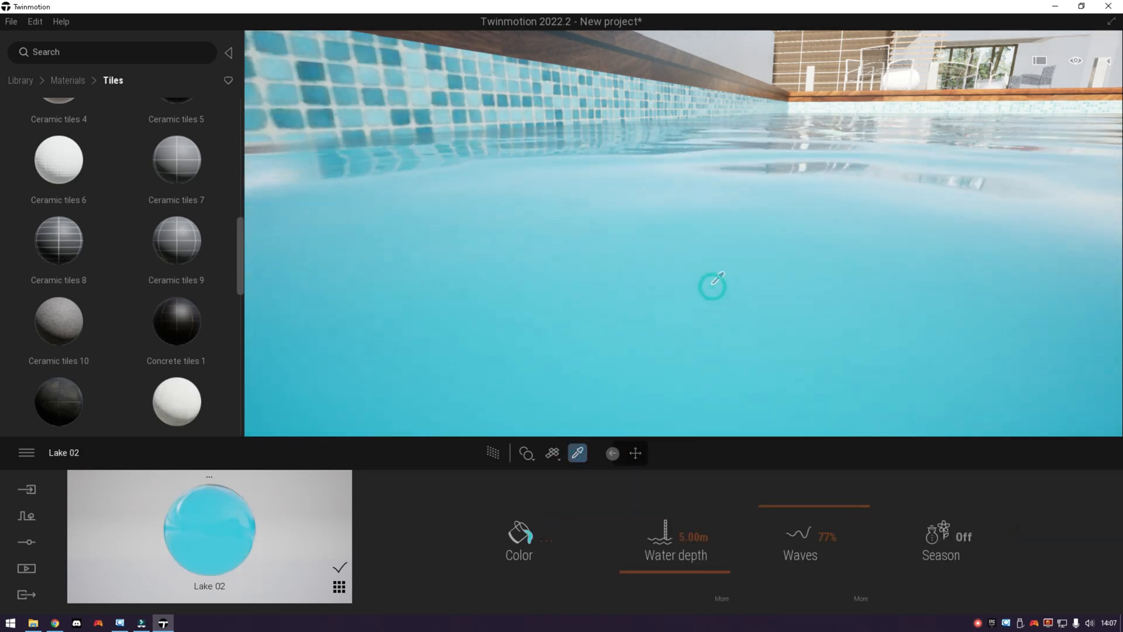
# - Apply the Clear glass material from the library to the short white glass panel standing on the pool deck
pyautogui.moveTo(712, 285); pyautogui.dragTo(410, 277, button='right')
pyautogui.press('w')
pyautogui.press('a')
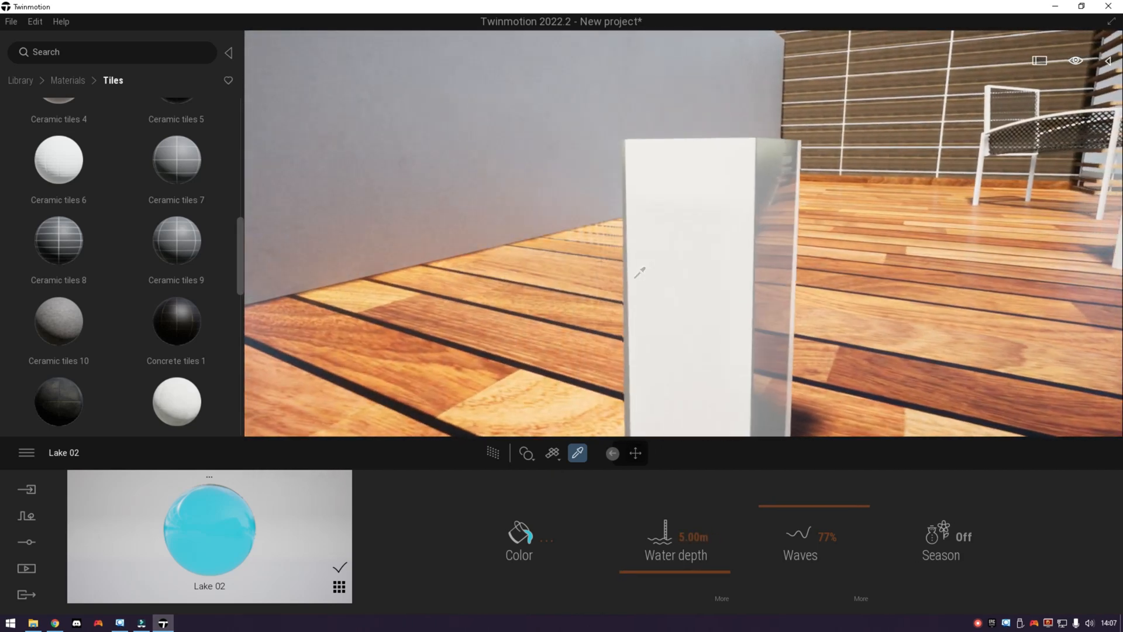
pyautogui.click(651, 261)
pyautogui.click(68, 80)
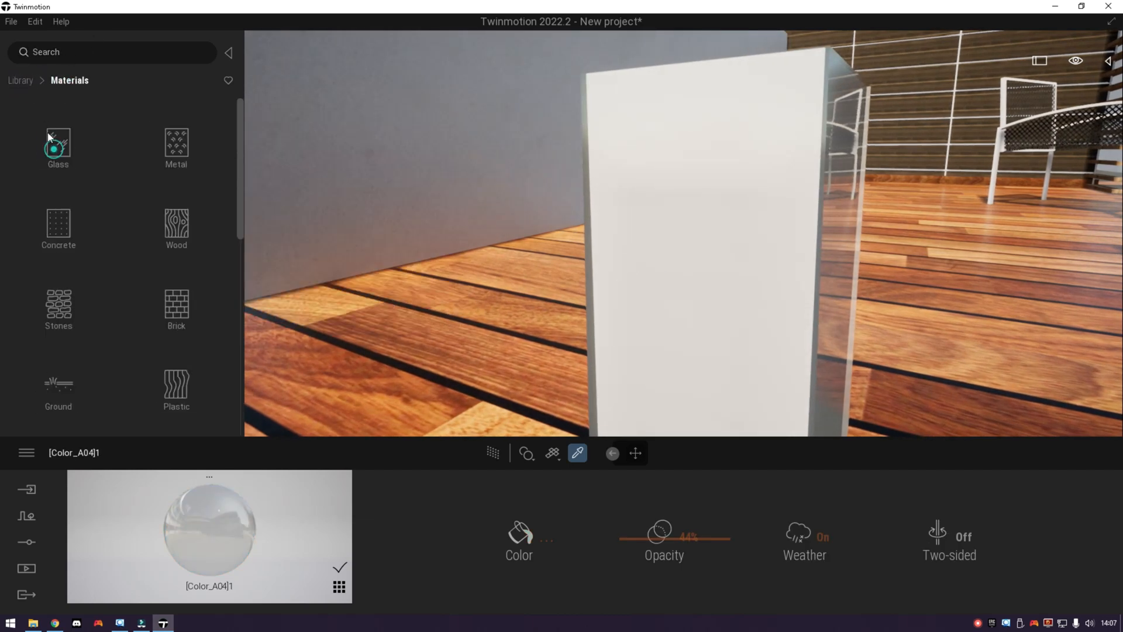
pyautogui.click(55, 145)
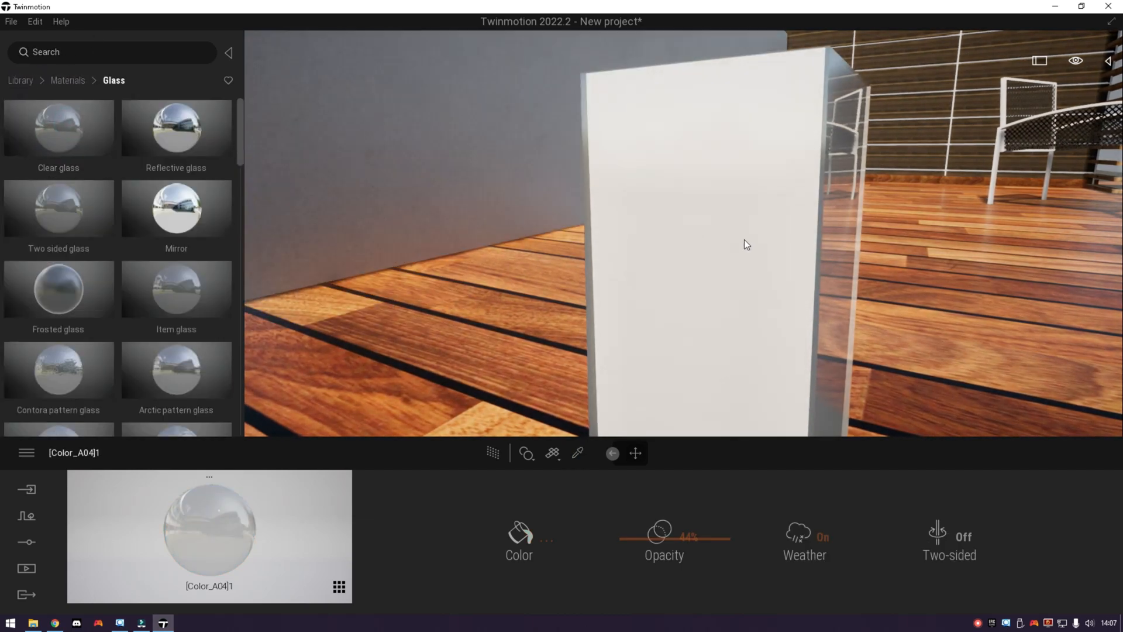
pyautogui.moveTo(745, 240); pyautogui.dragTo(670, 268)
# - Apply the Clear glass material to the remaining opaque default-material surface inside the same glass panel on the deck
pyautogui.press('d')
pyautogui.moveTo(671, 267); pyautogui.dragTo(754, 185, button='right')
pyautogui.press('w')
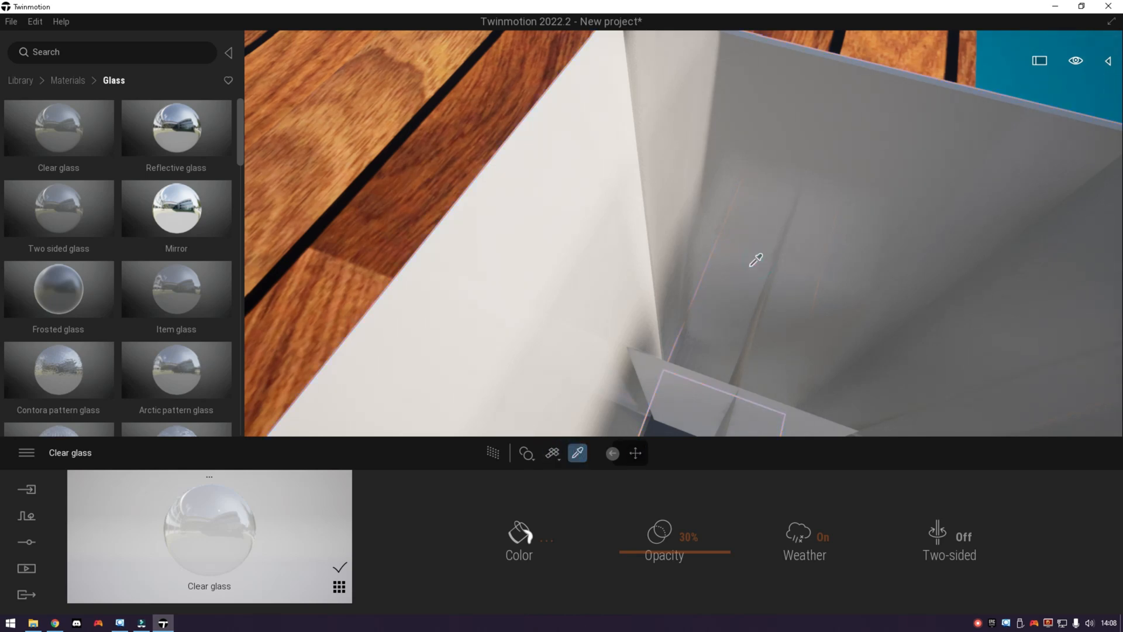
pyautogui.scroll(-3, 721, 270)
pyautogui.scroll(5, 691, 235)
pyautogui.moveTo(685, 236); pyautogui.dragTo(639, 230, button='right')
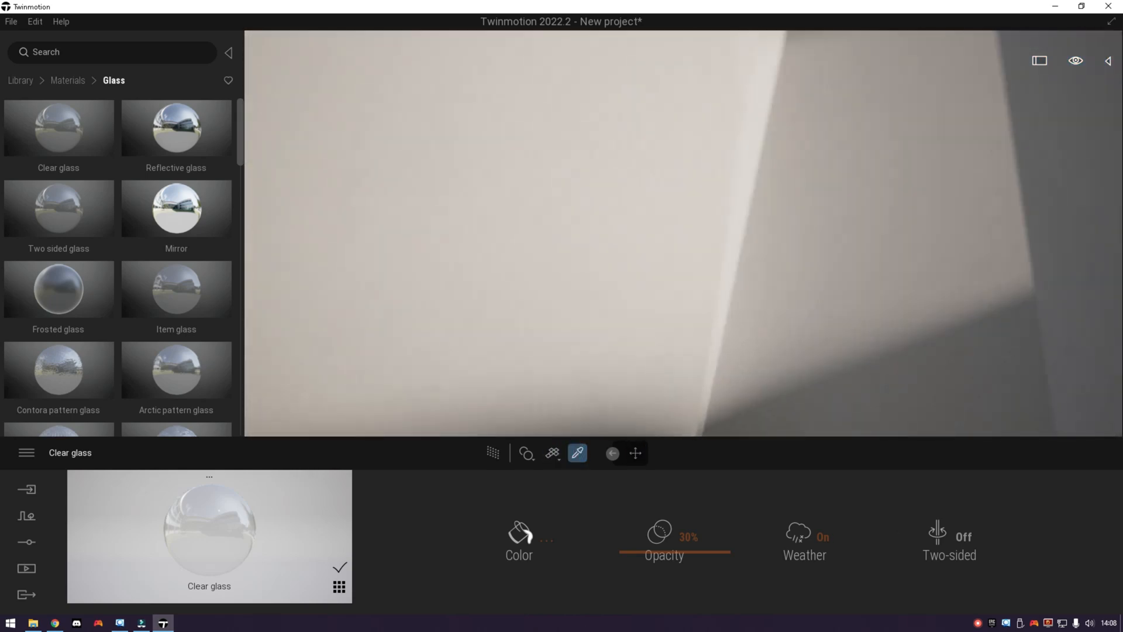
pyautogui.scroll(2, 696, 245)
pyautogui.scroll(-2, 697, 245)
pyautogui.click(639, 230)
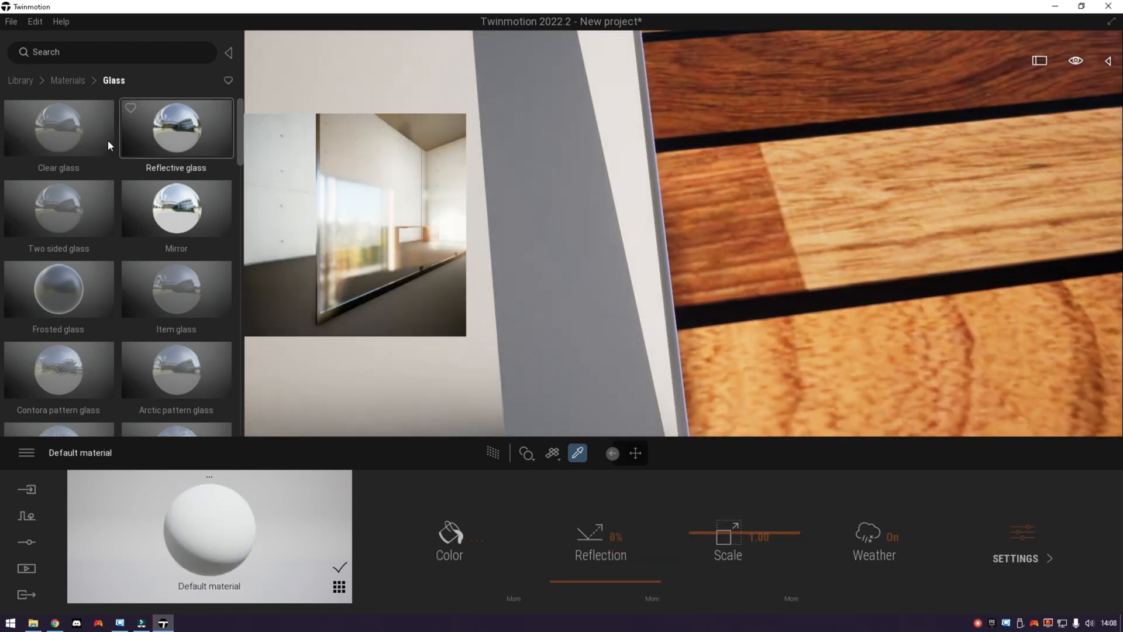
pyautogui.moveTo(108, 139); pyautogui.dragTo(598, 171)
pyautogui.scroll(-2, 538, 283)
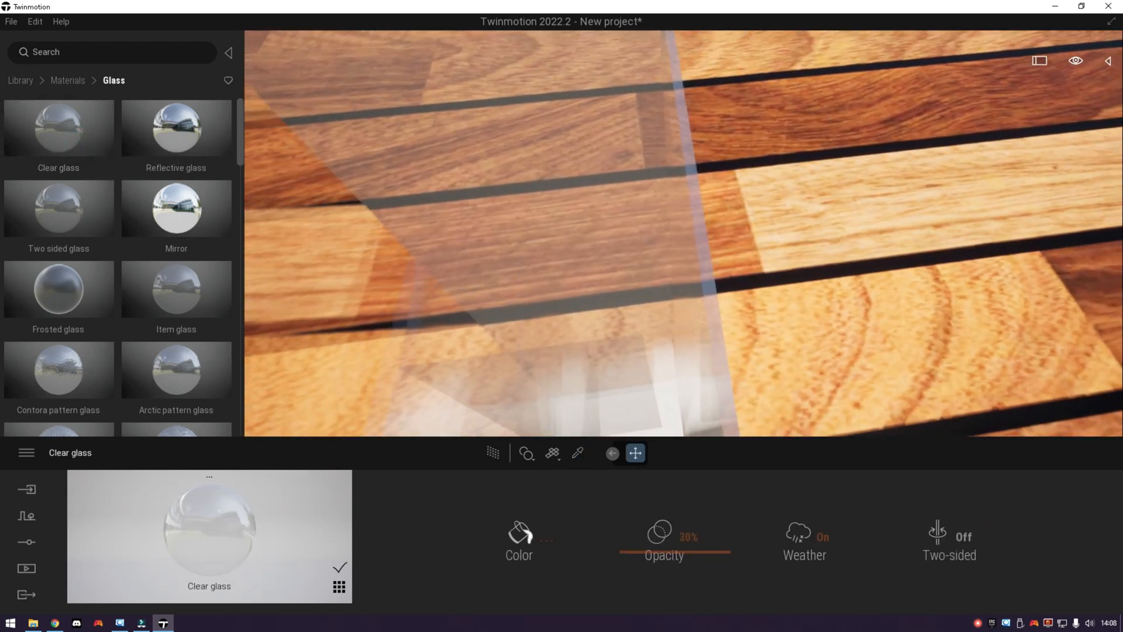
# - Review the panels in the saved Image1 view, and leave media mode for the editable scene
pyautogui.moveTo(538, 283); pyautogui.dragTo(576, 220, button='right')
pyautogui.click(28, 569)
pyautogui.click(250, 522)
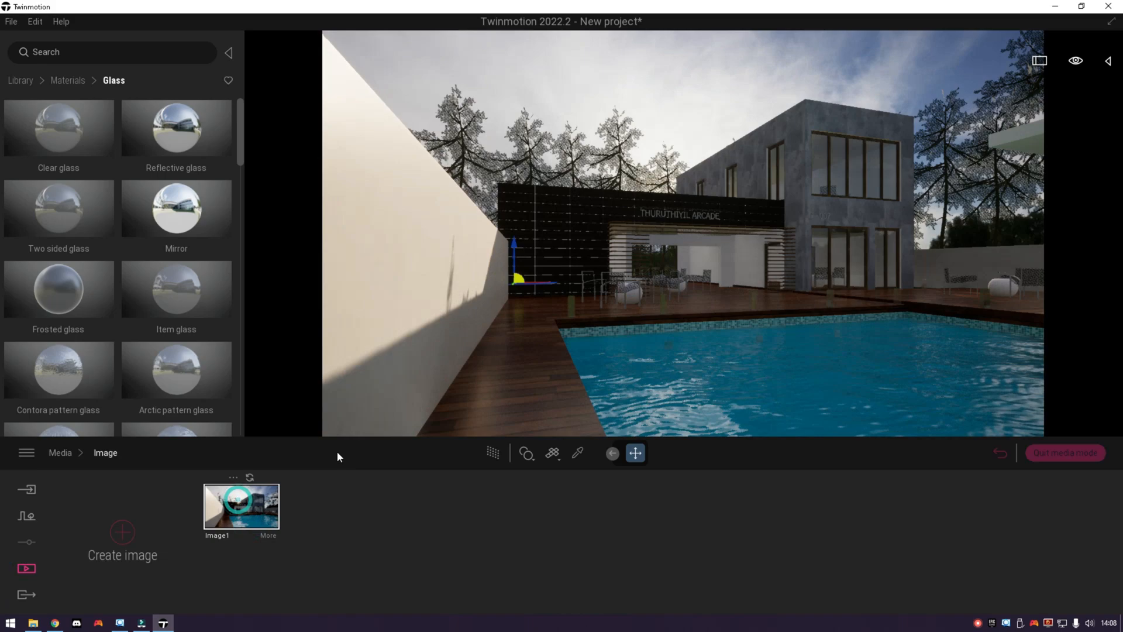
pyautogui.click(627, 283)
pyautogui.click(1050, 453)
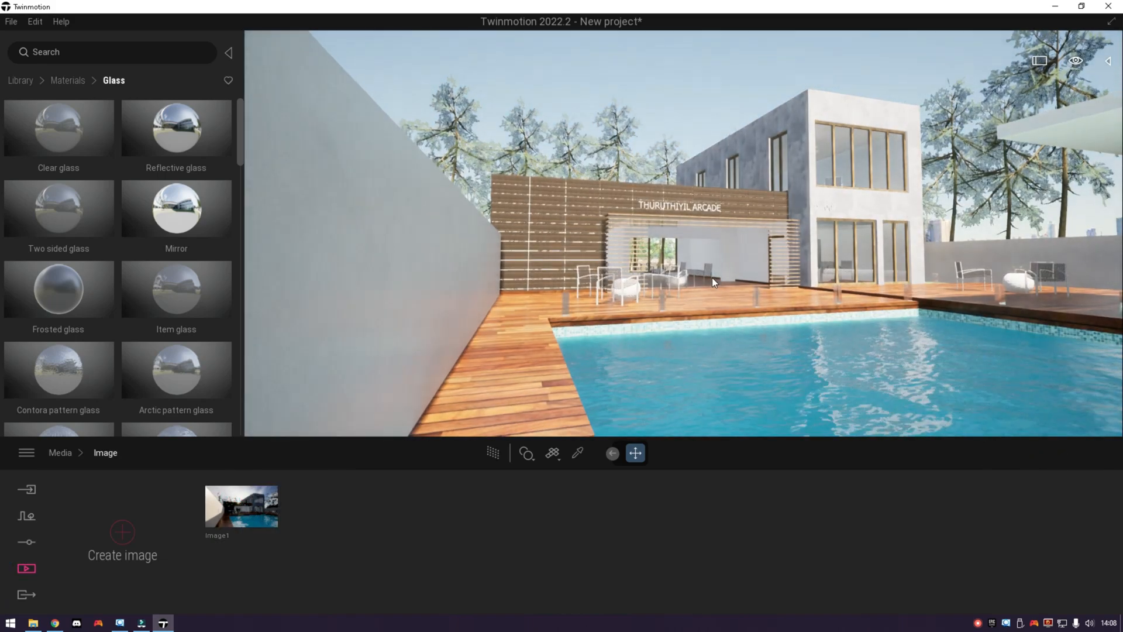
# - Move in on the mesh chair beside the pool and browse the library's metal materials for it
pyautogui.moveTo(711, 278); pyautogui.dragTo(572, 380, button='middle')
pyautogui.scroll(4, 579, 364)
pyautogui.moveTo(580, 363); pyautogui.dragTo(527, 404, button='right')
pyautogui.moveTo(608, 336); pyautogui.dragTo(661, 282, button='right')
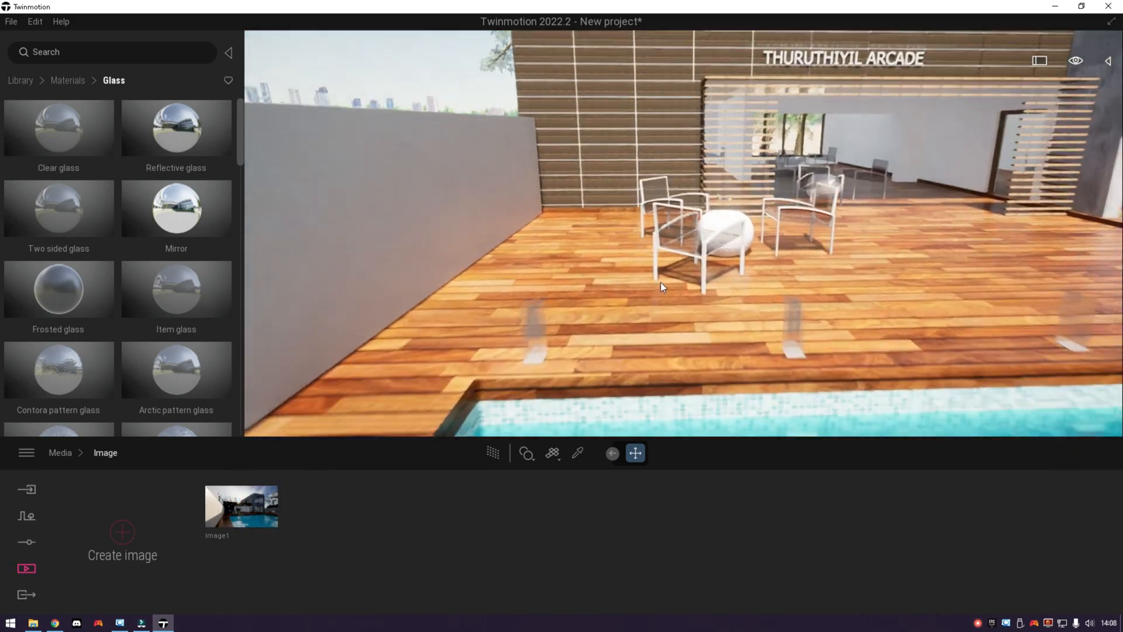
pyautogui.scroll(8, 661, 282)
pyautogui.scroll(-2, 663, 276)
pyautogui.click(67, 80)
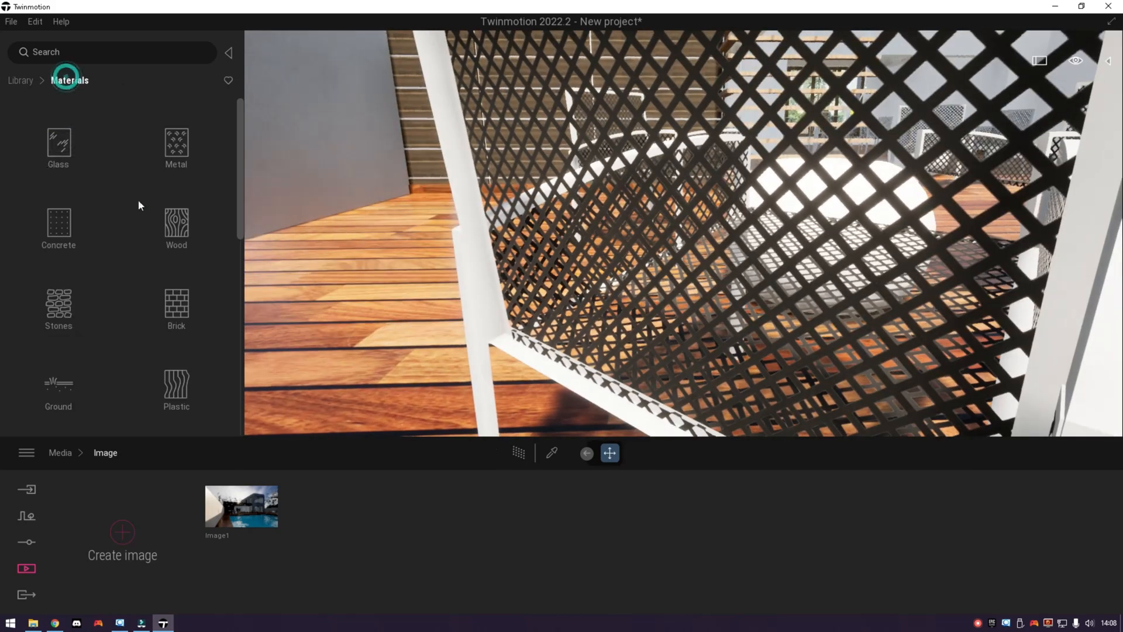
pyautogui.scroll(-5, 148, 262)
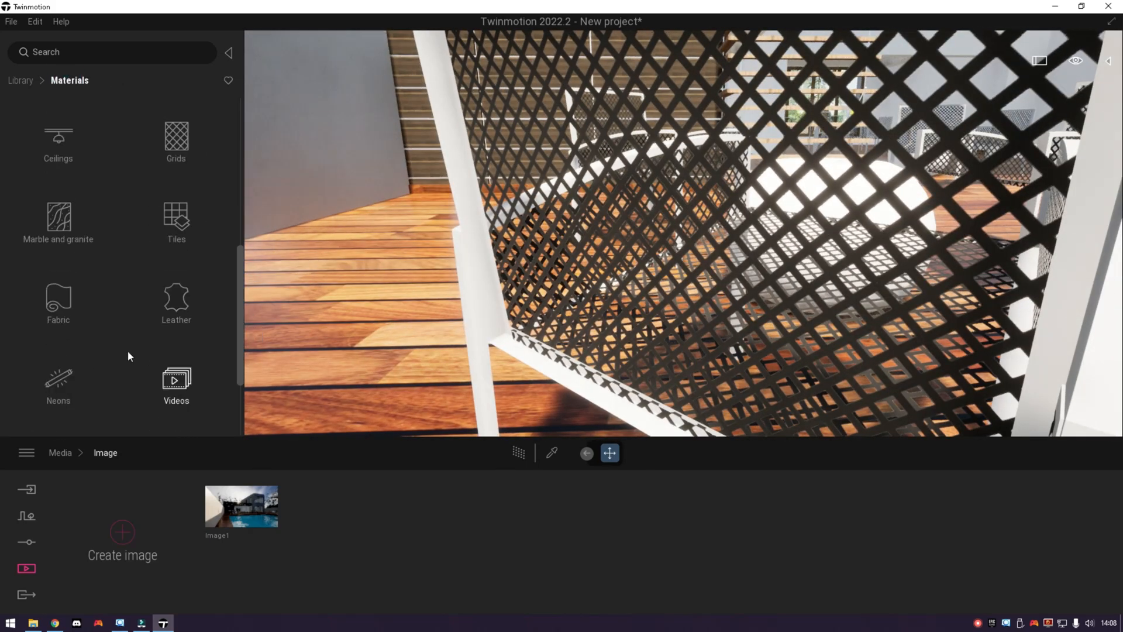
pyautogui.scroll(7, 128, 349)
pyautogui.click(176, 146)
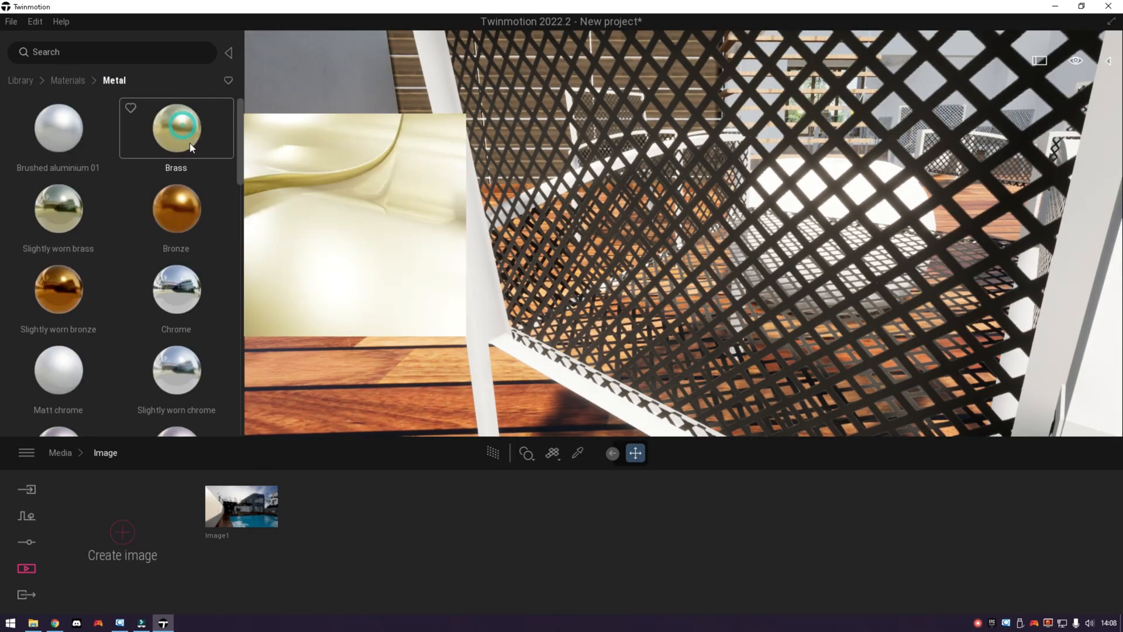
pyautogui.moveTo(238, 135)
pyautogui.mouseDown()
pyautogui.moveTo(240, 387)
pyautogui.moveTo(241, 355)
pyautogui.moveTo(237, 378)
pyautogui.mouseUp()
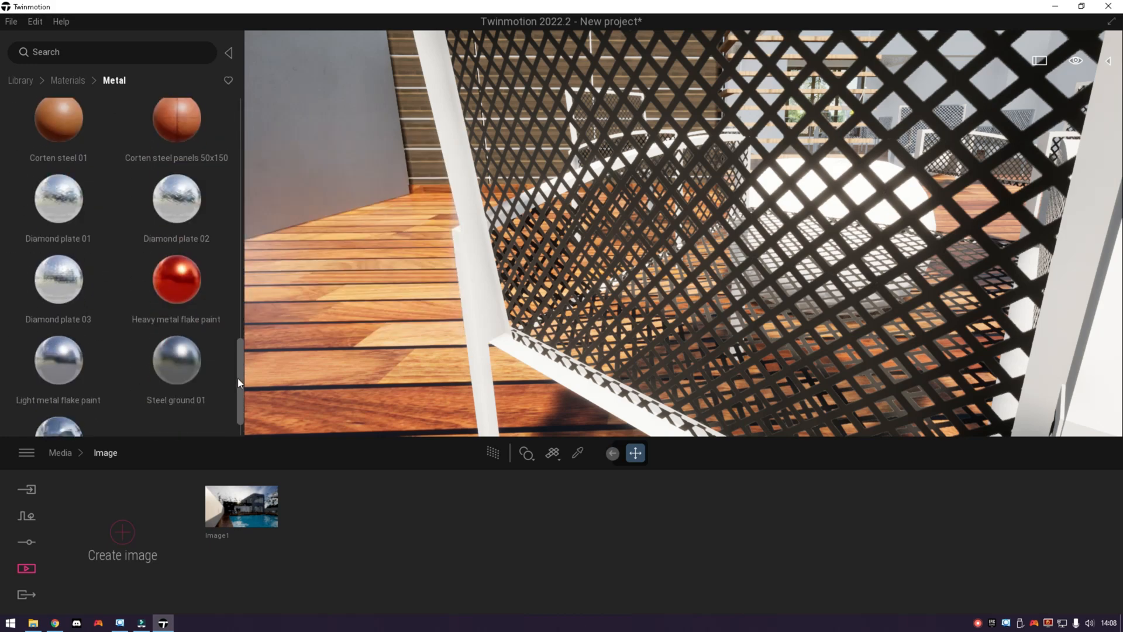
pyautogui.moveTo(89, 303)
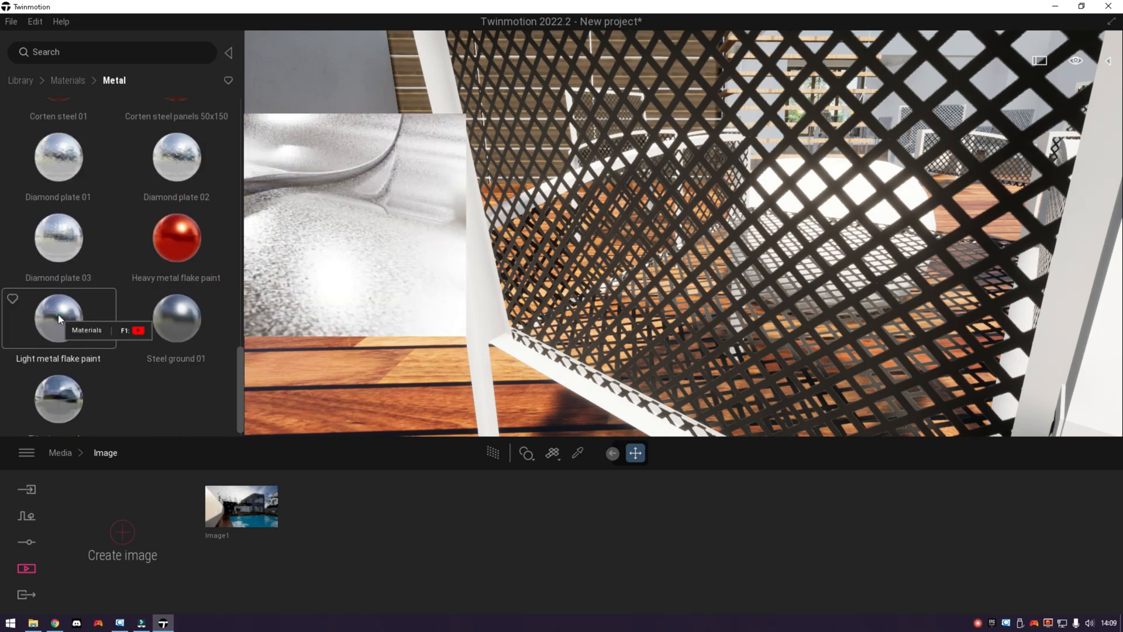
pyautogui.scroll(5, 82, 262)
pyautogui.scroll(3, 82, 262)
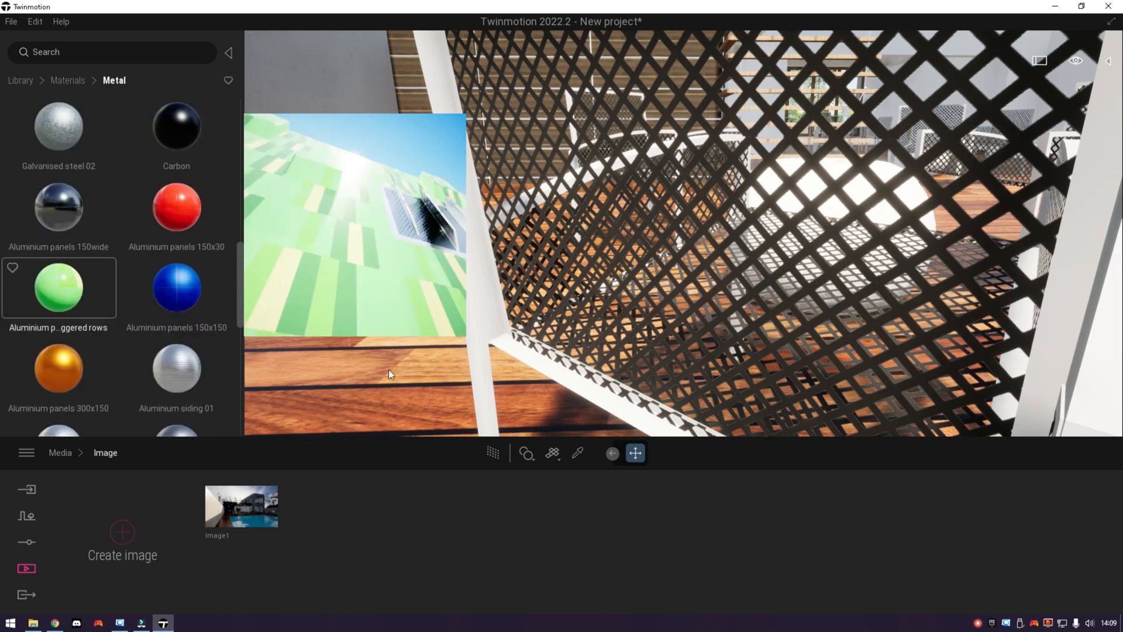
# - Pick the chair's black mesh material, turn on its metalness and set its reflection to 71%
pyautogui.click(704, 263)
pyautogui.click(1021, 535)
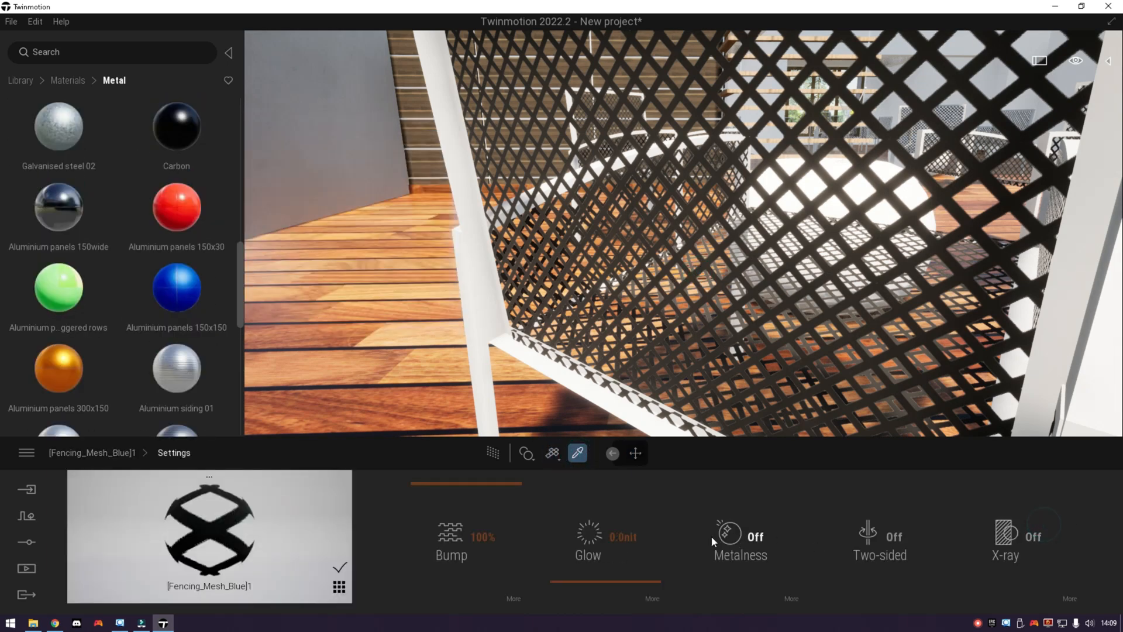
pyautogui.click(751, 538)
pyautogui.click(105, 452)
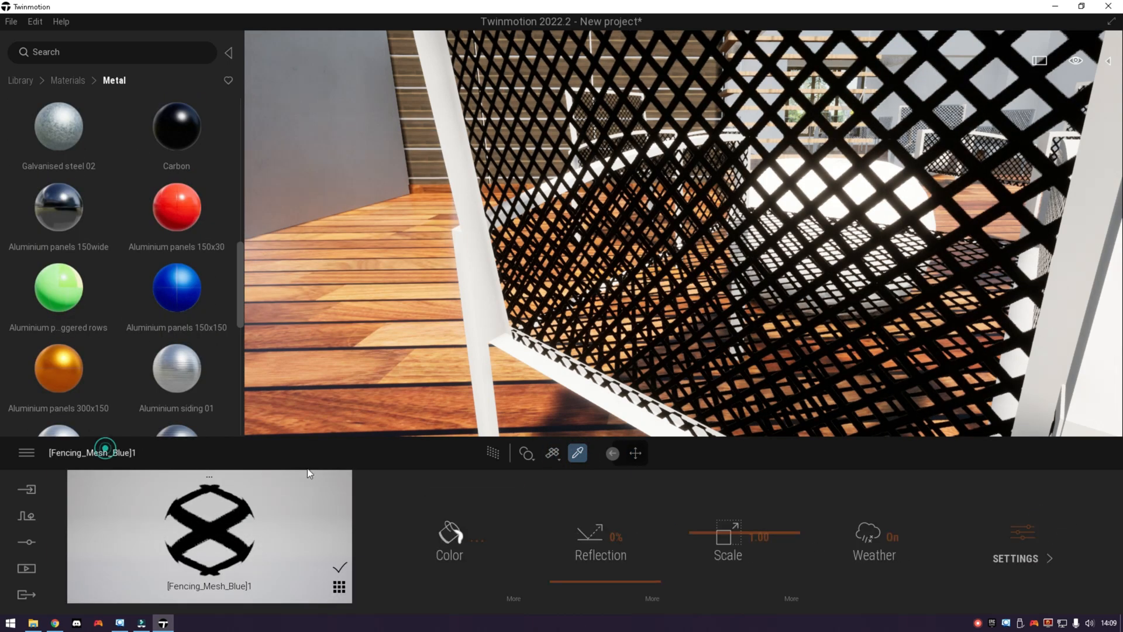
pyautogui.click(459, 535)
pyautogui.moveTo(553, 238); pyautogui.dragTo(547, 216)
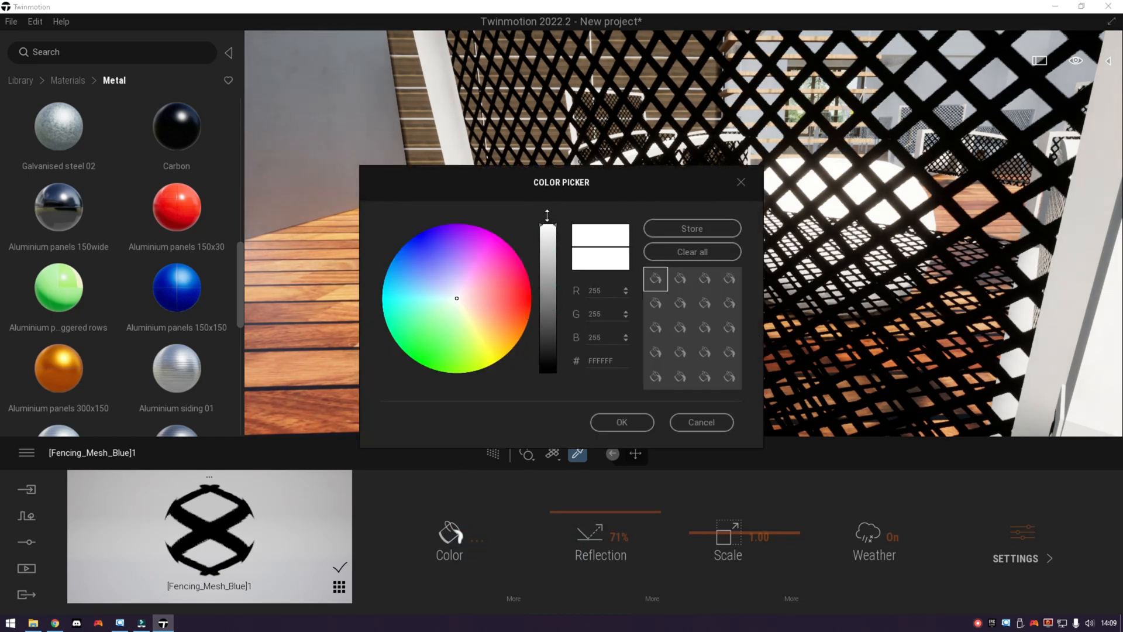
pyautogui.click(702, 423)
# - Apply the Matt chrome material from the library to the white frame of the mesh chairs
pyautogui.scroll(-5, 586, 332)
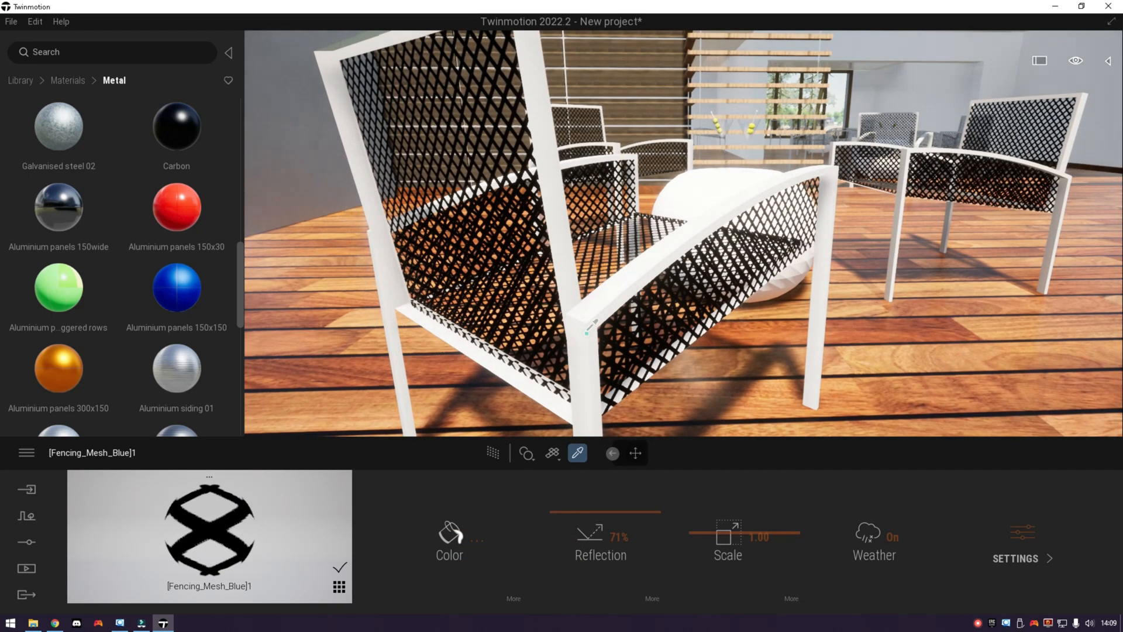
pyautogui.click(587, 332)
pyautogui.moveTo(239, 262); pyautogui.dragTo(253, 90)
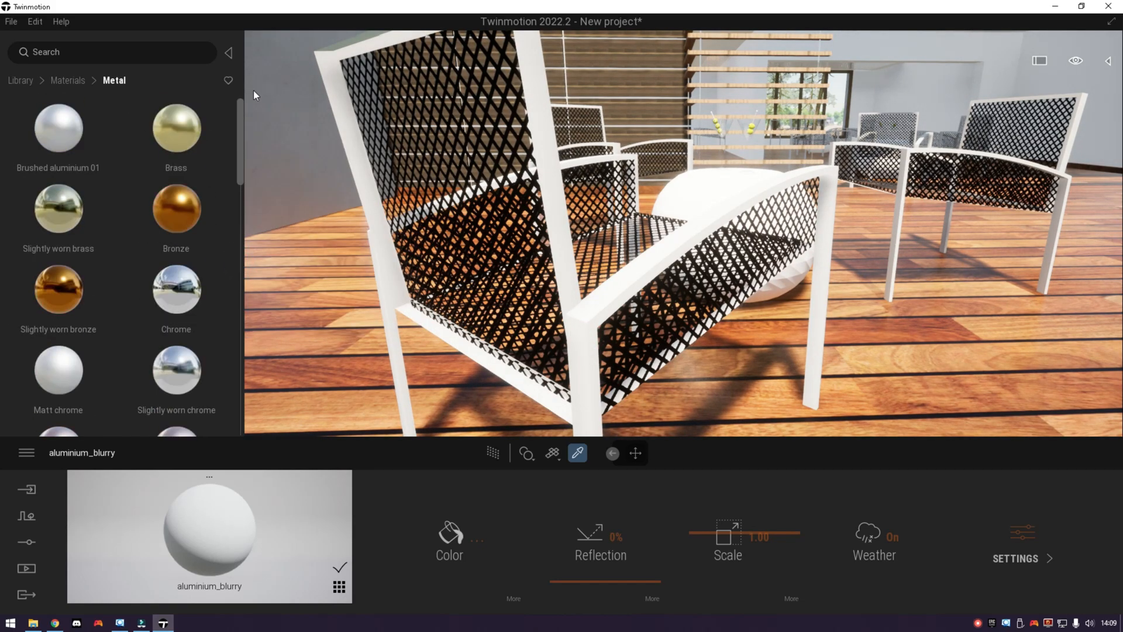
pyautogui.scroll(-1, 53, 384)
pyautogui.moveTo(53, 384); pyautogui.dragTo(589, 324)
# - Pick the material of the round white table between the chairs, increase its reflection and open its additional settings
pyautogui.moveTo(612, 267); pyautogui.dragTo(739, 351, button='right')
pyautogui.press('w')
pyautogui.click(578, 452)
pyautogui.click(686, 325)
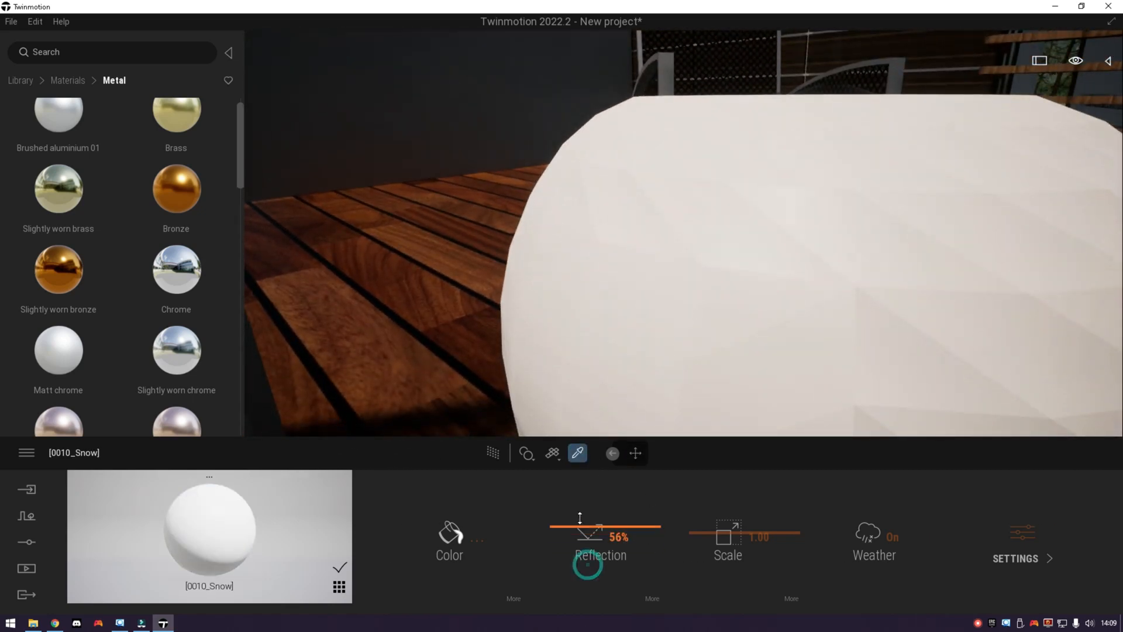
pyautogui.click(1021, 533)
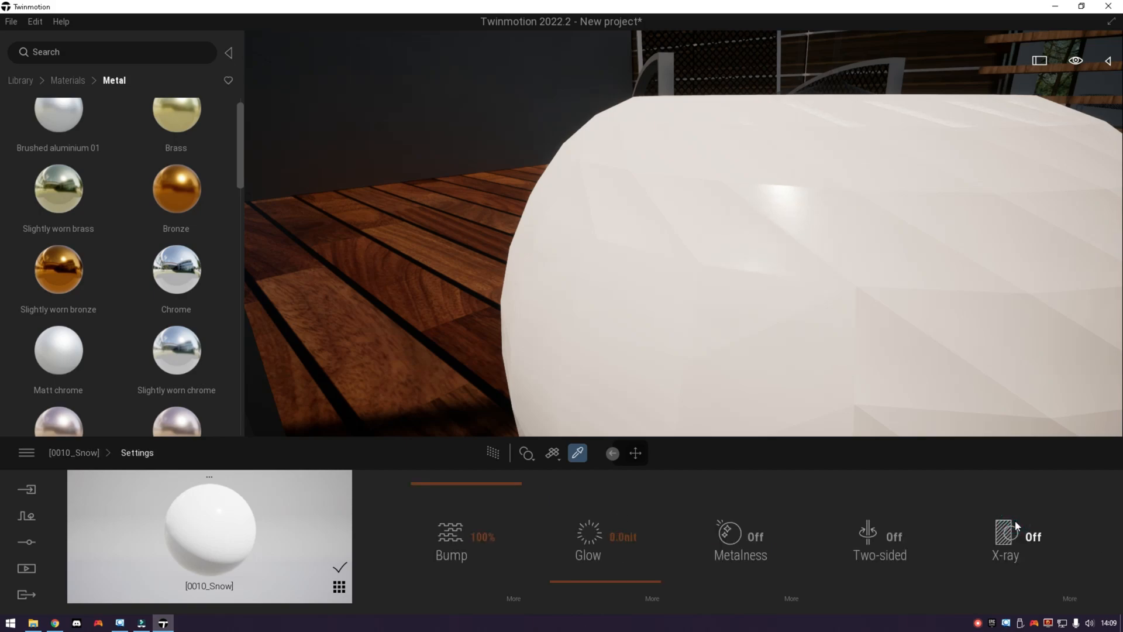
# - Pick the cocktail glass material on the round table and replace it with Clear glass from the library
pyautogui.press('s')
pyautogui.press('e')
pyautogui.click(809, 373)
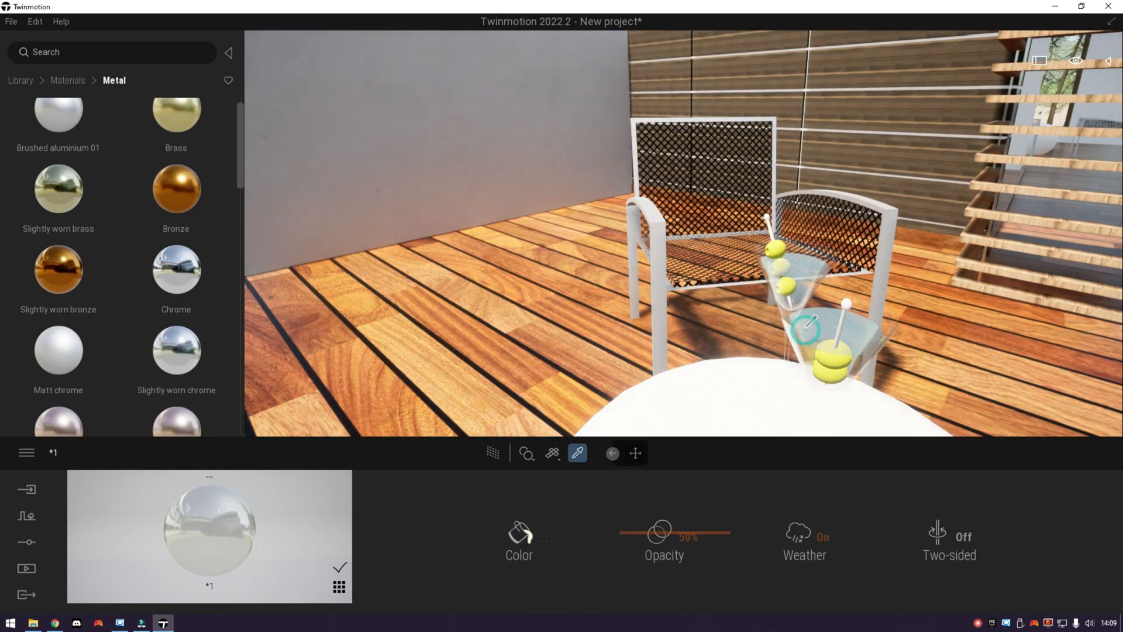
pyautogui.click(68, 80)
pyautogui.click(59, 127)
pyautogui.moveTo(125, 145); pyautogui.dragTo(828, 298)
# - Try a material from the library's Water category on the drink in the cocktail glass
pyautogui.press('e')
pyautogui.press('w')
pyautogui.moveTo(828, 299); pyautogui.dragTo(832, 340, button='right')
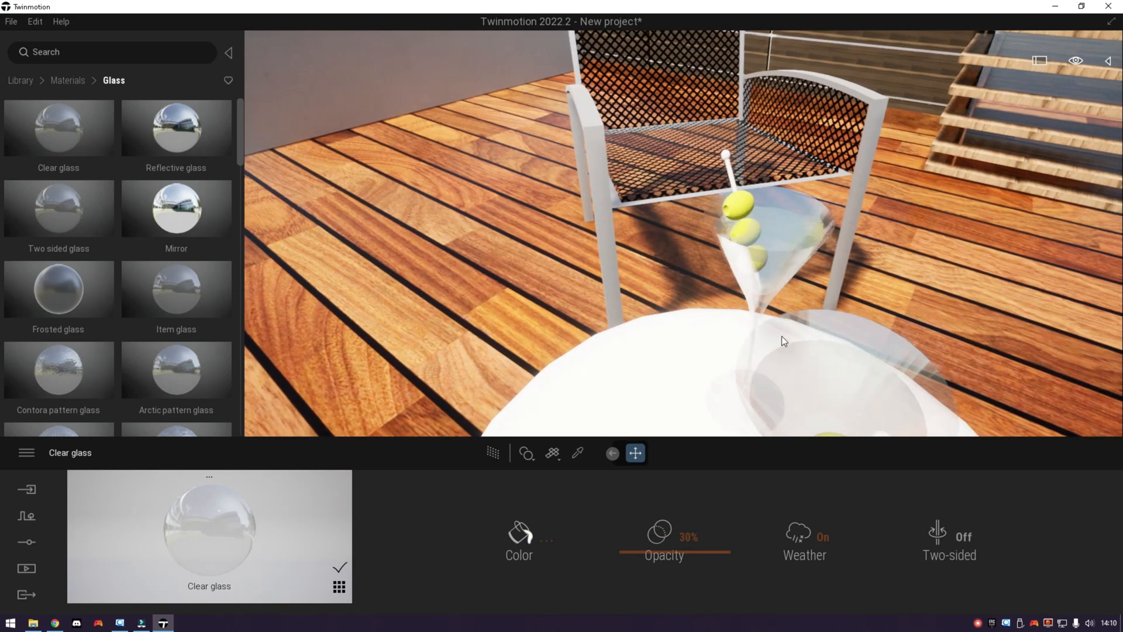
pyautogui.click(69, 80)
pyautogui.scroll(-5, 111, 245)
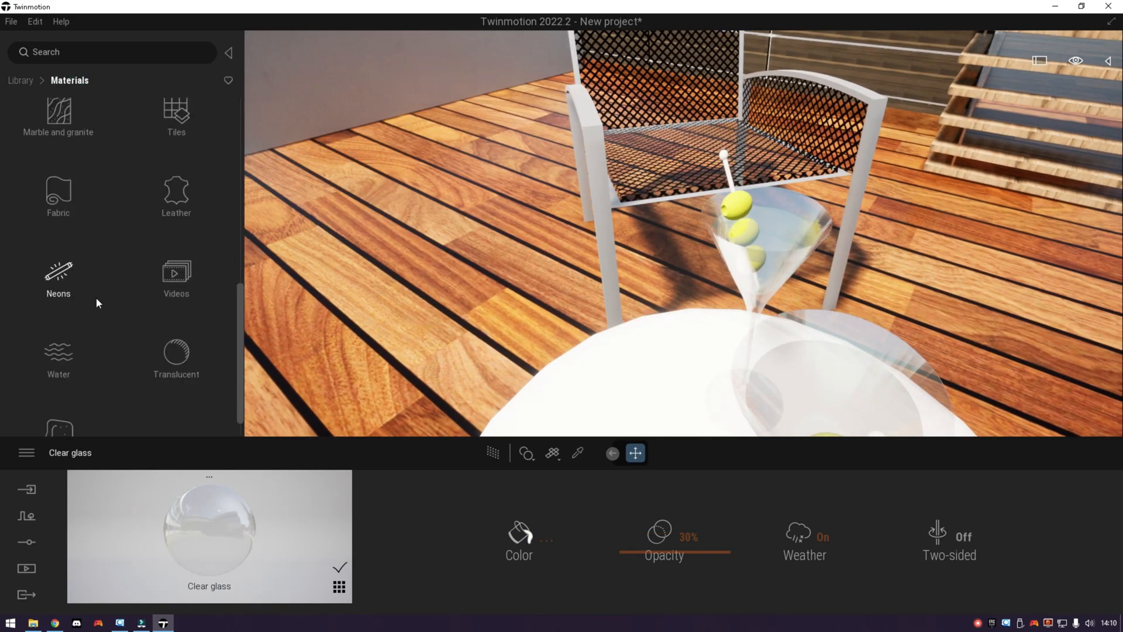
pyautogui.click(93, 295)
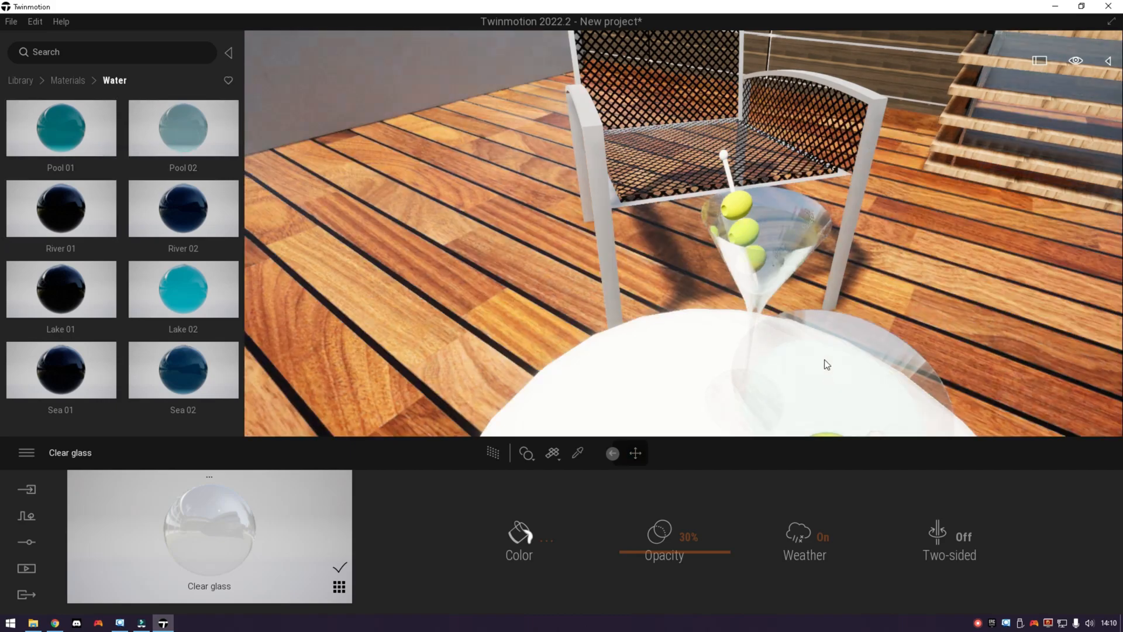
pyautogui.click(795, 246)
# - Pick the wooden pool deck material and replace it with the Ipe A wood from the library
pyautogui.moveTo(799, 254); pyautogui.dragTo(588, 298, button='middle')
pyautogui.moveTo(588, 297); pyautogui.dragTo(586, 256, button='right')
pyautogui.click(578, 453)
pyautogui.click(677, 349)
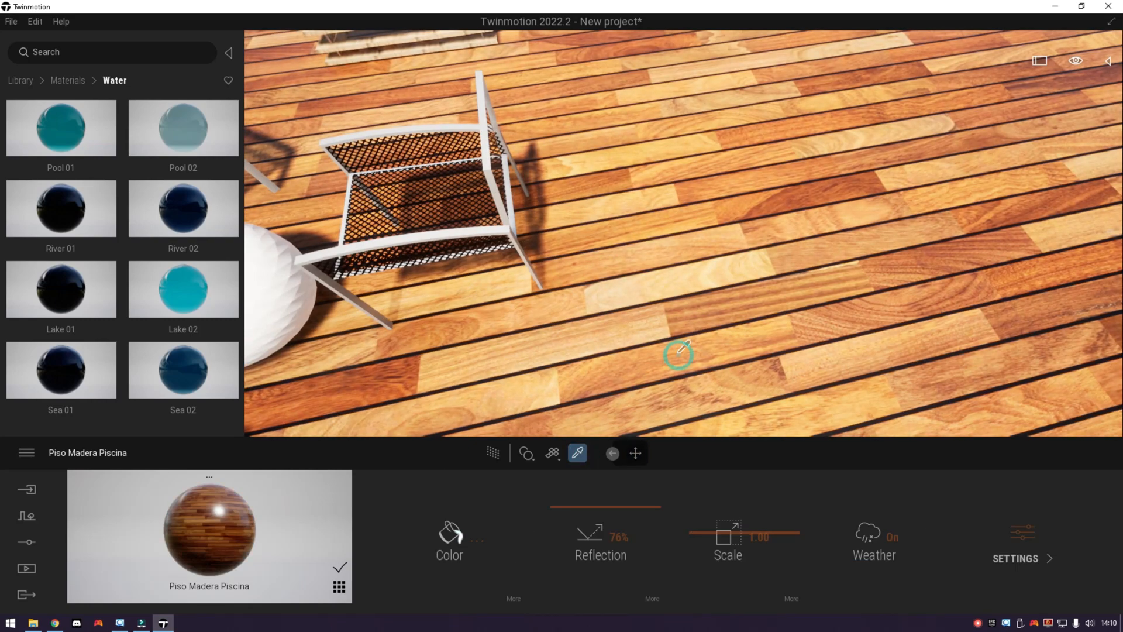
pyautogui.click(68, 80)
pyautogui.click(153, 221)
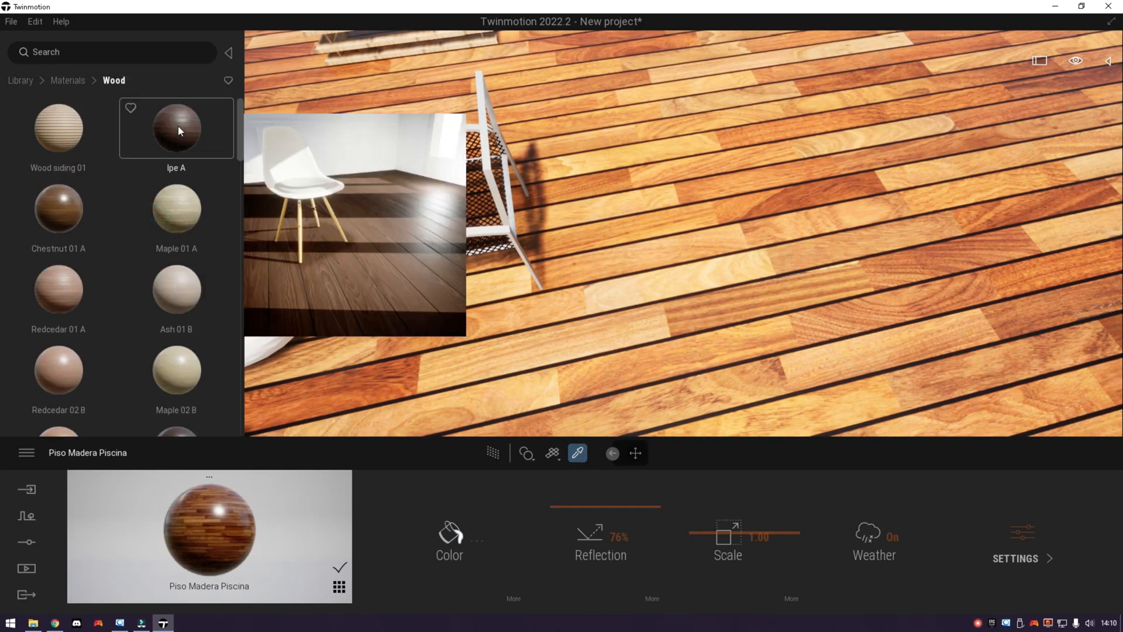
pyautogui.moveTo(178, 126); pyautogui.dragTo(745, 305)
# - Set the texture scale of the deck's Ipe A wood material to 0.32
pyautogui.scroll(-5, 665, 316)
pyautogui.moveTo(594, 320); pyautogui.dragTo(483, 336, button='right')
pyautogui.press('a')
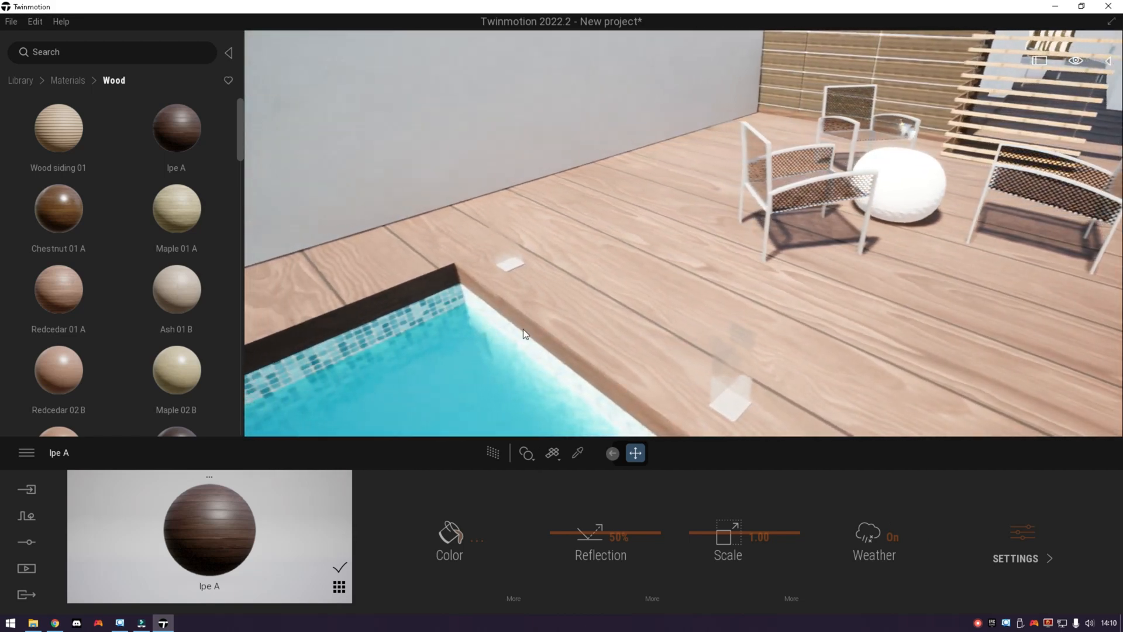
pyautogui.click(578, 453)
pyautogui.moveTo(703, 532); pyautogui.dragTo(690, 571)
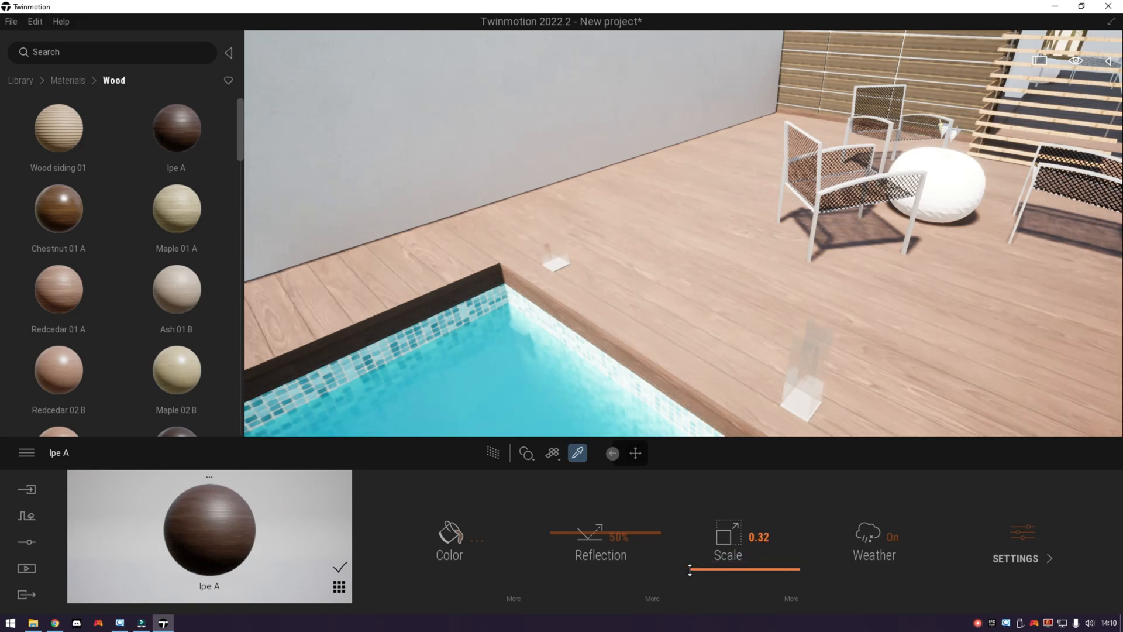
# - Apply the Chestnut 05 G wood from the library to the horizontal slats of the pool house screen
pyautogui.moveTo(573, 362); pyautogui.dragTo(407, 323, button='right')
pyautogui.press('s')
pyautogui.press('w')
pyautogui.press('w')
pyautogui.scroll(-10, 184, 303)
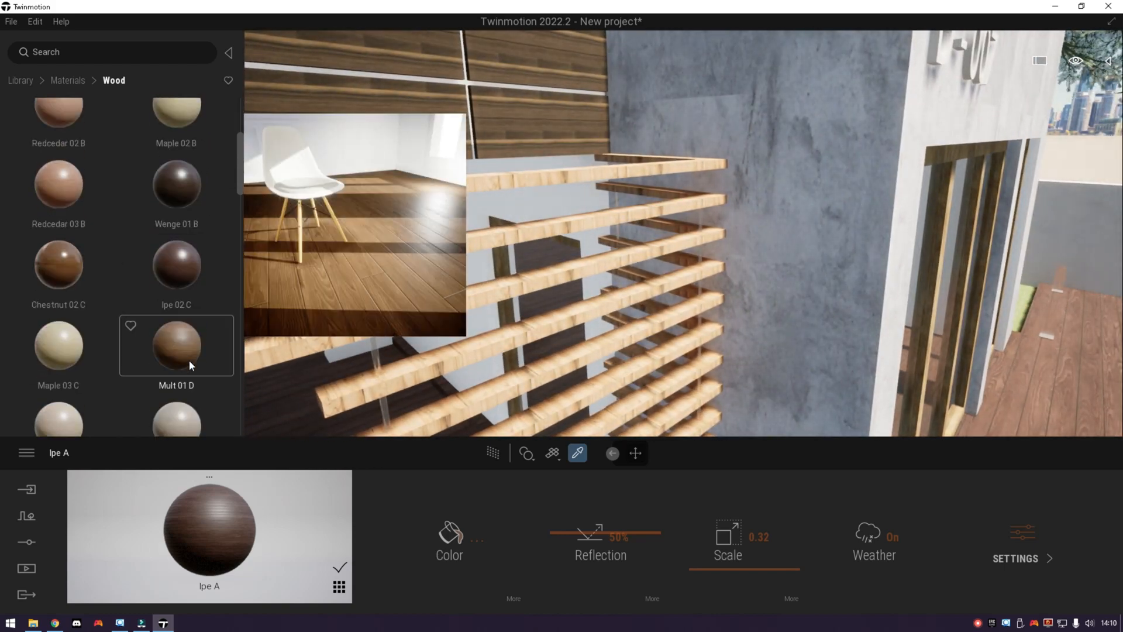
pyautogui.scroll(-5, 181, 350)
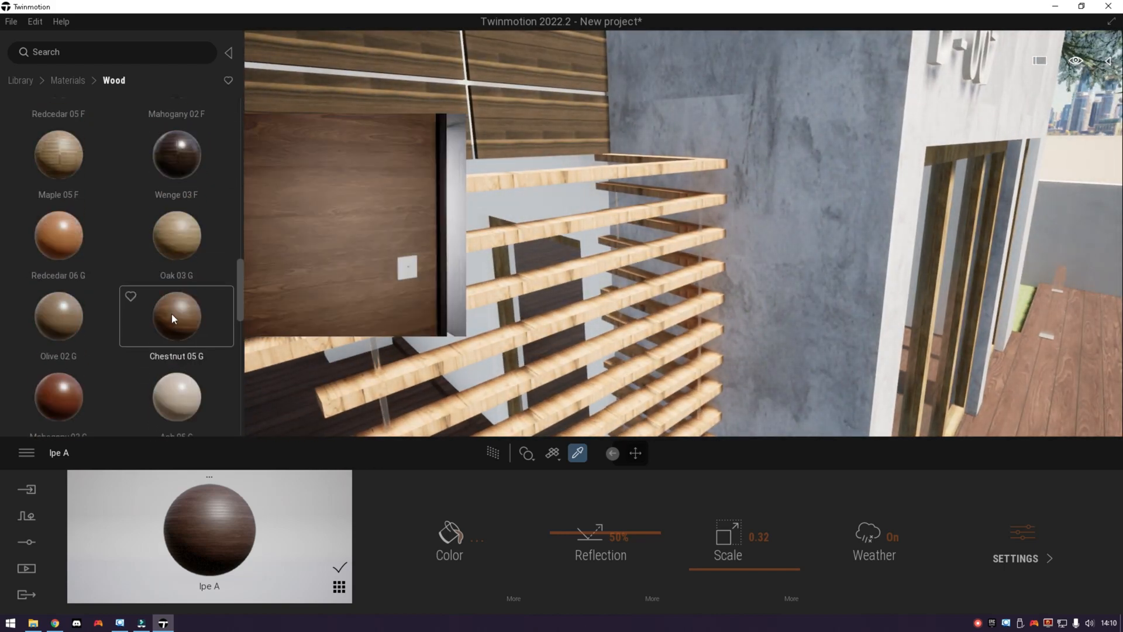
pyautogui.moveTo(171, 314); pyautogui.dragTo(465, 244)
# - Apply the Ash 05 G wood to the facade cladding above the slats and set its texture scale to 8.34
pyautogui.moveTo(466, 244); pyautogui.dragTo(710, 283, button='right')
pyautogui.press('w')
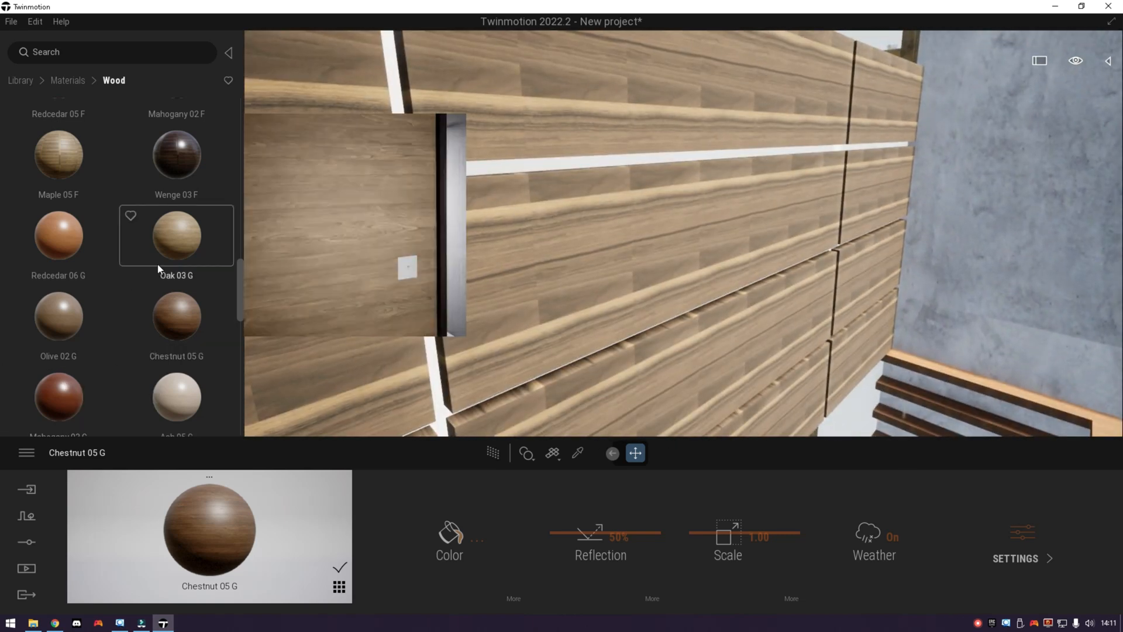
pyautogui.moveTo(175, 249); pyautogui.dragTo(196, 284)
pyautogui.moveTo(174, 390); pyautogui.dragTo(534, 287)
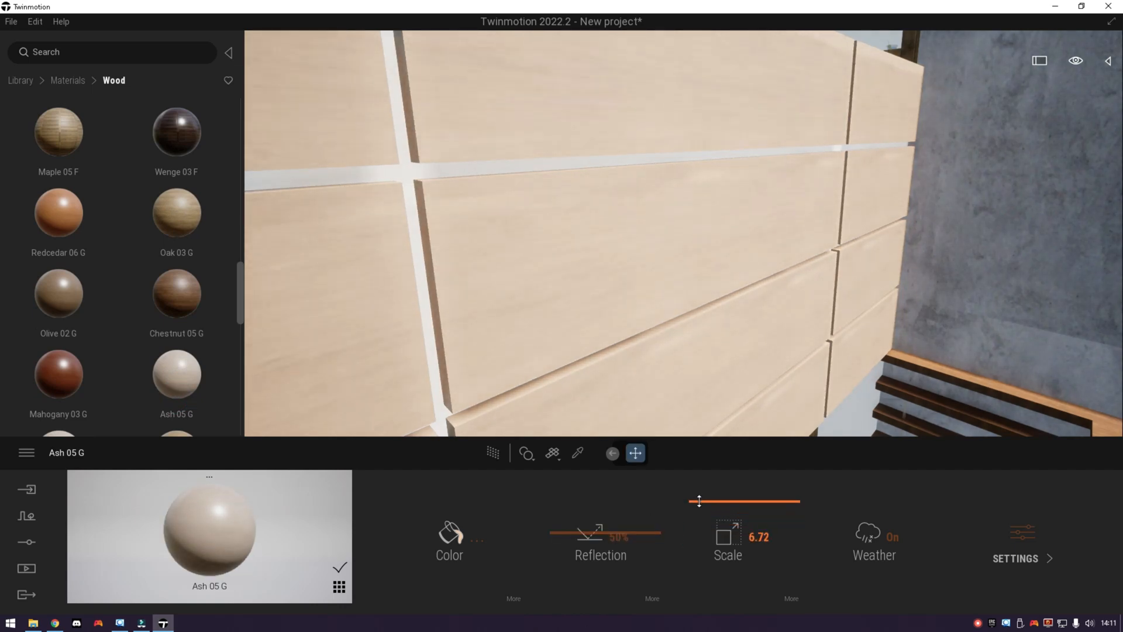
pyautogui.press('q')
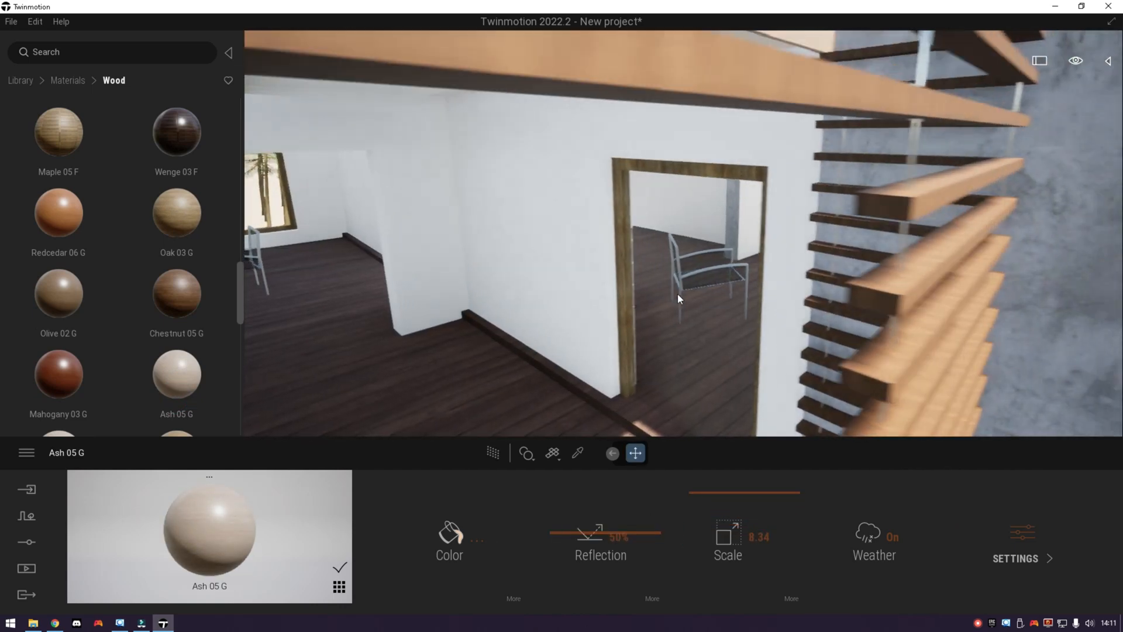
# - Apply Clear glass from the library's Glass materials to the ground-floor windows beside the slatted screen
pyautogui.moveTo(677, 293); pyautogui.dragTo(637, 244, button='right')
pyautogui.press('s')
pyautogui.press('w')
pyautogui.press('s')
pyautogui.moveTo(496, 359); pyautogui.dragTo(561, 359, button='right')
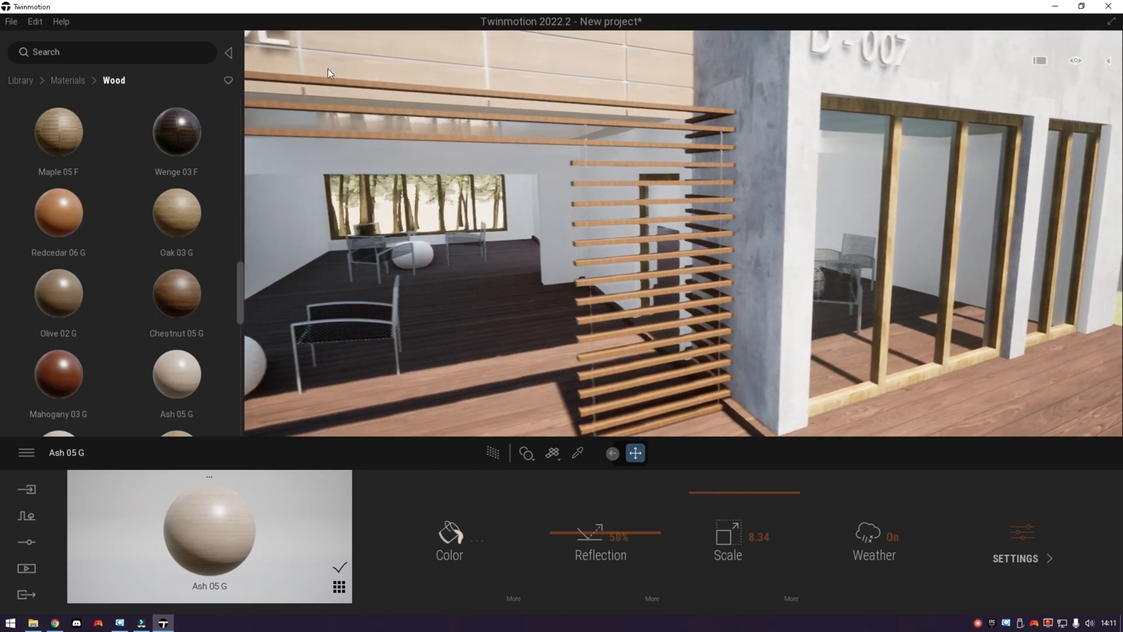
pyautogui.click(67, 82)
pyautogui.click(73, 128)
pyautogui.moveTo(73, 128); pyautogui.dragTo(844, 235)
pyautogui.press('d')
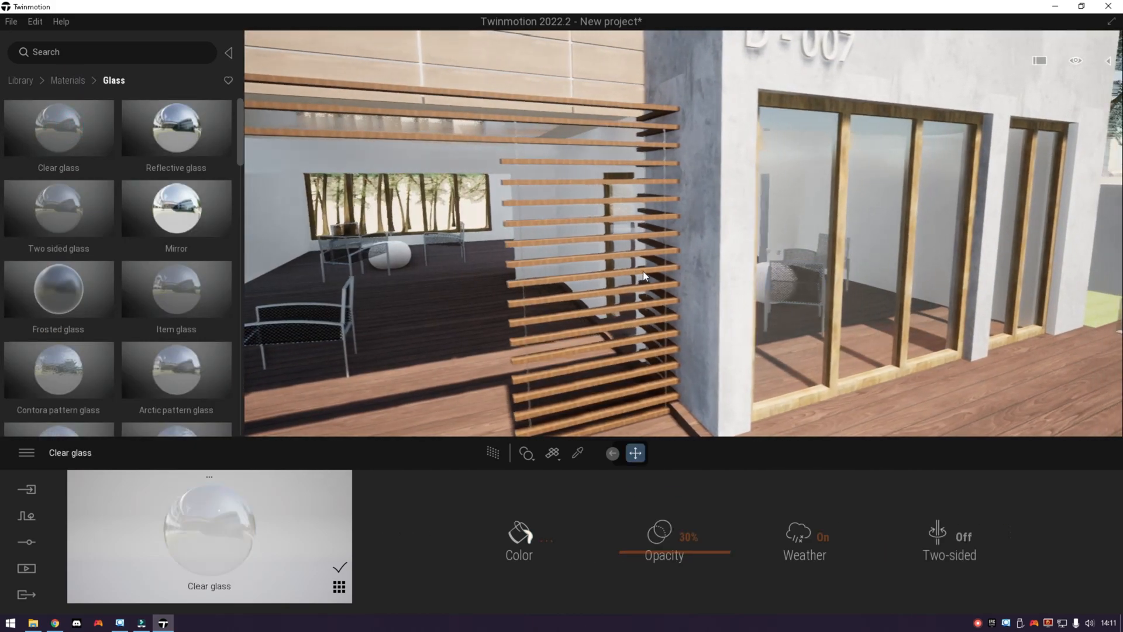
pyautogui.press('d')
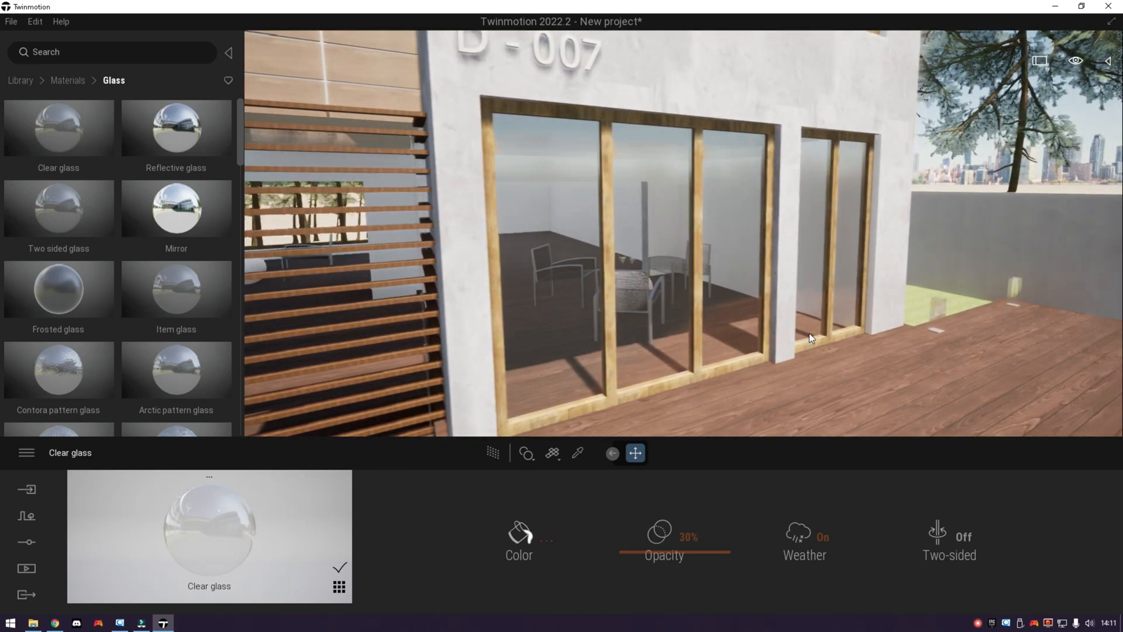
pyautogui.press('s')
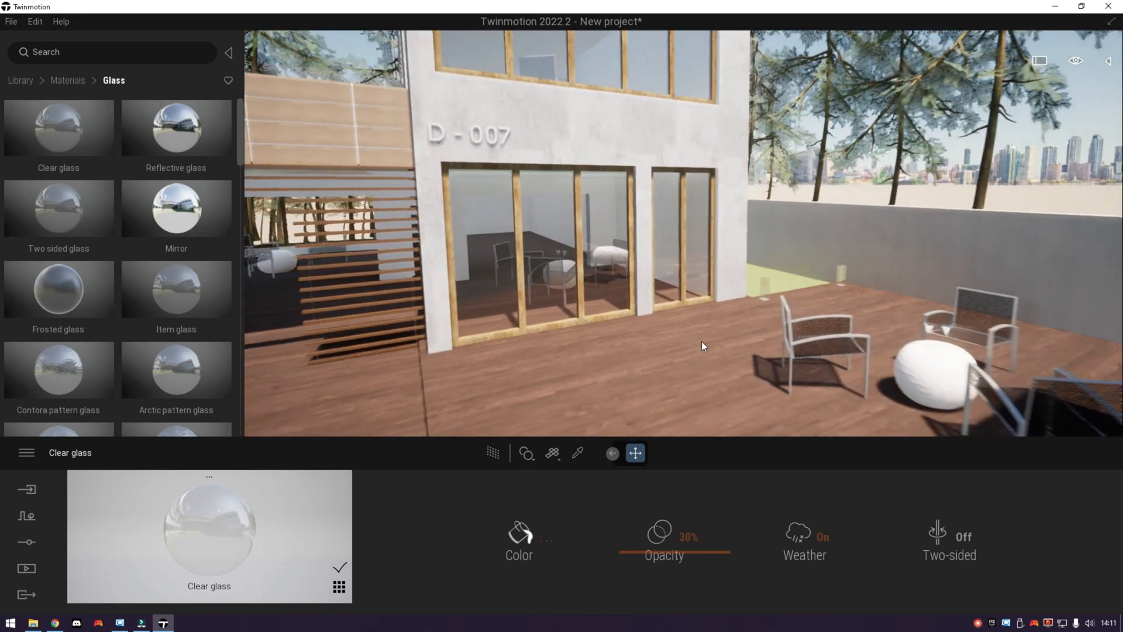
# - Review the building exterior and the saved Image1 view, and exit media mode
pyautogui.moveTo(700, 344); pyautogui.dragTo(632, 316, button='right')
pyautogui.press('w')
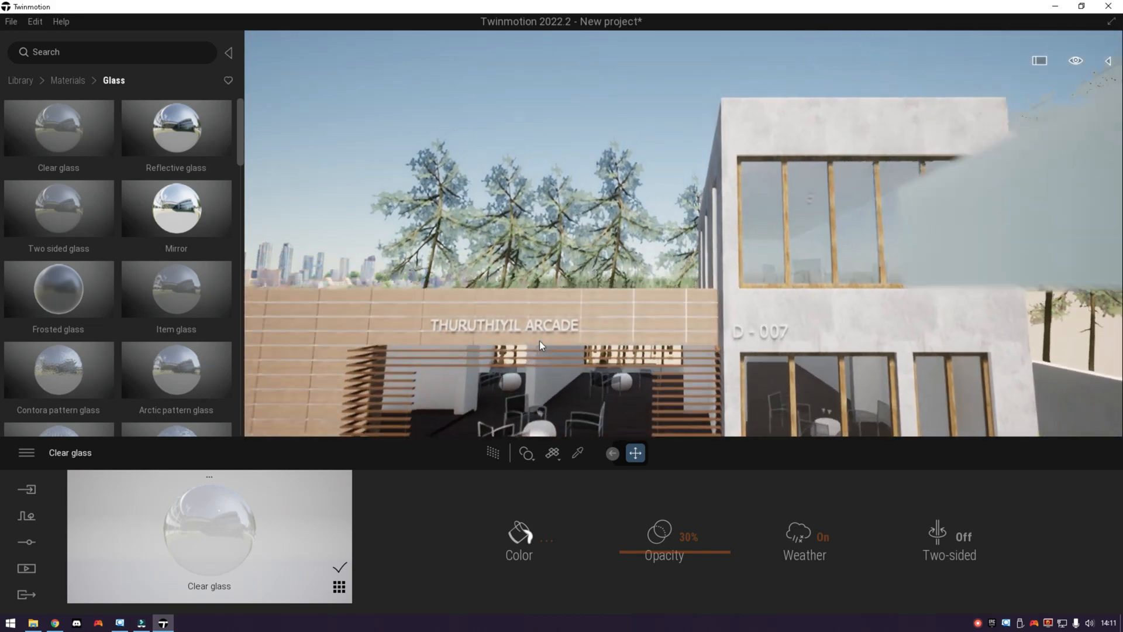
pyautogui.press('w')
pyautogui.moveTo(559, 356); pyautogui.dragTo(571, 324, button='right')
pyautogui.press('s')
pyautogui.click(26, 568)
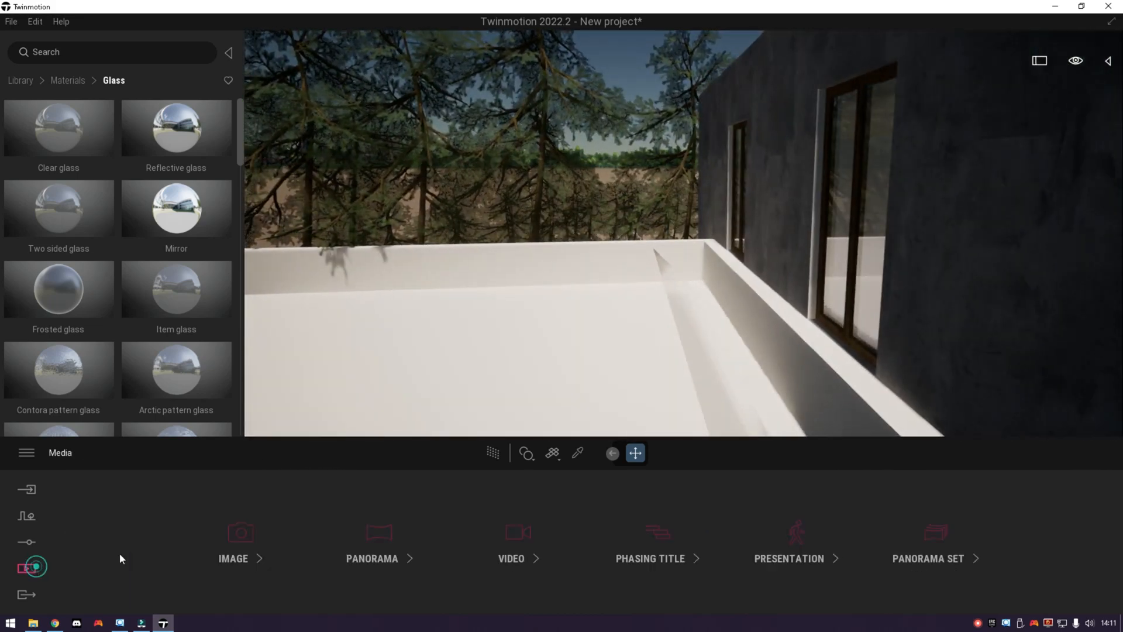
pyautogui.click(233, 531)
pyautogui.click(257, 523)
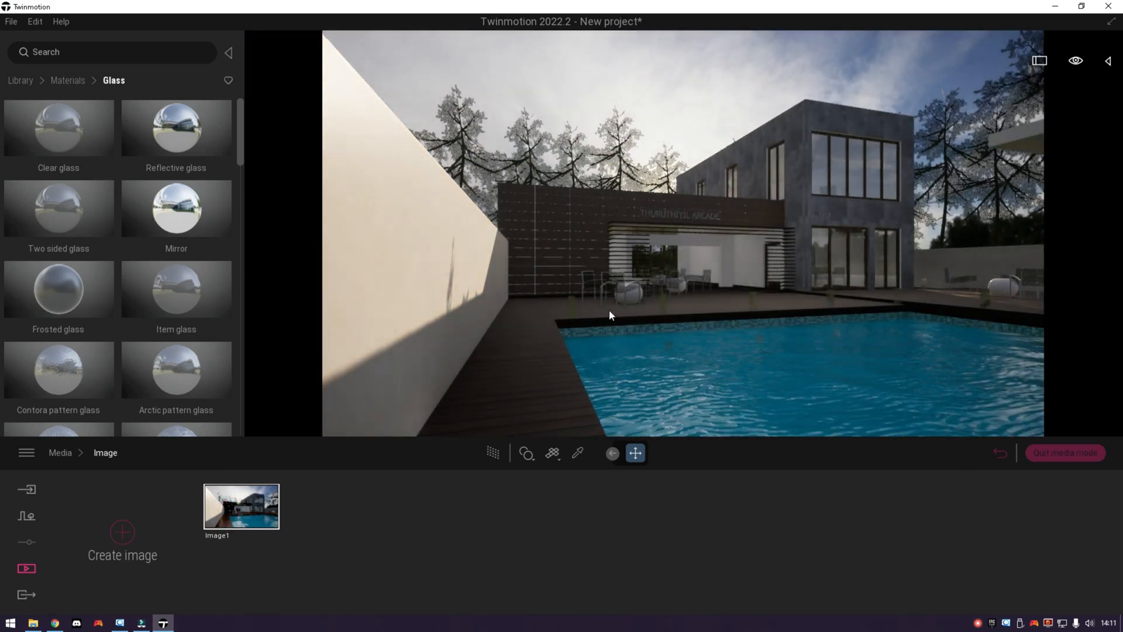
pyautogui.click(1065, 453)
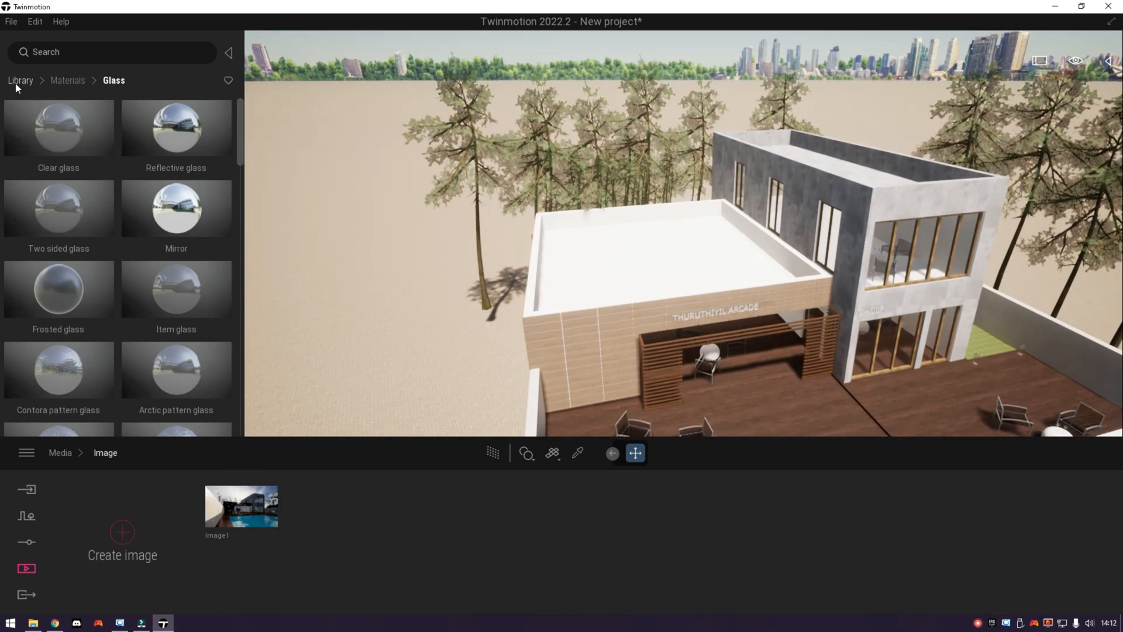
# - Set up vegetation painting with the Norway Spruce from the library's Trees category
pyautogui.click(20, 80)
pyautogui.click(176, 149)
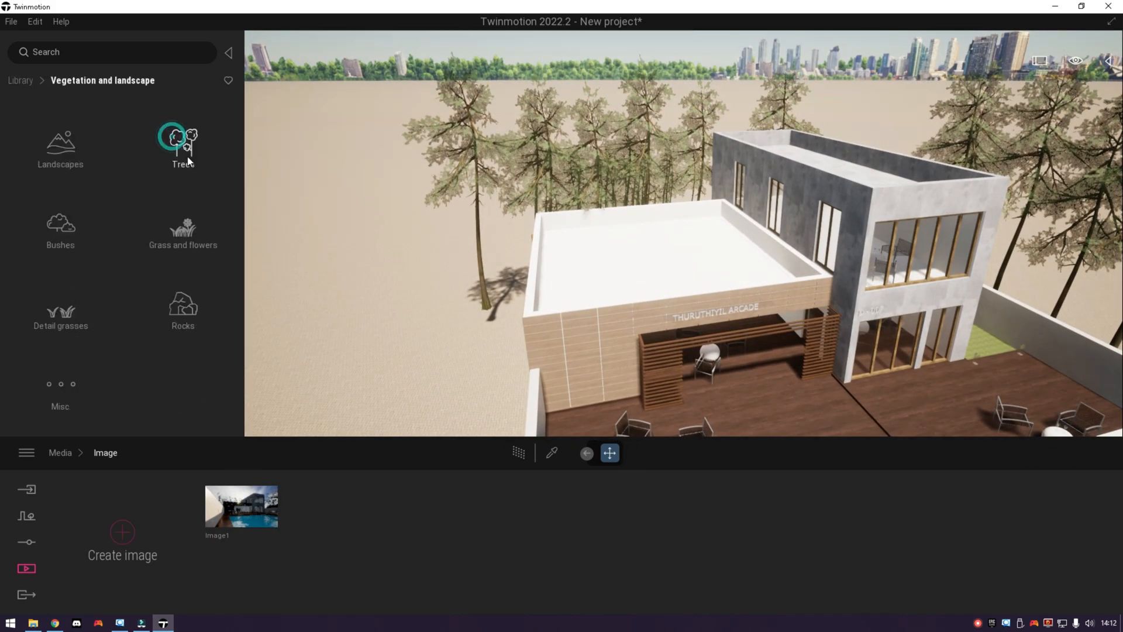
pyautogui.click(175, 139)
pyautogui.scroll(-1, 125, 300)
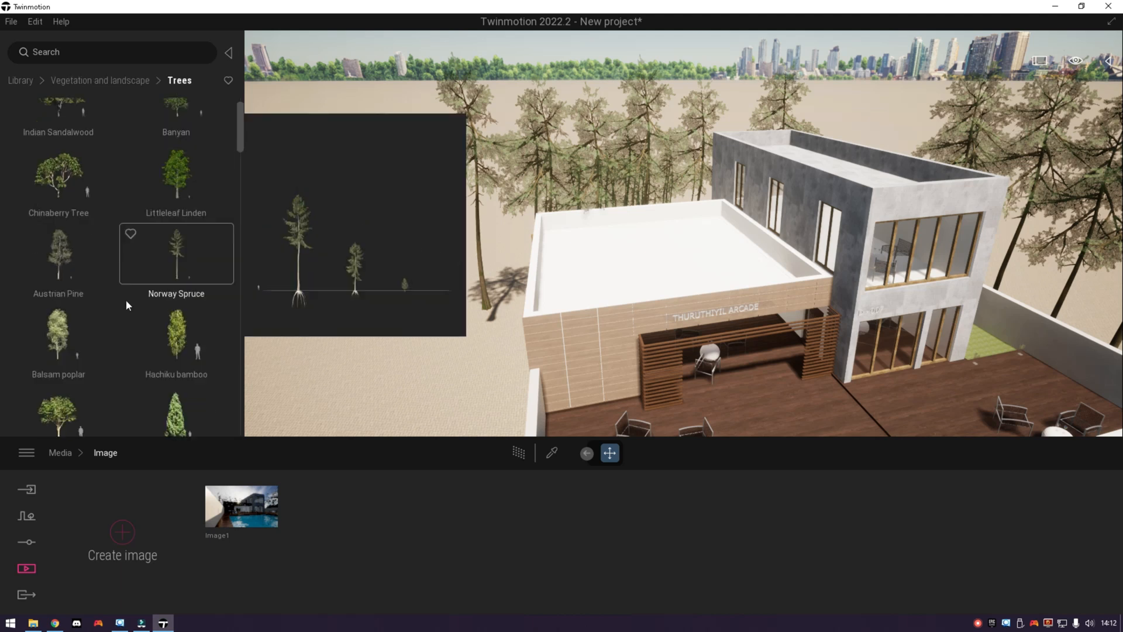
pyautogui.click(184, 266)
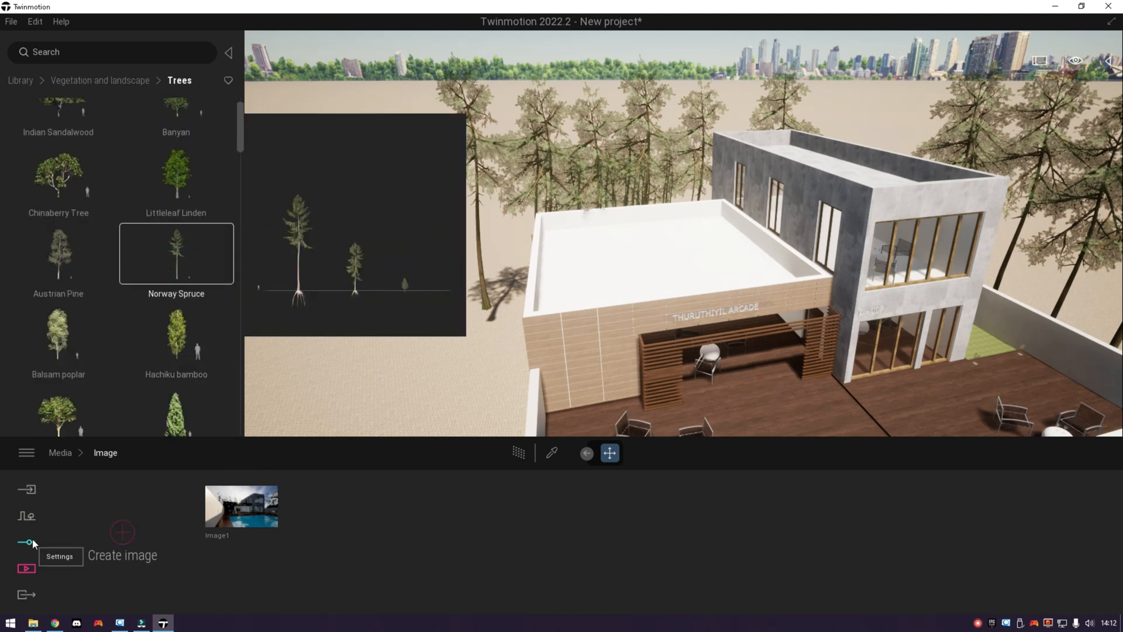
pyautogui.click(26, 515)
pyautogui.click(508, 532)
pyautogui.moveTo(184, 266); pyautogui.dragTo(130, 529)
# - Add the Austrian Pine and Koyama spruce to the vegetation paint set
pyautogui.scroll(1, 115, 328)
pyautogui.scroll(-2, 99, 316)
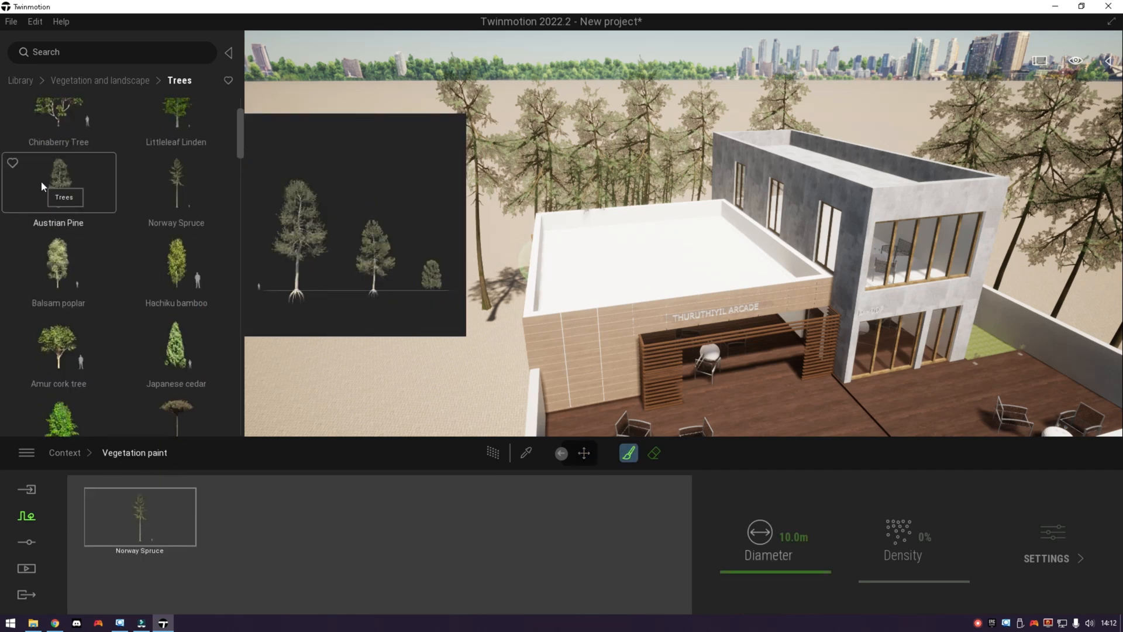
pyautogui.moveTo(41, 180)
pyautogui.mouseDown()
pyautogui.moveTo(148, 281)
pyautogui.moveTo(239, 529)
pyautogui.mouseUp()
pyautogui.scroll(-7, 150, 336)
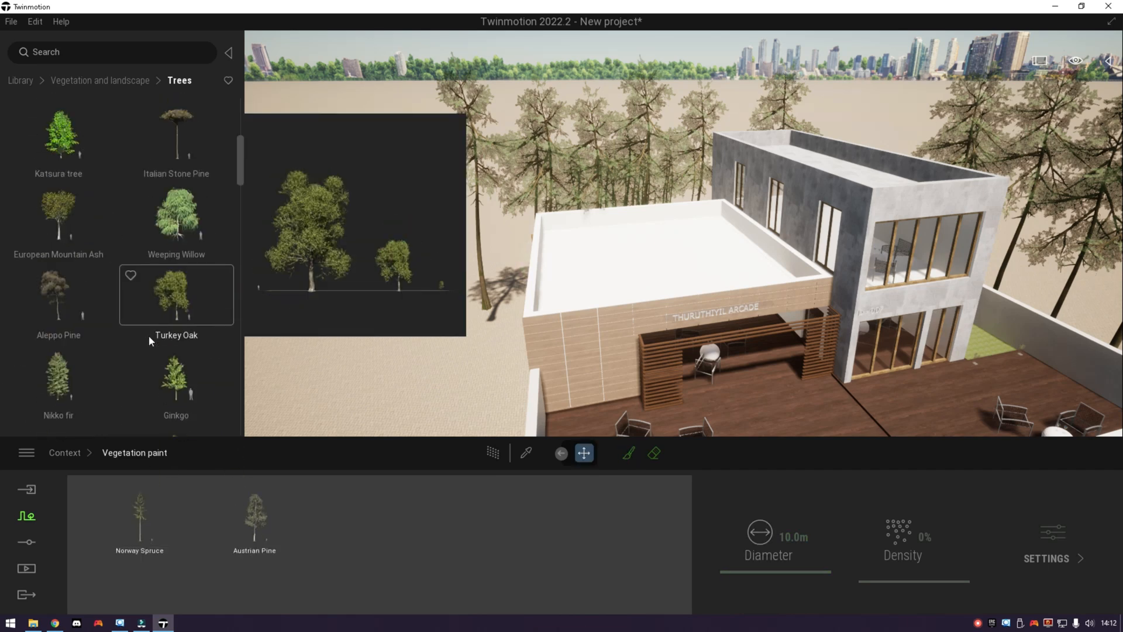
pyautogui.scroll(-3, 176, 257)
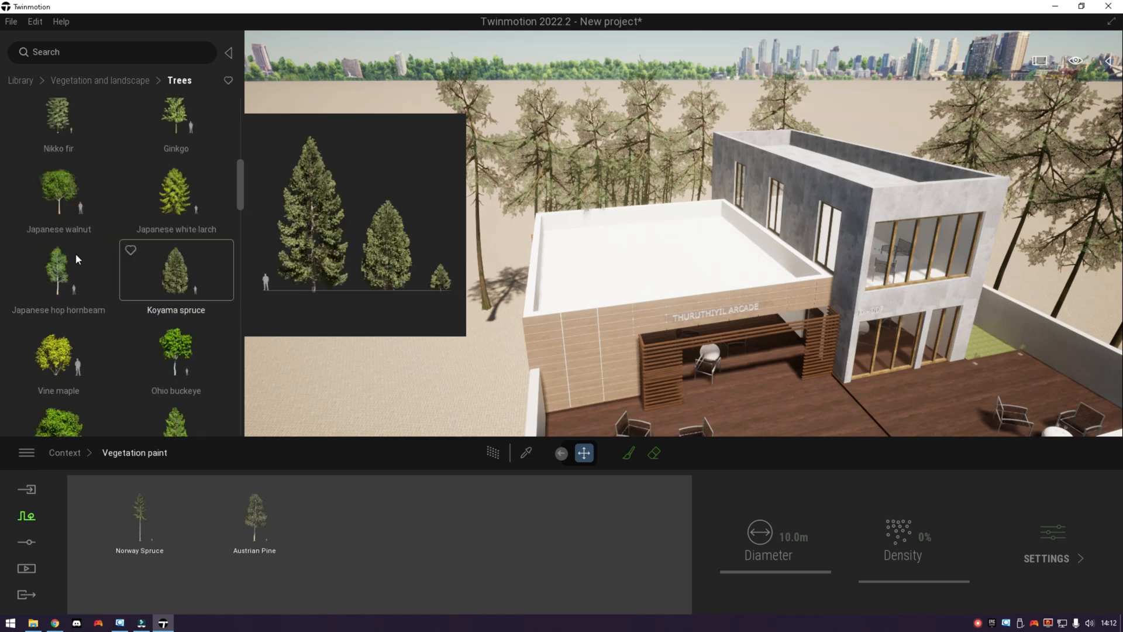
pyautogui.moveTo(175, 271)
pyautogui.mouseDown()
pyautogui.moveTo(310, 536)
pyautogui.moveTo(351, 518)
pyautogui.mouseUp()
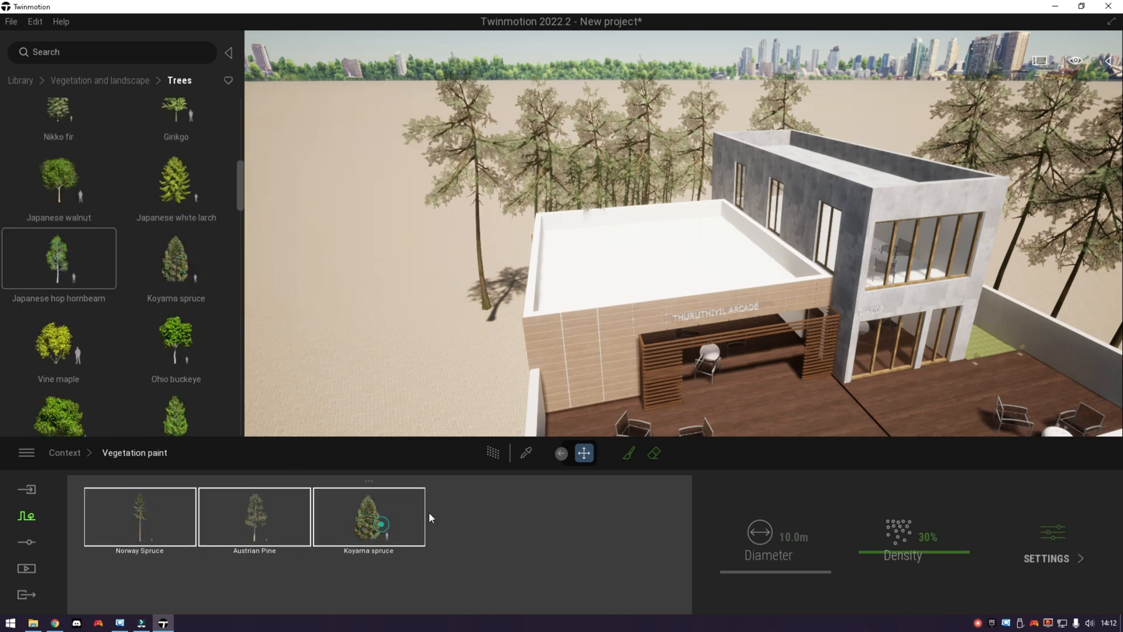
# - Paint the three tree species along the open ground beside and behind the house with a 10.0 m brush
pyautogui.click(629, 453)
pyautogui.scroll(-5, 457, 336)
pyautogui.moveTo(418, 338)
pyautogui.mouseDown()
pyautogui.moveTo(426, 254)
pyautogui.moveTo(446, 234)
pyautogui.mouseUp()
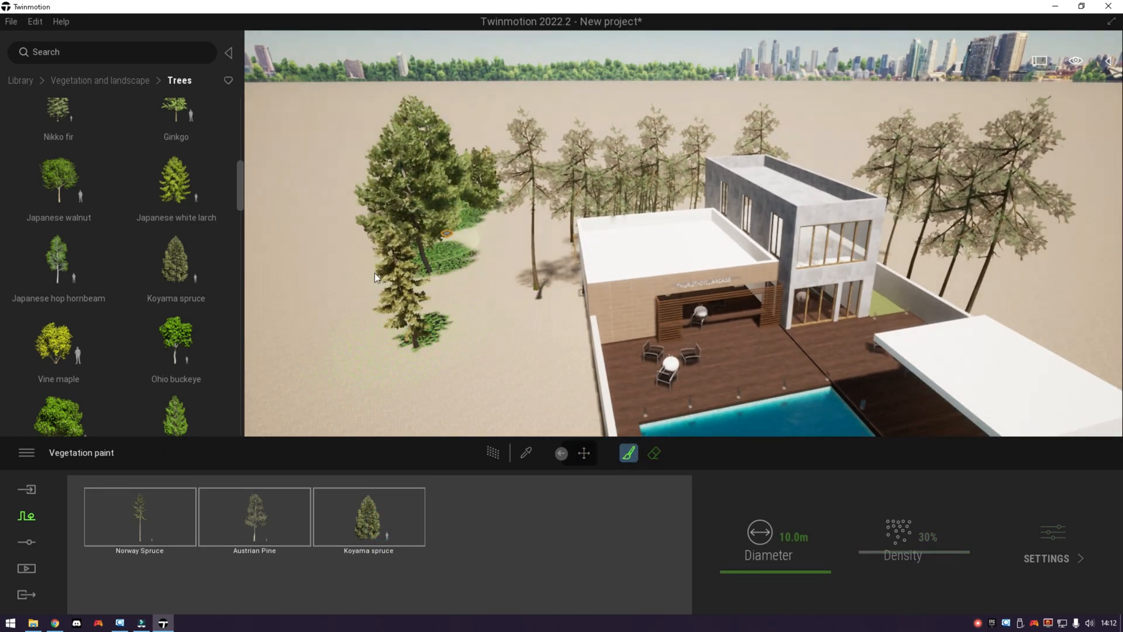
pyautogui.scroll(5, 511, 313)
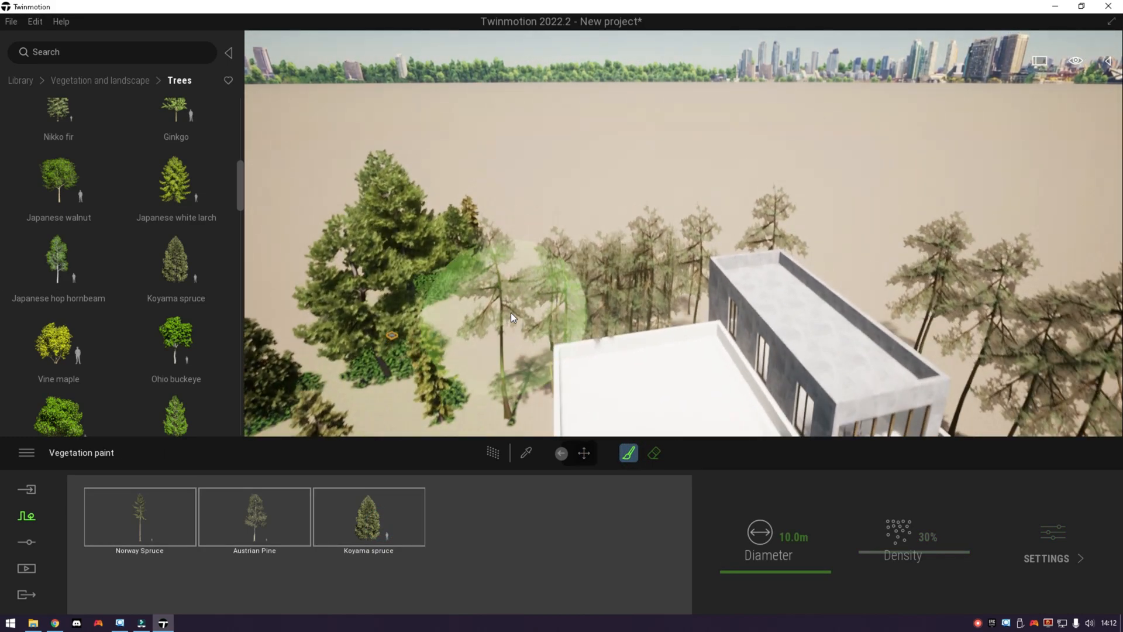
pyautogui.press('e')
pyautogui.moveTo(550, 243); pyautogui.dragTo(602, 255, button='right')
pyautogui.press('e')
pyautogui.press('e')
pyautogui.moveTo(602, 255)
pyautogui.mouseDown()
pyautogui.moveTo(820, 187)
pyautogui.moveTo(970, 261)
pyautogui.mouseUp()
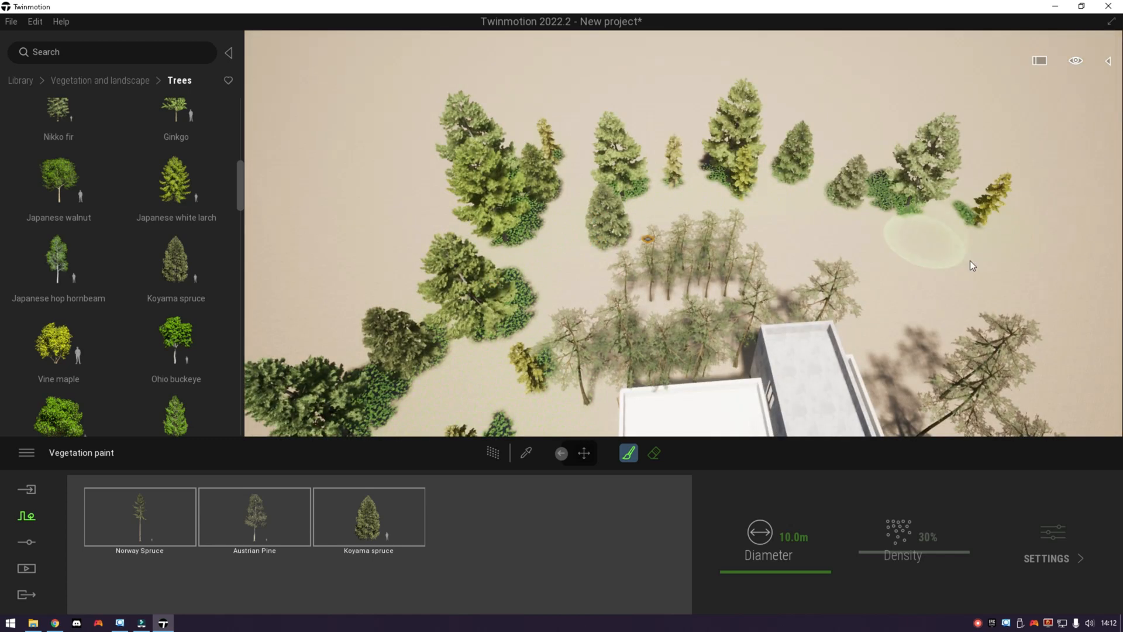
# - Extend the painted trees down both sides of the house and add a second row on the far side
pyautogui.scroll(-4, 440, 154)
pyautogui.moveTo(788, 230)
pyautogui.mouseDown()
pyautogui.moveTo(908, 338)
pyautogui.moveTo(629, 368)
pyautogui.moveTo(452, 370)
pyautogui.mouseUp()
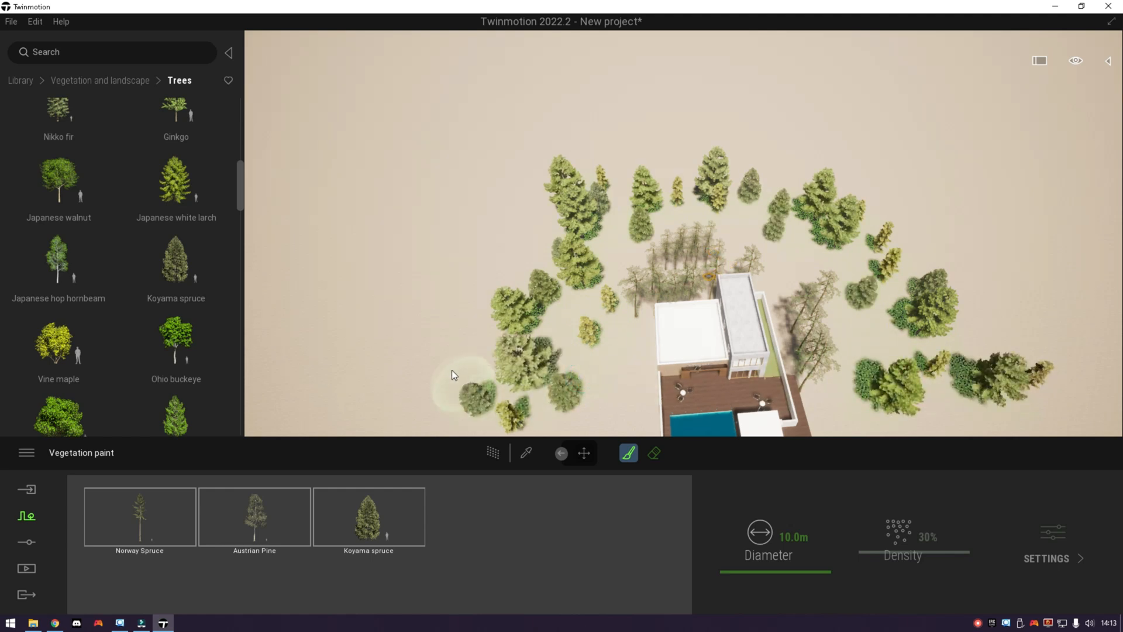
pyautogui.moveTo(806, 177); pyautogui.dragTo(988, 338)
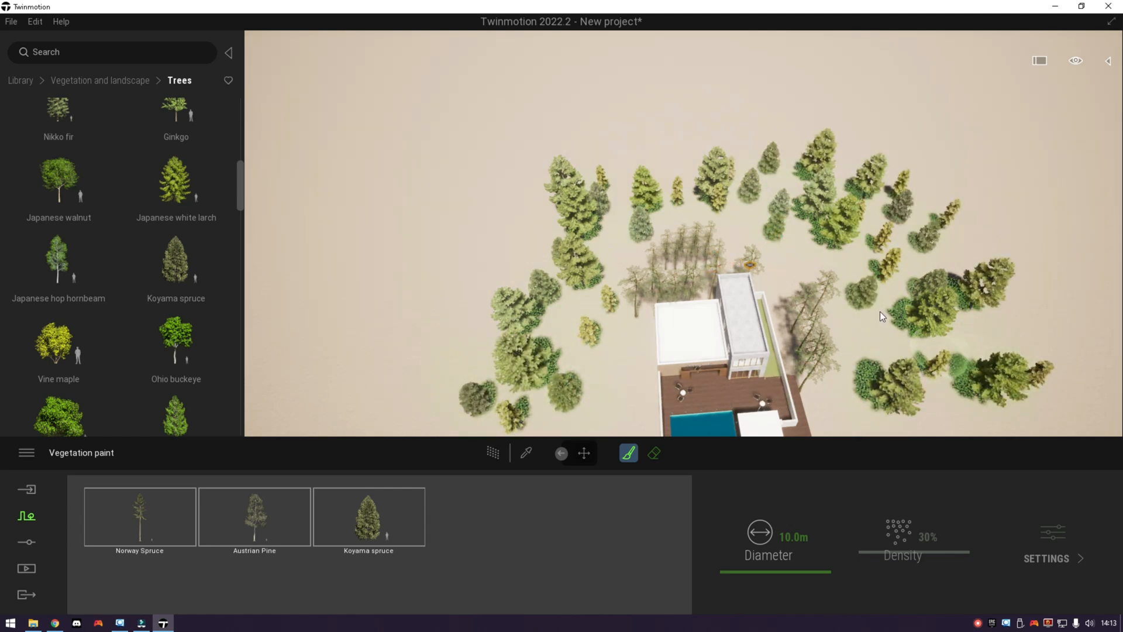
# - Raise the painted vegetation's density to 59% and the age of all its trees to 63%
pyautogui.press('Escape')
pyautogui.moveTo(863, 552)
pyautogui.mouseDown()
pyautogui.moveTo(868, 498)
pyautogui.moveTo(868, 523)
pyautogui.mouseUp()
pyautogui.click(1005, 522)
pyautogui.moveTo(225, 531); pyautogui.dragTo(219, 519)
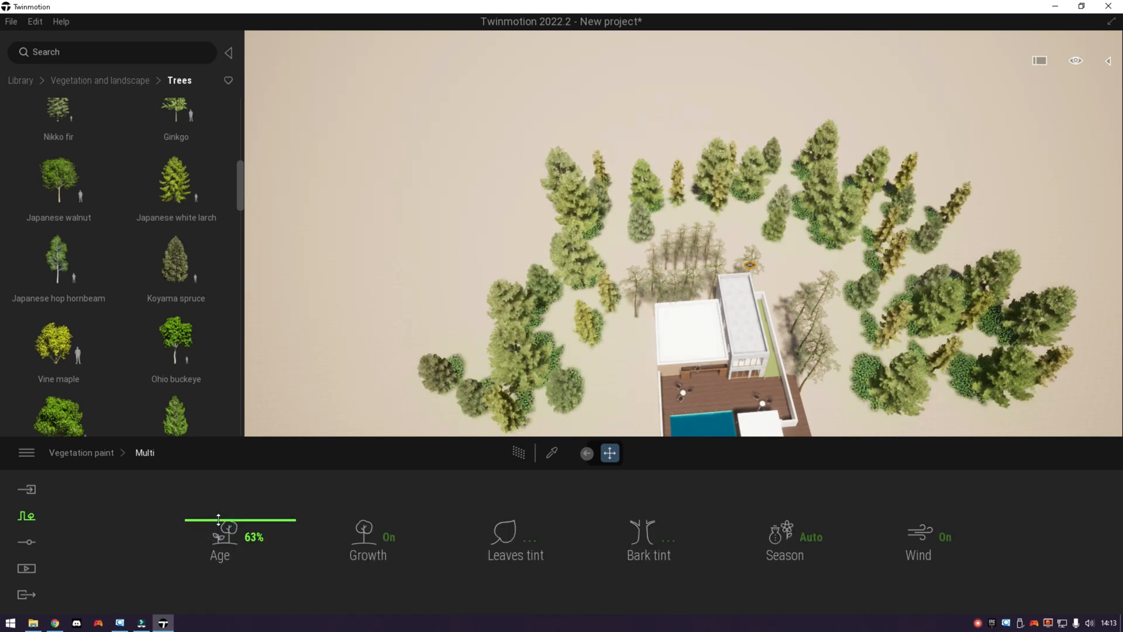
# - Open the saved Image1 view and select Painted vegetation 1 in the scene graph
pyautogui.click(375, 423)
pyautogui.click(253, 543)
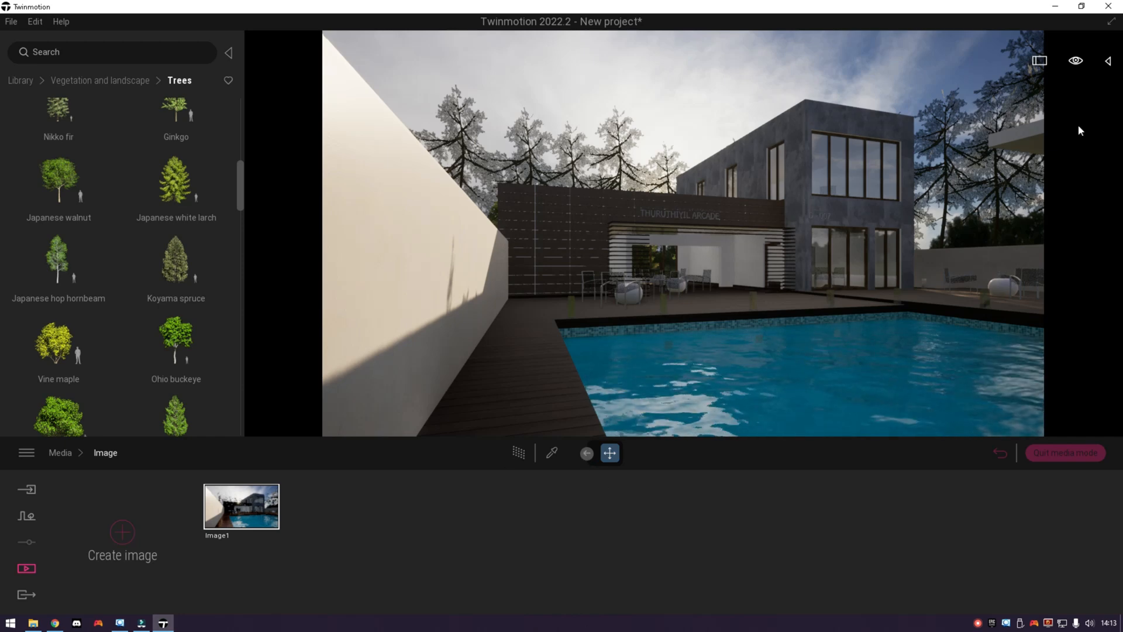
pyautogui.click(1108, 61)
pyautogui.click(996, 379)
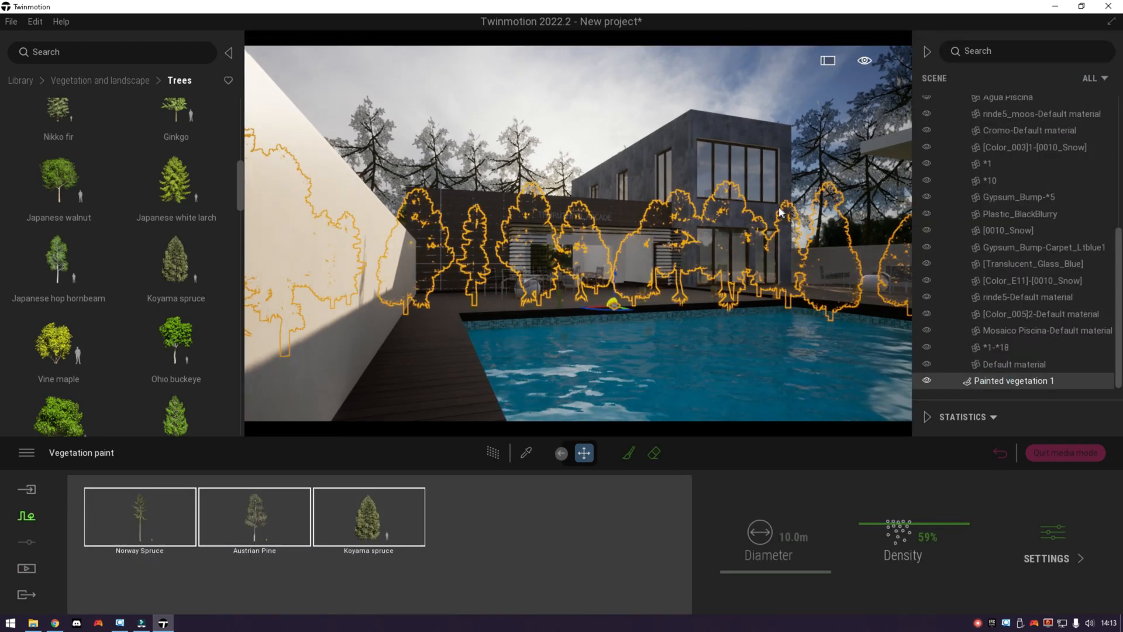
# - From above, move the painted trees across the ground toward the pool side of the house, and deselect them
pyautogui.press('Escape')
pyautogui.press('e')
pyautogui.press('e')
pyautogui.moveTo(763, 227)
pyautogui.mouseDown(button='right')
pyautogui.moveTo(614, 328)
pyautogui.moveTo(590, 224)
pyautogui.moveTo(748, 233)
pyautogui.mouseUp(button='right')
pyautogui.press('s')
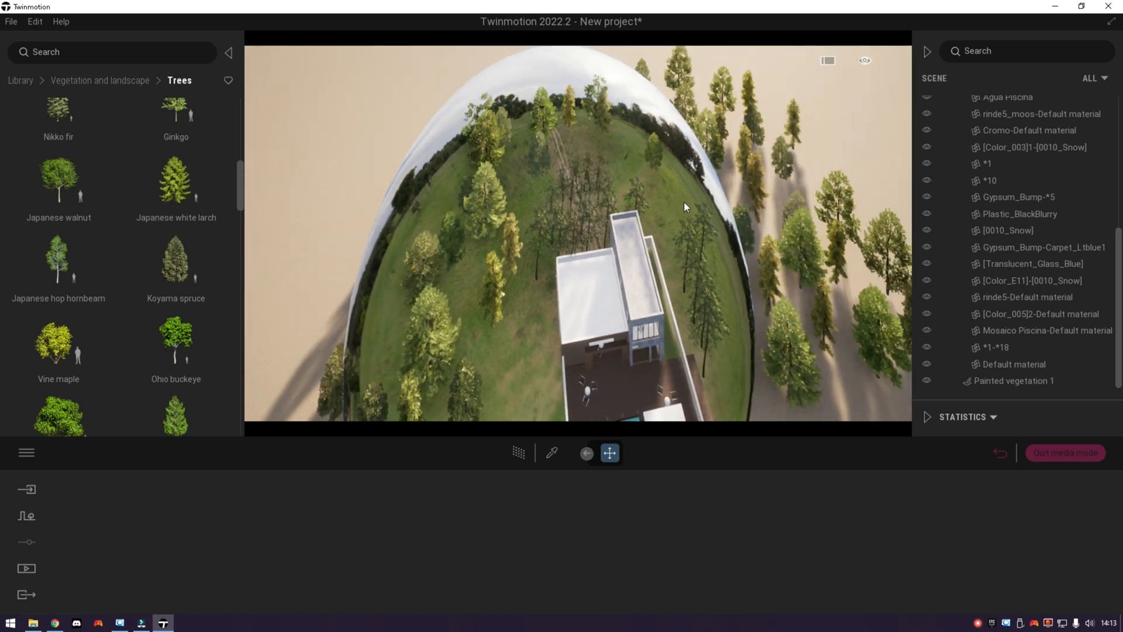
pyautogui.click(512, 74)
pyautogui.moveTo(524, 300); pyautogui.dragTo(450, 378)
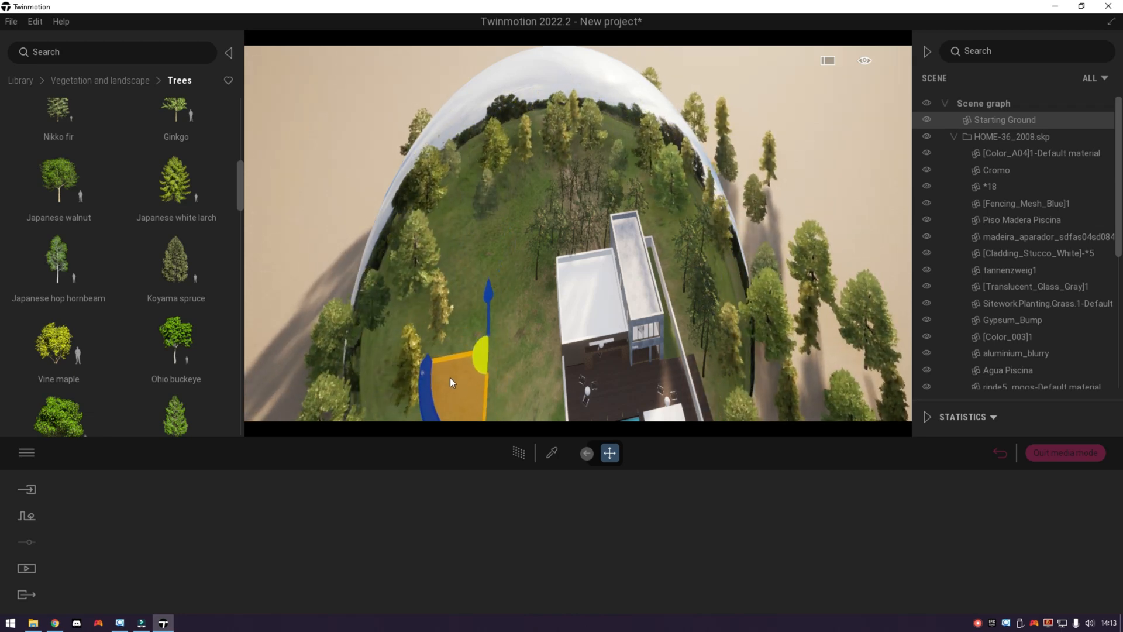
pyautogui.click(829, 140)
# - Open the saved Image1 view and bring up its Backdrop HDRI lighting settings
pyautogui.click(28, 568)
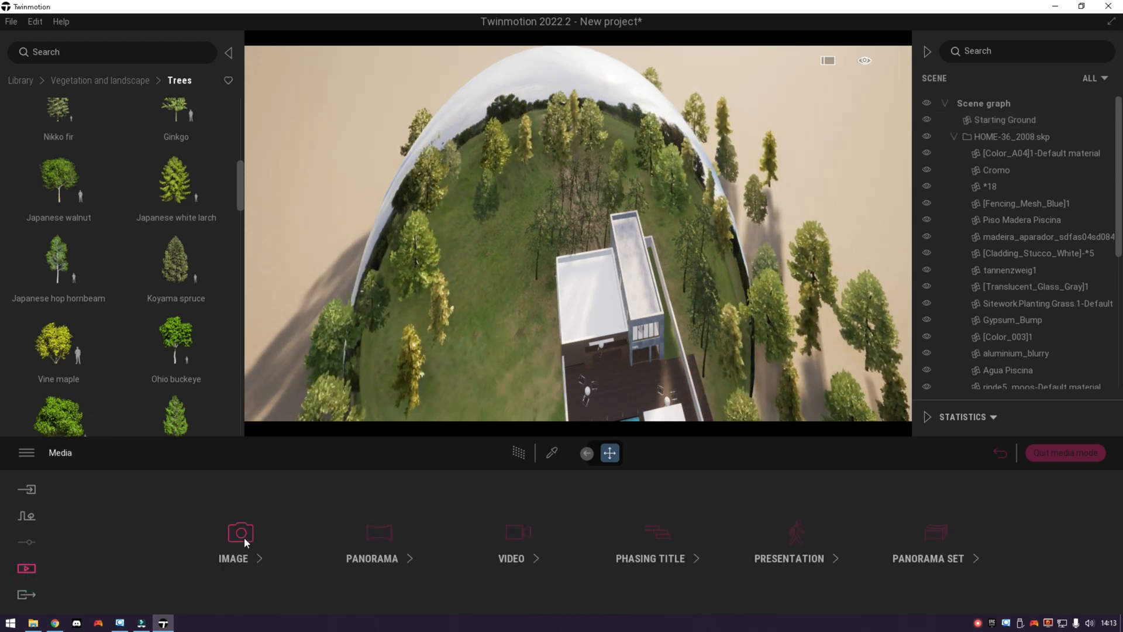
pyautogui.click(238, 532)
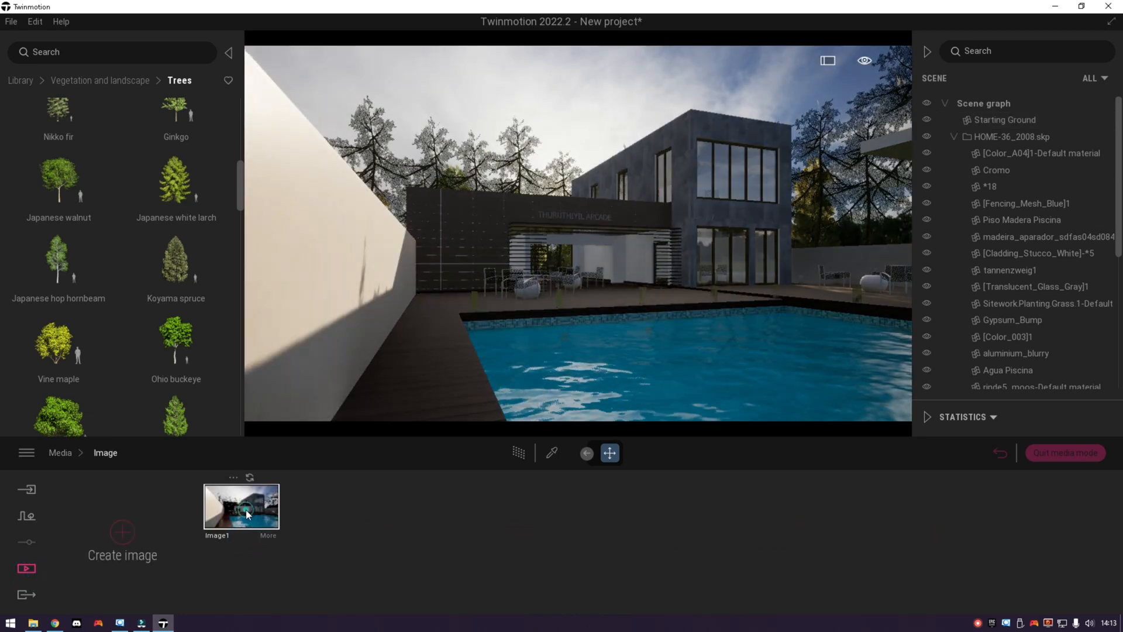
pyautogui.click(518, 452)
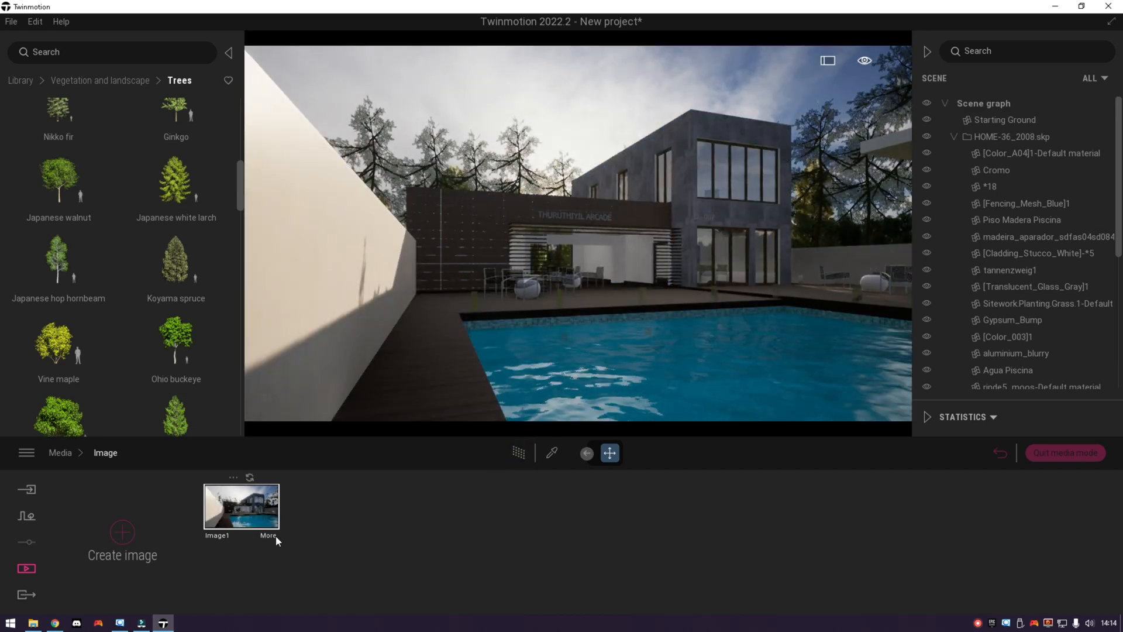
pyautogui.click(276, 534)
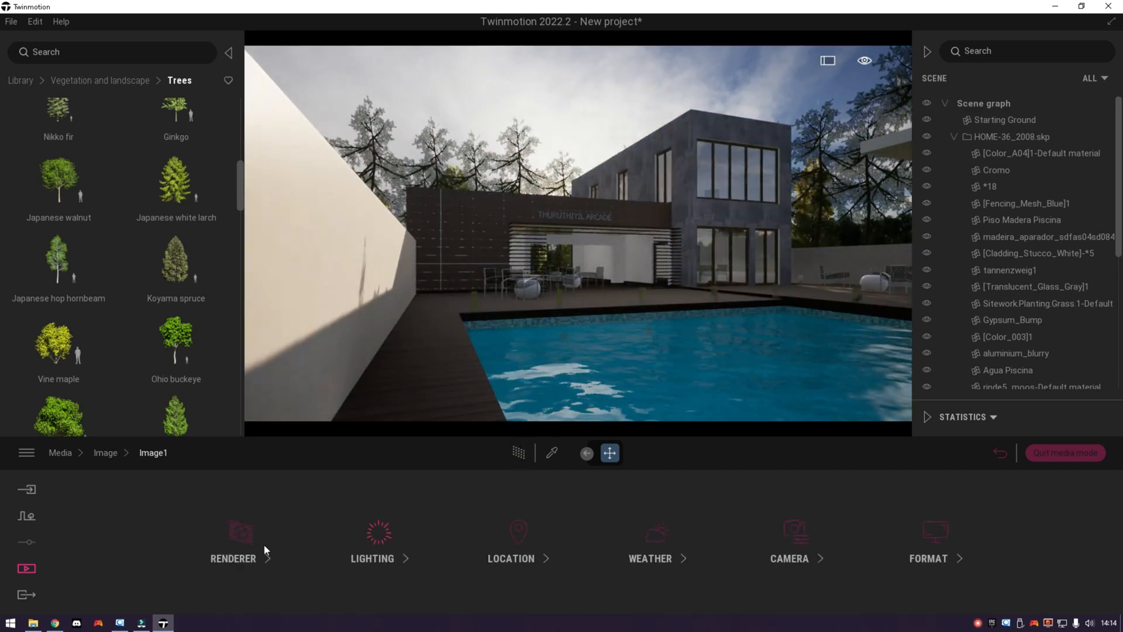
pyautogui.click(374, 538)
pyautogui.click(239, 541)
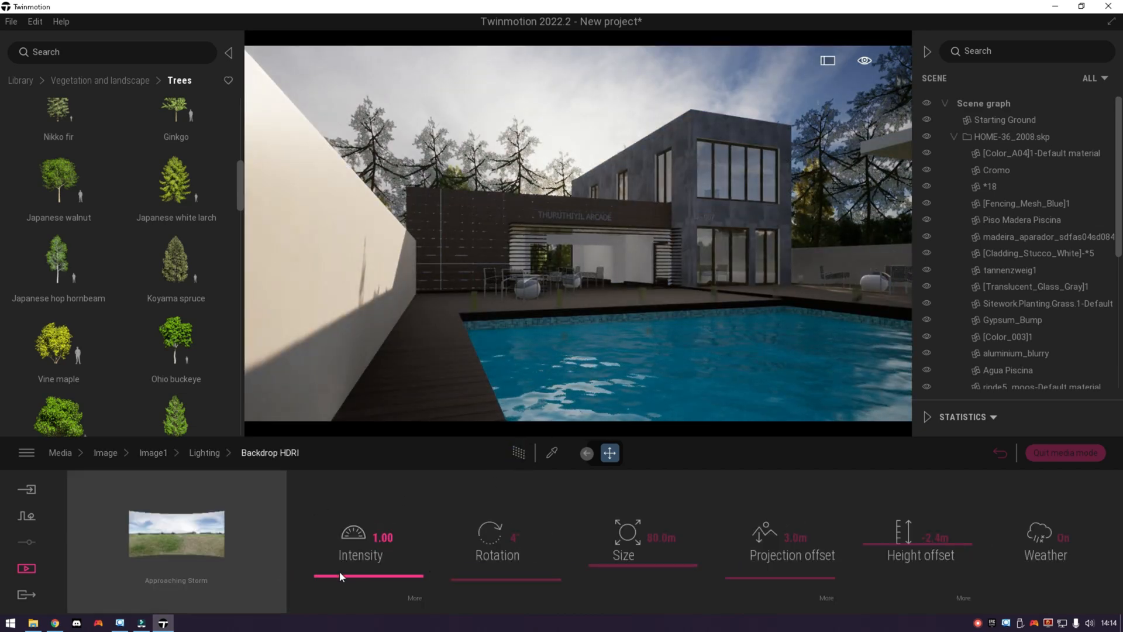
# - Render the view with the Path Tracer at Medium quality and set the backdrop HDRI intensity to 4.00
pyautogui.click(518, 453)
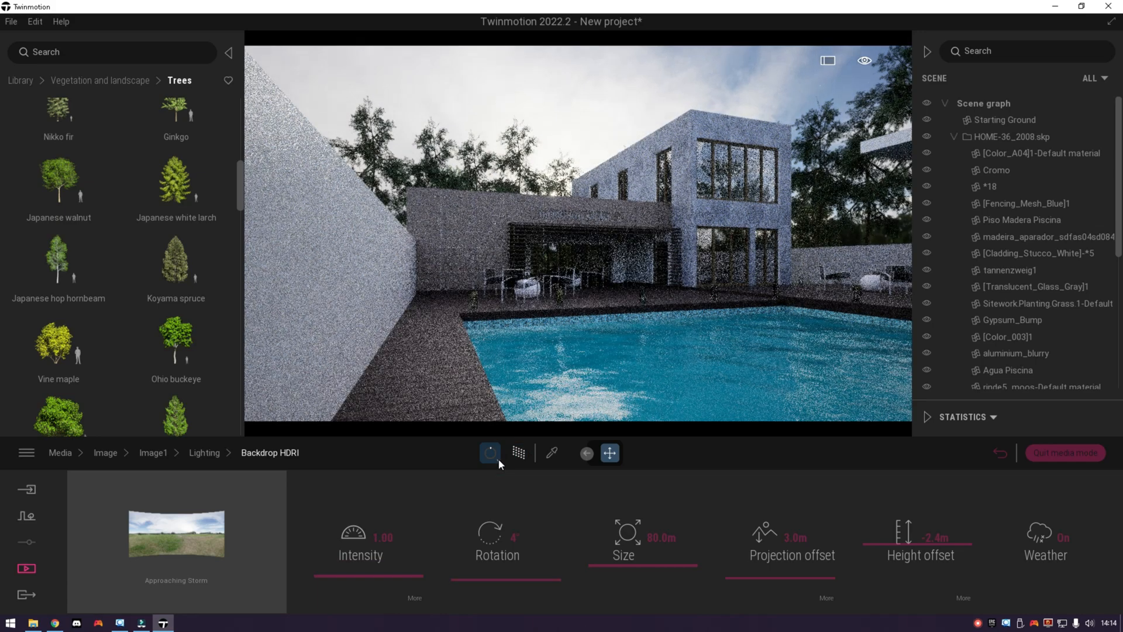
pyautogui.click(499, 459)
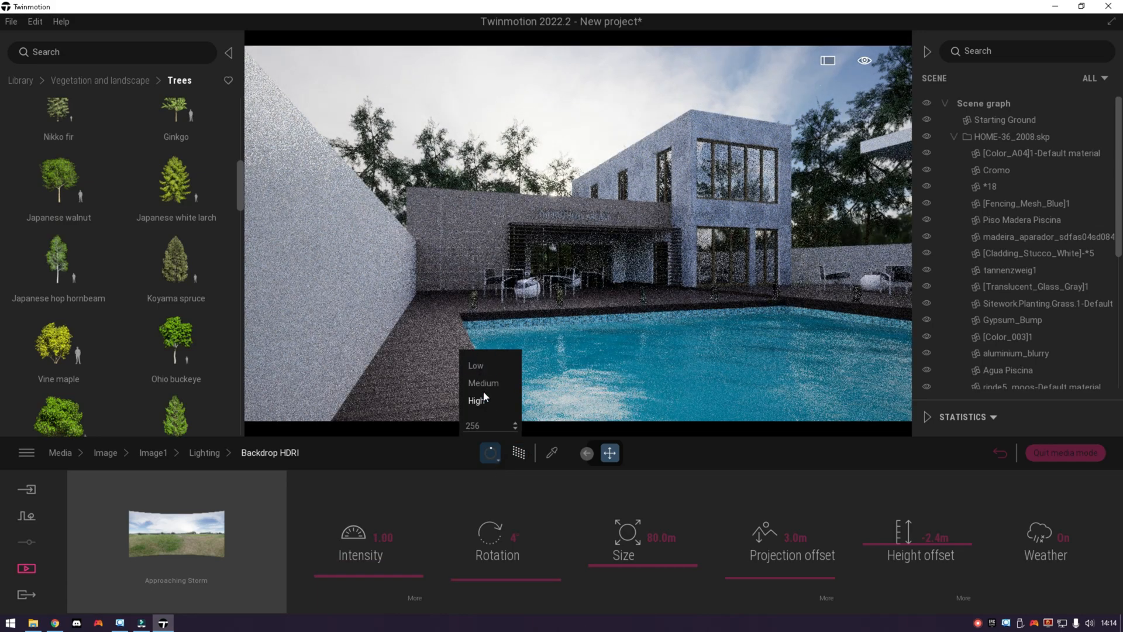
pyautogui.click(476, 400)
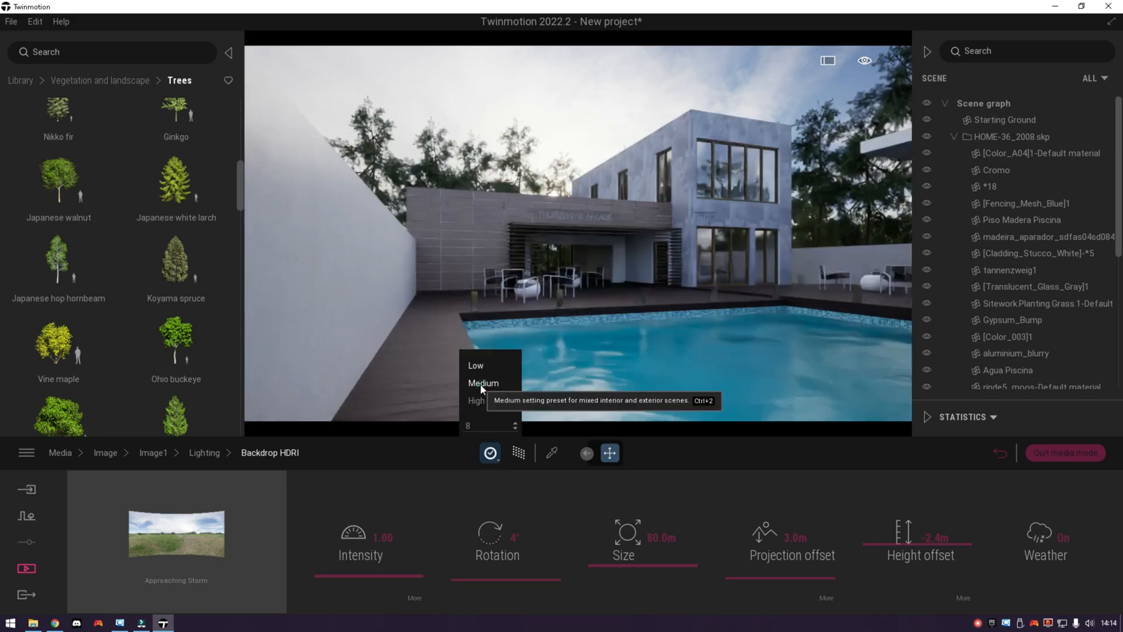
pyautogui.click(482, 385)
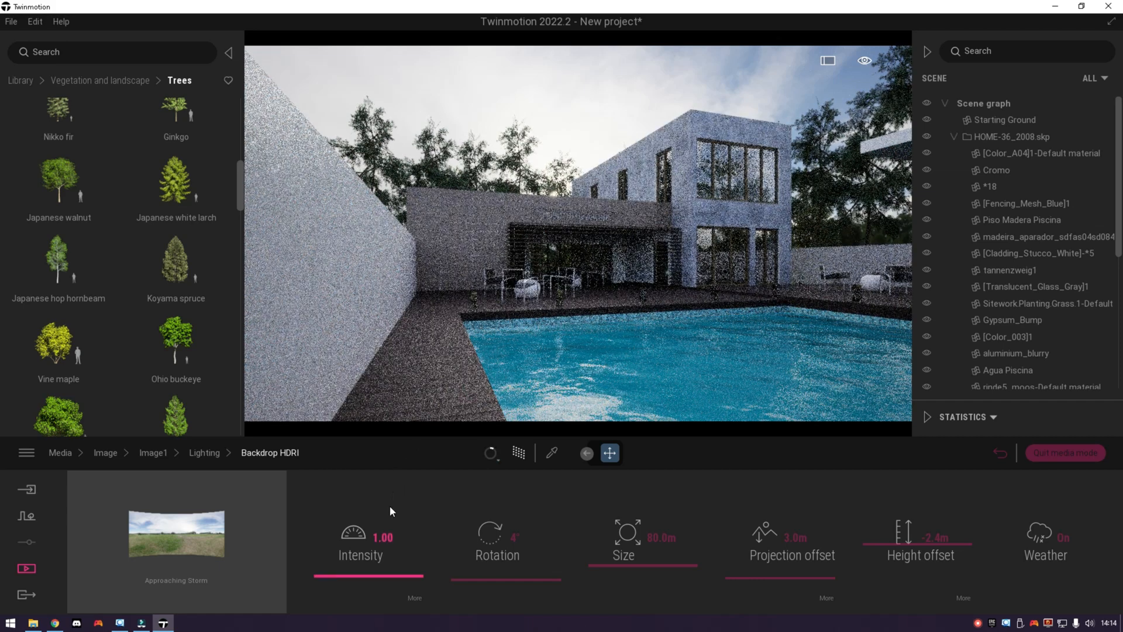
pyautogui.click(375, 537)
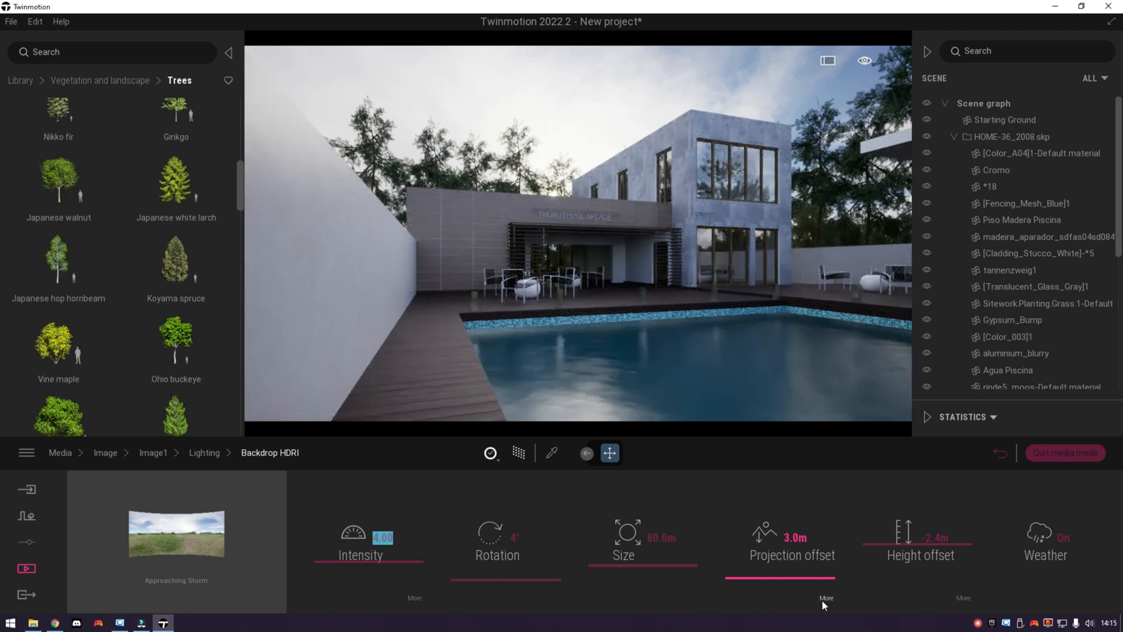
# - Pick the pool's water material and set its turbidity to 70% and caustics size to 26%
pyautogui.click(552, 453)
pyautogui.click(637, 377)
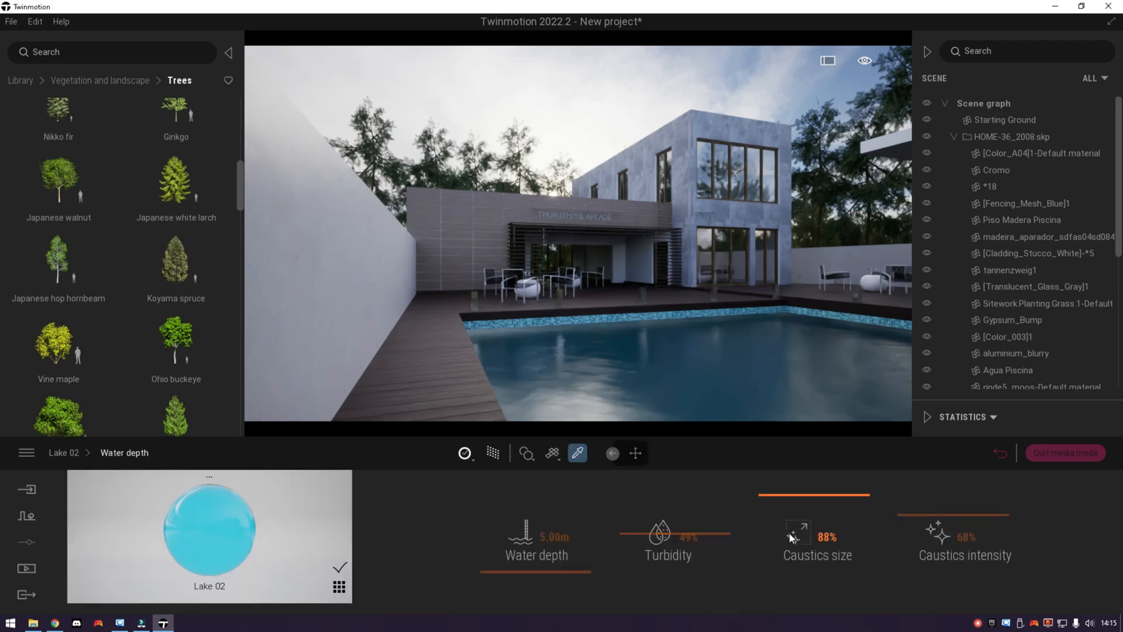
pyautogui.click(627, 575)
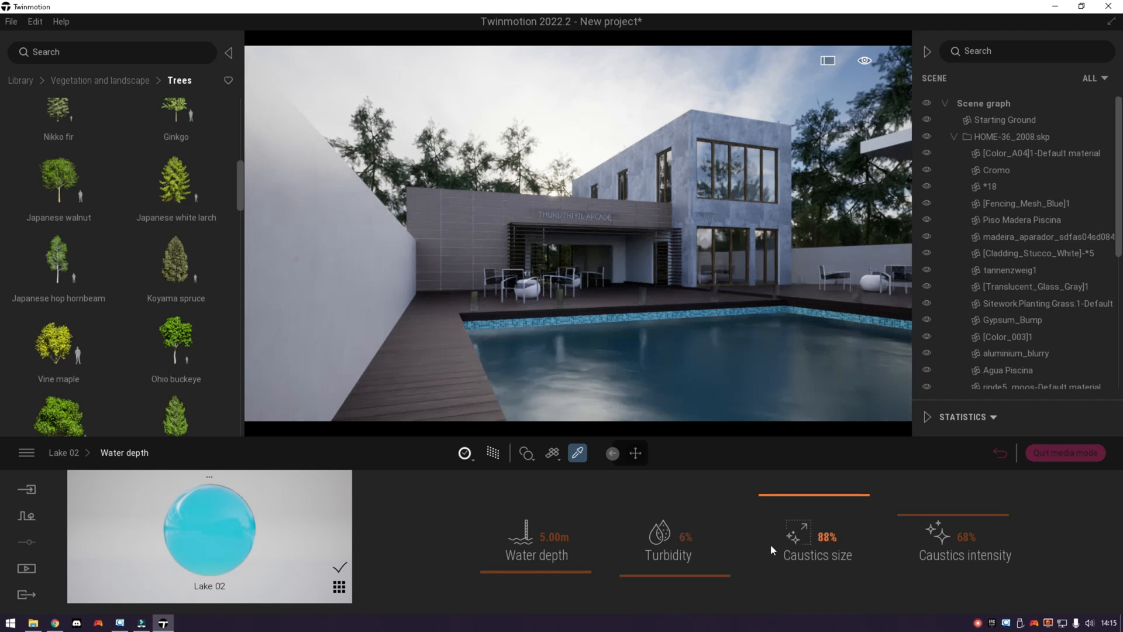
pyautogui.moveTo(645, 550); pyautogui.dragTo(639, 557)
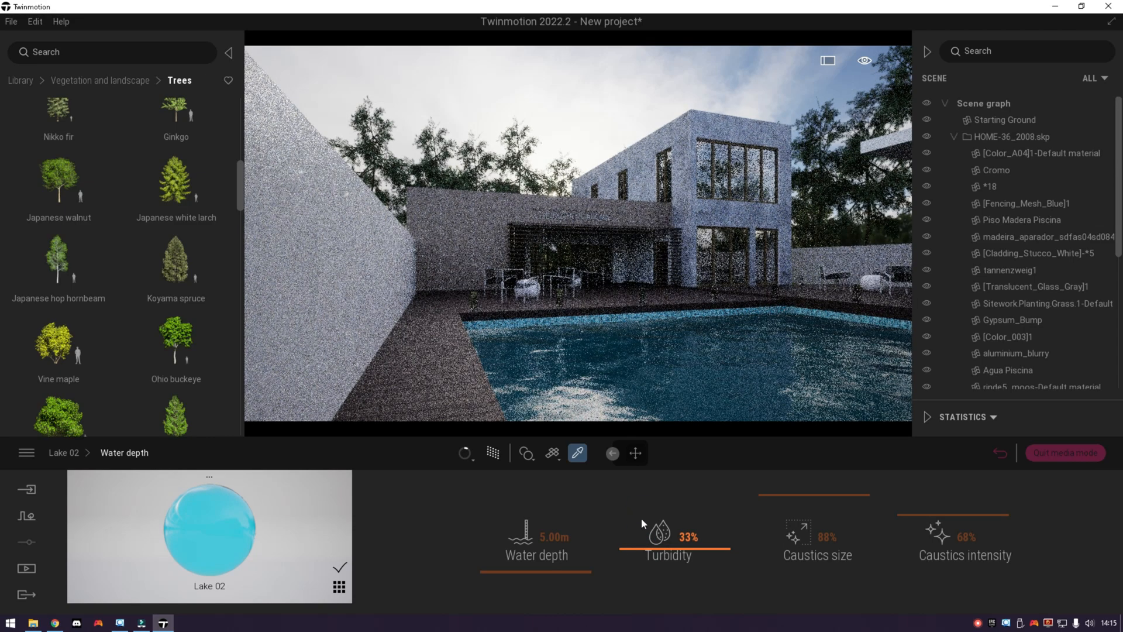
pyautogui.click(641, 519)
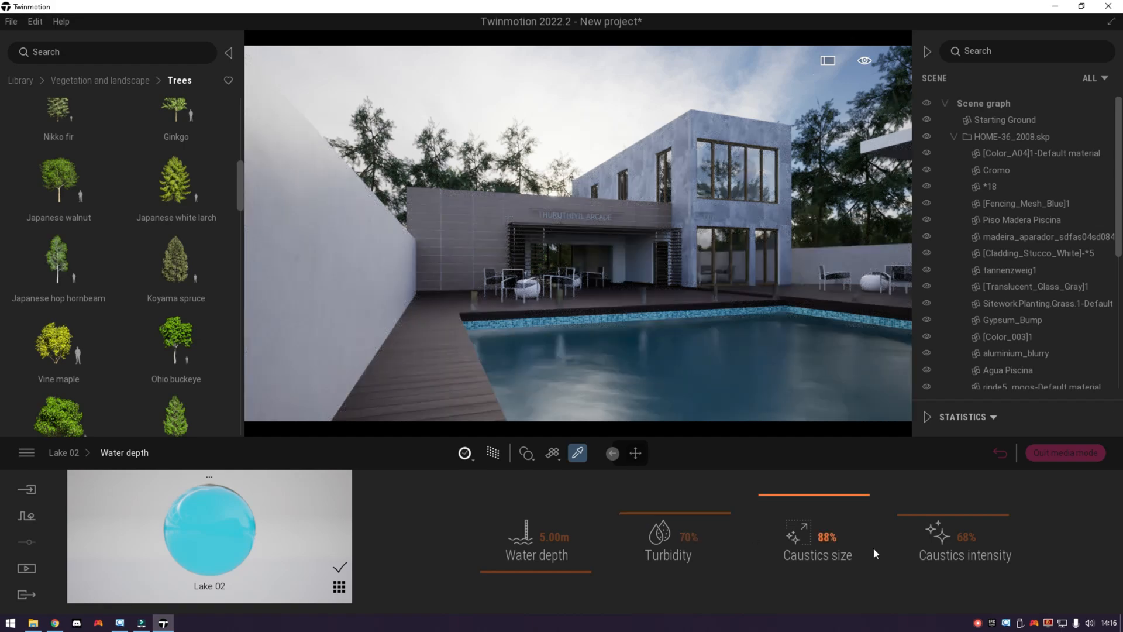
pyautogui.moveTo(774, 543); pyautogui.dragTo(781, 555)
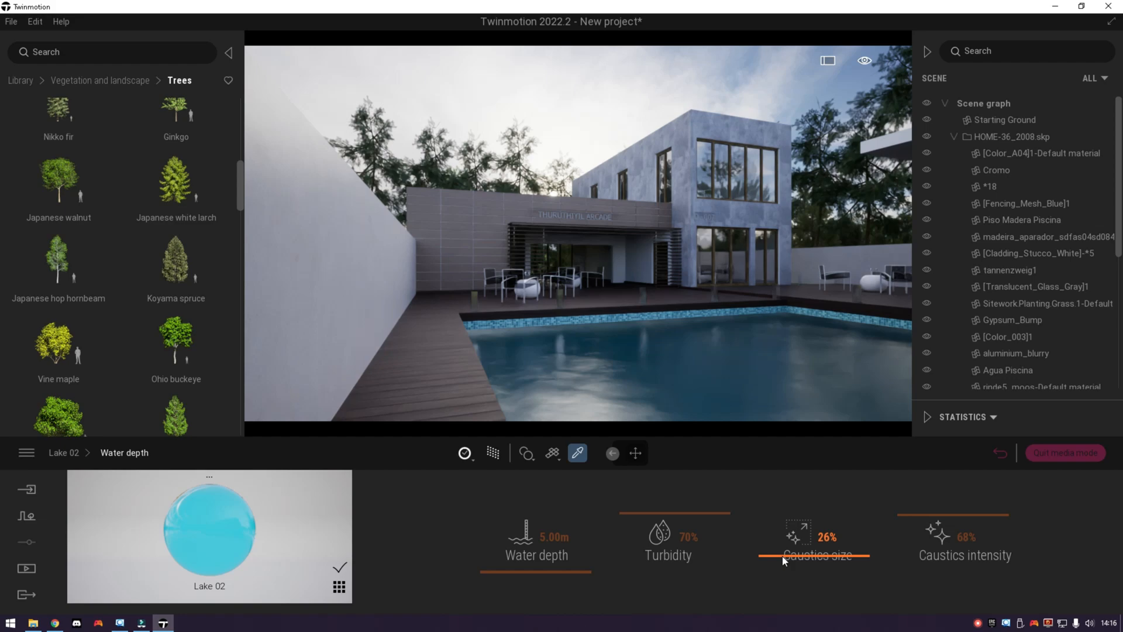
# - Leave media mode and place an omnidirectional light from the library just below the ceiling of the open ground-floor room
pyautogui.click(1037, 452)
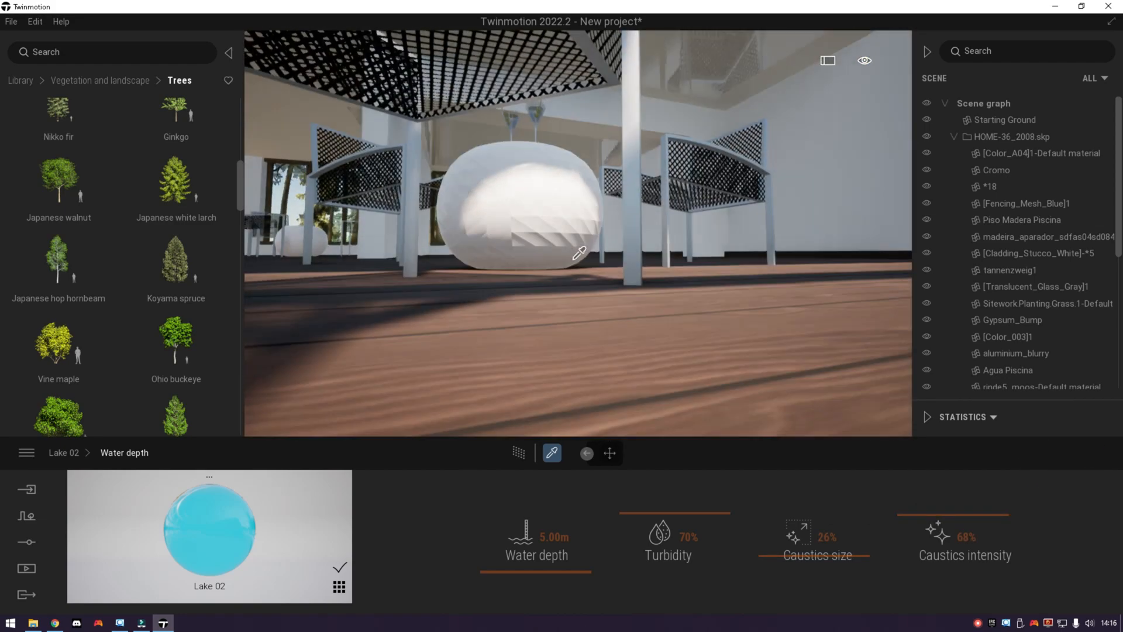
pyautogui.press('s')
pyautogui.moveTo(573, 259); pyautogui.dragTo(549, 189, button='right')
pyautogui.press('w')
pyautogui.press('s')
pyautogui.click(550, 187)
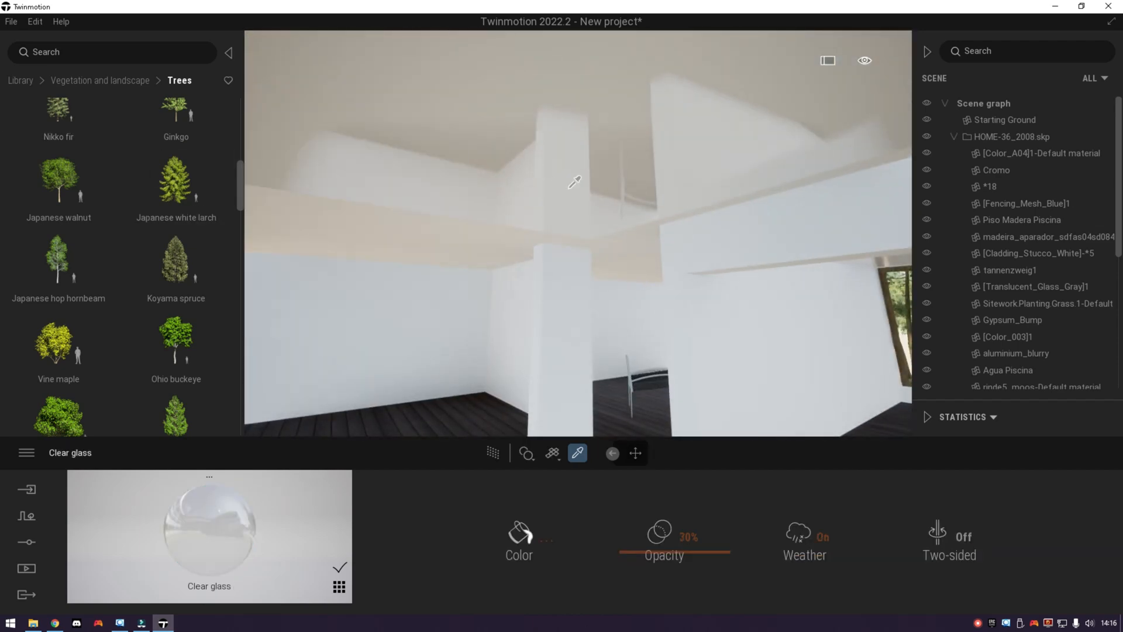
pyautogui.scroll(5, 557, 255)
pyautogui.scroll(-5, 555, 256)
pyautogui.moveTo(554, 255); pyautogui.dragTo(649, 257, button='middle')
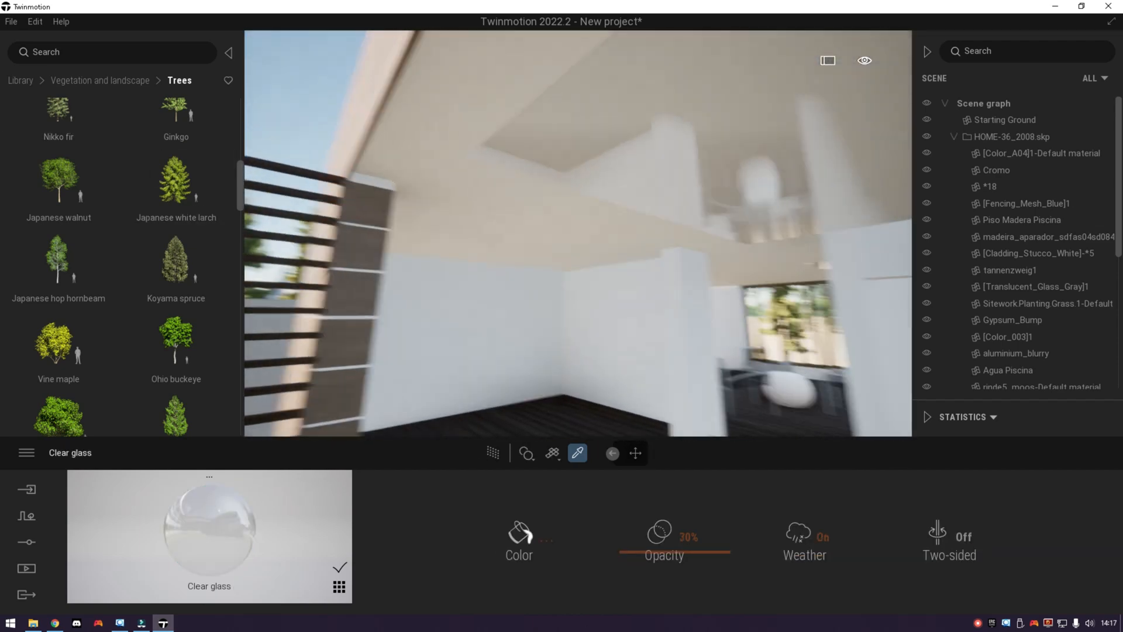
pyautogui.moveTo(578, 245); pyautogui.dragTo(634, 243, button='right')
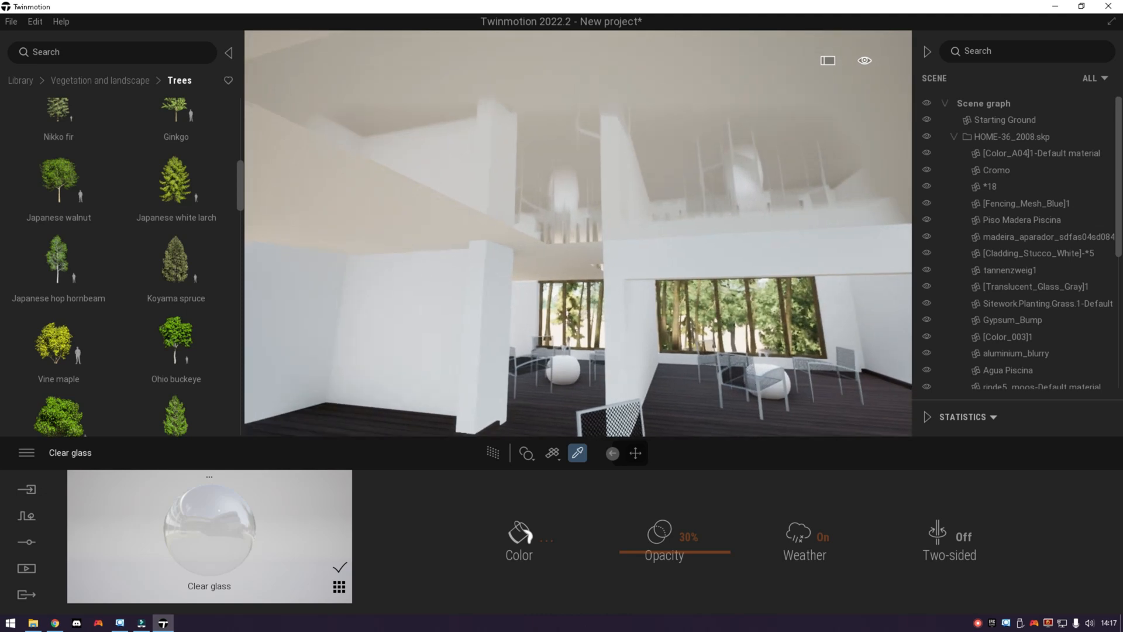
pyautogui.click(27, 80)
pyautogui.click(175, 221)
pyautogui.moveTo(83, 118); pyautogui.dragTo(712, 210)
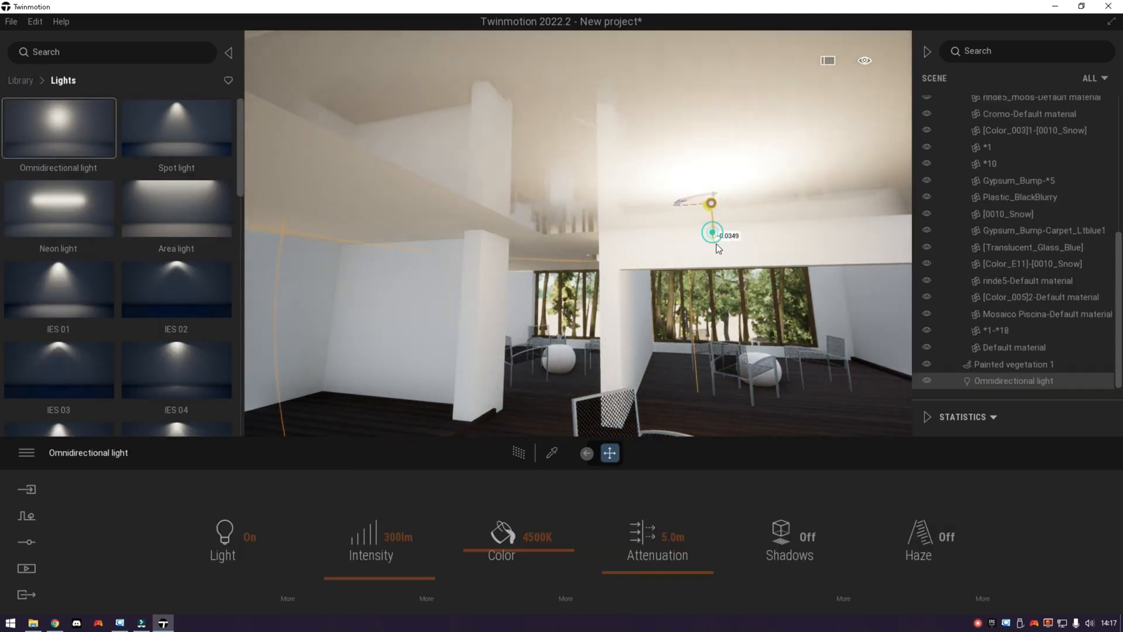
# - Turn on shadows for the new omnidirectional light, set its attenuation to 10 m, and deselect it
pyautogui.click(787, 536)
pyautogui.moveTo(650, 572); pyautogui.dragTo(628, 563)
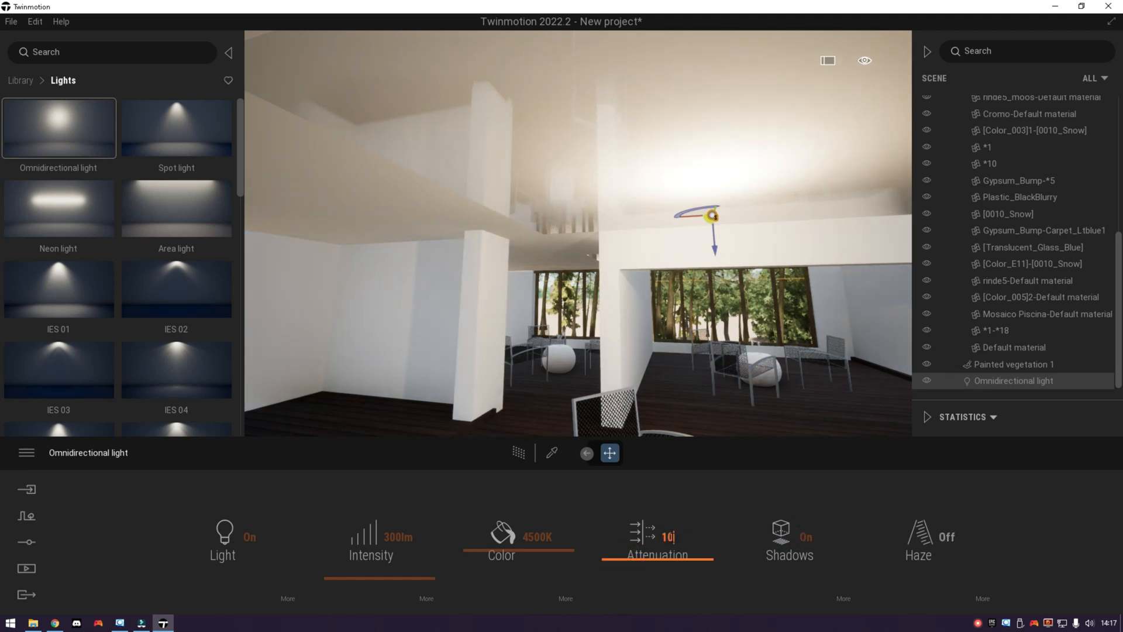
pyautogui.click(496, 398)
# - In the Image1 view, lower the omnidirectional light inside the room and render the result with the Path Tracer
pyautogui.click(26, 568)
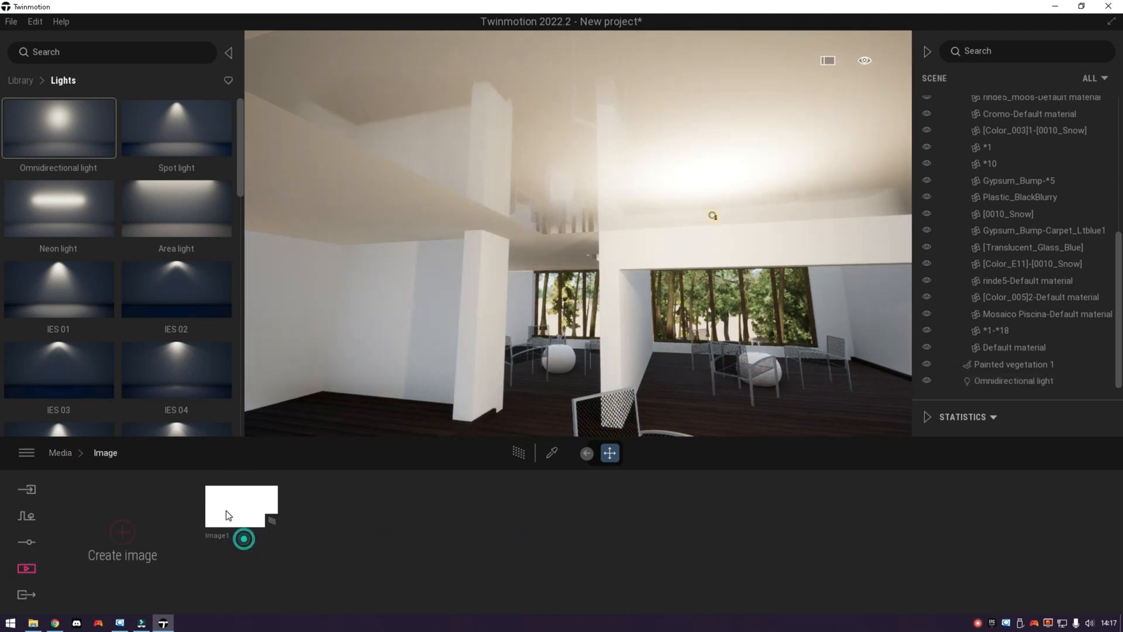
pyautogui.click(225, 506)
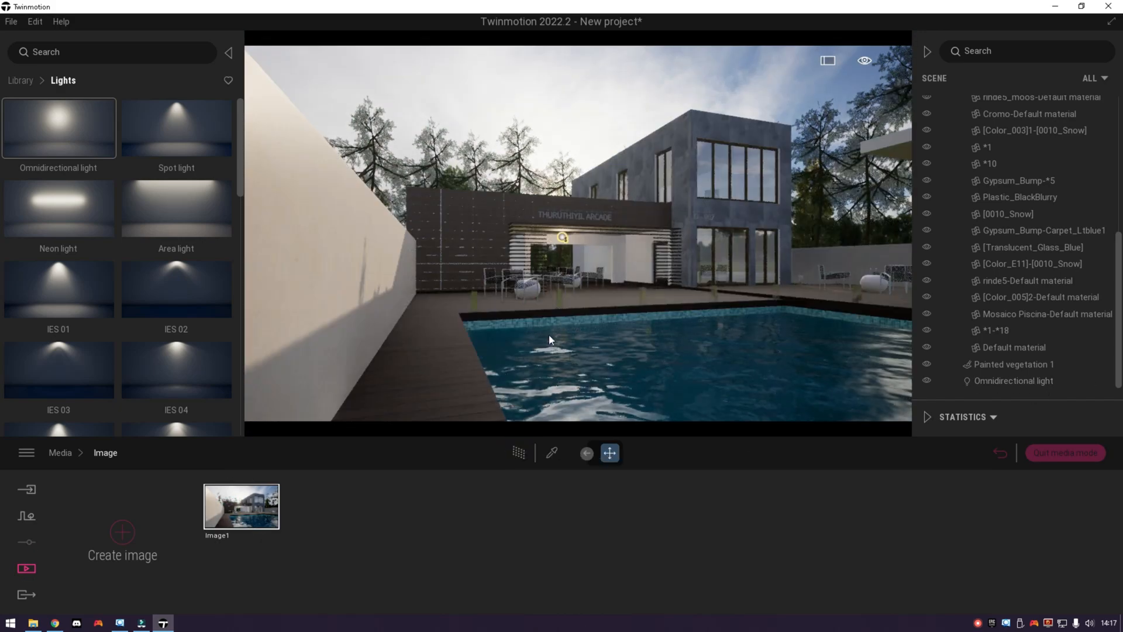
pyautogui.click(267, 526)
pyautogui.click(1041, 380)
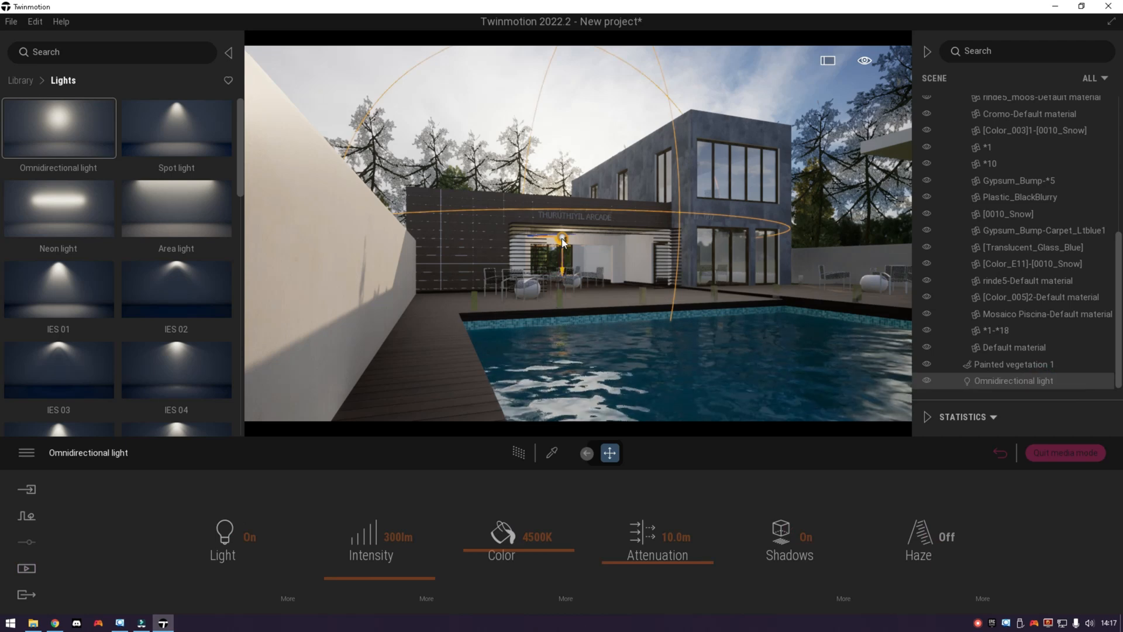
pyautogui.moveTo(562, 260); pyautogui.dragTo(564, 284)
pyautogui.press('Escape')
pyautogui.click(518, 452)
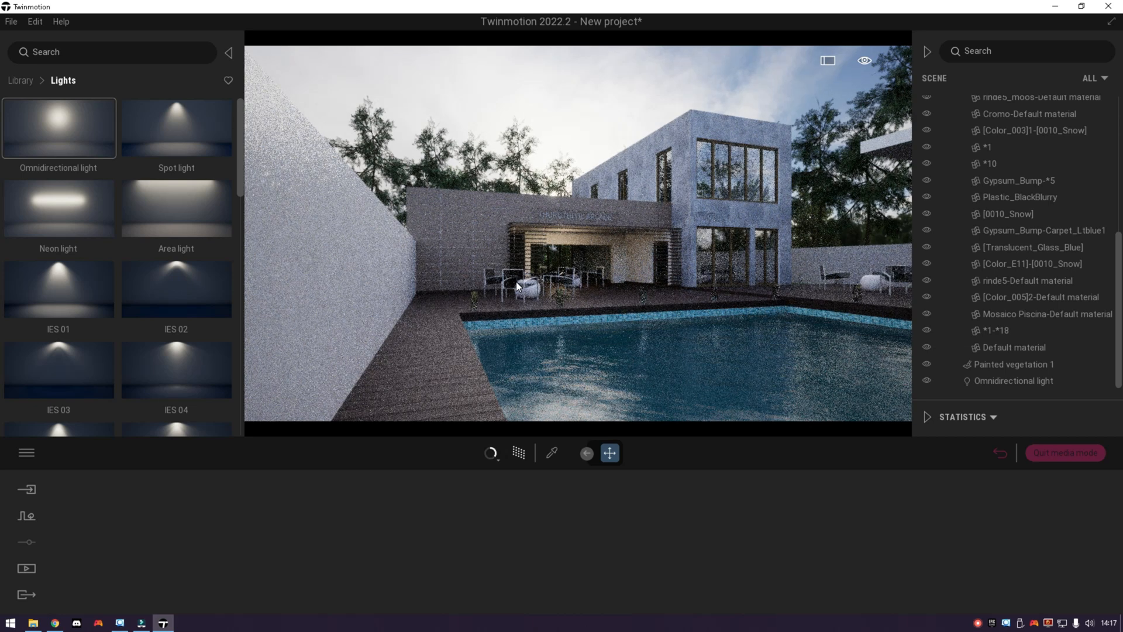
# - Outside media mode, go into the open room and create a copy of the omnidirectional light near the blank white wall
pyautogui.click(1068, 454)
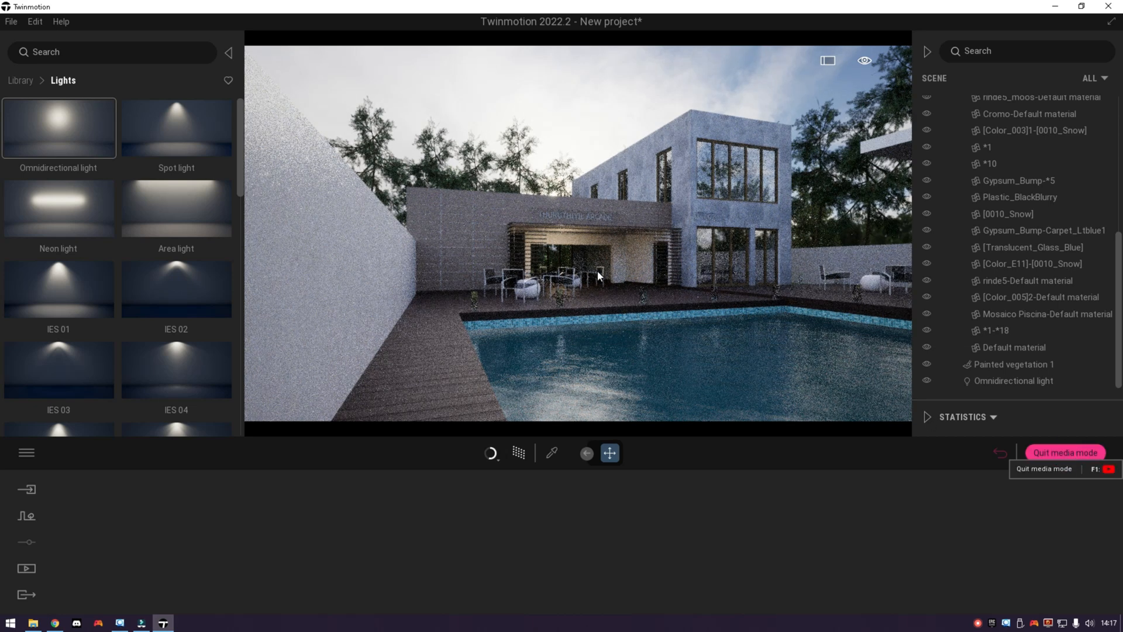
pyautogui.press('e')
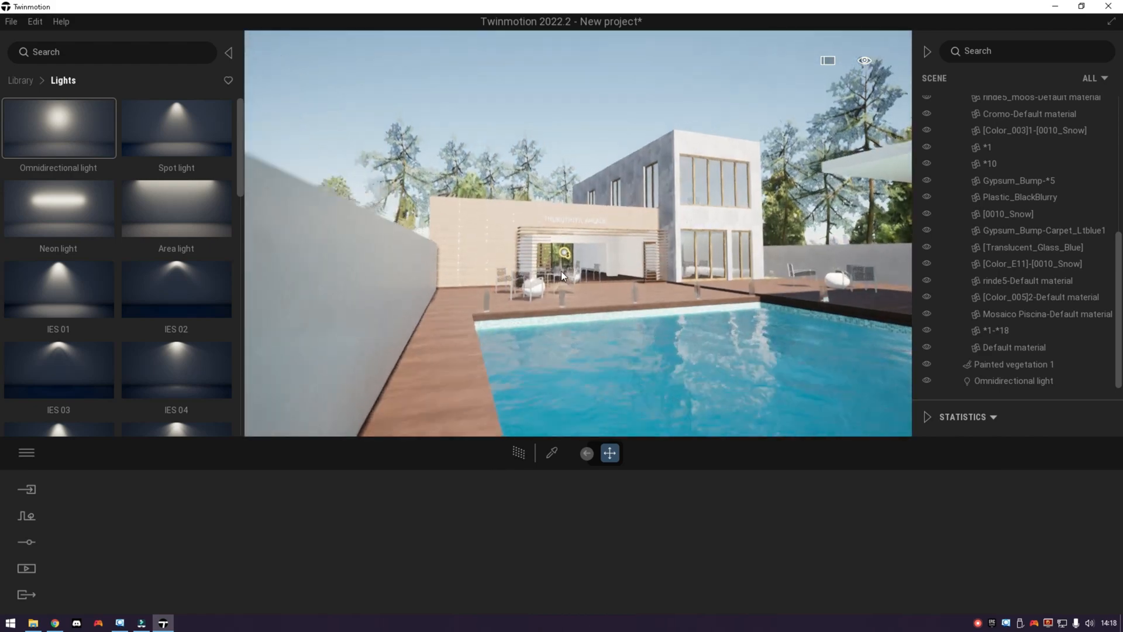
pyautogui.press('w')
pyautogui.press('w')
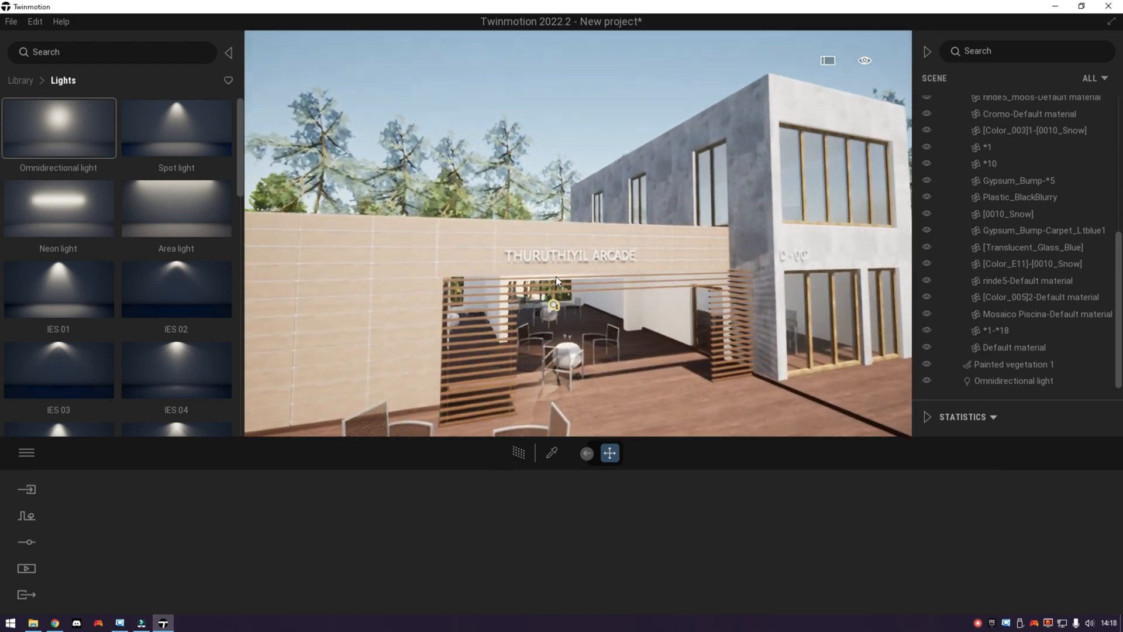
pyautogui.press('q')
pyautogui.moveTo(556, 276); pyautogui.dragTo(621, 232, button='right')
pyautogui.click(622, 232)
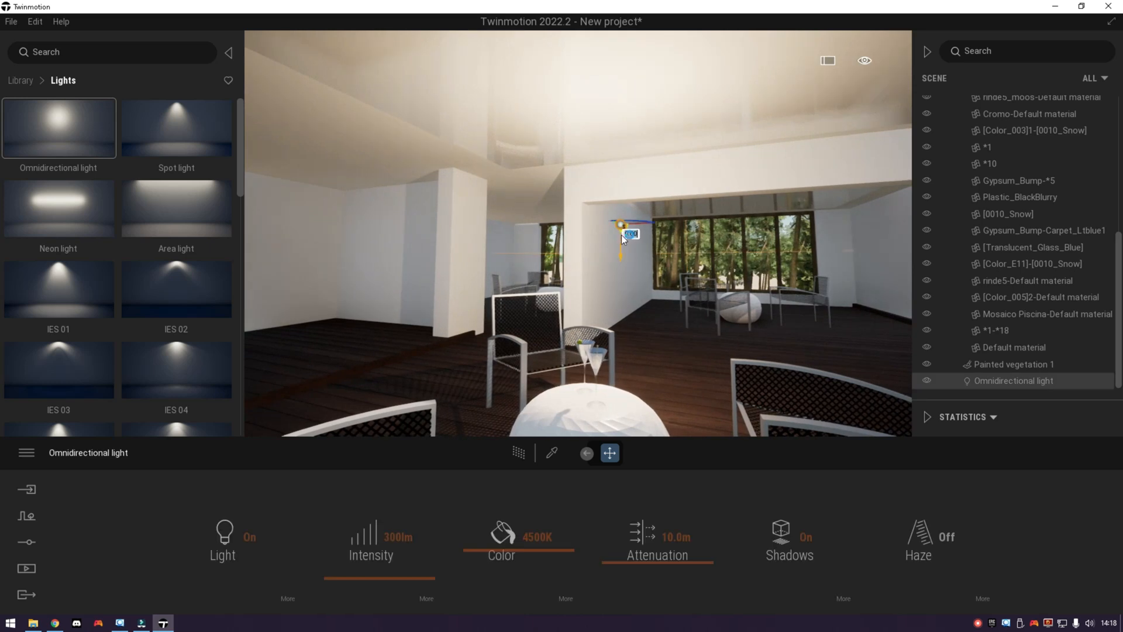
pyautogui.moveTo(634, 223); pyautogui.dragTo(325, 261)
pyautogui.click(528, 381)
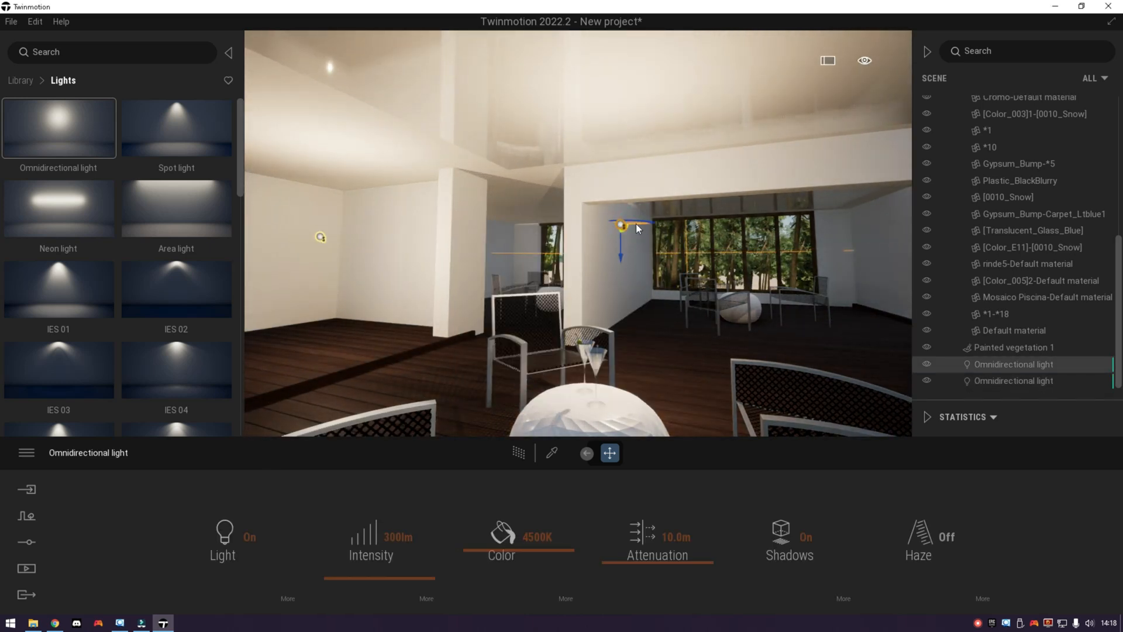
# - Make another copy of the original light on the opposite side of the room and shift it toward the rear windows
pyautogui.moveTo(637, 227); pyautogui.dragTo(881, 252)
pyautogui.click(528, 381)
pyautogui.moveTo(528, 382); pyautogui.dragTo(421, 403, button='right')
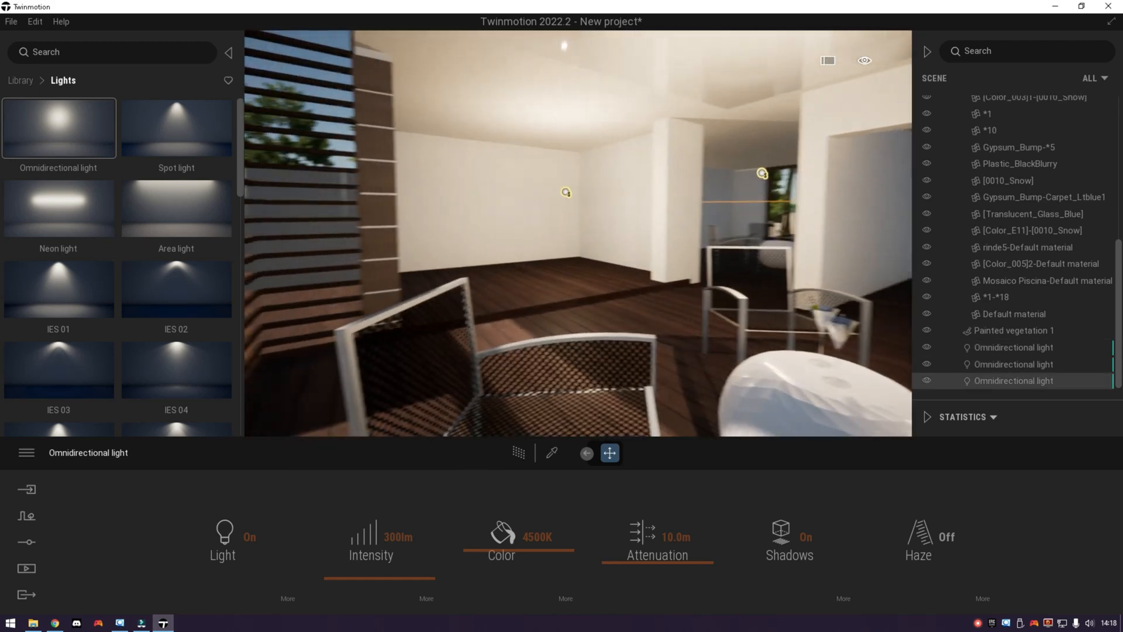
pyautogui.moveTo(561, 170); pyautogui.dragTo(652, 173, button='right')
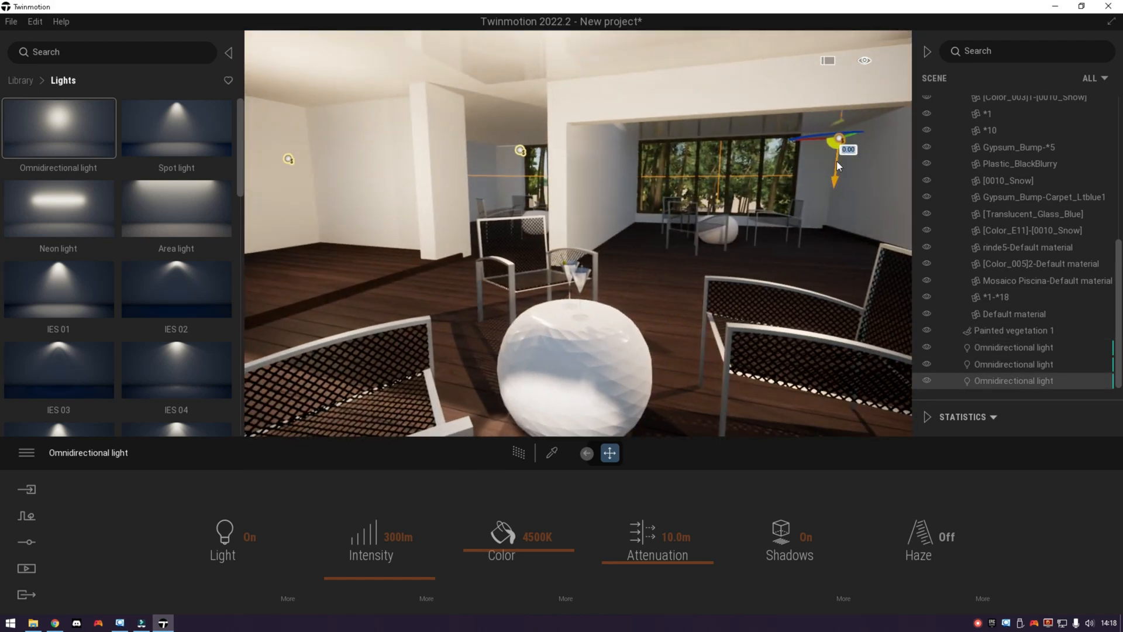
pyautogui.moveTo(855, 141); pyautogui.dragTo(742, 211)
pyautogui.click(644, 238)
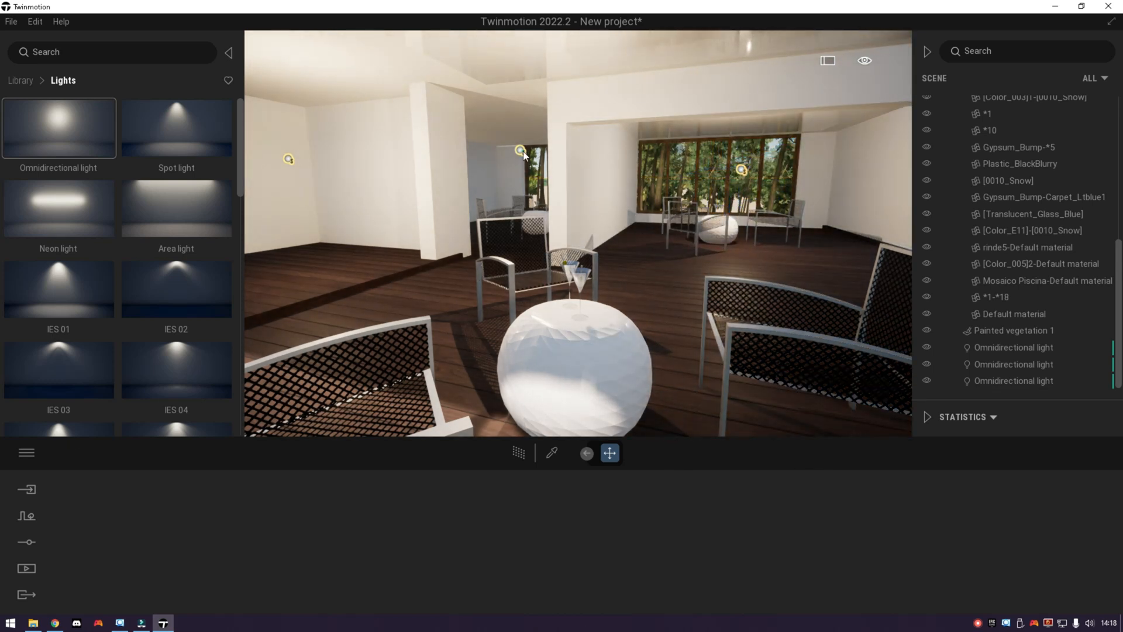
# - Move the original omnidirectional light about 1.6 m across the room toward the newest copy and deselect it
pyautogui.click(521, 151)
pyautogui.moveTo(526, 153); pyautogui.dragTo(730, 170)
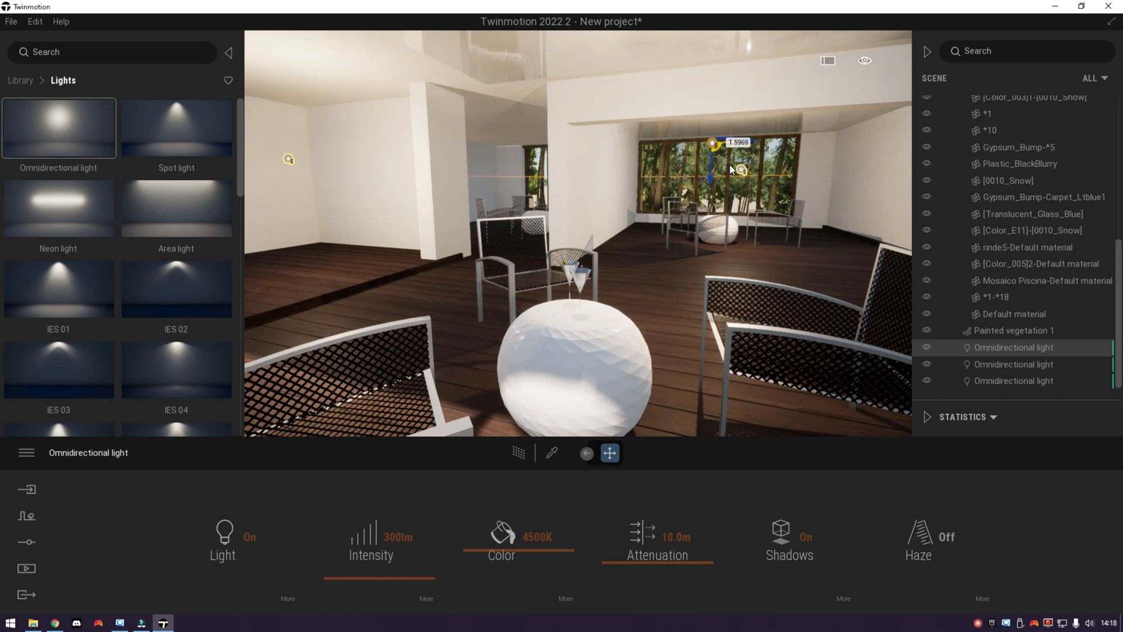
pyautogui.click(660, 314)
# - Place an omnidirectional light in the side seating room and create one instance of it about 8.31 m farther, through the wall opening
pyautogui.moveTo(379, 419); pyautogui.dragTo(346, 345, button='right')
pyautogui.press('s')
pyautogui.press('w')
pyautogui.moveTo(45, 140); pyautogui.dragTo(678, 259)
pyautogui.press('s')
pyautogui.moveTo(678, 259); pyautogui.dragTo(742, 272, button='right')
pyautogui.press('w')
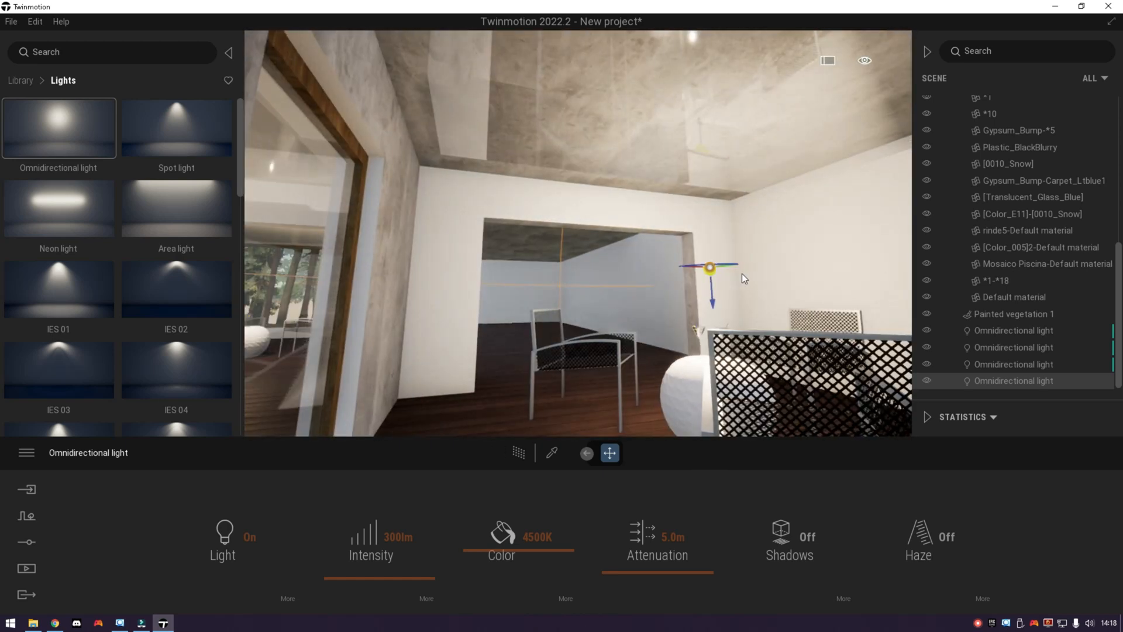
pyautogui.keyDown('alt'); pyautogui.moveTo(728, 265); pyautogui.dragTo(533, 324); pyautogui.keyUp('alt')
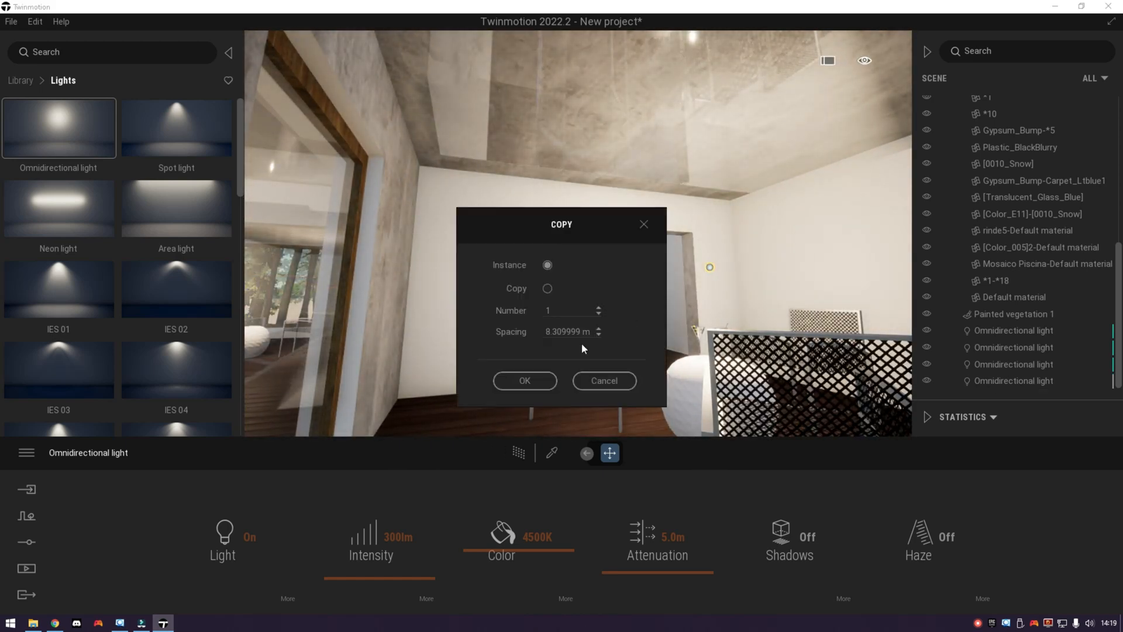
pyautogui.press('Return')
# - Select both new lights of the side rooms together and copy them upward into the floor above
pyautogui.keyDown('shift'); pyautogui.click(1033, 365); pyautogui.keyUp('shift')
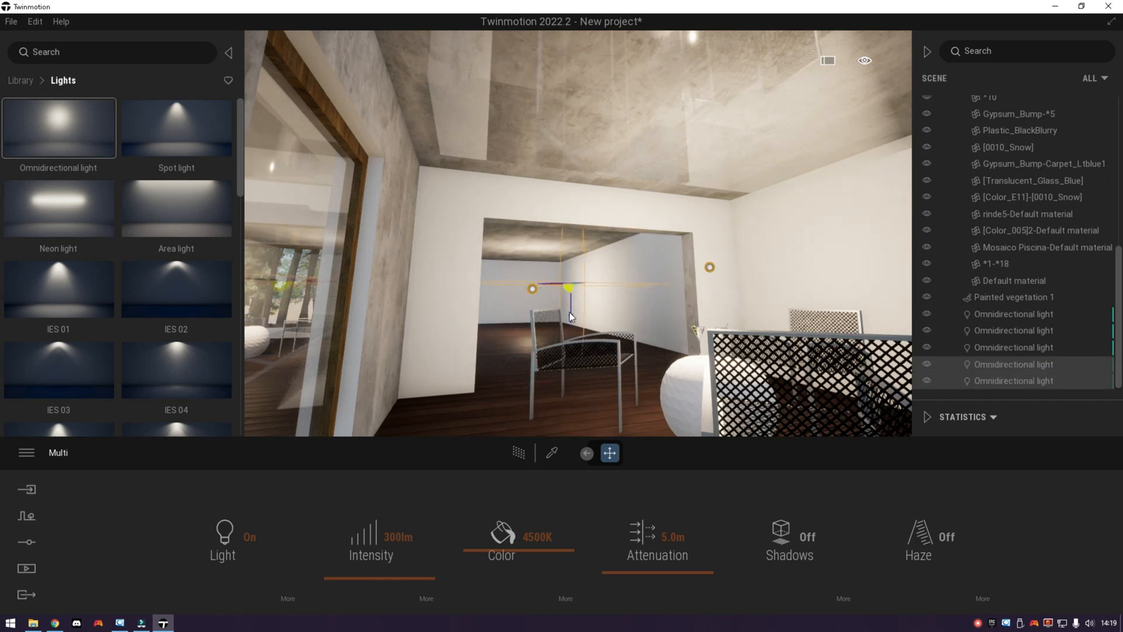
pyautogui.moveTo(571, 311); pyautogui.dragTo(616, 125)
pyautogui.click(530, 377)
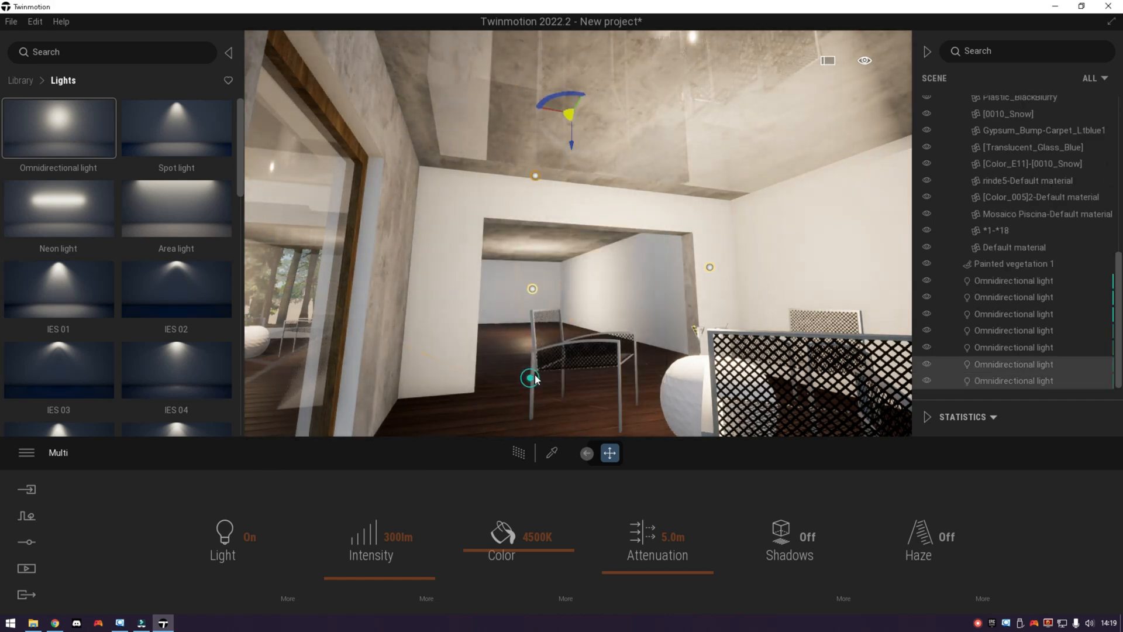
pyautogui.press('e')
pyautogui.moveTo(570, 310); pyautogui.dragTo(571, 314)
pyautogui.click(657, 186)
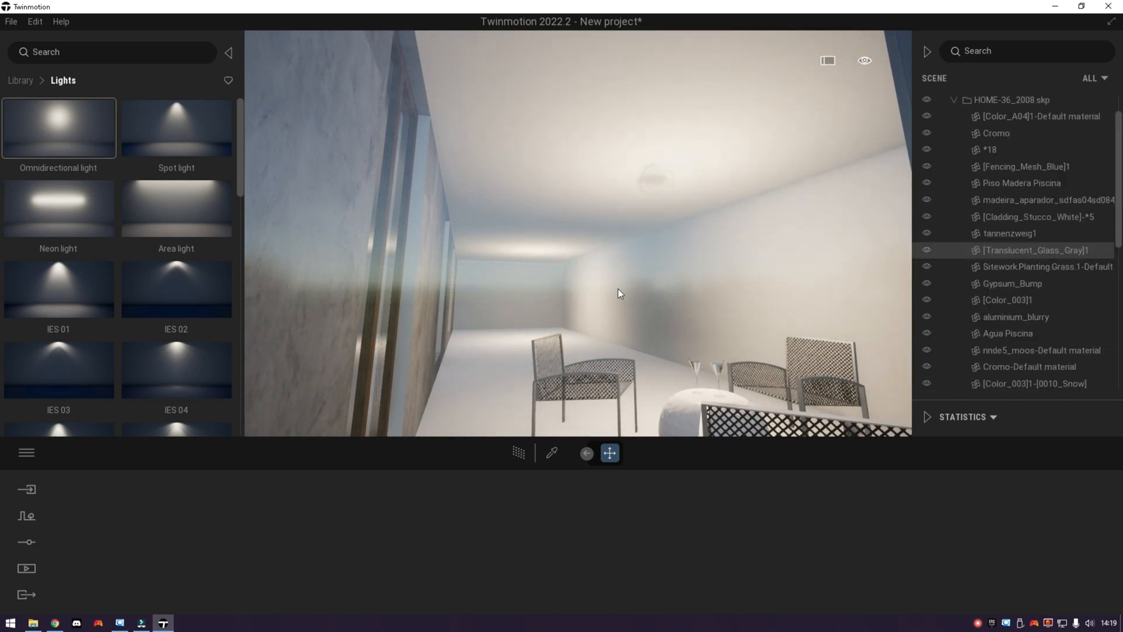
# - Check the added interior lights in the Image1 view with the Path Tracer, and quit media mode
pyautogui.click(27, 568)
pyautogui.click(246, 500)
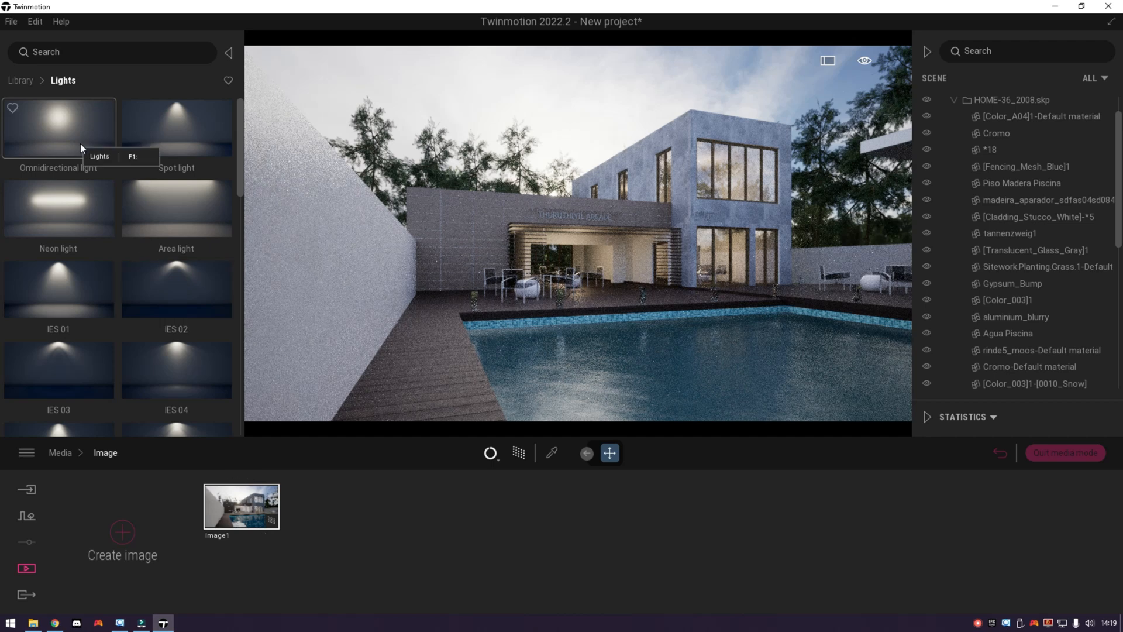
pyautogui.click(1040, 454)
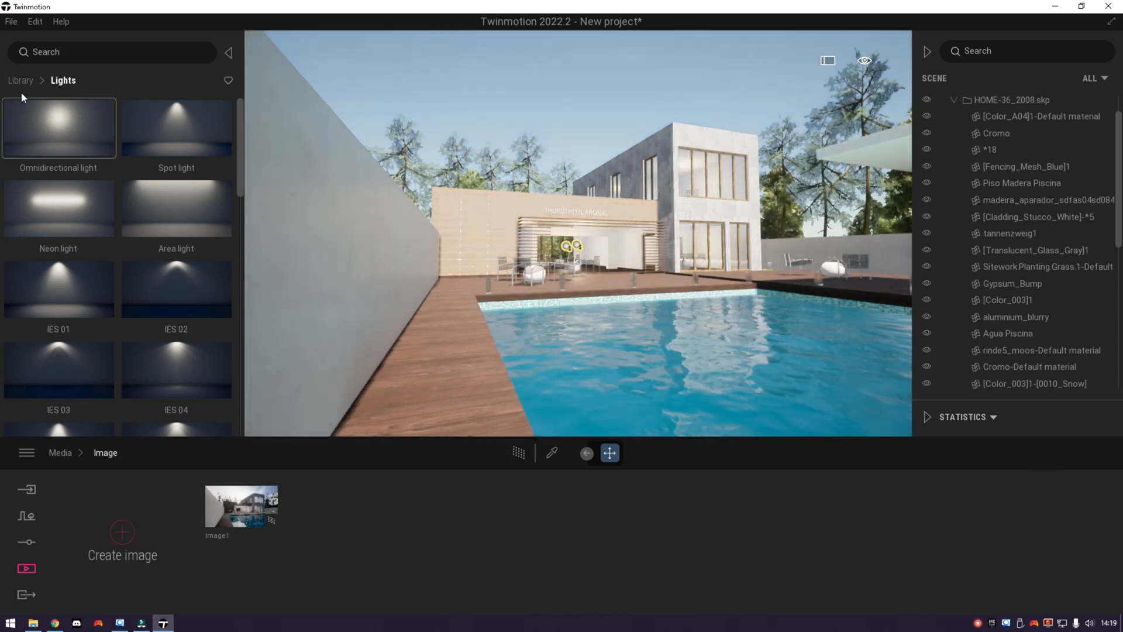
pyautogui.click(20, 80)
pyautogui.click(61, 159)
pyautogui.moveTo(239, 160); pyautogui.dragTo(215, 419)
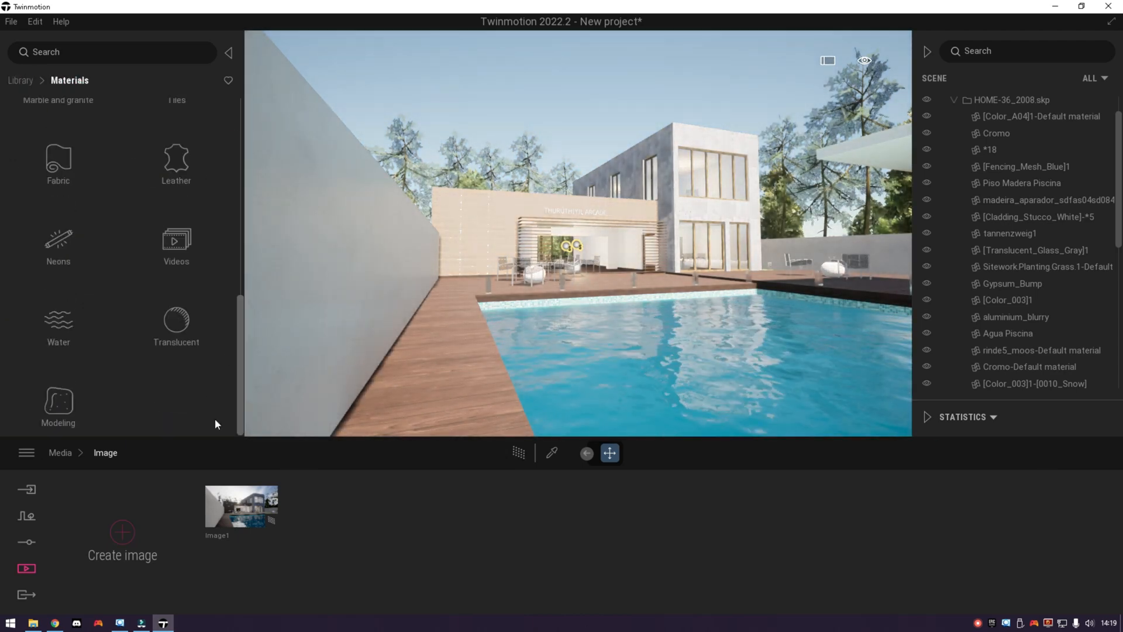
pyautogui.click(66, 323)
pyautogui.click(68, 81)
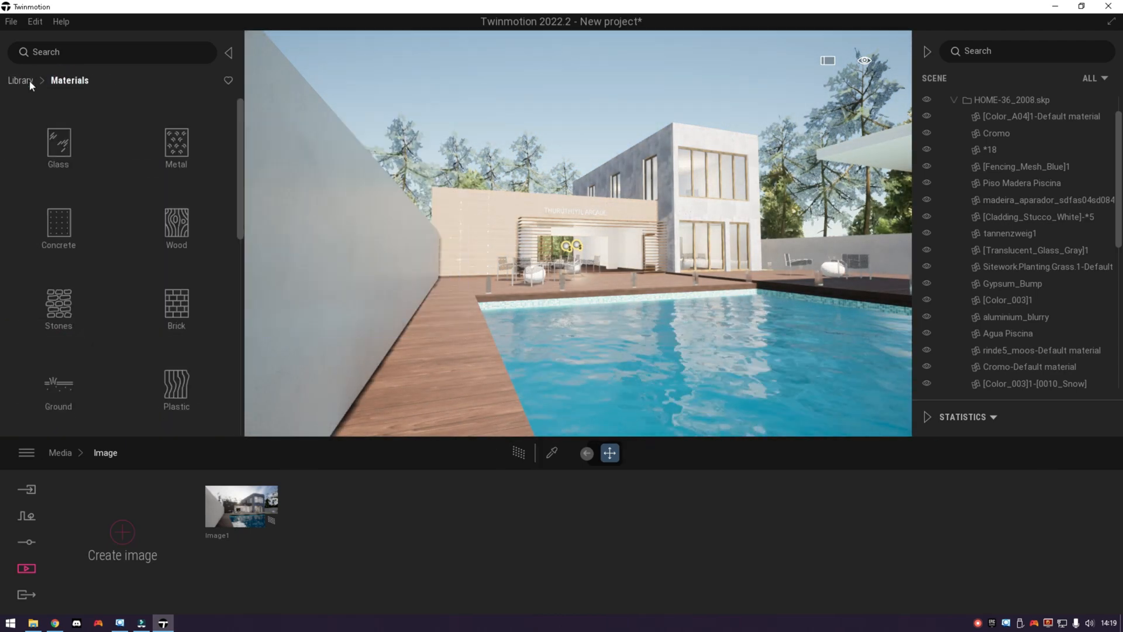
# - Find the reflection probes in the library's tools and place a Box Reflection Probe on the pool near its far edge
pyautogui.click(29, 79)
pyautogui.moveTo(238, 180); pyautogui.dragTo(231, 349)
pyautogui.click(186, 331)
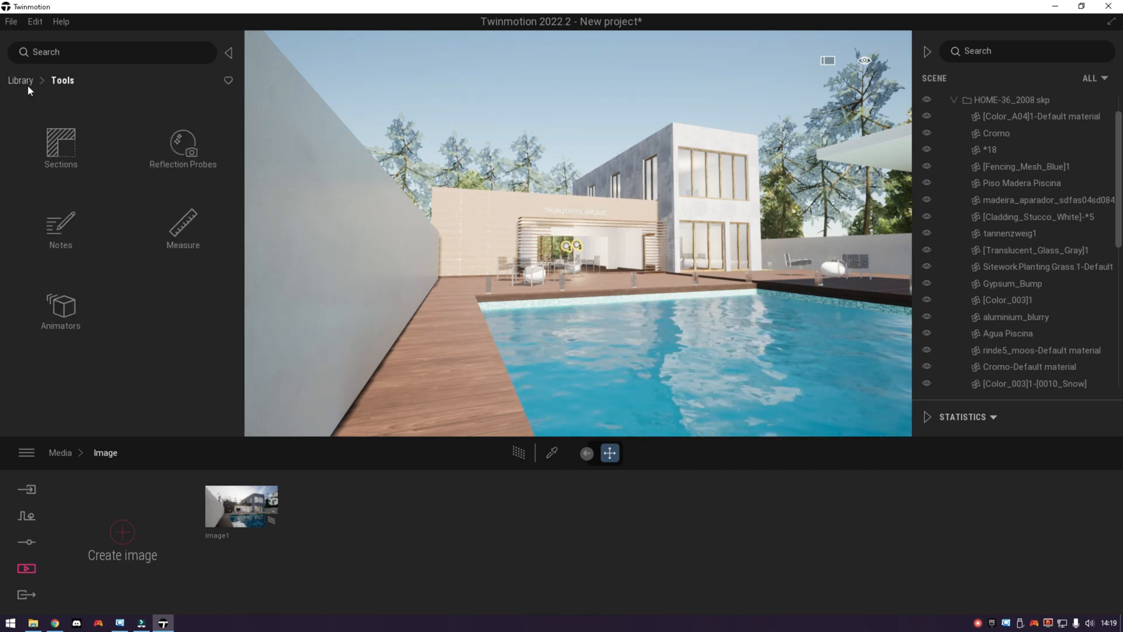
pyautogui.click(172, 146)
pyautogui.moveTo(171, 146); pyautogui.dragTo(662, 358)
# - Render the scene with the Path Tracer at Medium quality and switch to the Image1 view
pyautogui.click(518, 456)
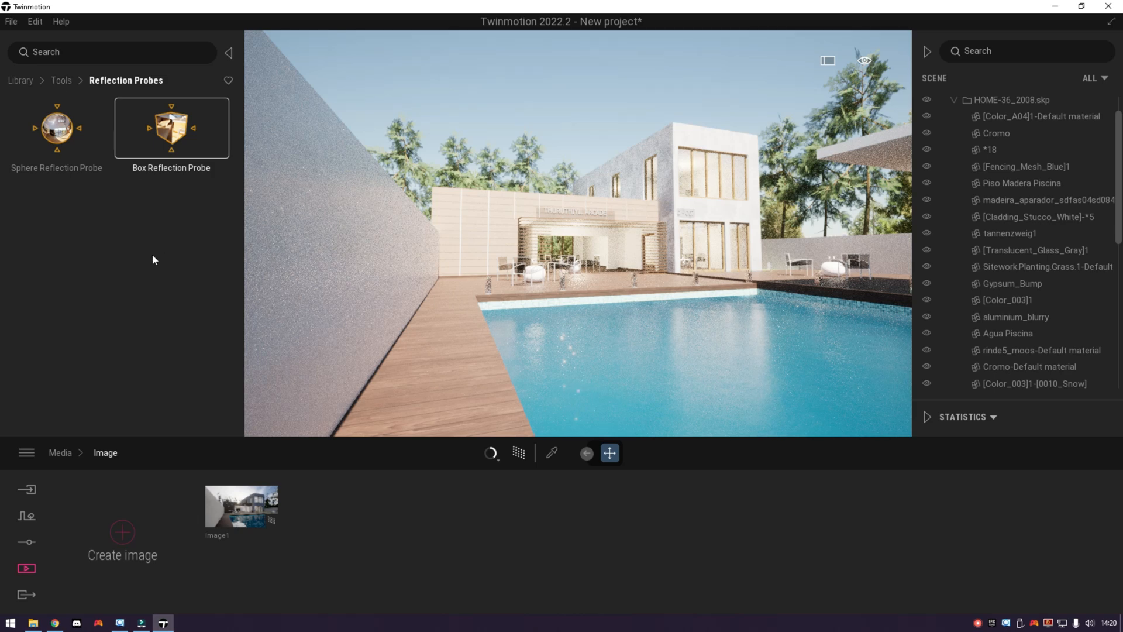
pyautogui.click(497, 462)
pyautogui.click(477, 383)
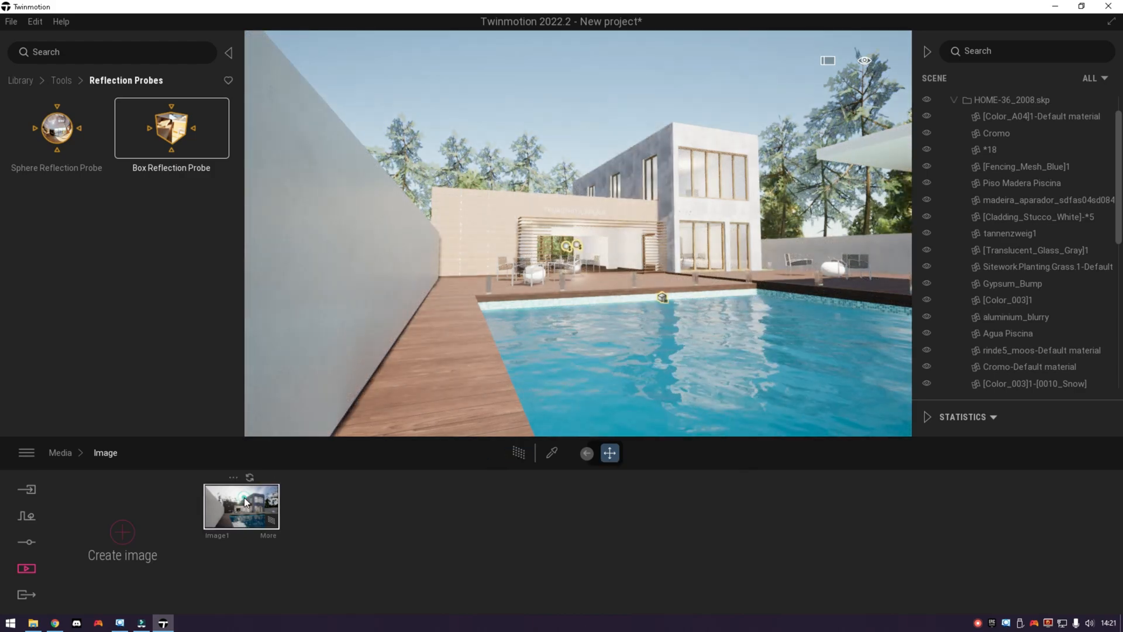
pyautogui.click(243, 502)
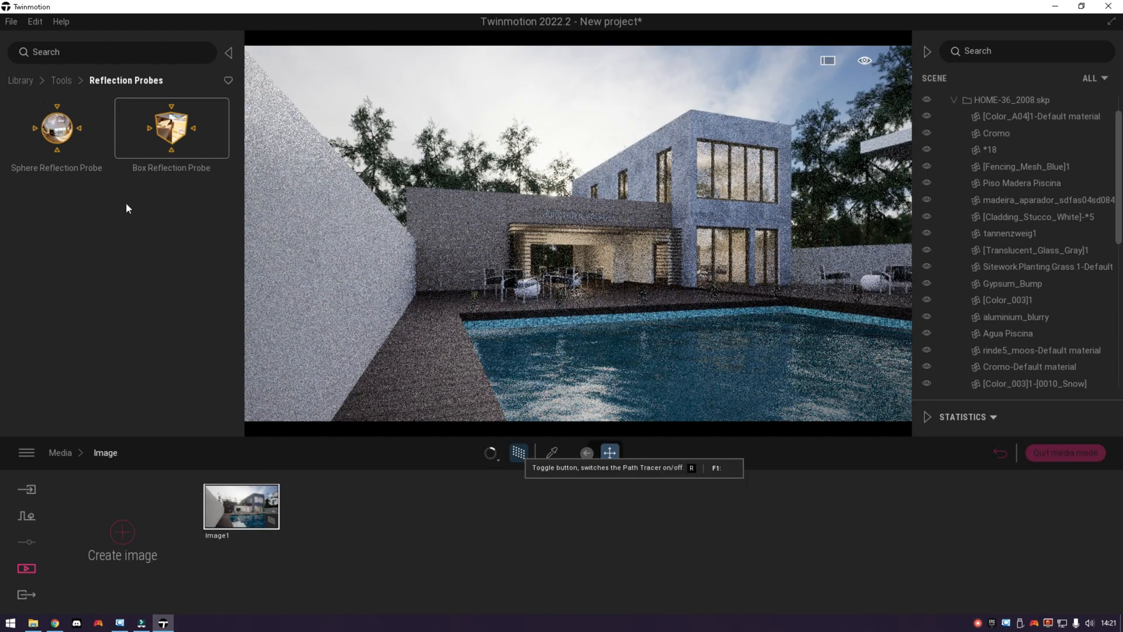
# - Place a Water Cube from the library's water objects in the pool near the side wall and lower it into the basin
pyautogui.click(62, 81)
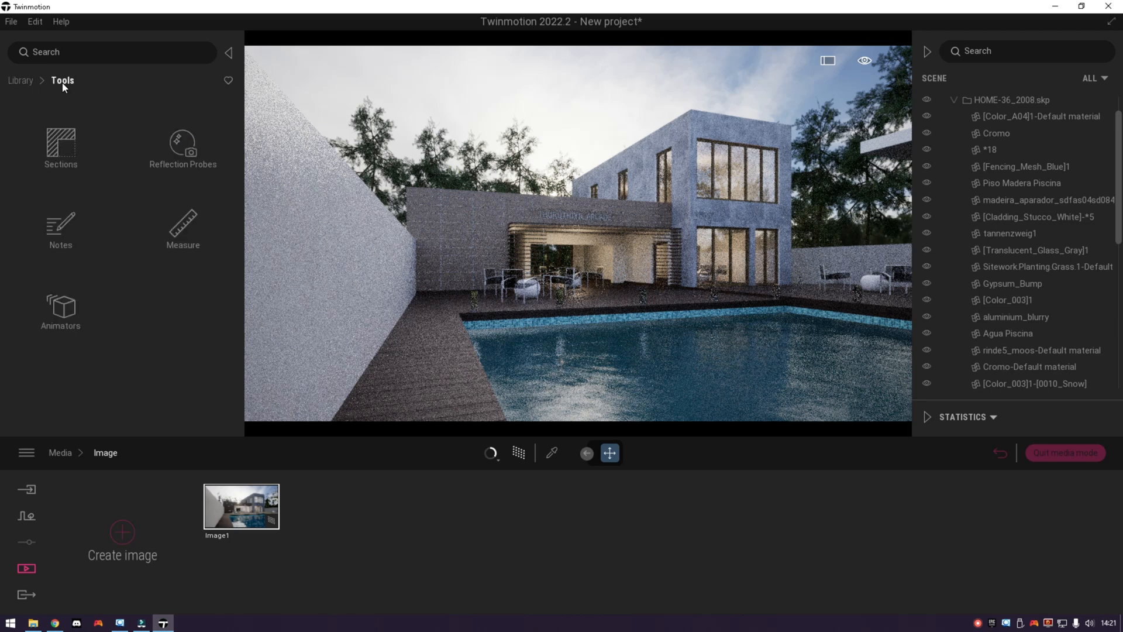
pyautogui.click(19, 80)
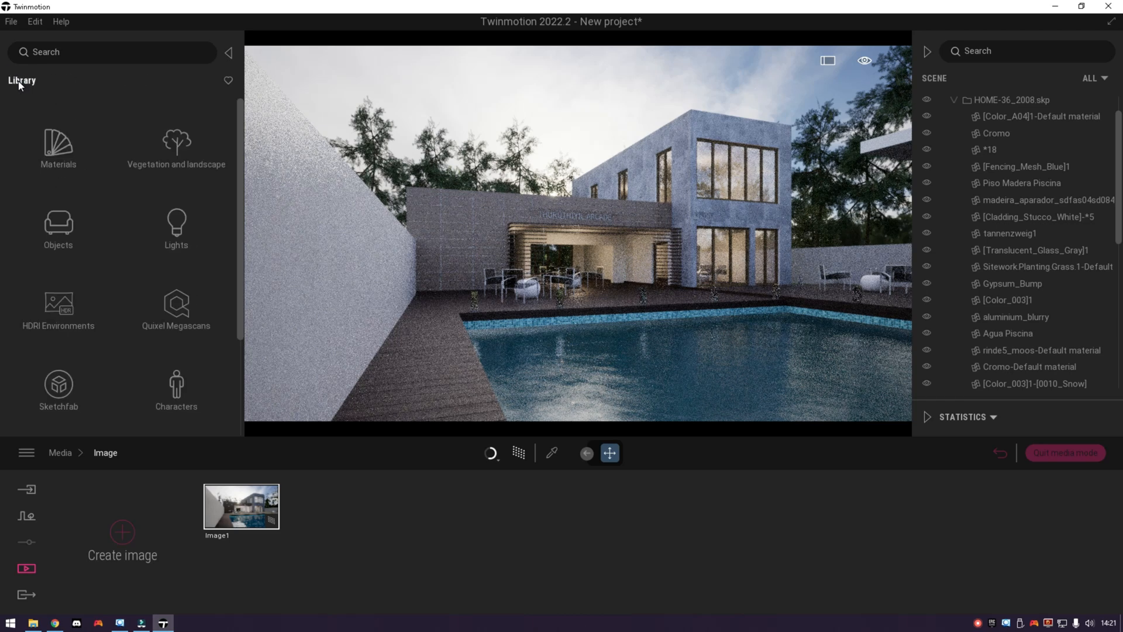
pyautogui.click(69, 218)
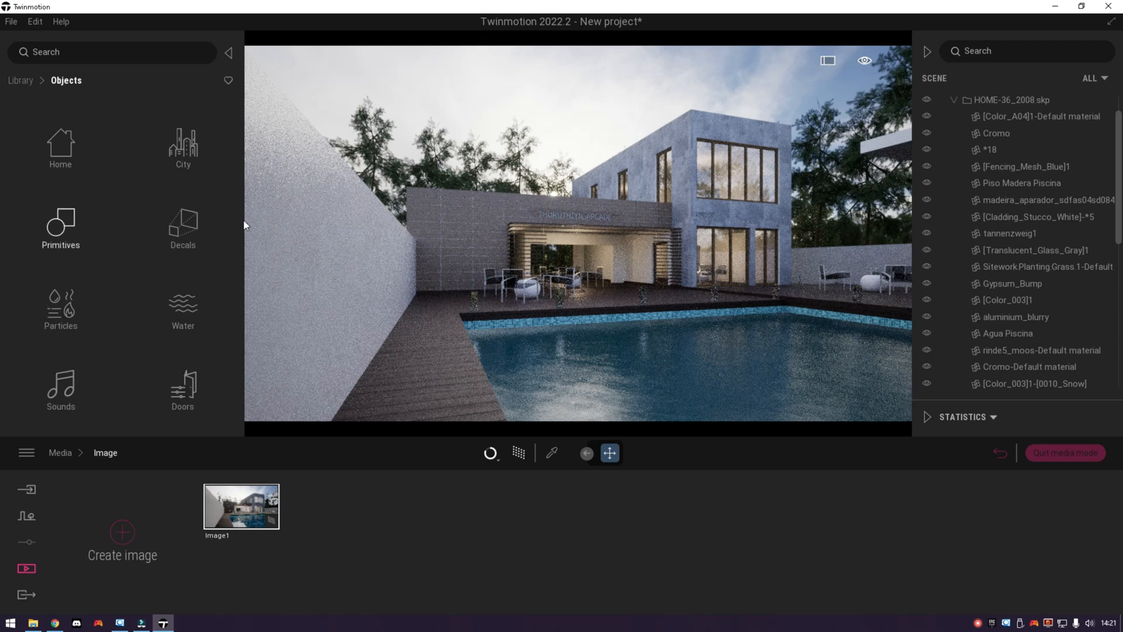
pyautogui.click(185, 310)
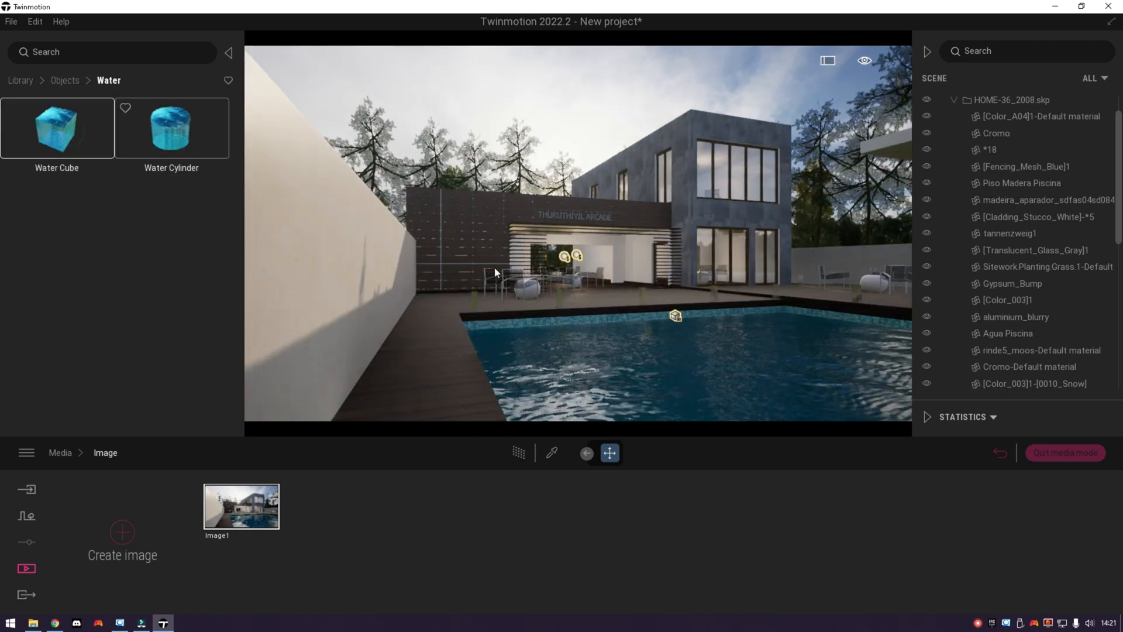
pyautogui.moveTo(57, 129); pyautogui.dragTo(634, 351)
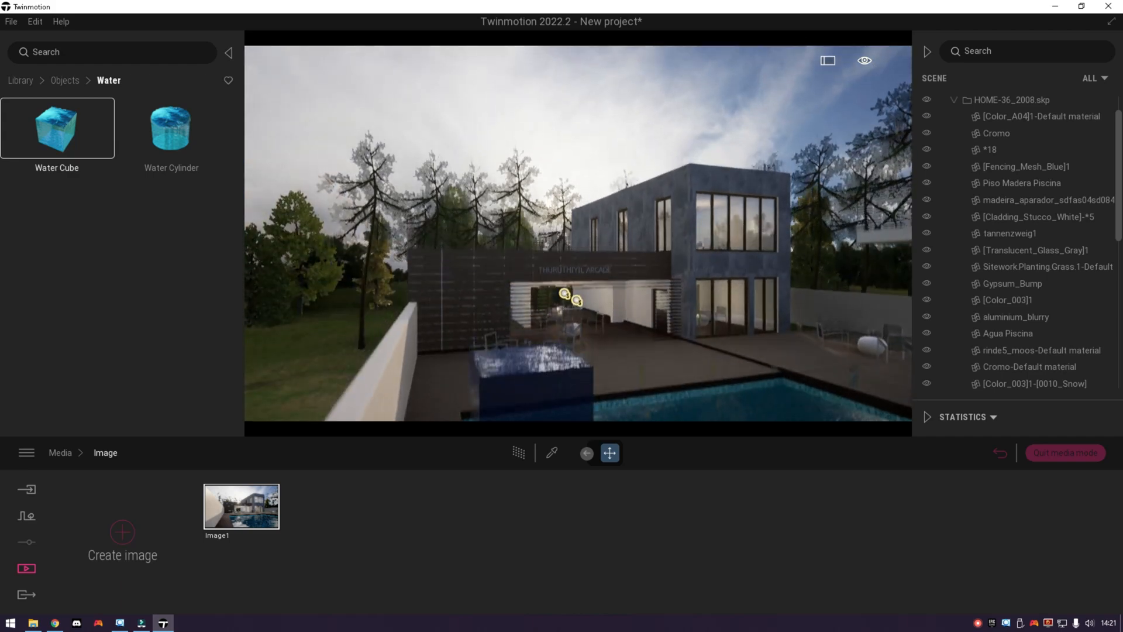
pyautogui.moveTo(570, 234); pyautogui.dragTo(571, 277, button='right')
pyautogui.click(569, 281)
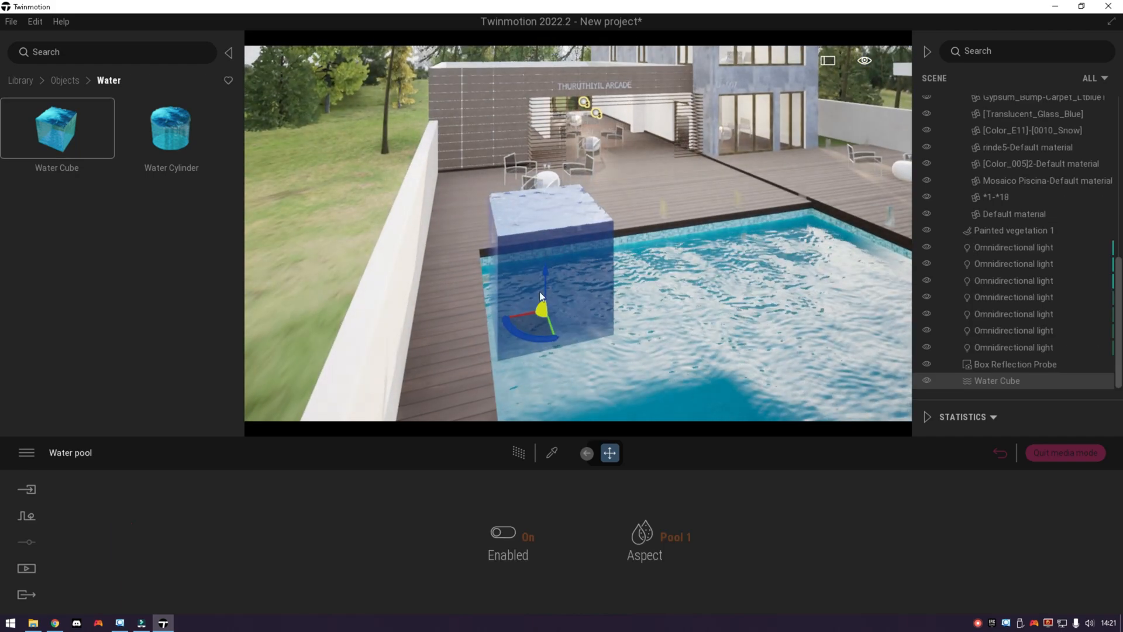
pyautogui.moveTo(544, 280); pyautogui.dragTo(543, 374)
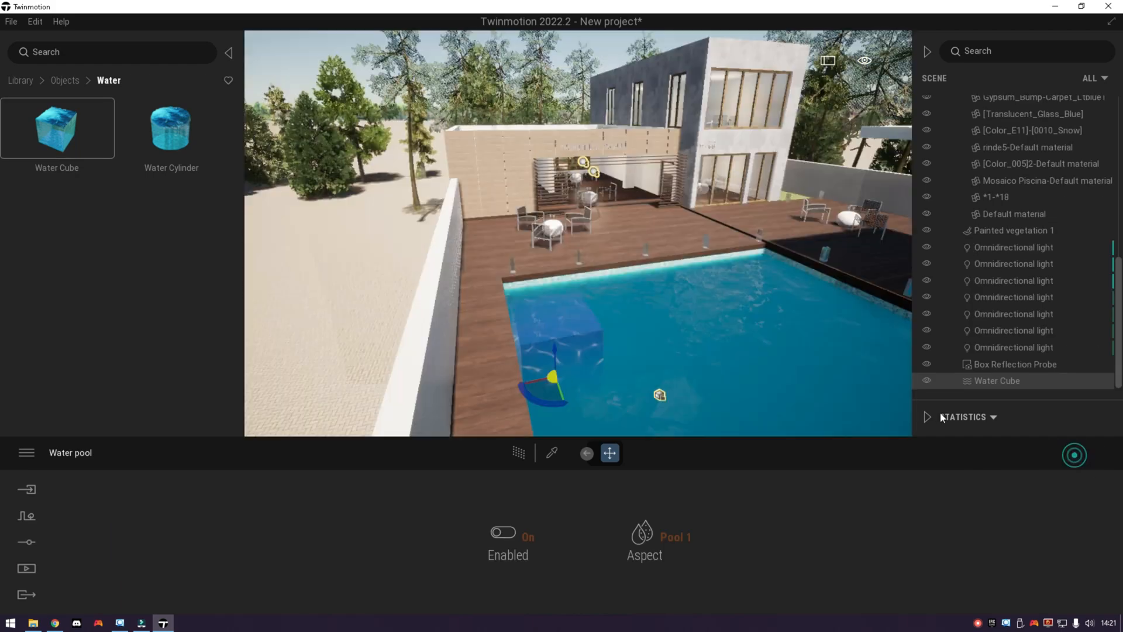
# - Outside media mode, align the water cube with the pool's corner, lower it about 0.12 m, and toggle it off and back on
pyautogui.moveTo(748, 328); pyautogui.dragTo(557, 210, button='right')
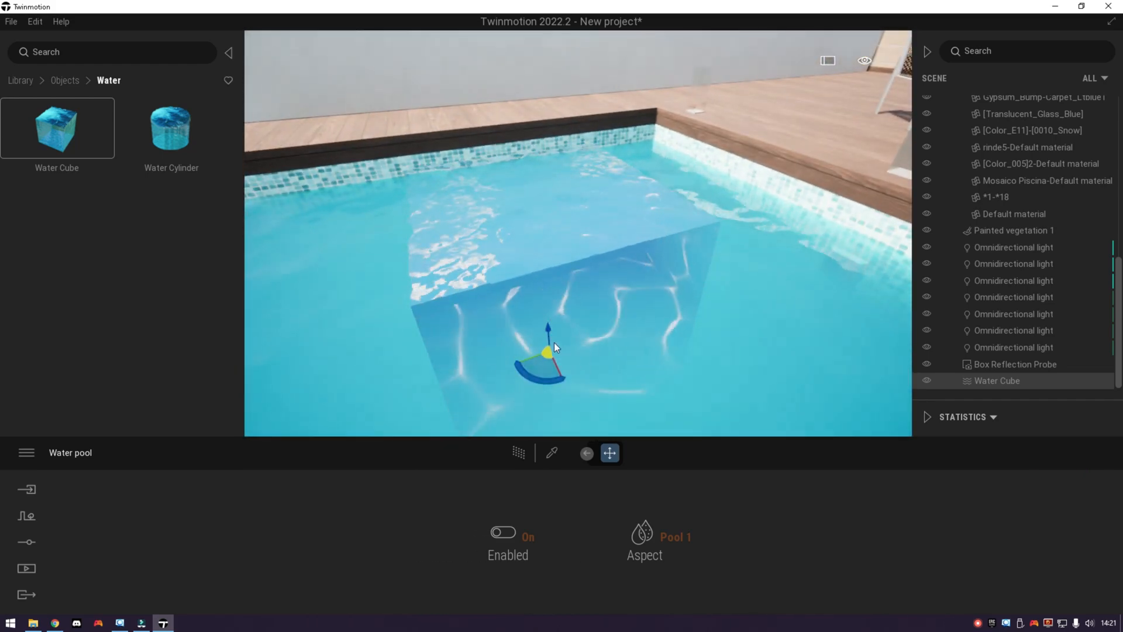
pyautogui.moveTo(547, 337); pyautogui.dragTo(540, 335)
pyautogui.moveTo(528, 328); pyautogui.dragTo(601, 230)
pyautogui.moveTo(715, 359); pyautogui.dragTo(590, 217)
pyautogui.moveTo(588, 216); pyautogui.dragTo(580, 236, button='right')
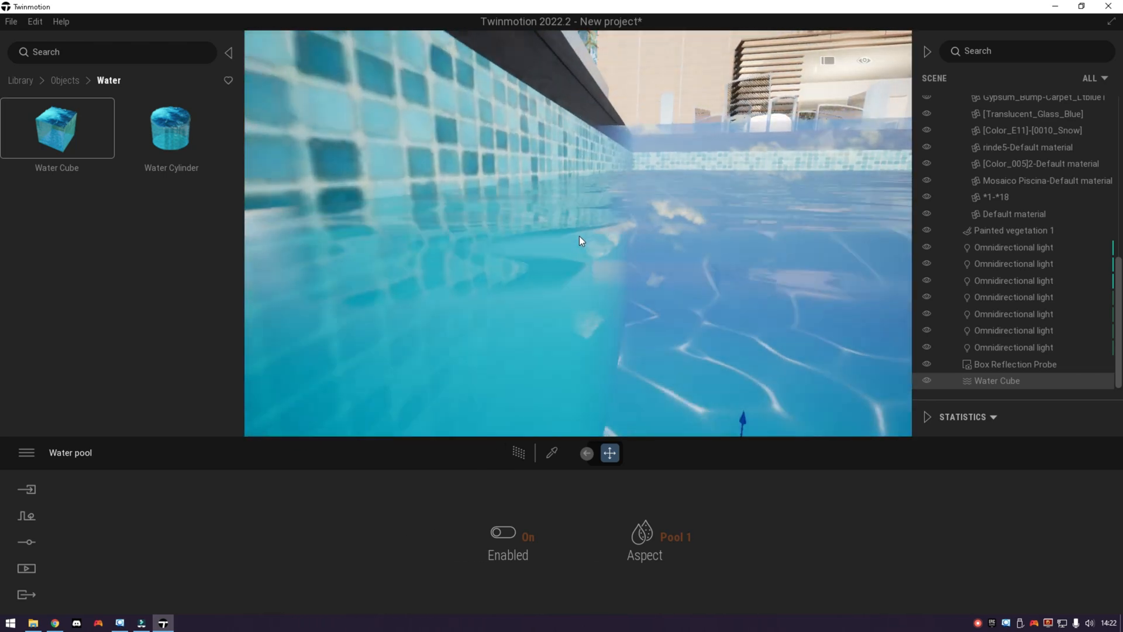
pyautogui.moveTo(745, 418); pyautogui.dragTo(740, 434)
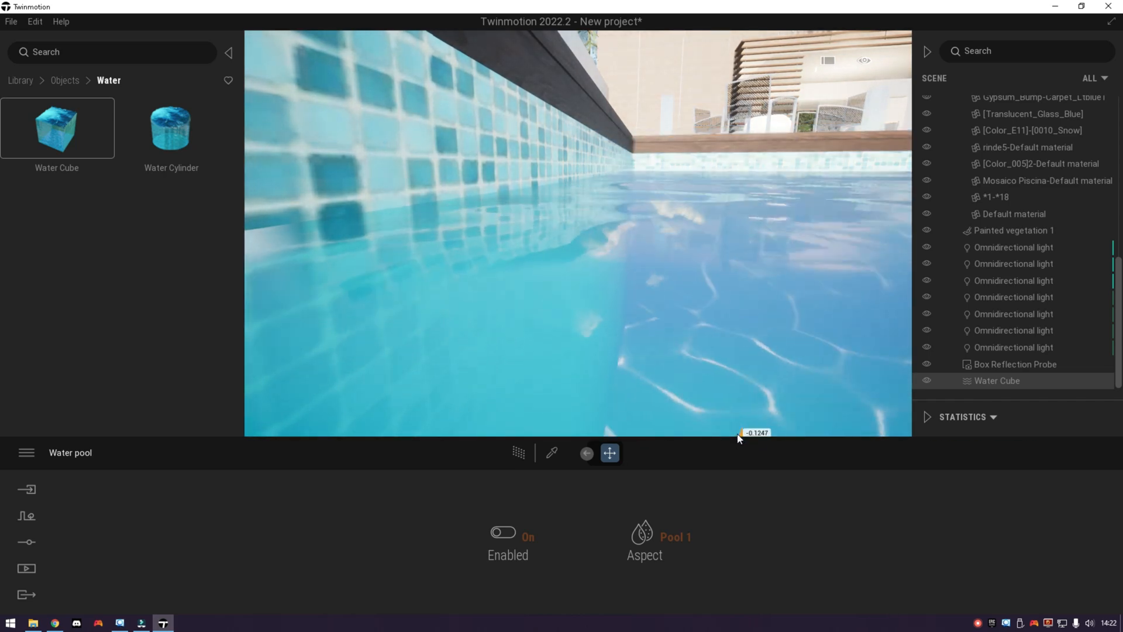
pyautogui.moveTo(630, 297); pyautogui.dragTo(615, 188, button='middle')
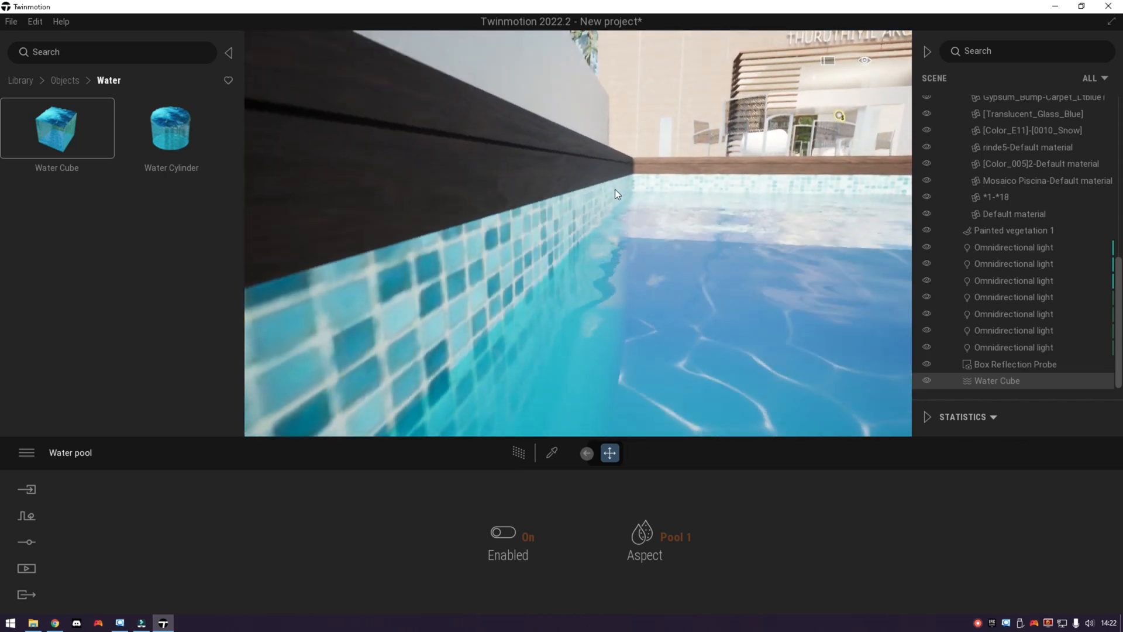
pyautogui.moveTo(615, 188); pyautogui.dragTo(557, 270, button='right')
pyautogui.moveTo(557, 270); pyautogui.dragTo(398, 296, button='middle')
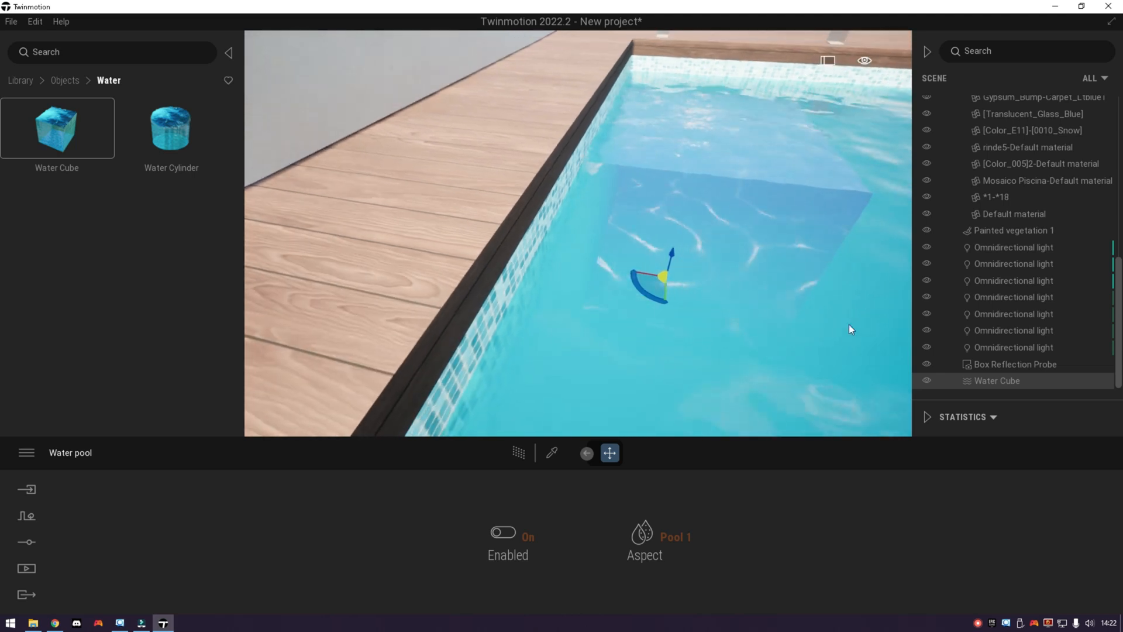
pyautogui.click(504, 534)
pyautogui.click(504, 534)
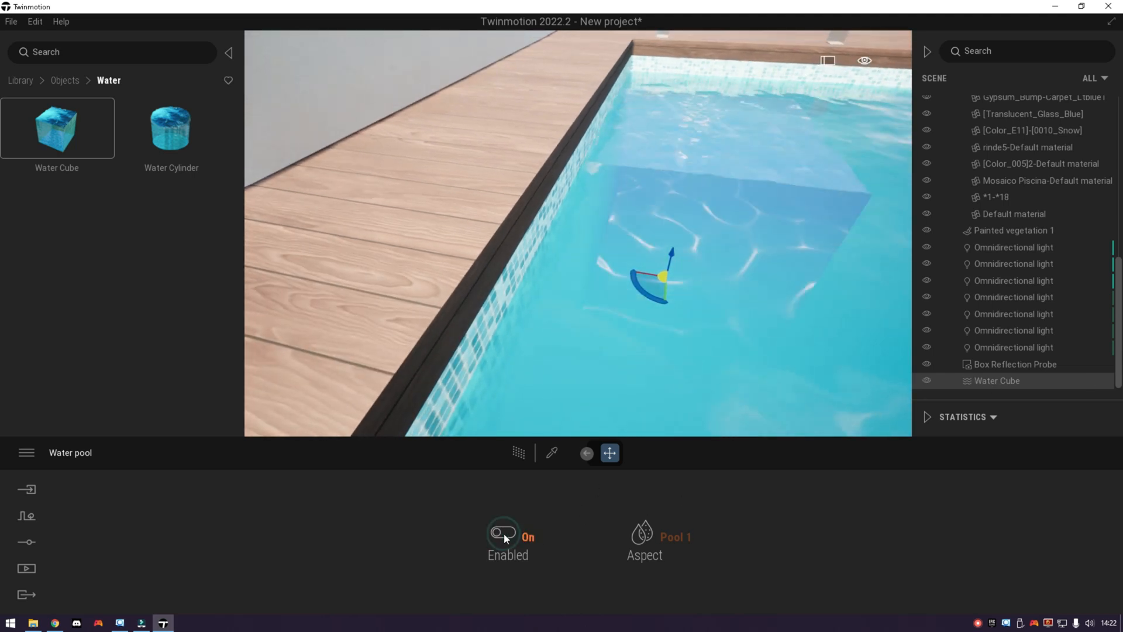
# - Switch to scaling and stretch the water cube along the wooden deck's edge of the pool
pyautogui.scroll(3, 652, 290)
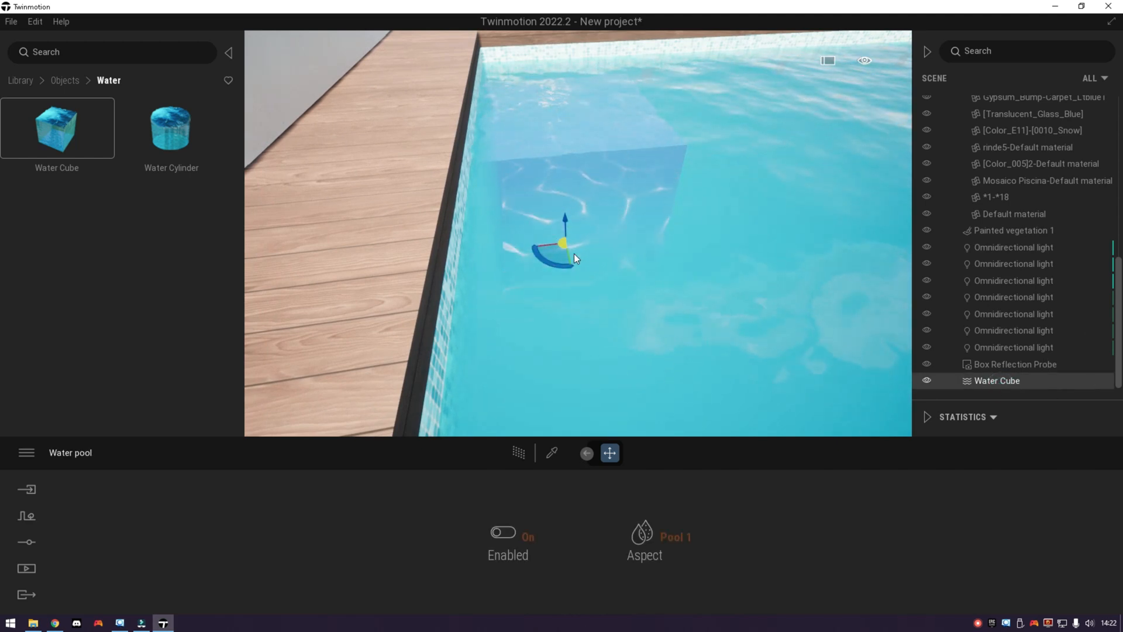
pyautogui.moveTo(608, 453)
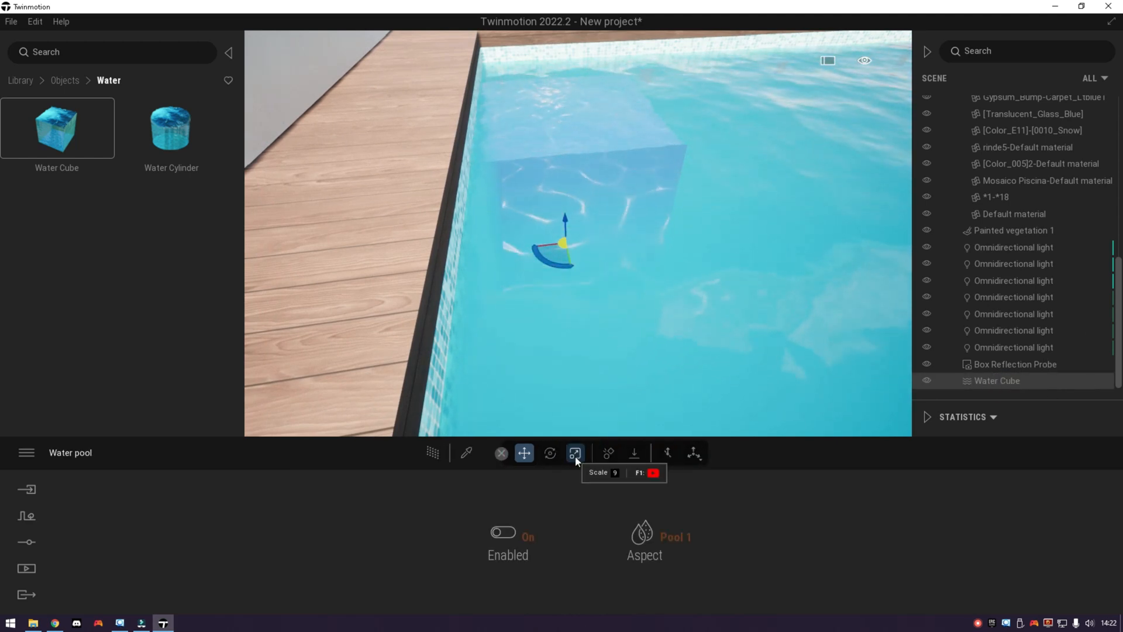
pyautogui.click(574, 455)
pyautogui.moveTo(578, 242); pyautogui.dragTo(619, 413)
pyautogui.moveTo(548, 300); pyautogui.dragTo(503, 309, button='right')
pyautogui.press('s')
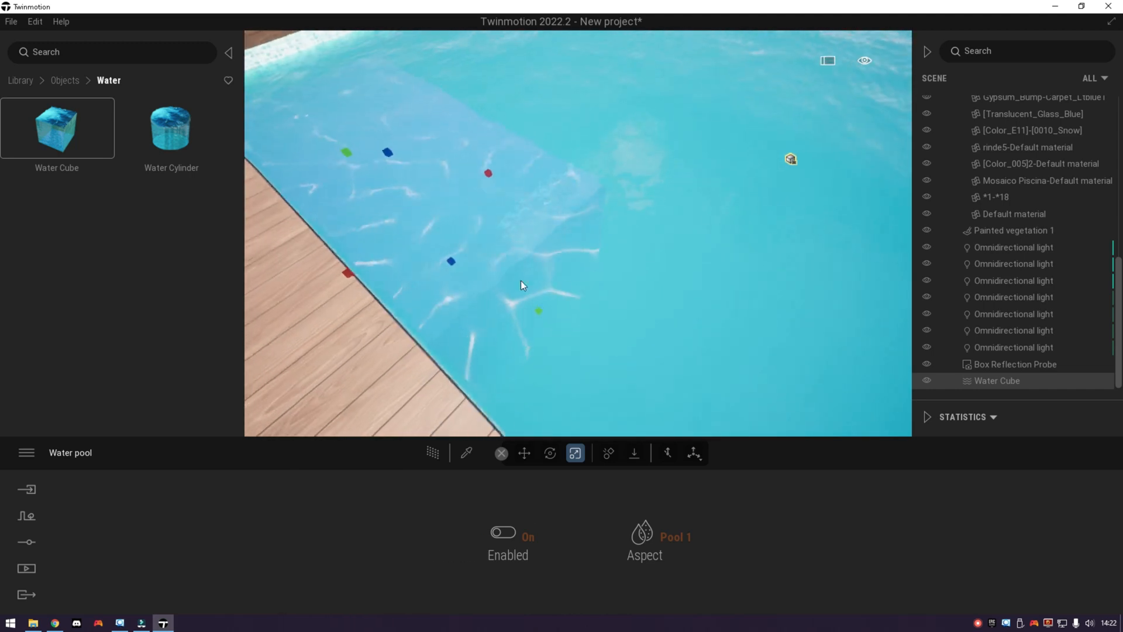
# - Widen the water cube across the pool until it reaches the opposite edge along the dark deck
pyautogui.moveTo(495, 171); pyautogui.dragTo(702, 62)
pyautogui.press('s')
pyautogui.moveTo(553, 296); pyautogui.dragTo(513, 321, button='right')
pyautogui.moveTo(508, 272); pyautogui.dragTo(872, 299)
pyautogui.moveTo(667, 232); pyautogui.dragTo(611, 276, button='right')
pyautogui.press('d')
pyautogui.press('s')
pyautogui.moveTo(578, 260); pyautogui.dragTo(747, 291)
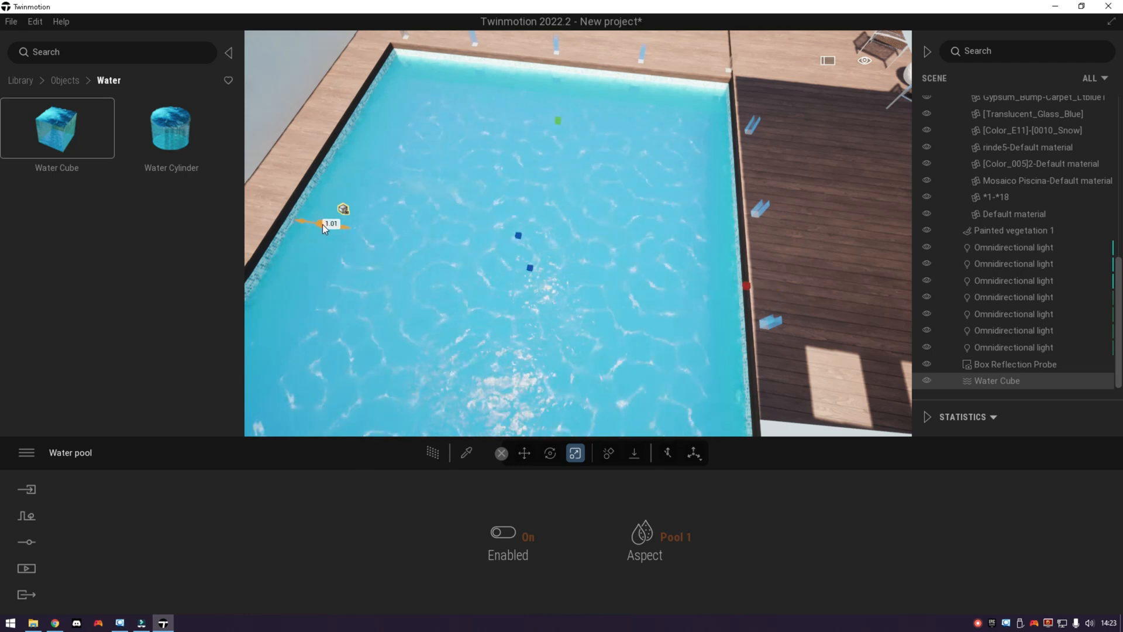
# - Extend both ends of the water cube to the pool's end walls and deselect it
pyautogui.moveTo(560, 122); pyautogui.dragTo(567, 86)
pyautogui.moveTo(638, 222); pyautogui.dragTo(667, 255, button='right')
pyautogui.moveTo(656, 328); pyautogui.dragTo(605, 67)
pyautogui.press('Escape')
# - Return to the Image1 view and render the pool's new water with the Path Tracer
pyautogui.click(26, 568)
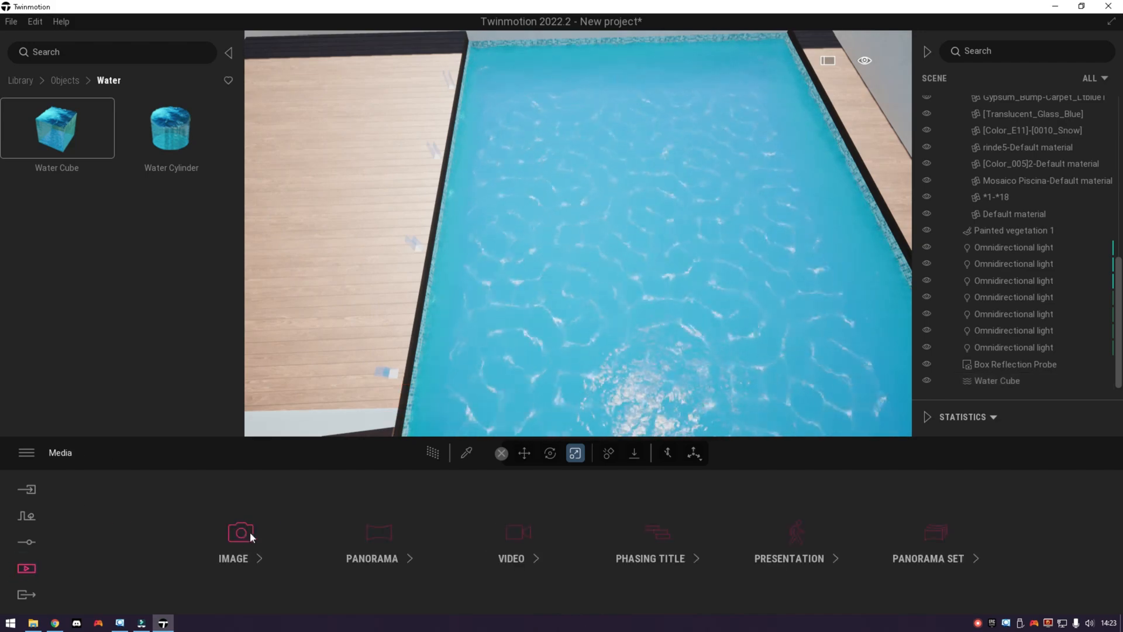
pyautogui.click(238, 533)
pyautogui.click(432, 451)
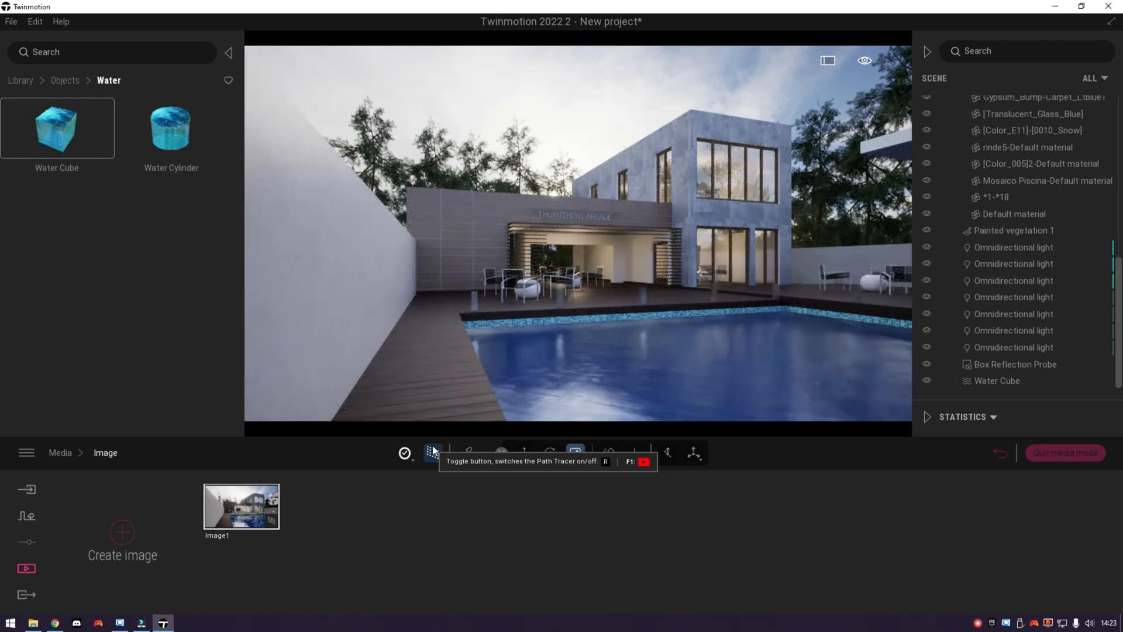
# - Hide the Water Cube in the scene and render Image1 with the Path Tracer quality set to Low
pyautogui.click(928, 380)
pyautogui.moveTo(409, 453)
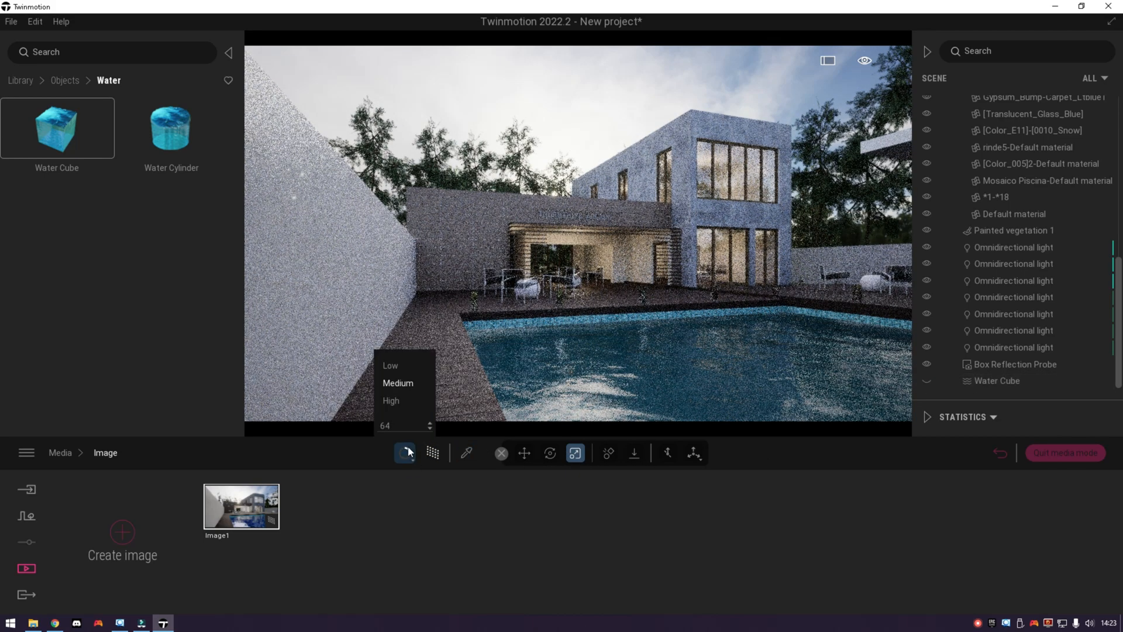
pyautogui.click(395, 366)
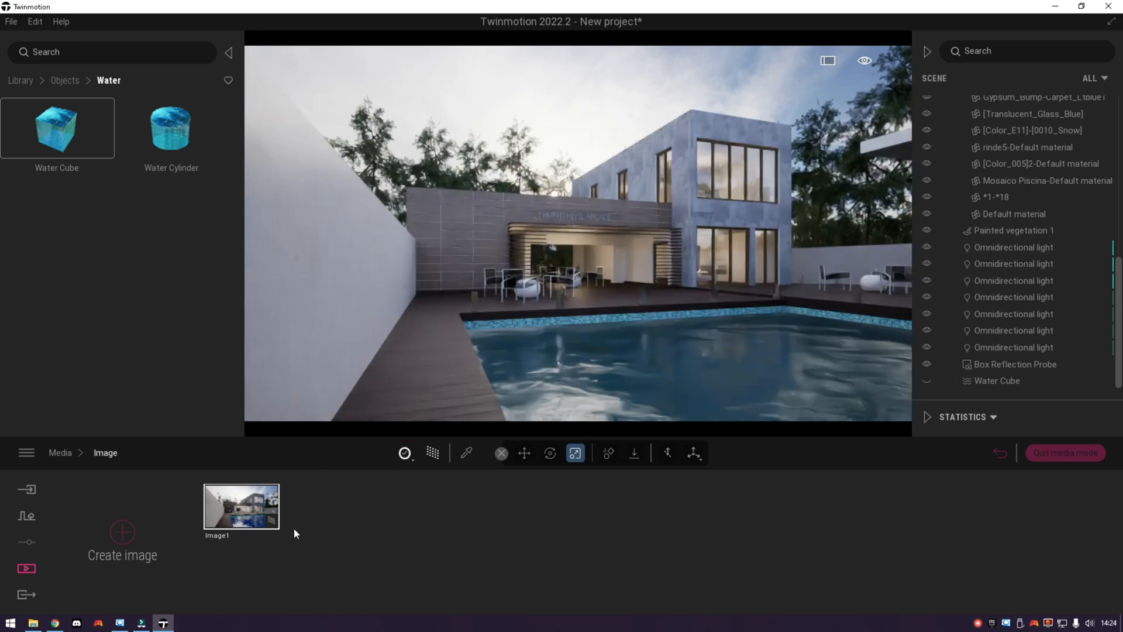
# - Set Image1's Path Tracer aliasing filtering to about 5.15 and its samples per pixel to 512
pyautogui.click(275, 528)
pyautogui.click(270, 561)
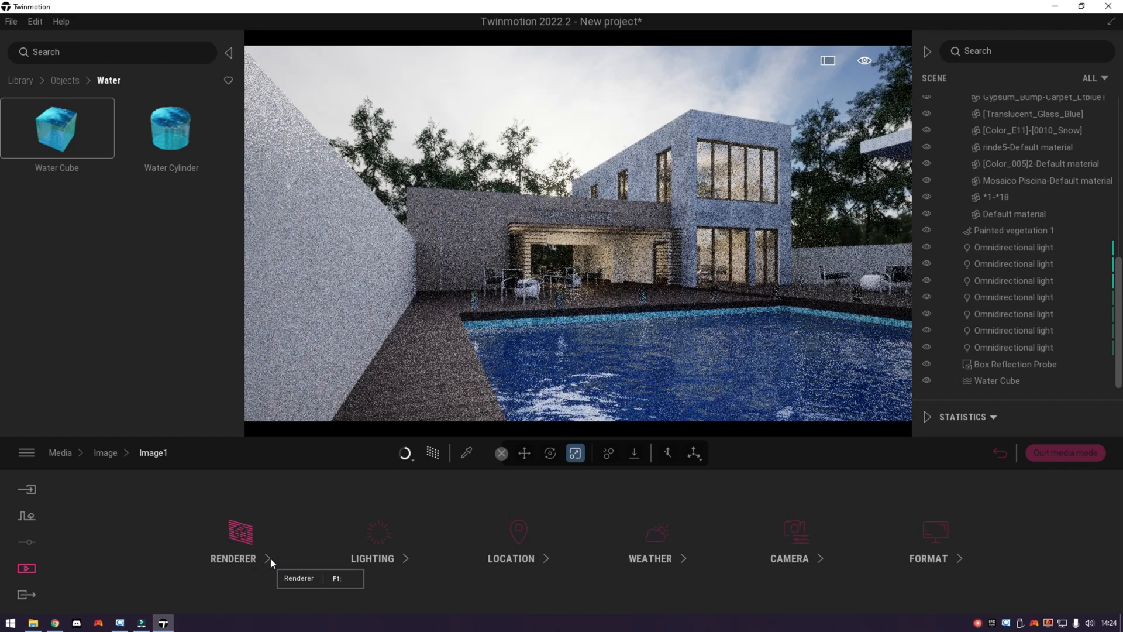
pyautogui.click(964, 522)
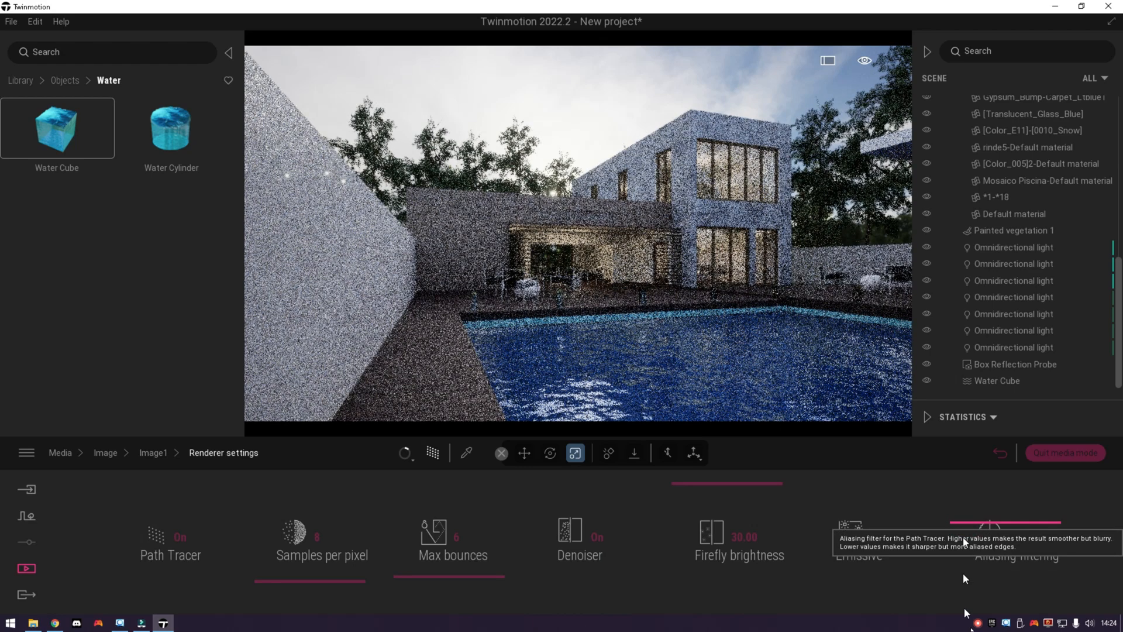
pyautogui.click(966, 507)
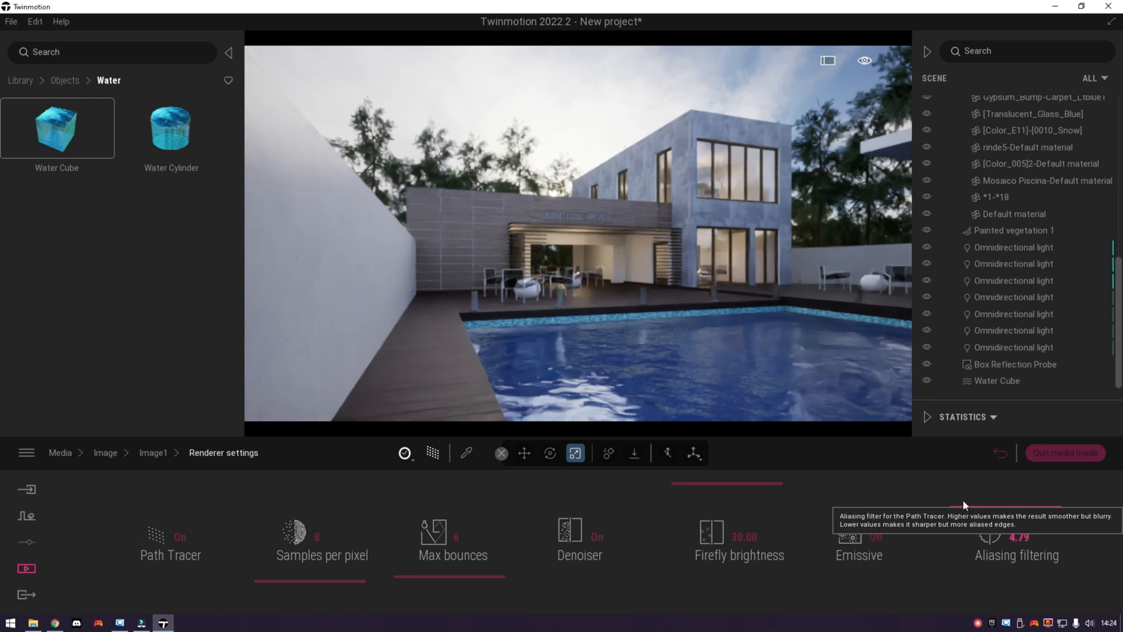
pyautogui.click(962, 501)
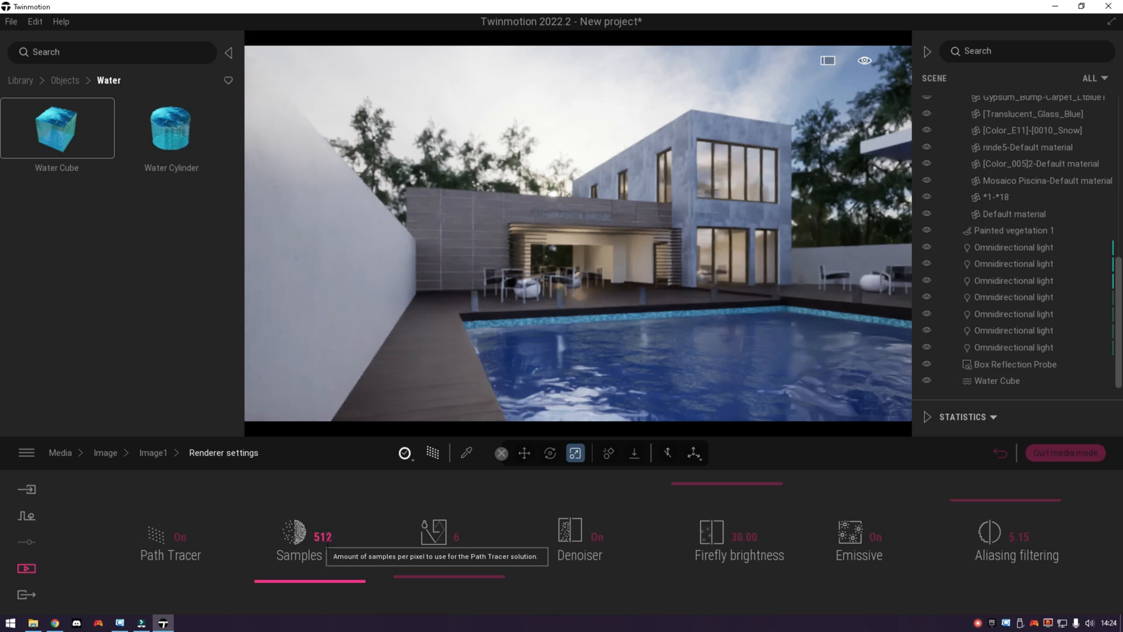
# - Set the Path Tracer's maximum bounces to 25 and turn the denoiser off
pyautogui.click(455, 536)
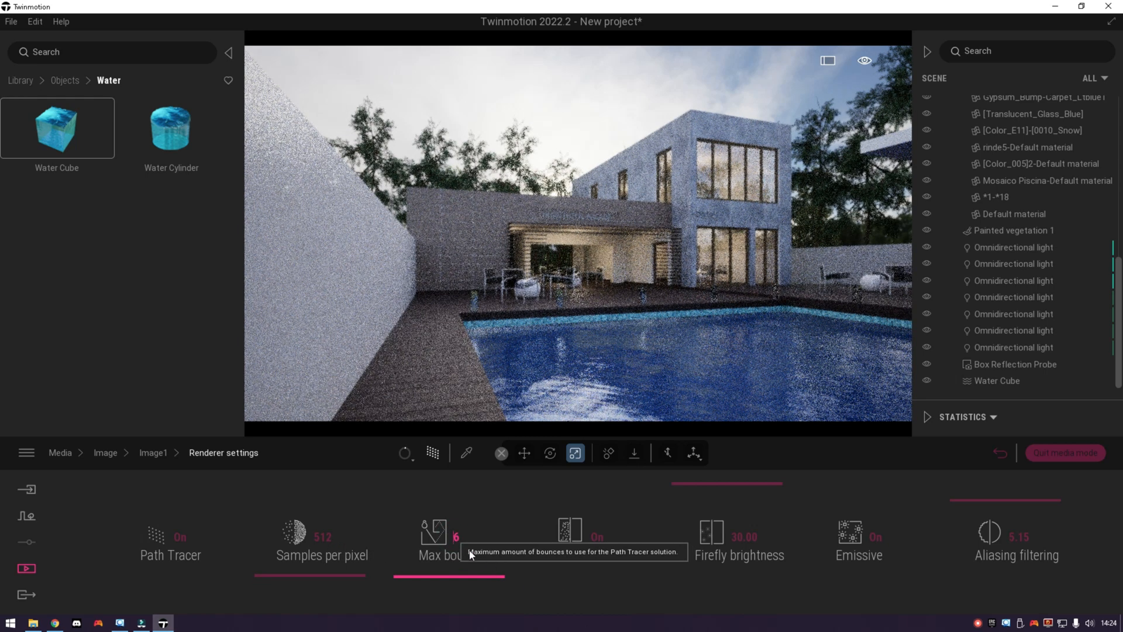
pyautogui.write('256')
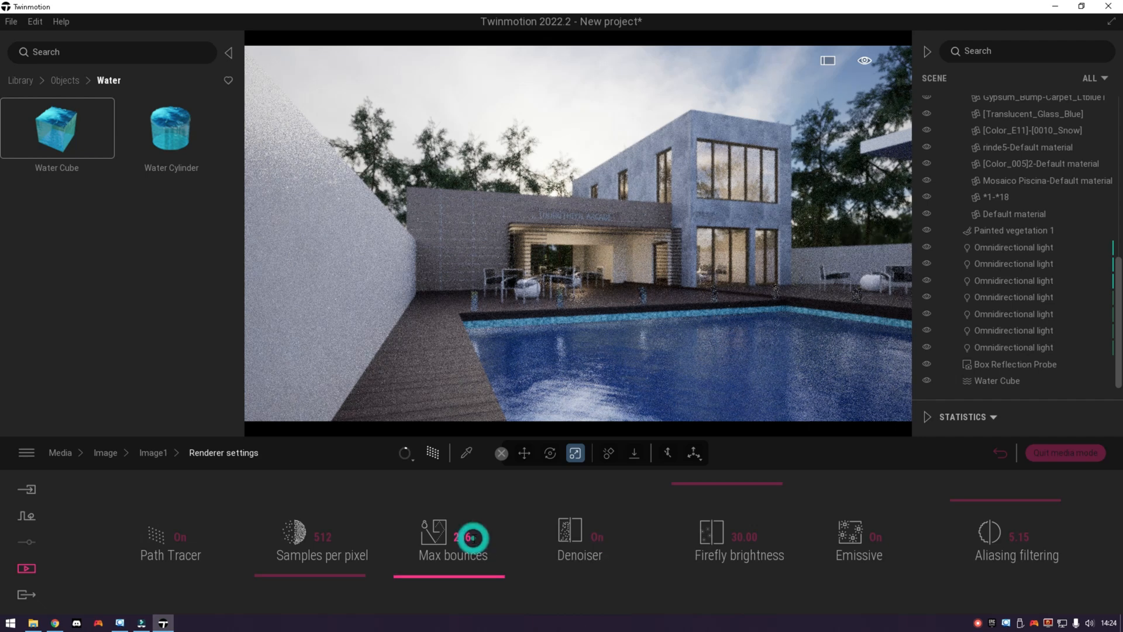
pyautogui.click(573, 599)
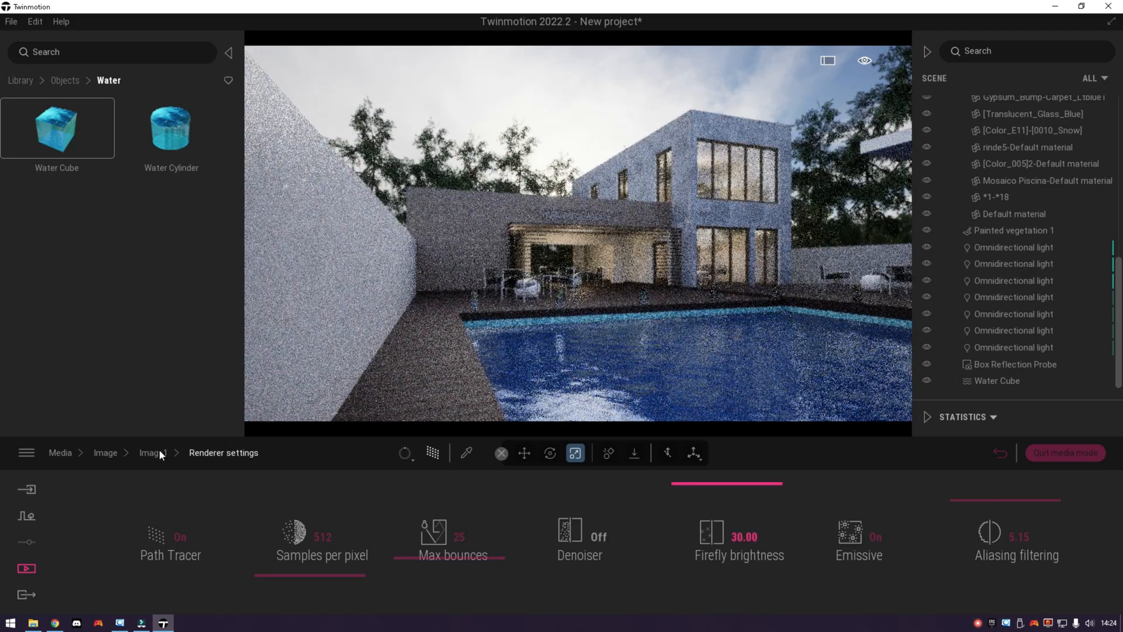
# - Hide the Water Cube to compare Image1's pool without it and check the Path Tracer quality choices
pyautogui.click(927, 379)
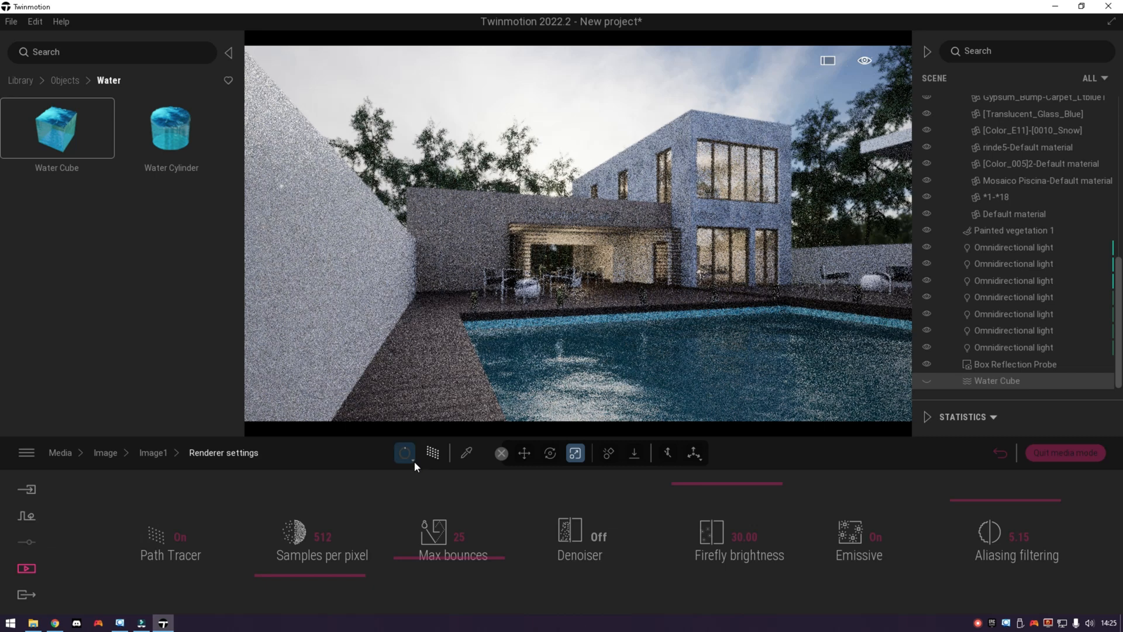
pyautogui.click(412, 460)
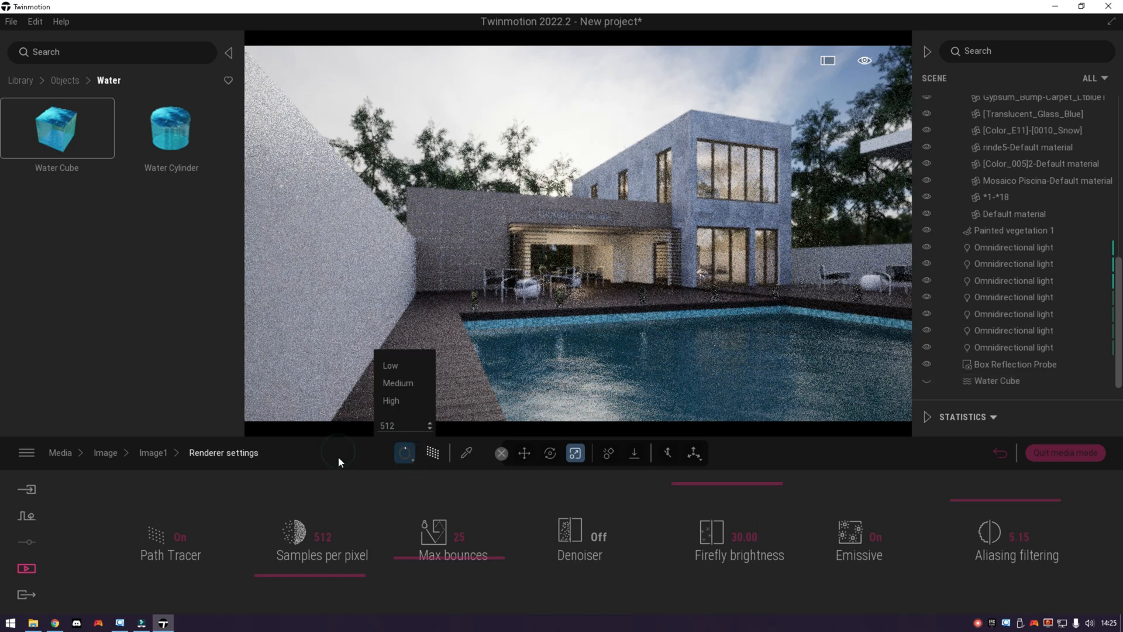
pyautogui.click(152, 453)
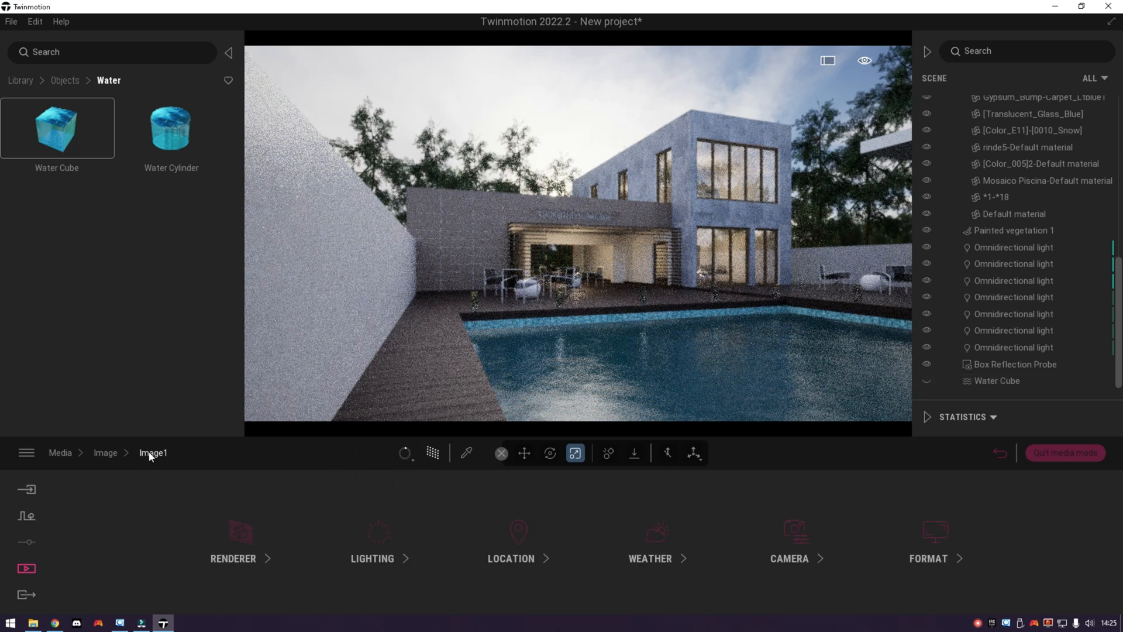
# - Quit media mode and browse the Characters library's posed humans, including the Casual set, for people to place
pyautogui.click(1071, 452)
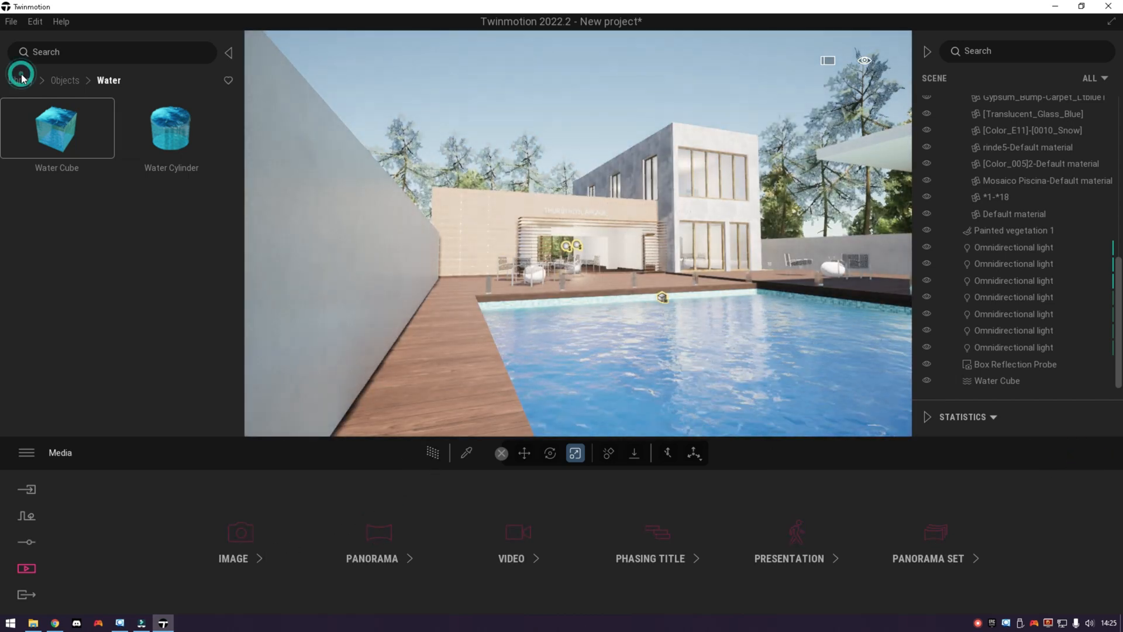
pyautogui.click(22, 80)
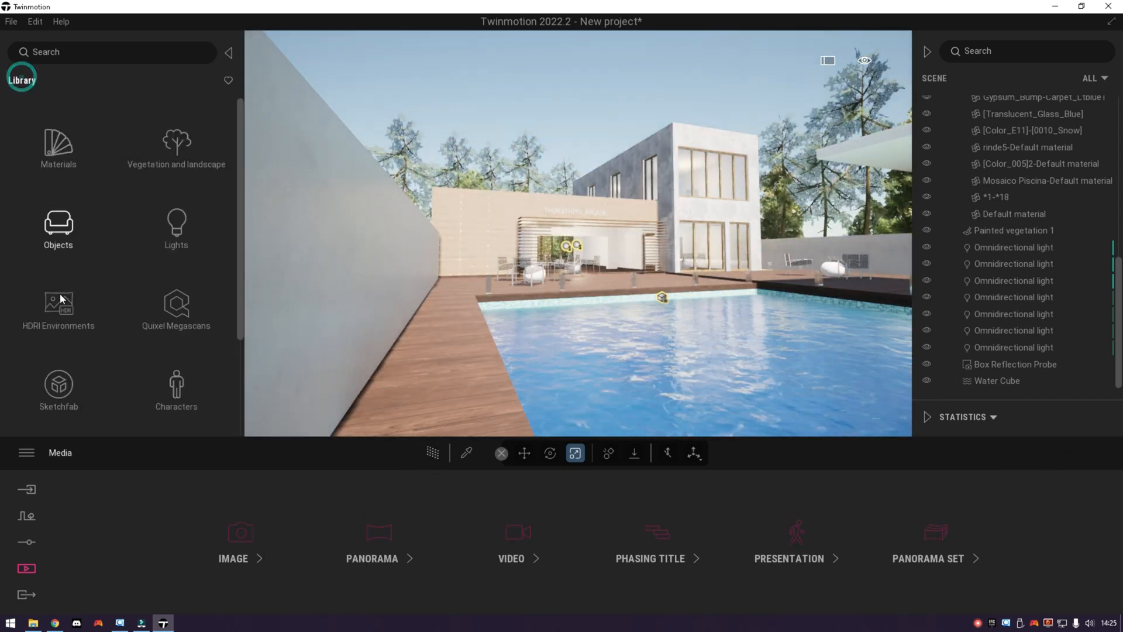
pyautogui.click(171, 389)
pyautogui.click(58, 234)
pyautogui.scroll(-5, 88, 292)
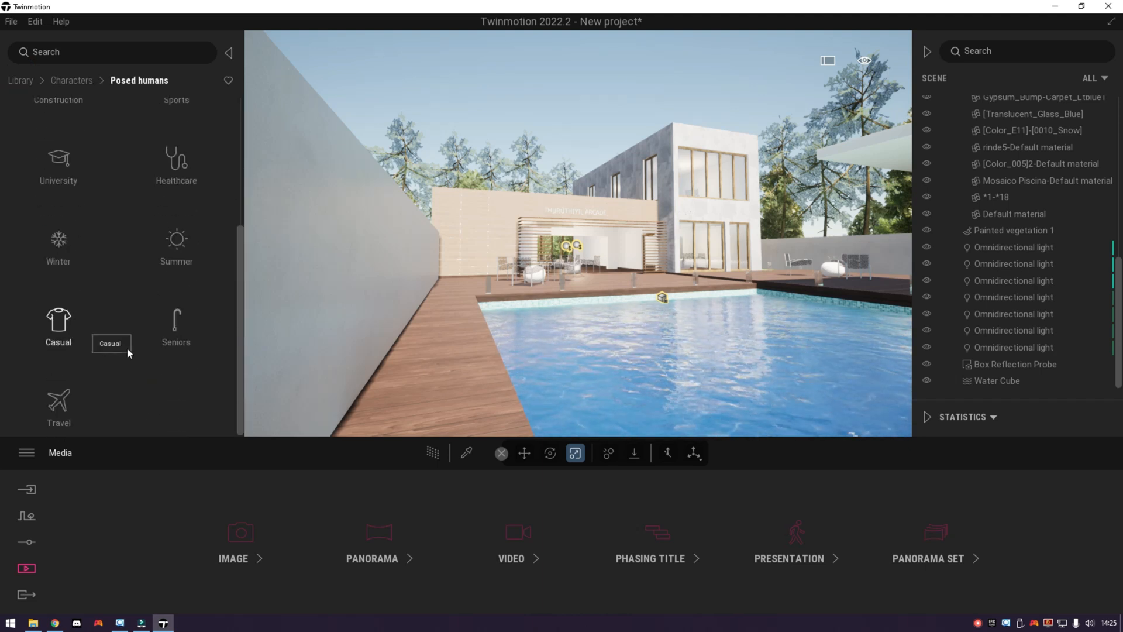
pyautogui.scroll(4, 127, 348)
pyautogui.scroll(-2, 93, 308)
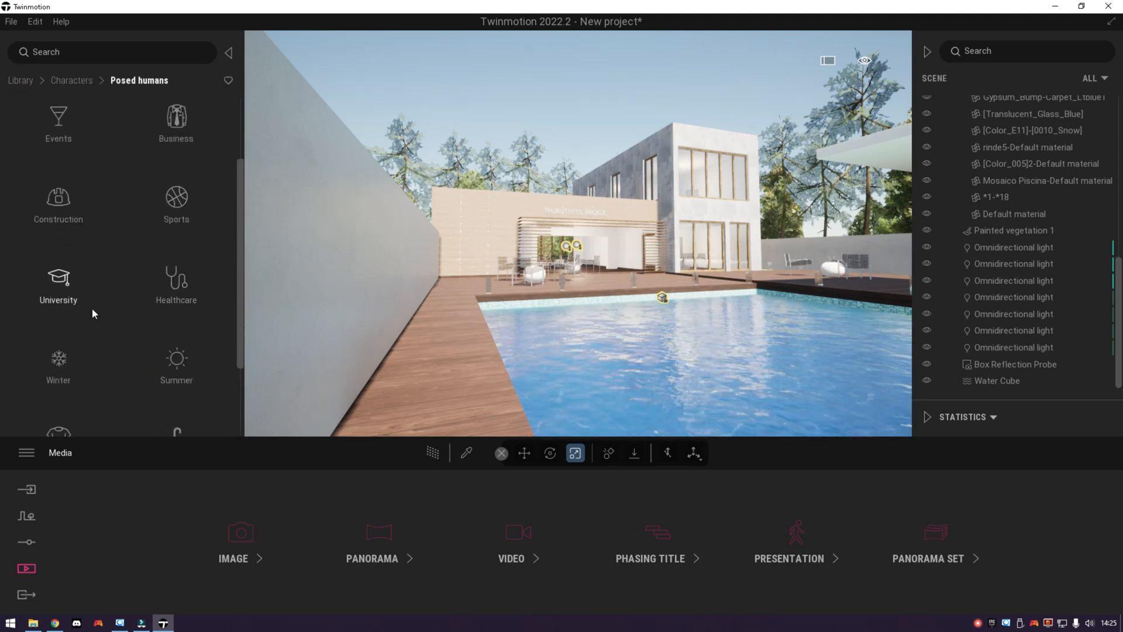
pyautogui.scroll(-2, 91, 316)
pyautogui.click(86, 322)
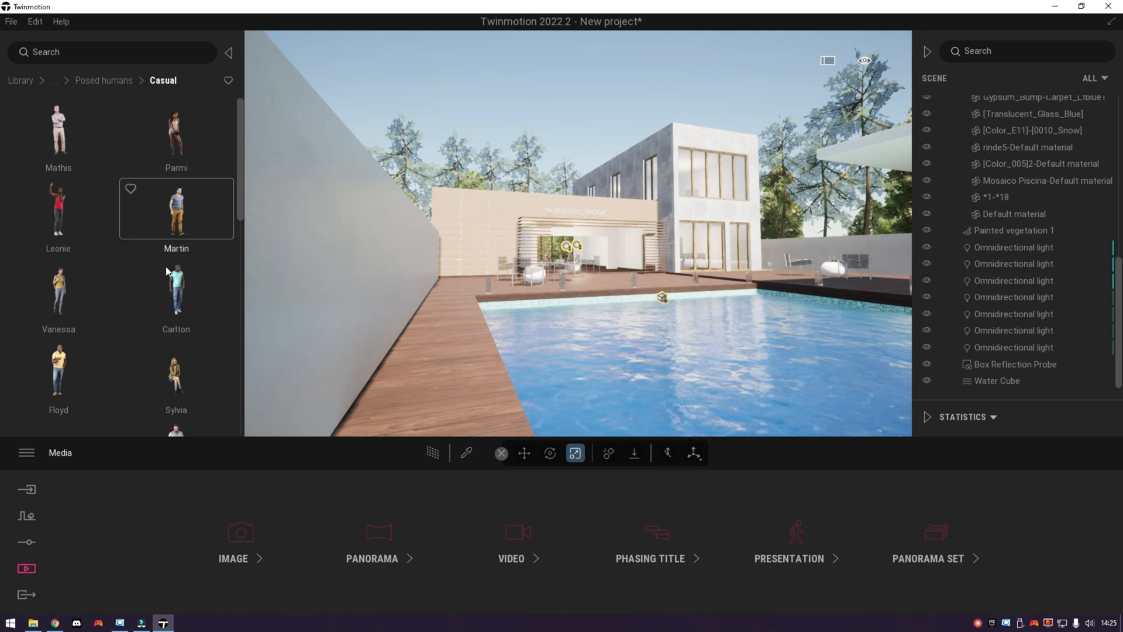
pyautogui.scroll(-3, 91, 347)
pyautogui.scroll(3, 47, 193)
# - Place the Ines and Esteban couple from the Shopping posed humans on the wooden deck before the house entrance
pyautogui.click(98, 80)
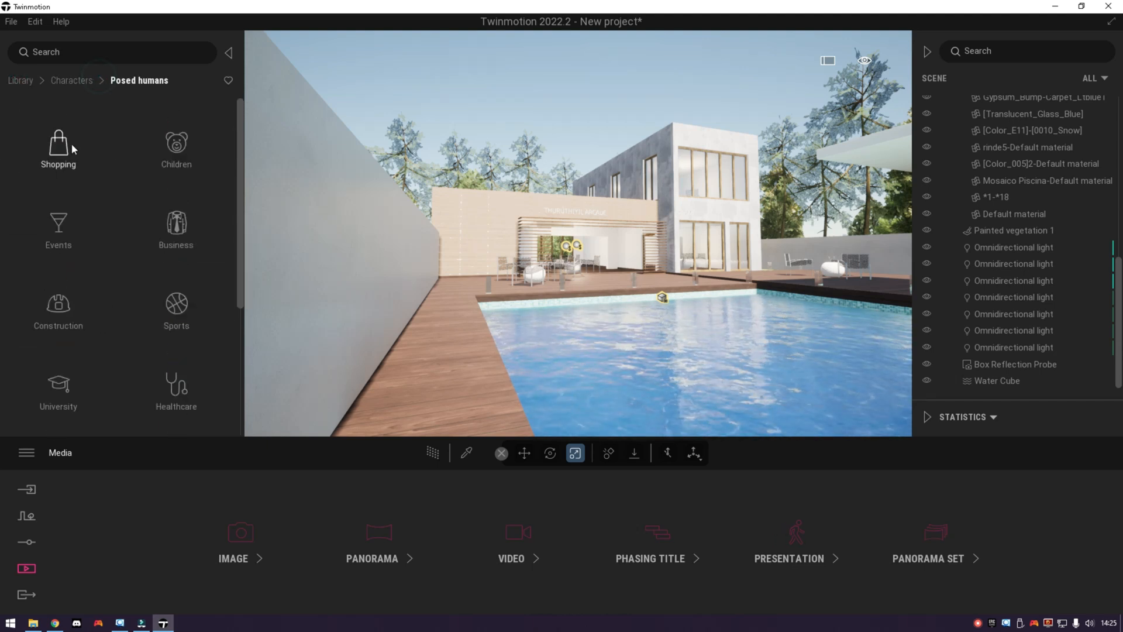
pyautogui.click(65, 146)
pyautogui.moveTo(58, 208); pyautogui.dragTo(613, 281)
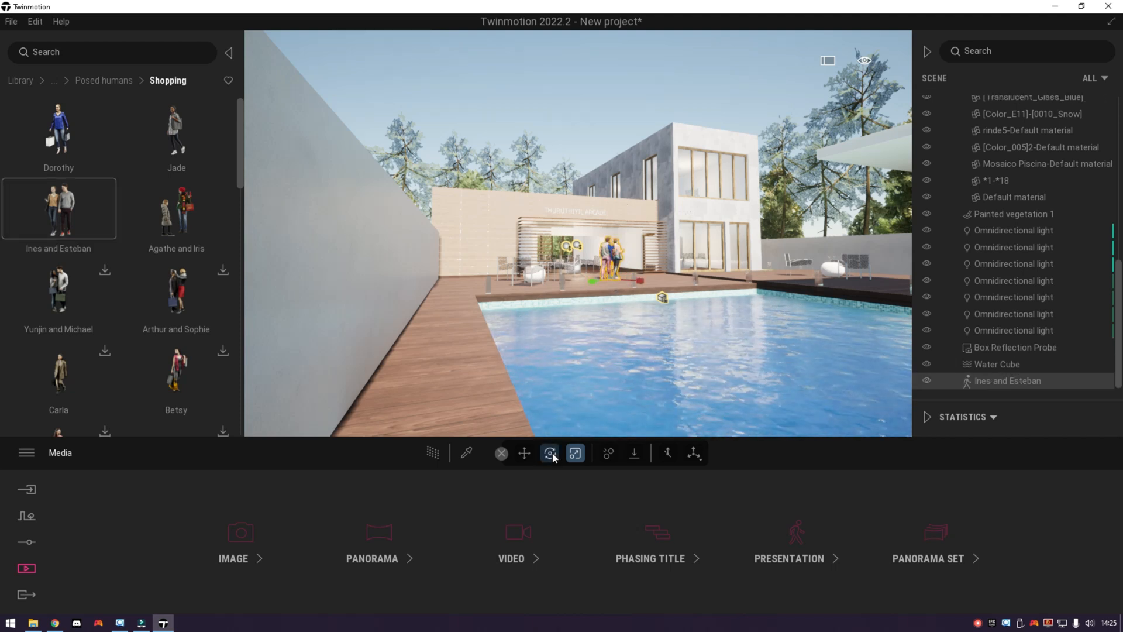
pyautogui.click(525, 453)
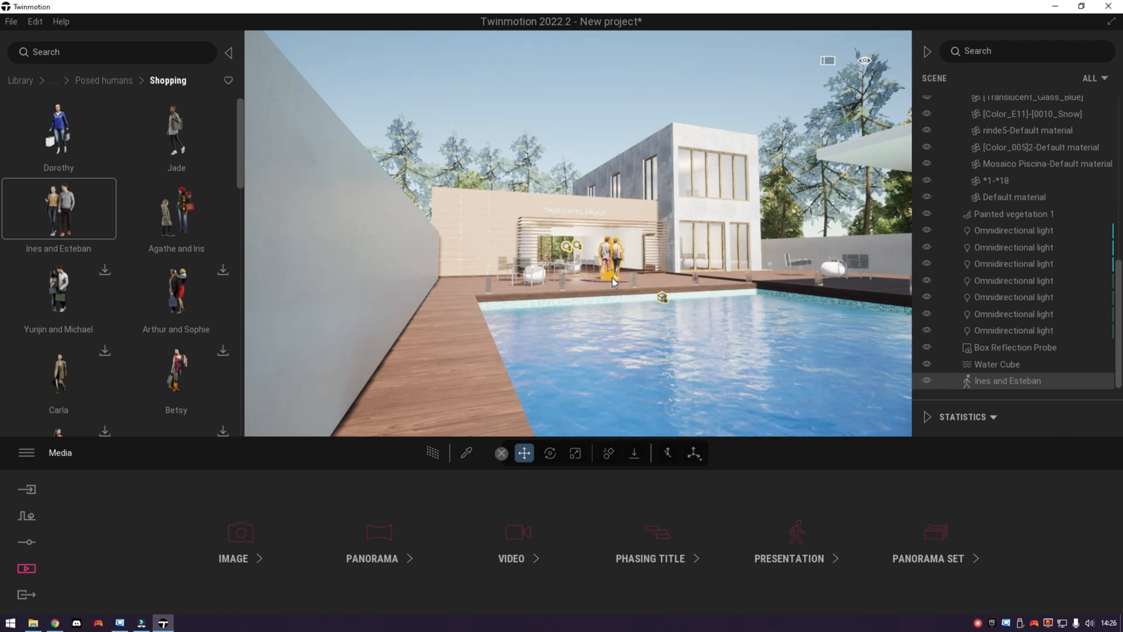
pyautogui.press('Escape')
# - Move the couple on the deck away from the entrance toward the pool and deselect it
pyautogui.press('e')
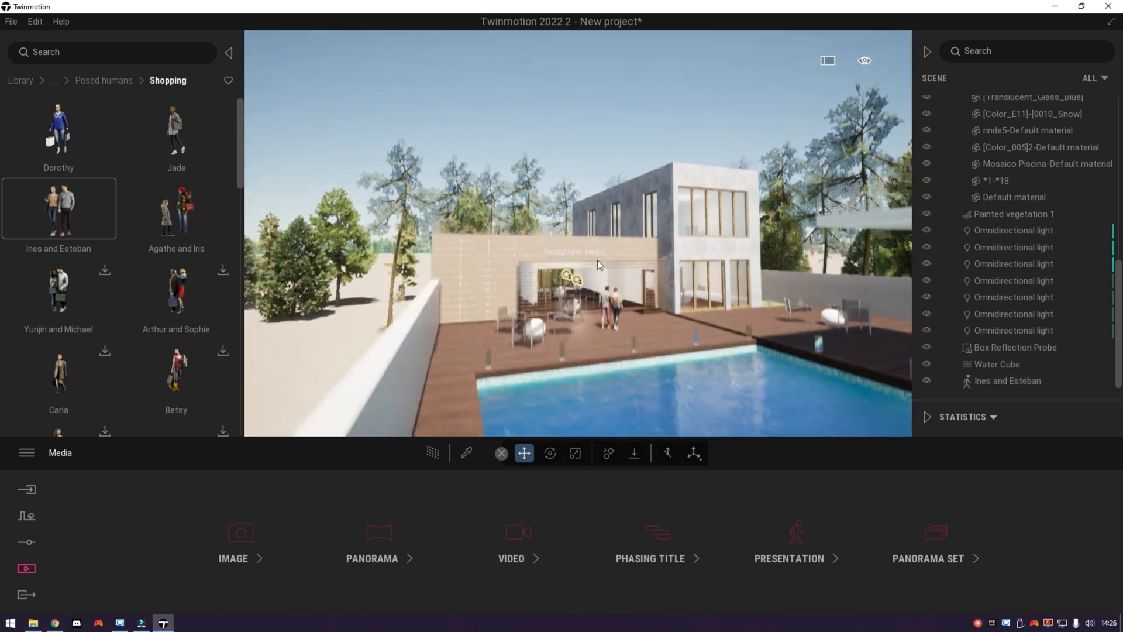
pyautogui.moveTo(597, 265); pyautogui.dragTo(585, 327, button='right')
pyautogui.press('w')
pyautogui.click(585, 266)
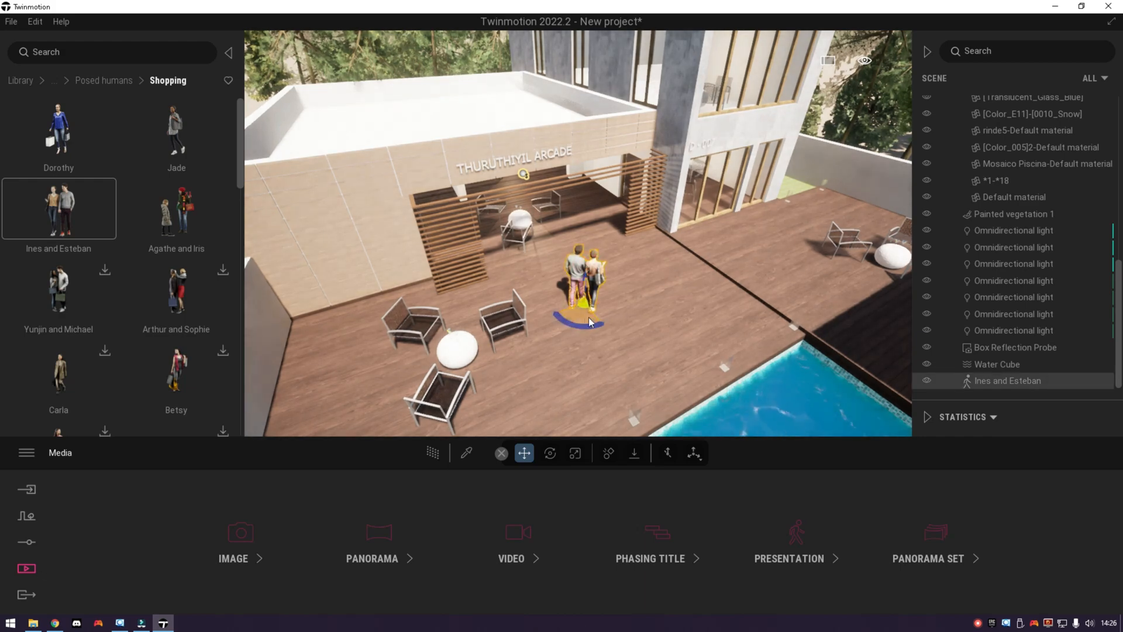
pyautogui.moveTo(589, 322); pyautogui.dragTo(601, 383)
pyautogui.press('Escape')
# - Return to the Image1 view and hide the Water Cube to compare the pool in the Path Tracer render
pyautogui.click(240, 532)
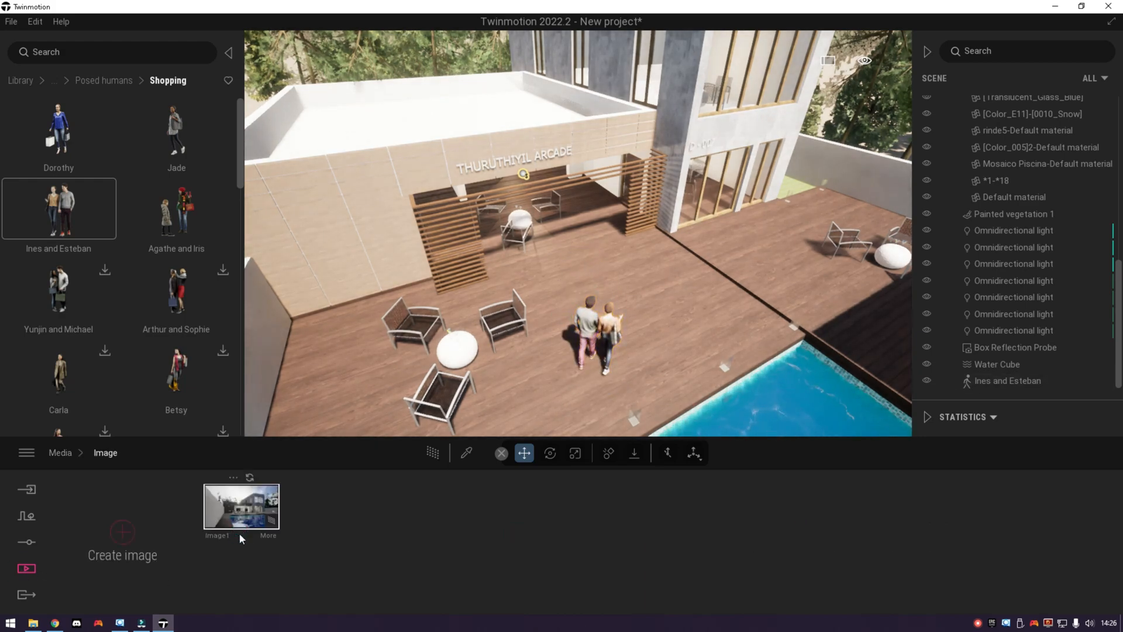
pyautogui.click(254, 496)
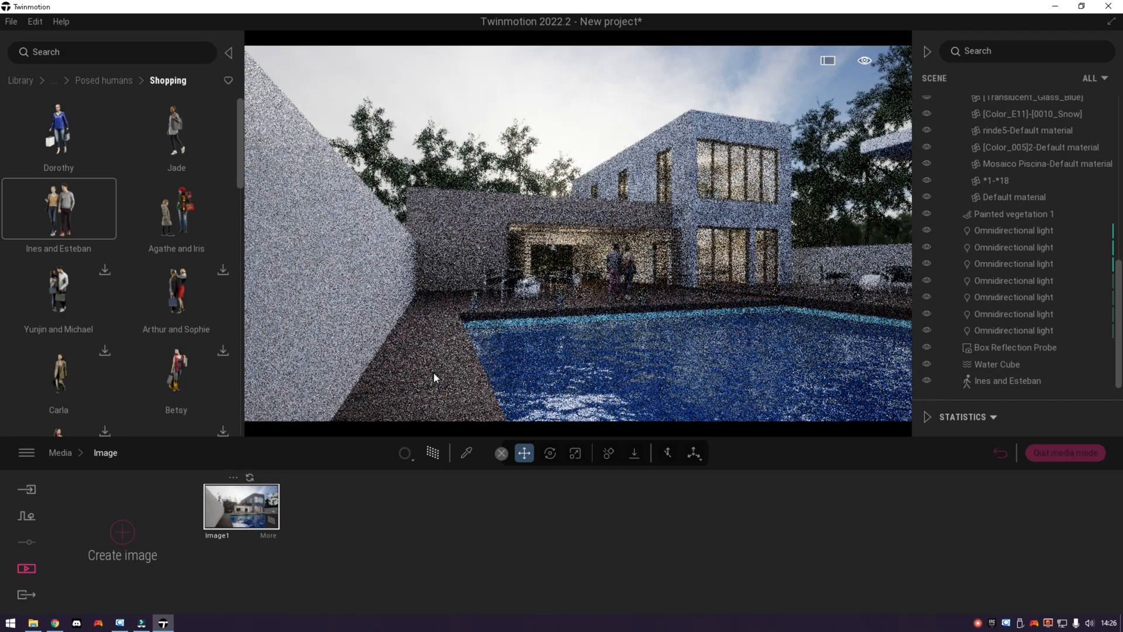
pyautogui.click(928, 364)
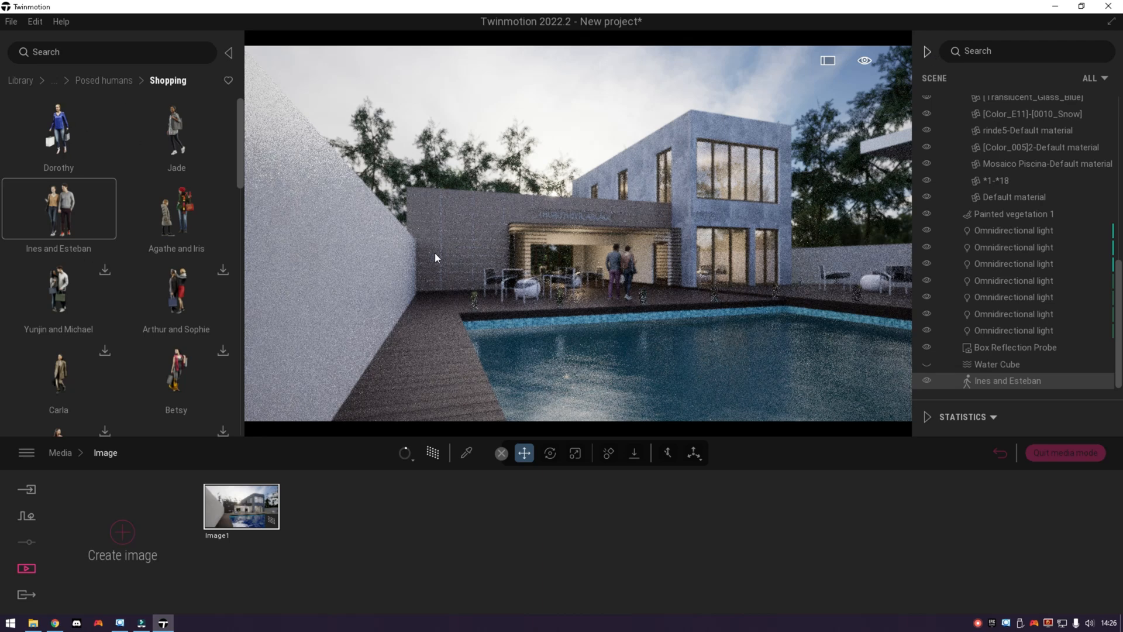
# - Set Image1's output size to UHD, 3840 by 2160, in its format settings
pyautogui.click(270, 535)
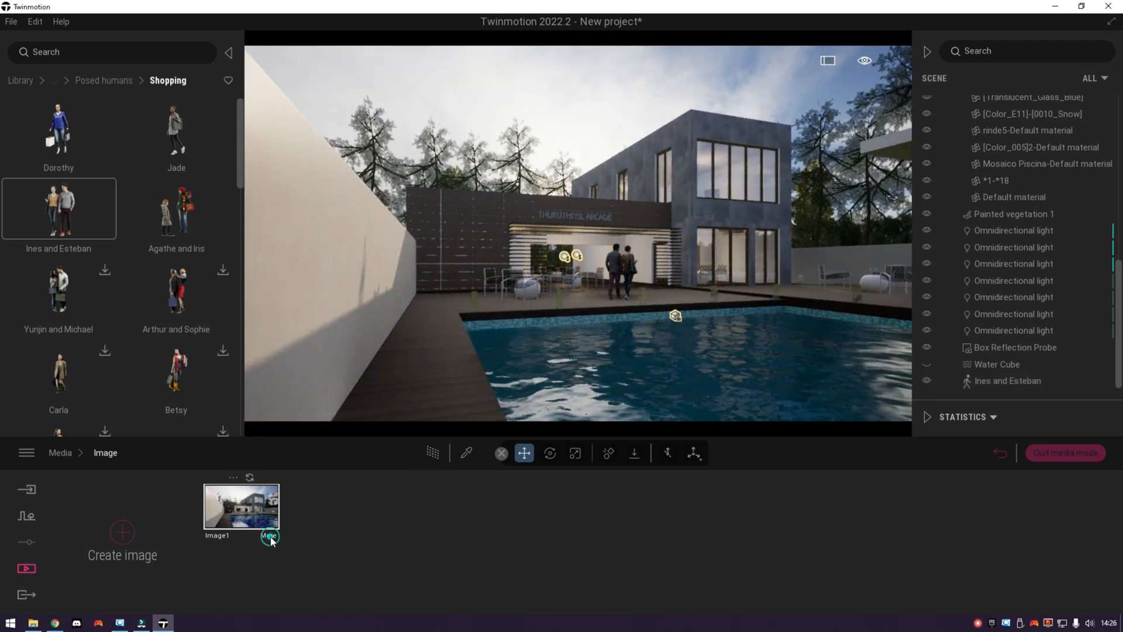
pyautogui.click(928, 533)
pyautogui.click(400, 536)
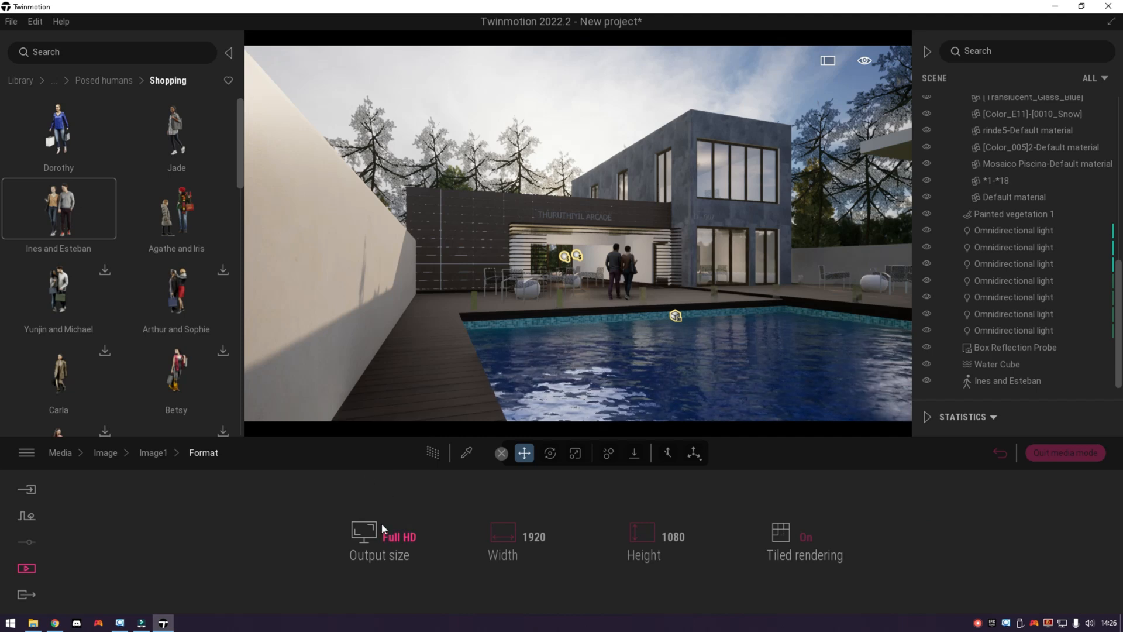
pyautogui.click(381, 526)
pyautogui.click(354, 443)
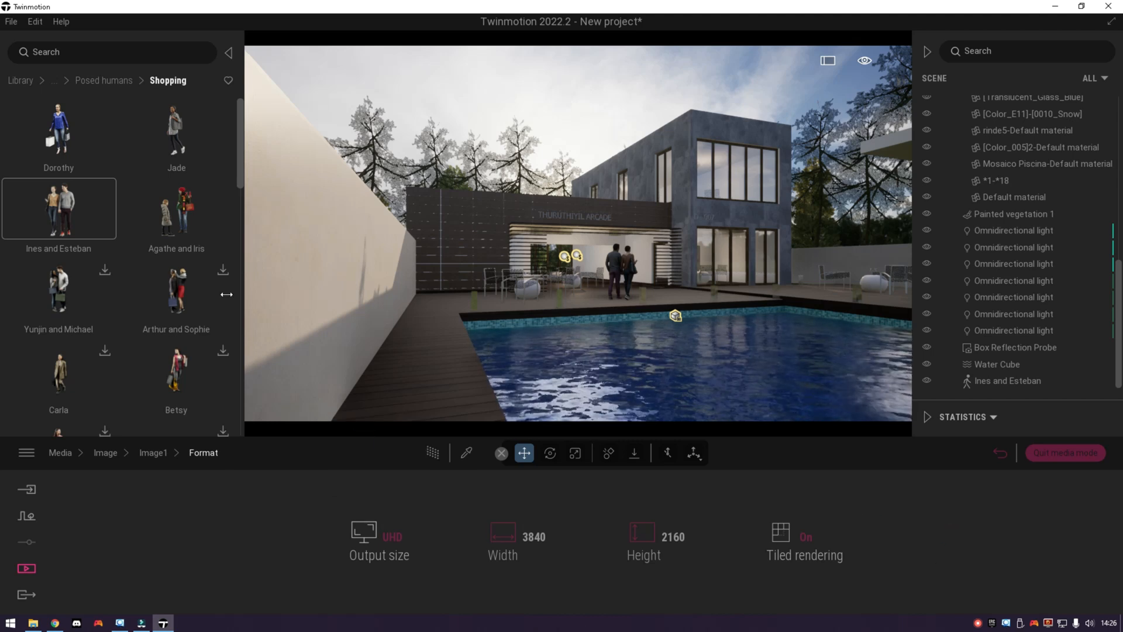
pyautogui.click(153, 453)
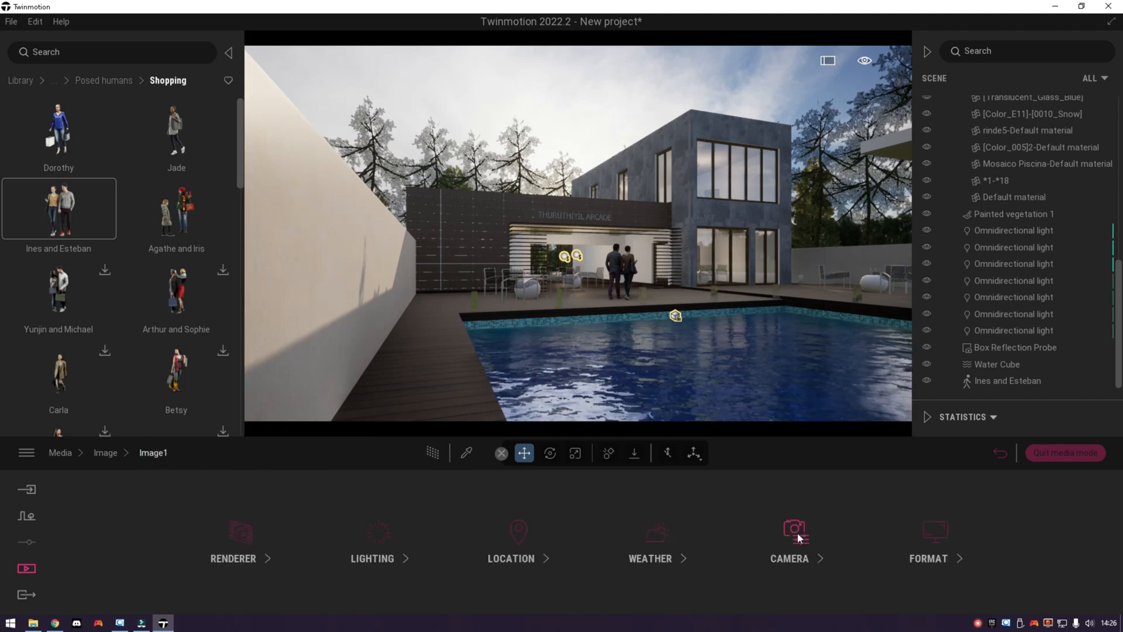
pyautogui.click(657, 553)
pyautogui.click(153, 453)
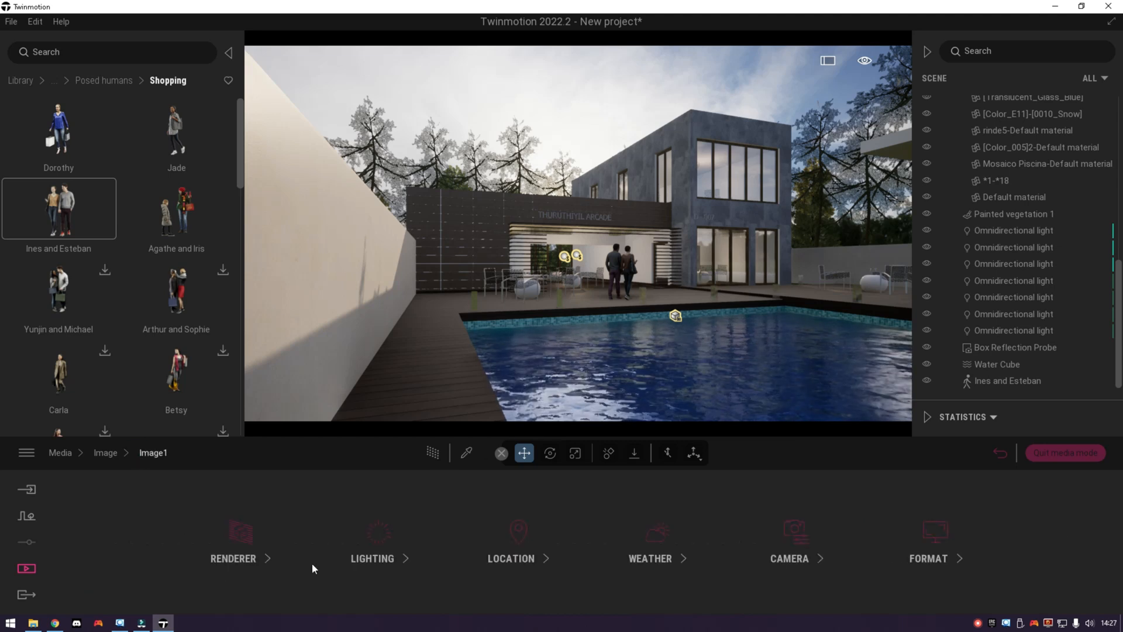
pyautogui.click(513, 552)
# - Select Image1 as the local image to export
pyautogui.click(109, 452)
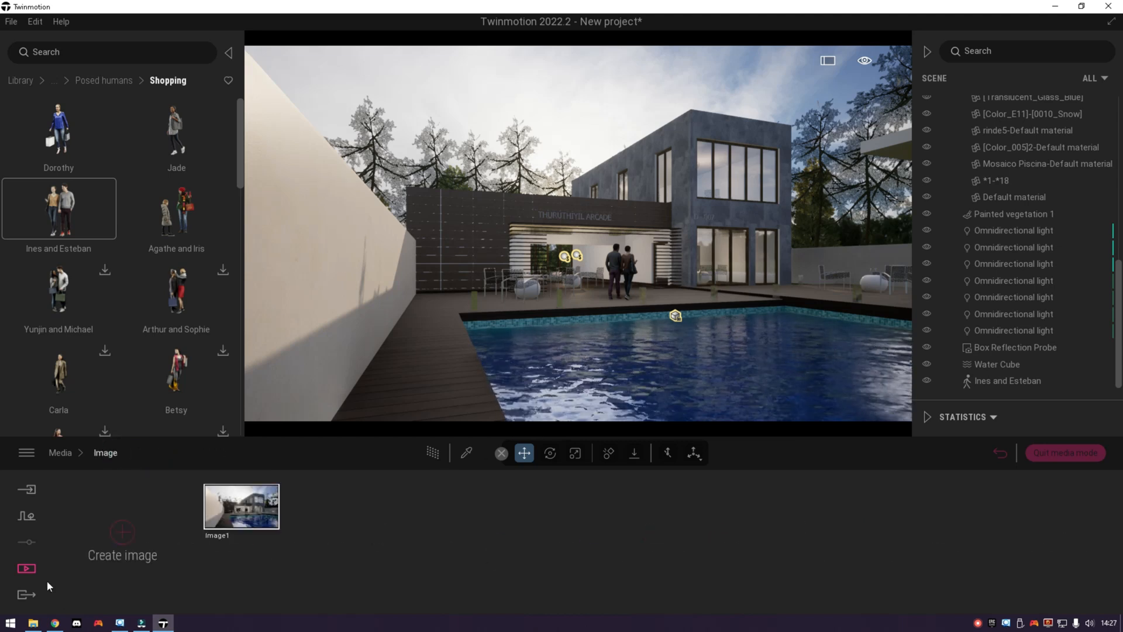
pyautogui.click(28, 595)
pyautogui.click(167, 537)
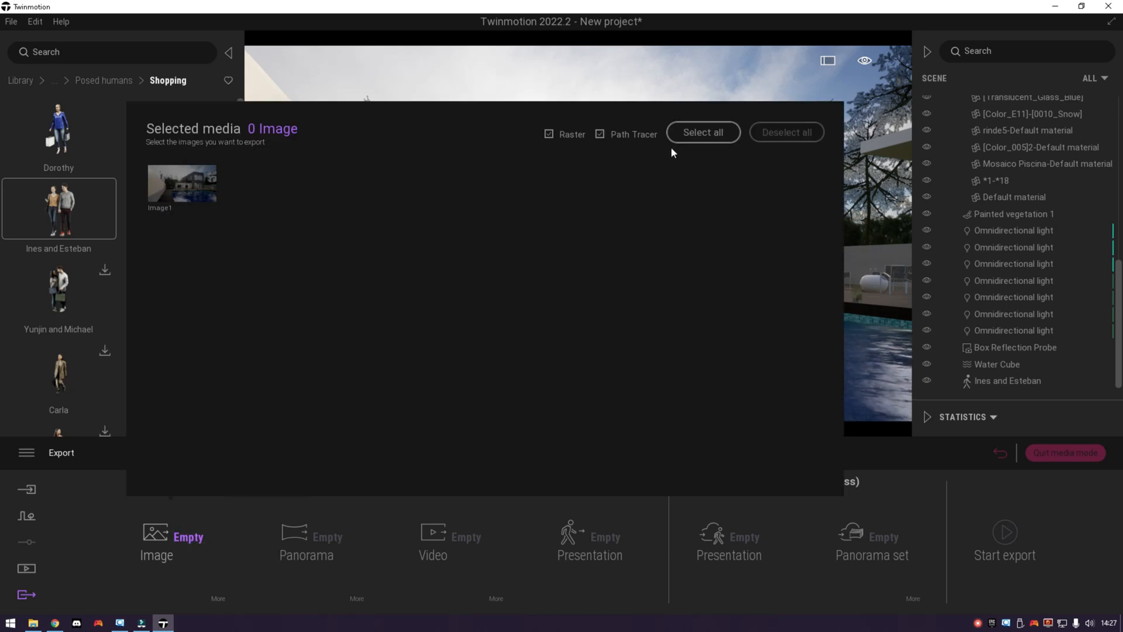
pyautogui.click(679, 138)
# - Set the image export's refinement to High and toggle Max lighting
pyautogui.click(226, 593)
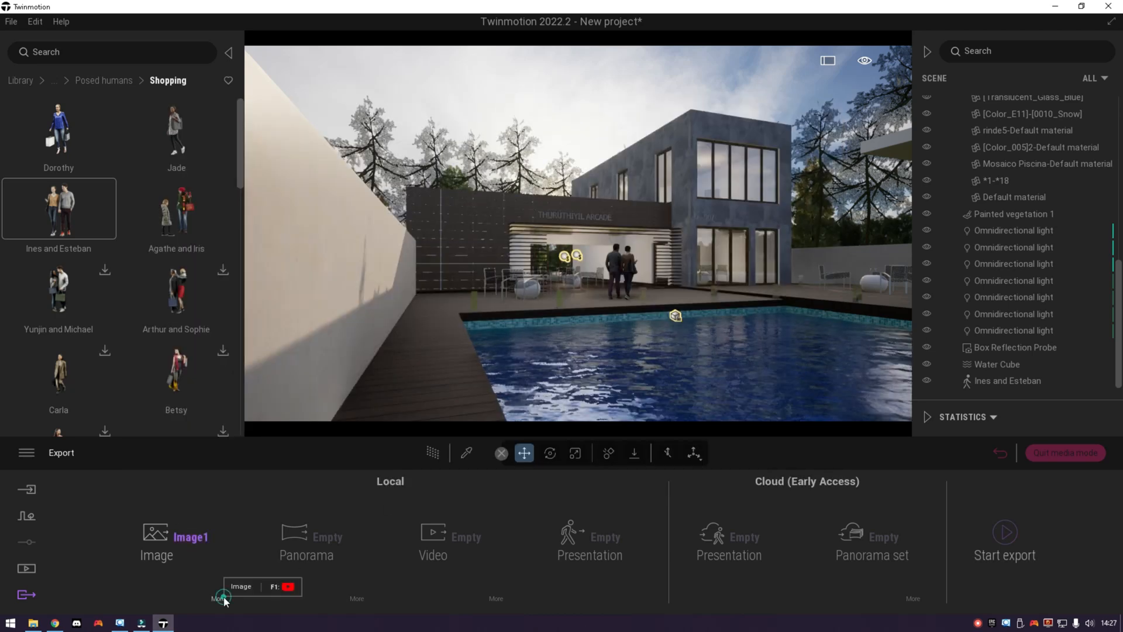
pyautogui.click(222, 596)
pyautogui.click(597, 536)
pyautogui.click(582, 481)
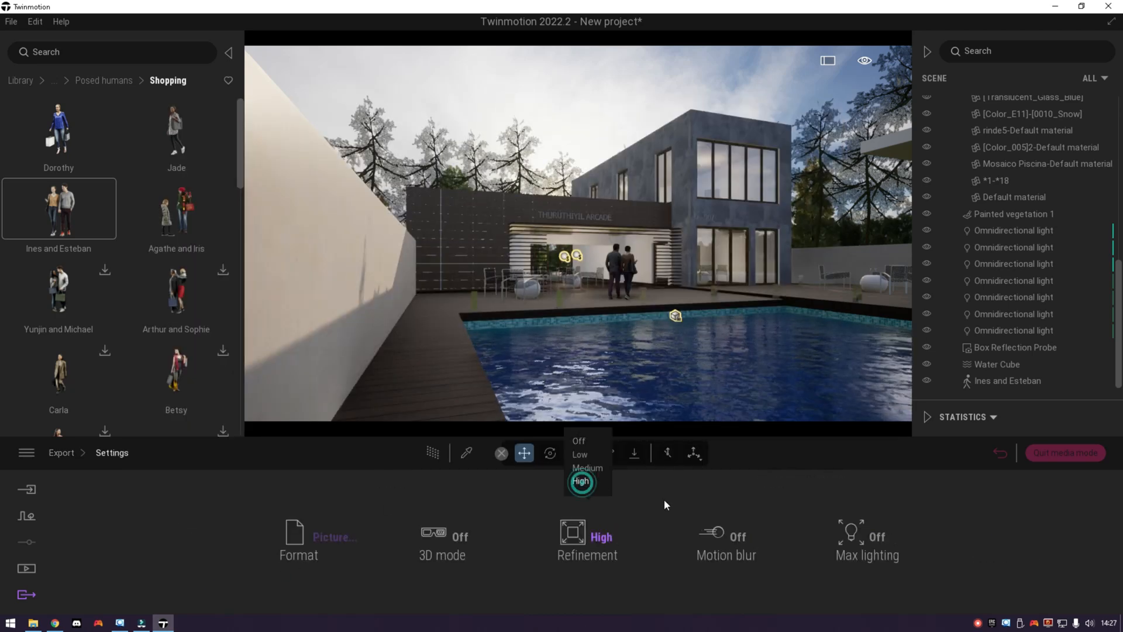
pyautogui.click(876, 536)
# - Return to Image1 in the media images, turn the Path Tracer on and open the image's settings
pyautogui.click(27, 568)
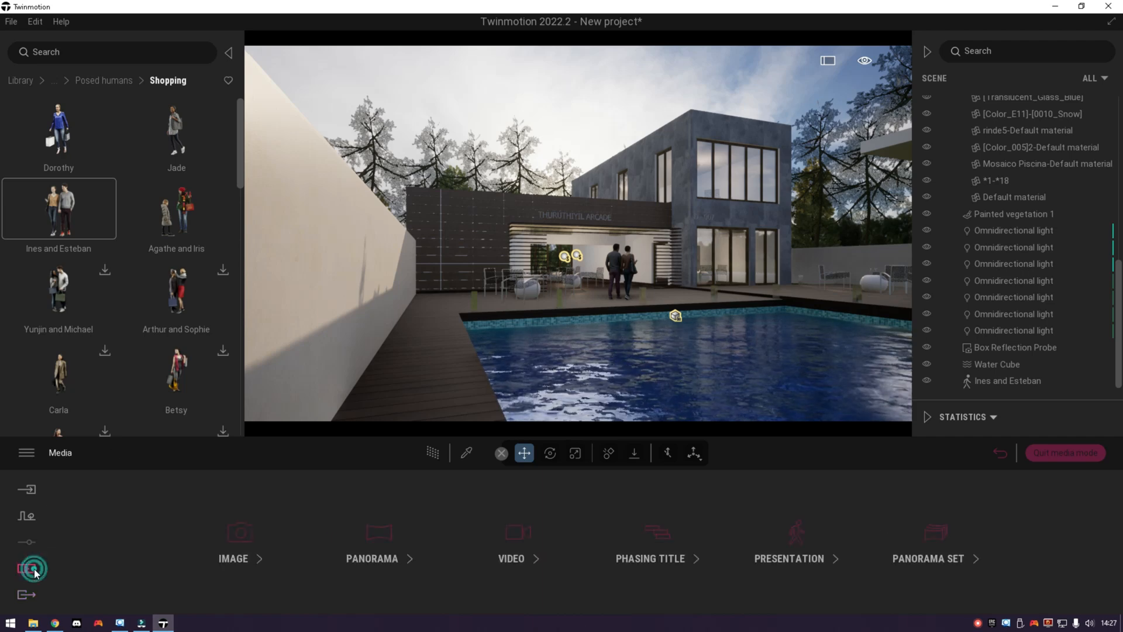
pyautogui.click(258, 547)
pyautogui.click(433, 453)
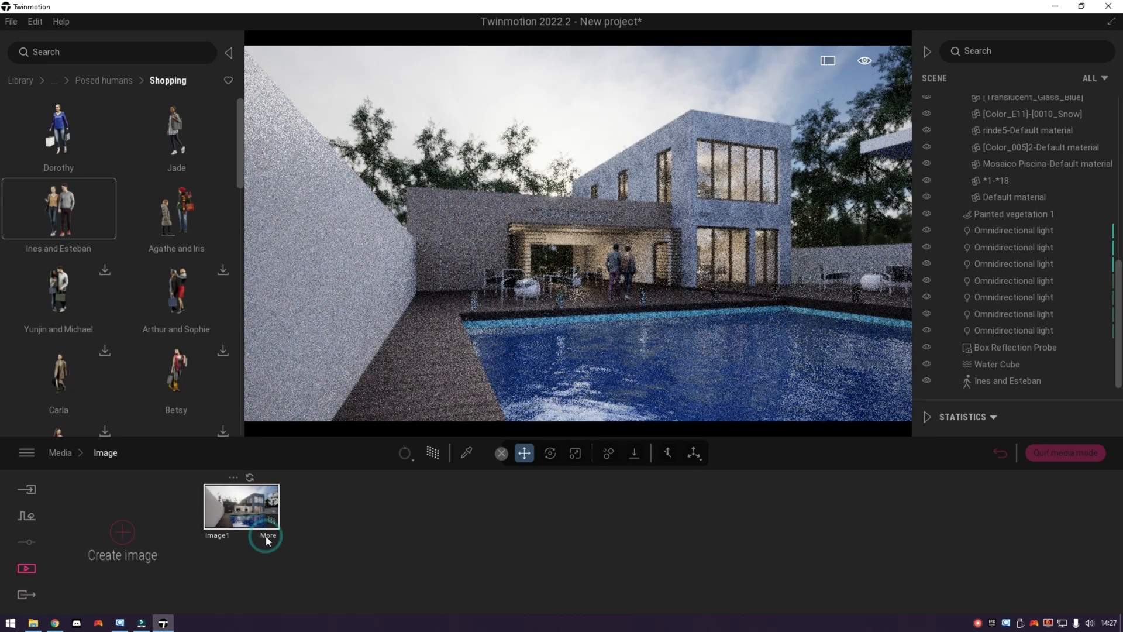
pyautogui.click(270, 526)
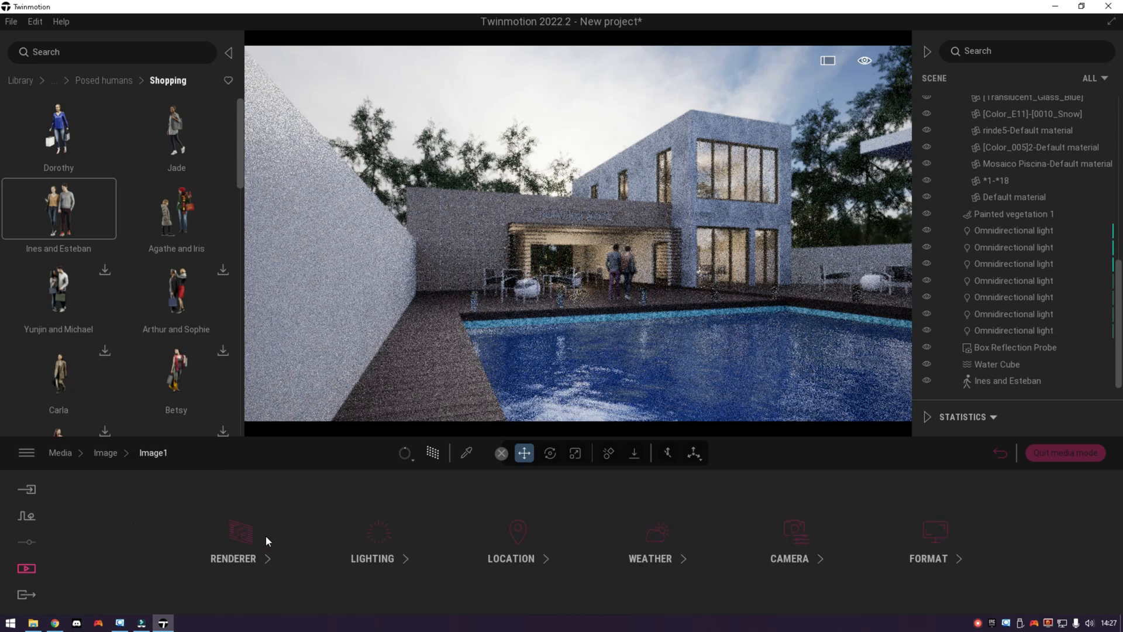
# - Check the available picture file formats in the image export settings and return to the export overview
pyautogui.click(412, 459)
pyautogui.click(27, 595)
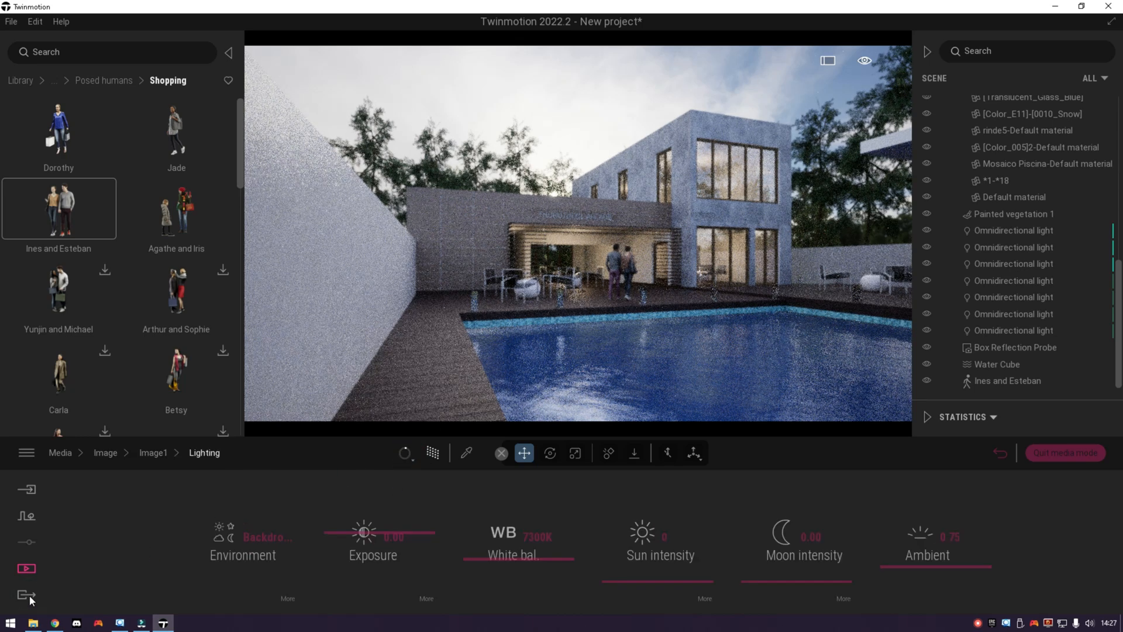
pyautogui.click(217, 598)
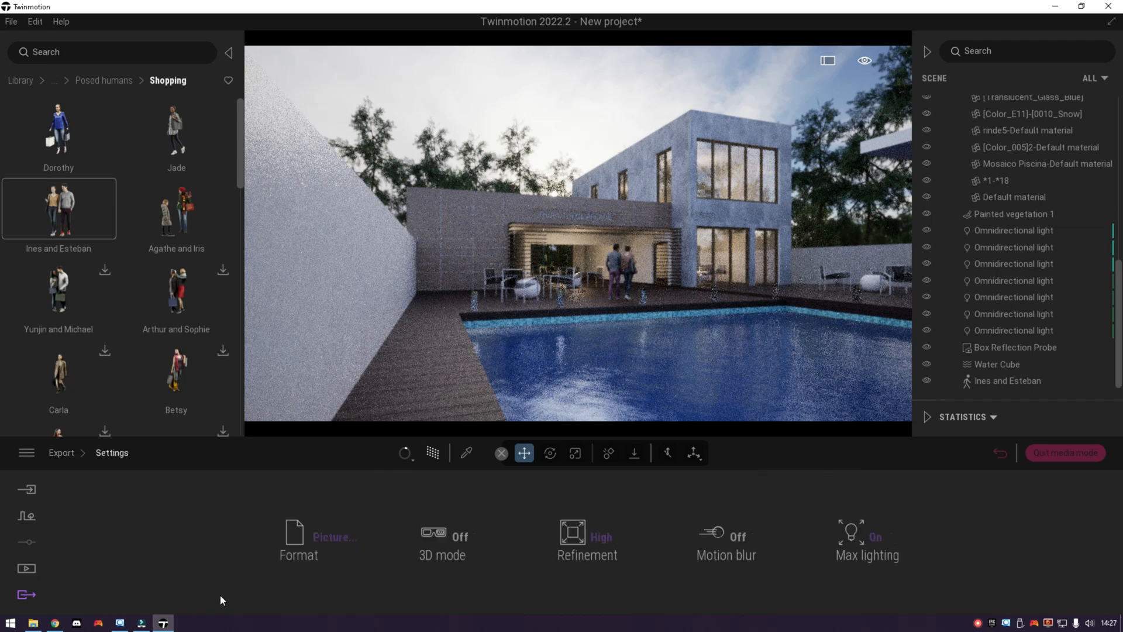
pyautogui.click(327, 540)
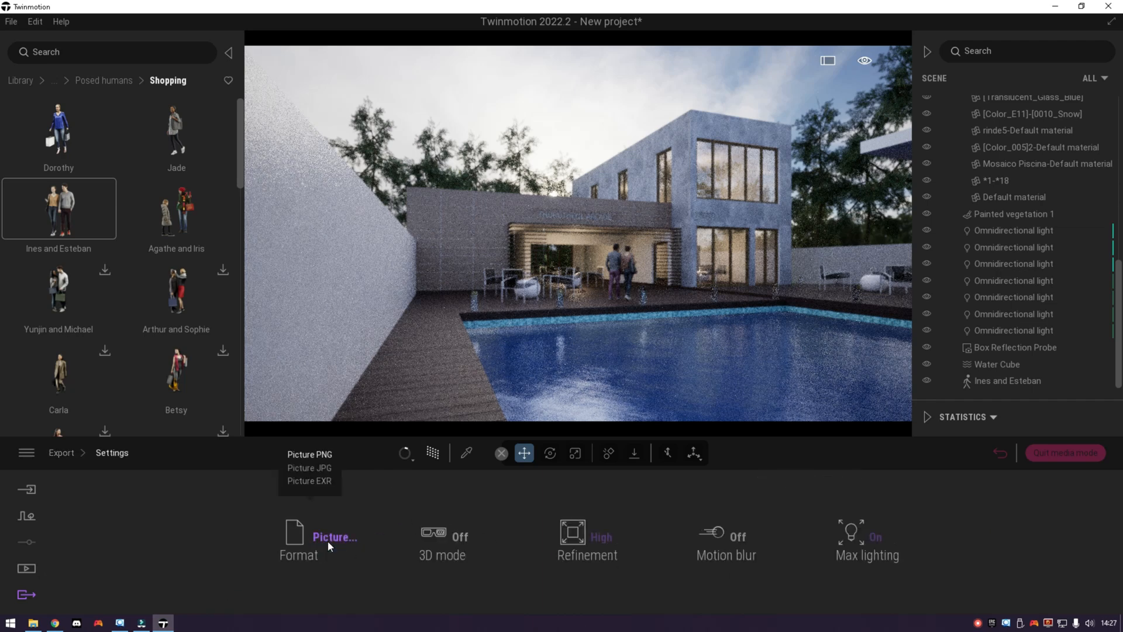
pyautogui.rightClick(276, 502)
# - Export the selected Image1 locally, saving it to the Pictures folder
pyautogui.click(153, 537)
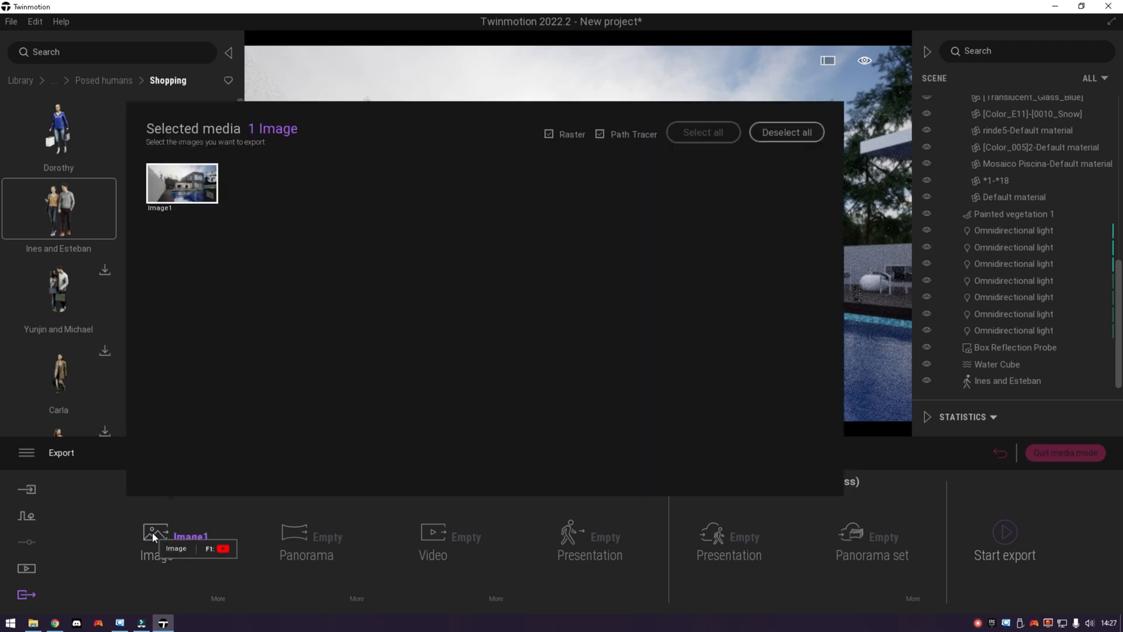
pyautogui.click(1009, 532)
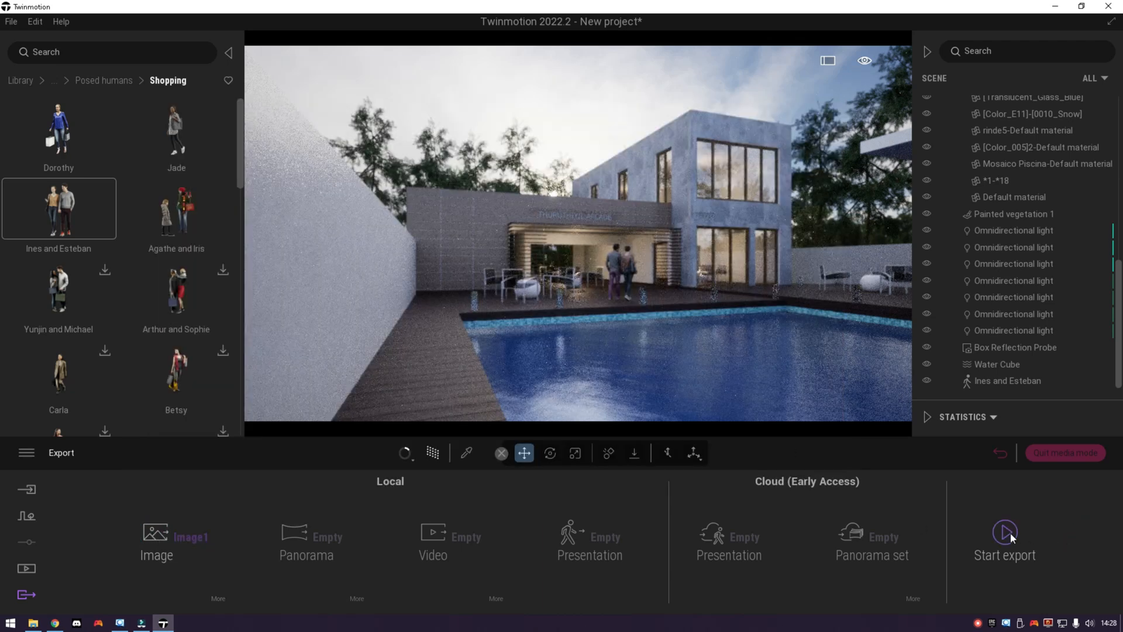
pyautogui.click(44, 145)
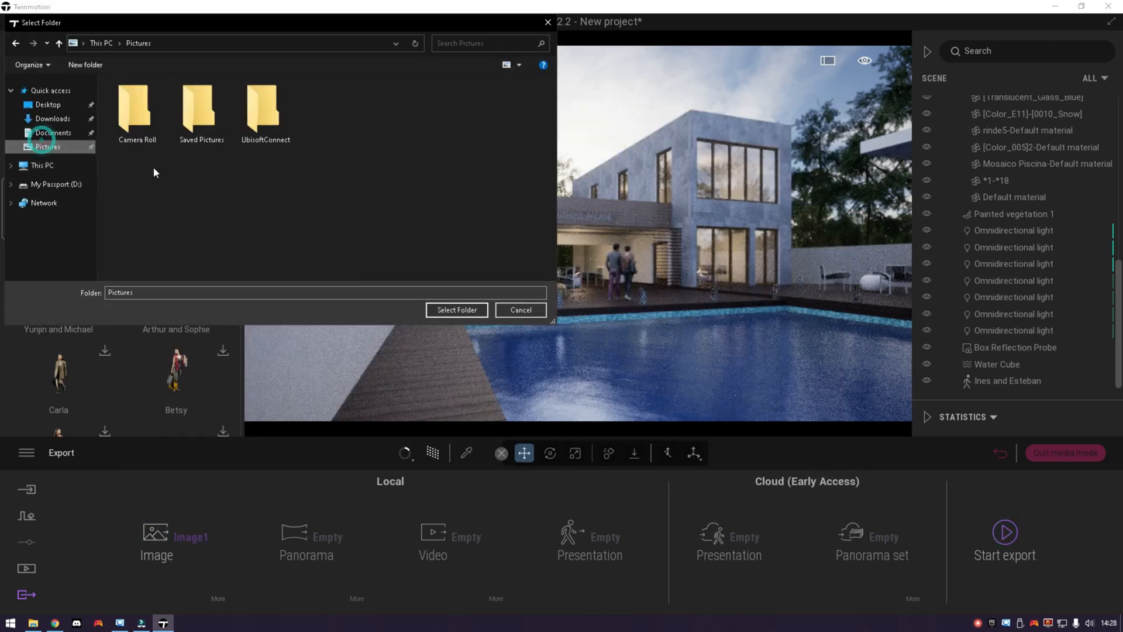
pyautogui.click(442, 310)
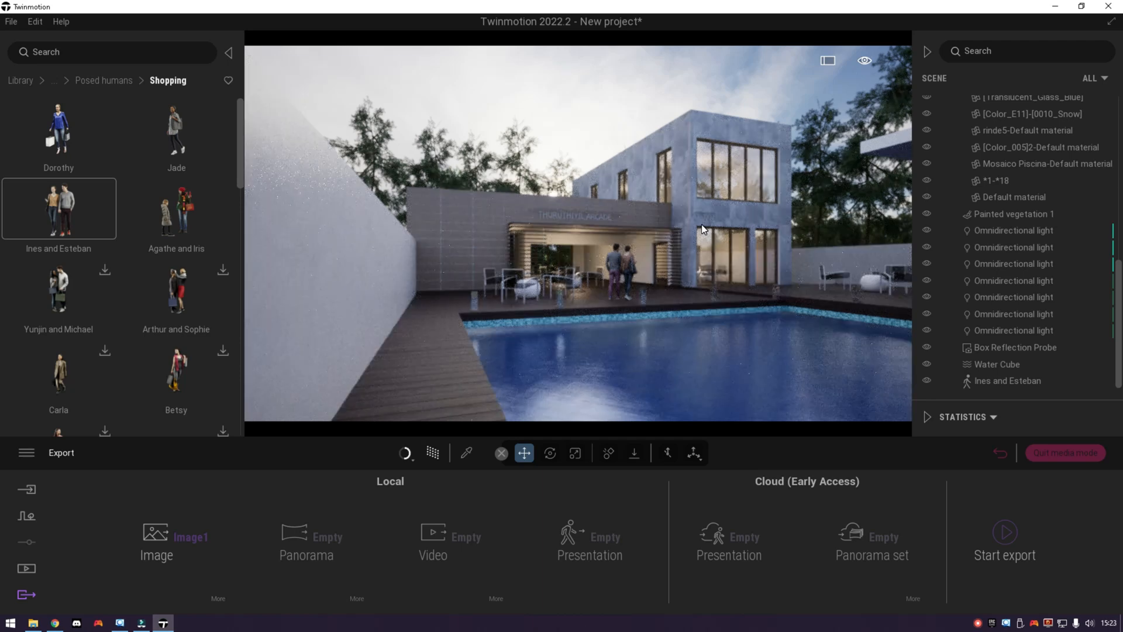
# - Switch to File Explorer, open the rendered Image1.png from the Pictures folder and view it maximized
pyautogui.click(33, 623)
pyautogui.click(43, 124)
pyautogui.click(312, 95)
pyautogui.doubleClick(312, 95)
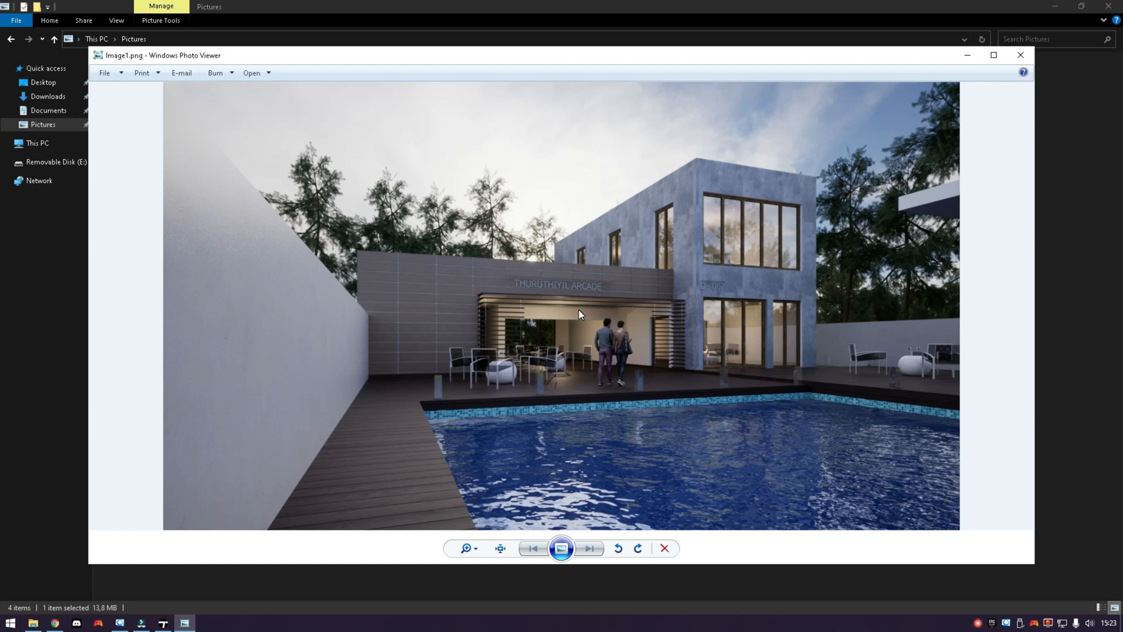
pyautogui.click(993, 55)
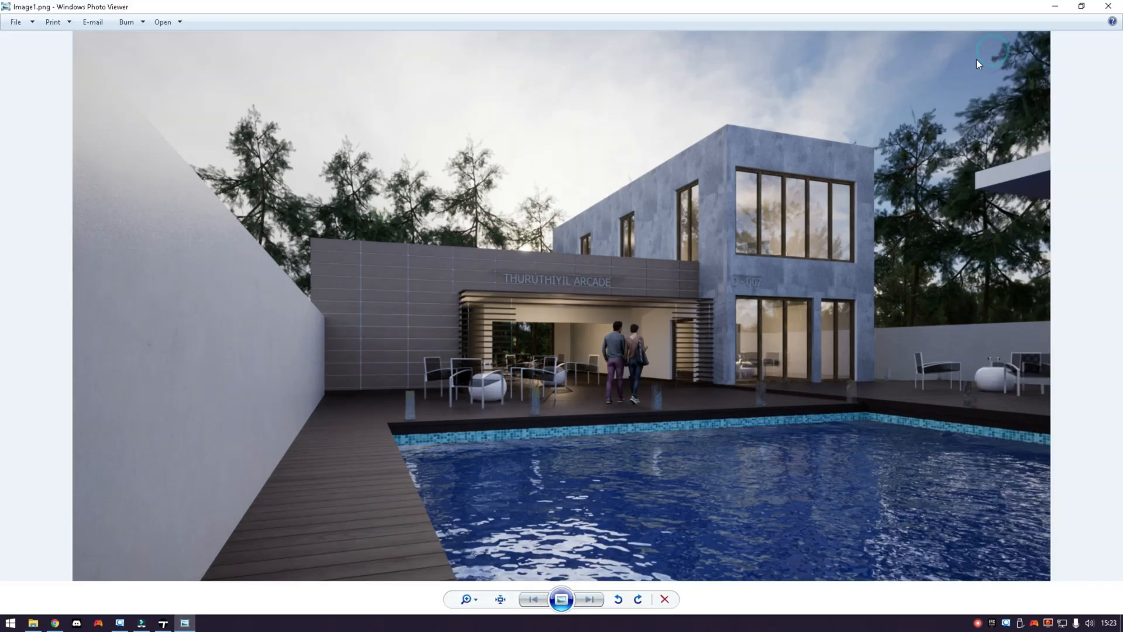